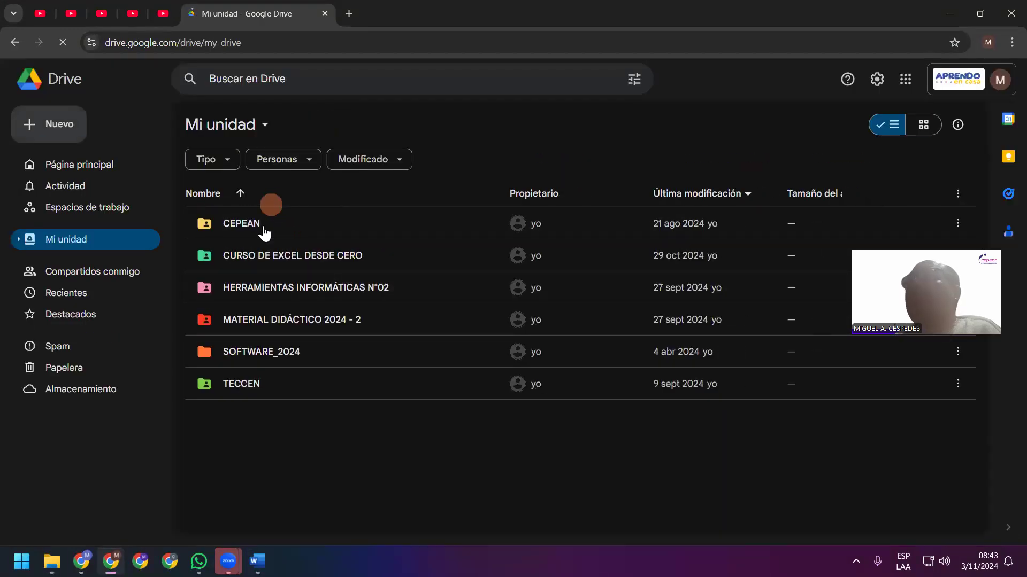
# Open the folder 11 - CLASES_GRABADAS_DICTADAS inside CEPEAN > EXCEL_EMPRESARIAL
pyautogui.click(261, 231)
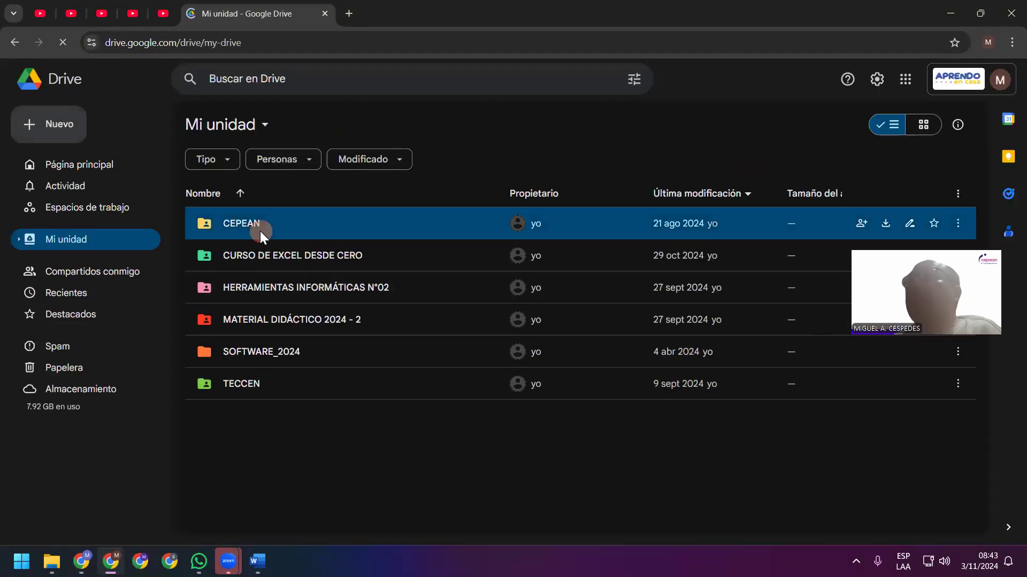
pyautogui.doubleClick(259, 231)
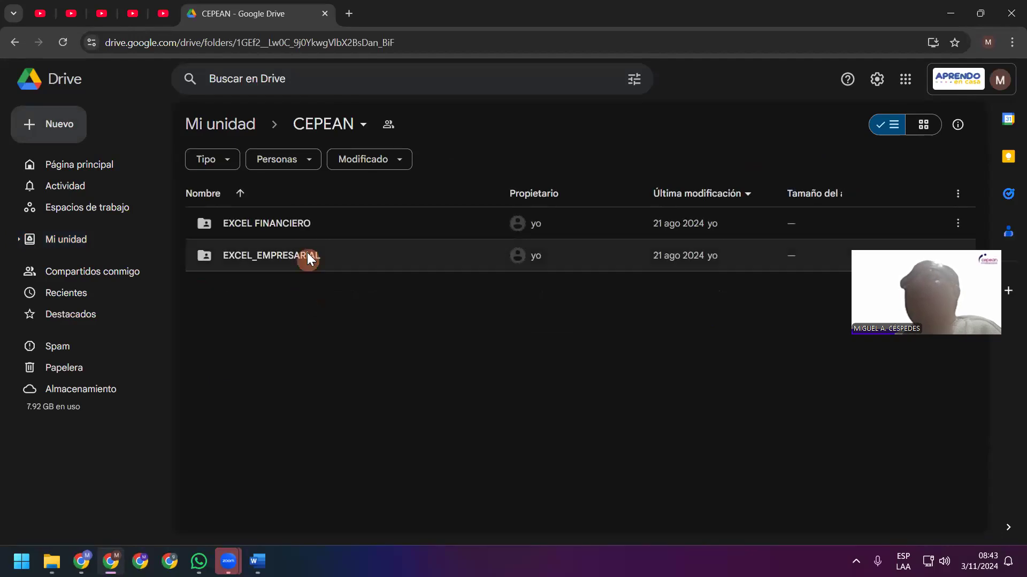
pyautogui.doubleClick(306, 256)
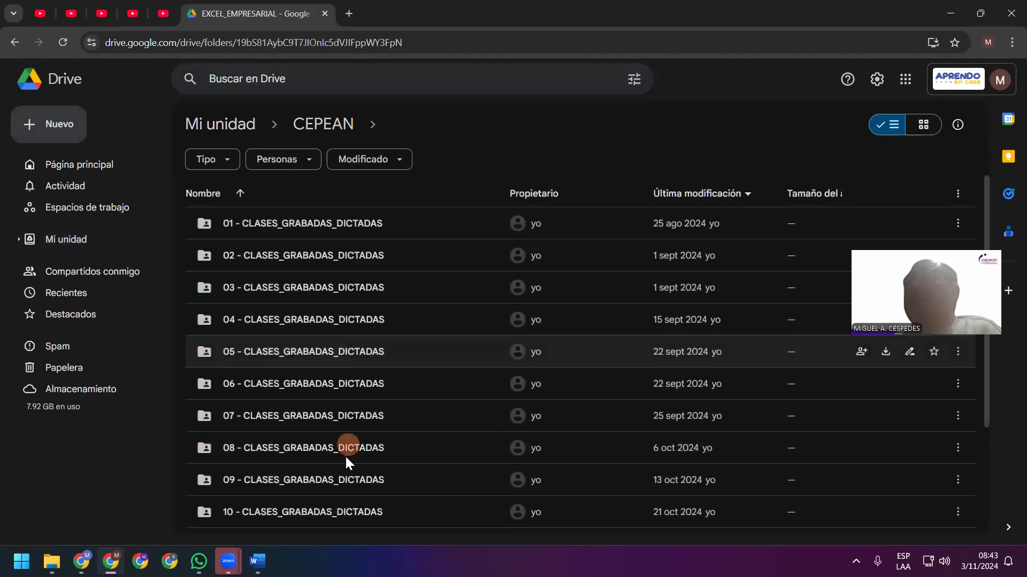
pyautogui.scroll(-3, 331, 486)
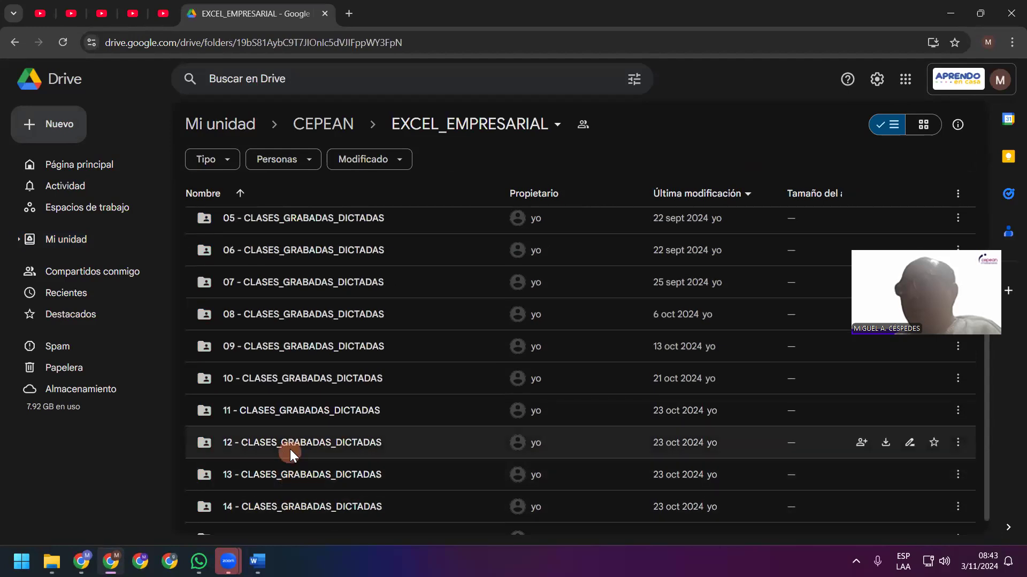
pyautogui.doubleClick(299, 419)
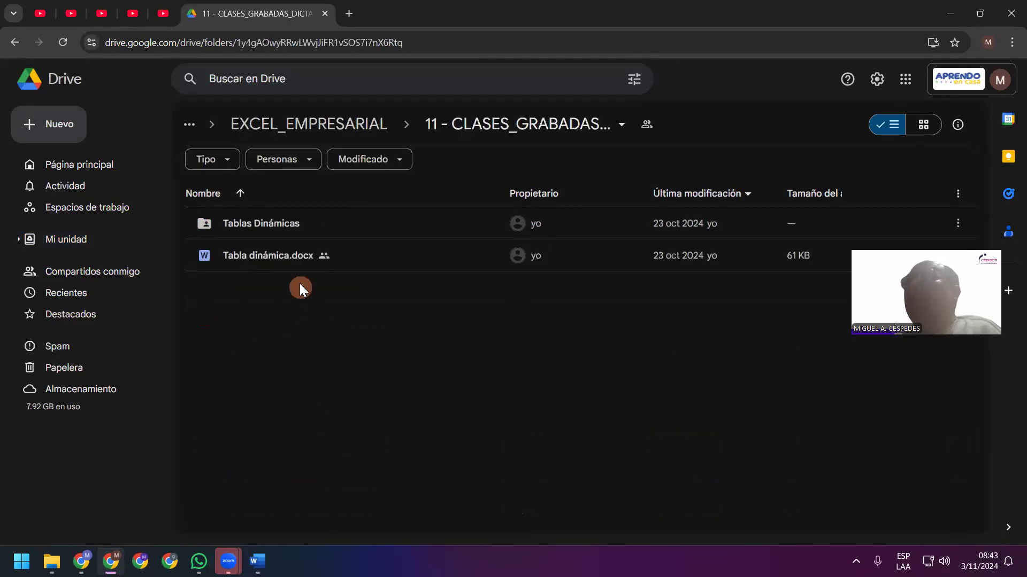
# Permanently delete Tabla dinámica.docx by trashing it and emptying the trash, and return to the 11 - CLASES_GRABADAS_DICTADAS folder
pyautogui.rightClick(300, 268)
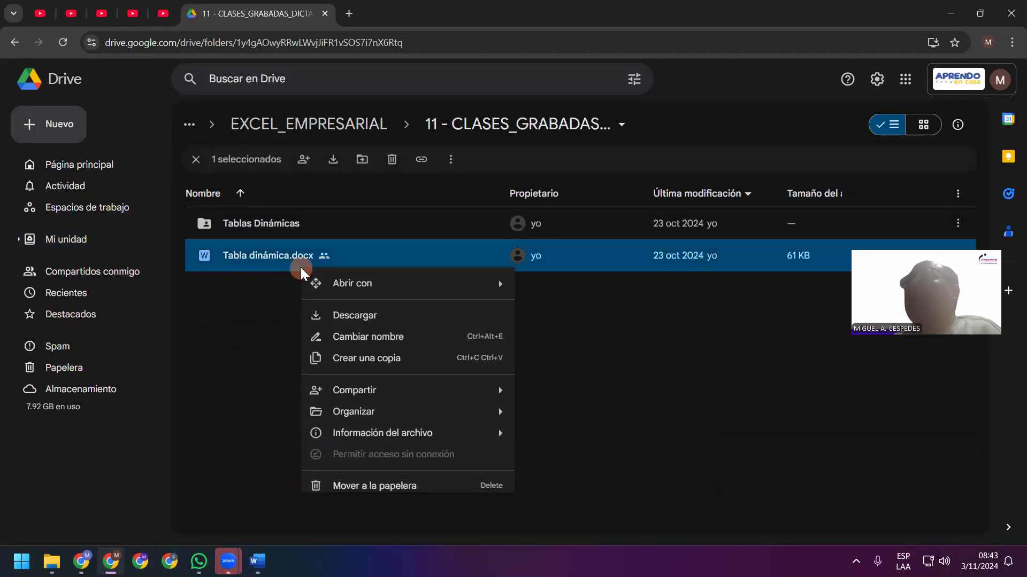
pyautogui.click(363, 486)
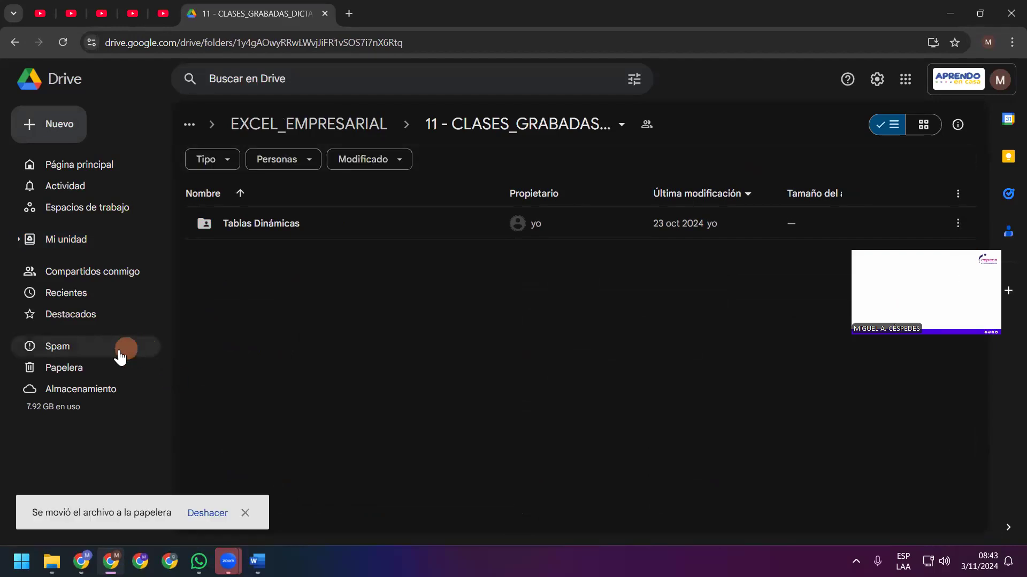
pyautogui.click(80, 389)
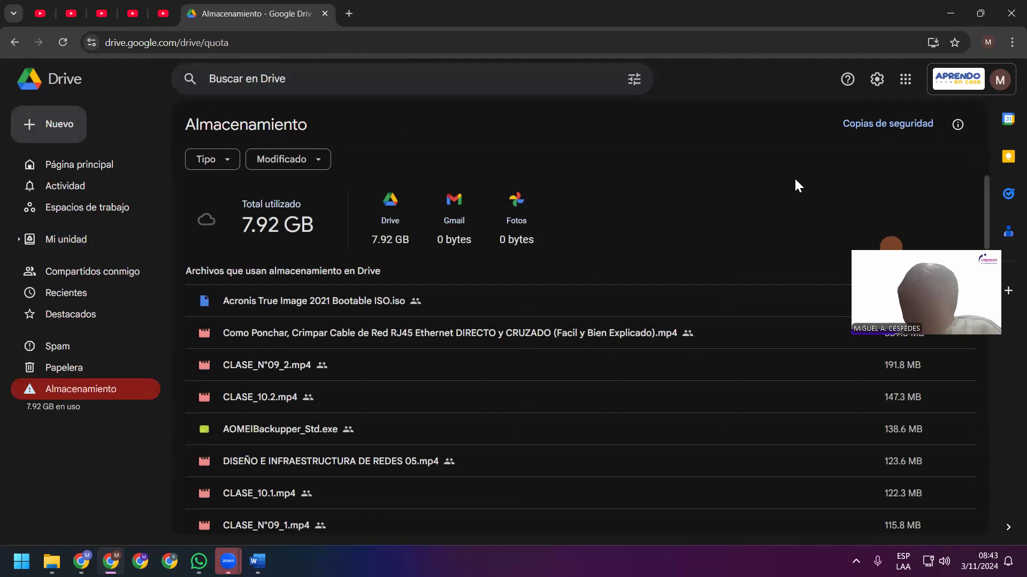
pyautogui.click(86, 372)
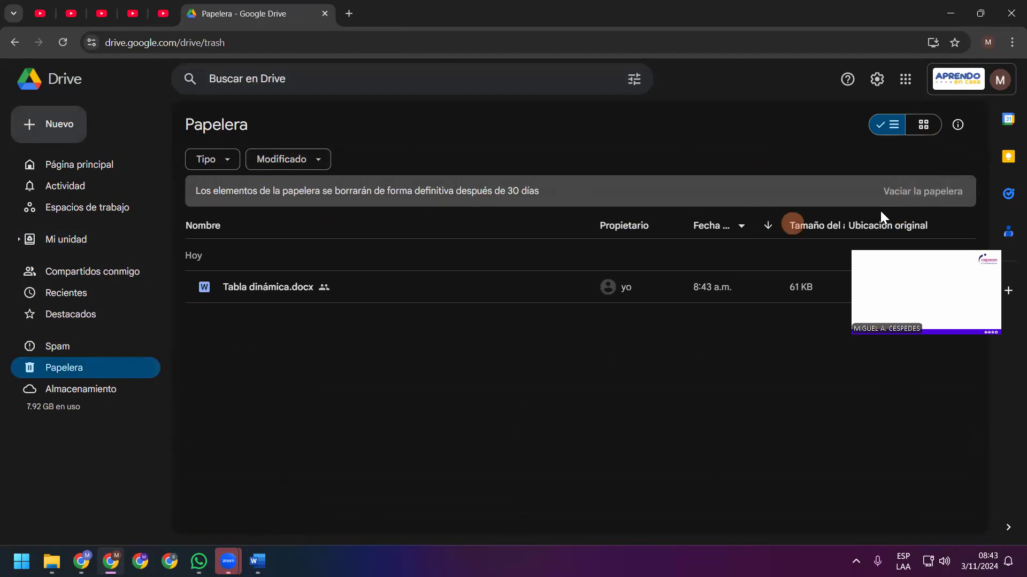
pyautogui.click(906, 198)
pyautogui.click(609, 345)
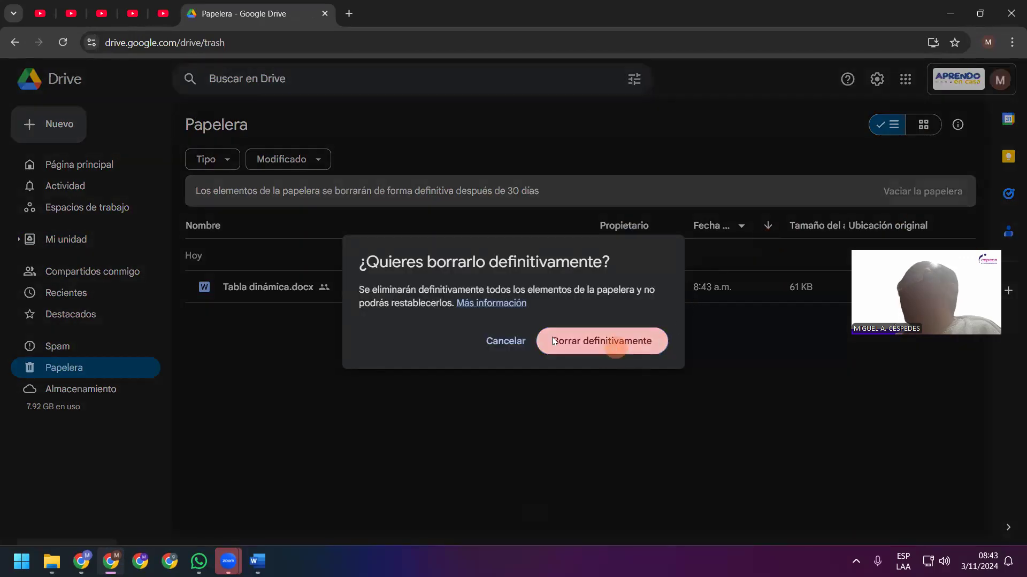
pyautogui.click(10, 43)
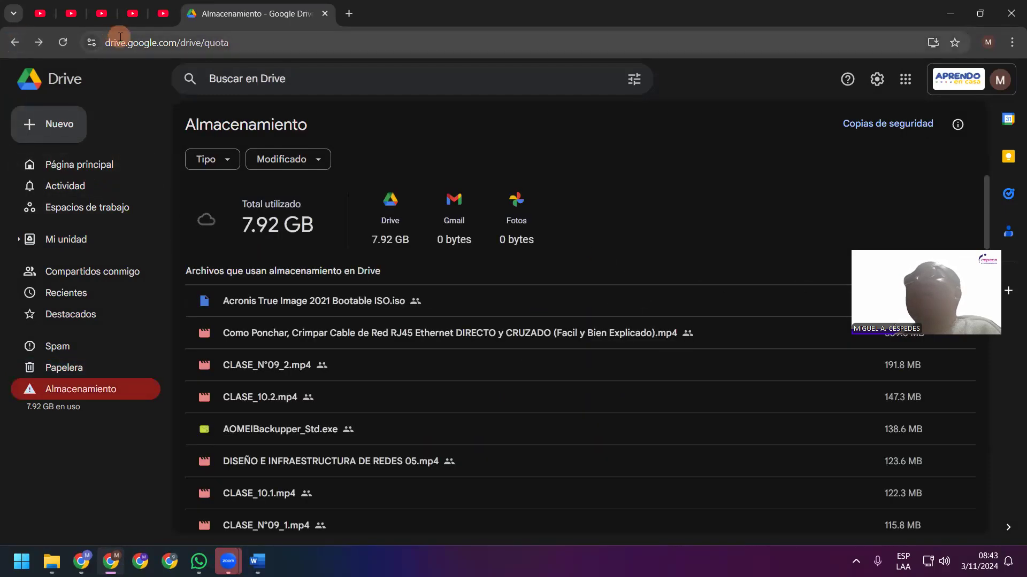
pyautogui.click(10, 43)
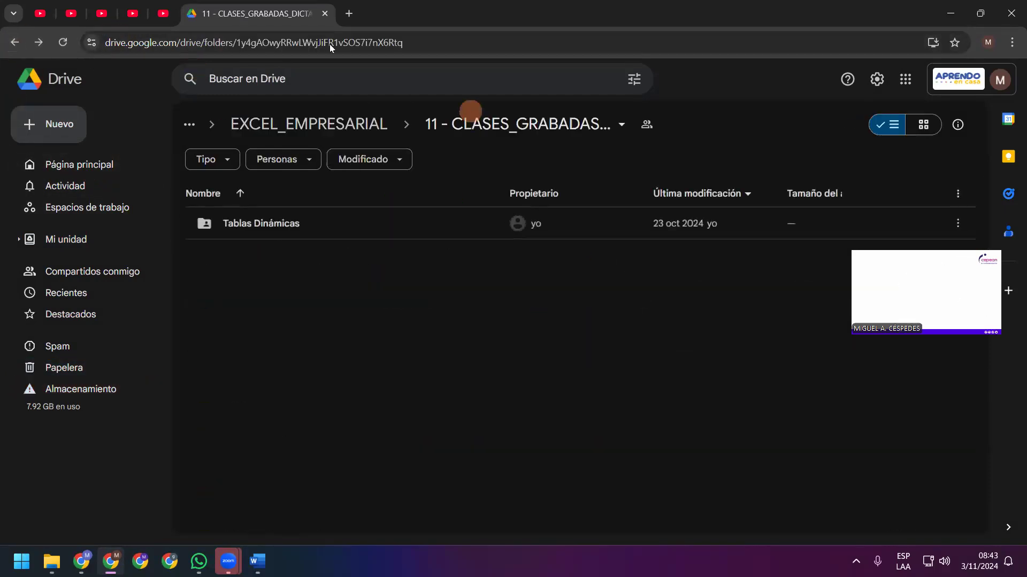
# Start the TALLER DE PROGRAMACIÓN CONCURRENTE - 2 video in each of the five open YouTube tabs and return to Drive
pyautogui.click(163, 13)
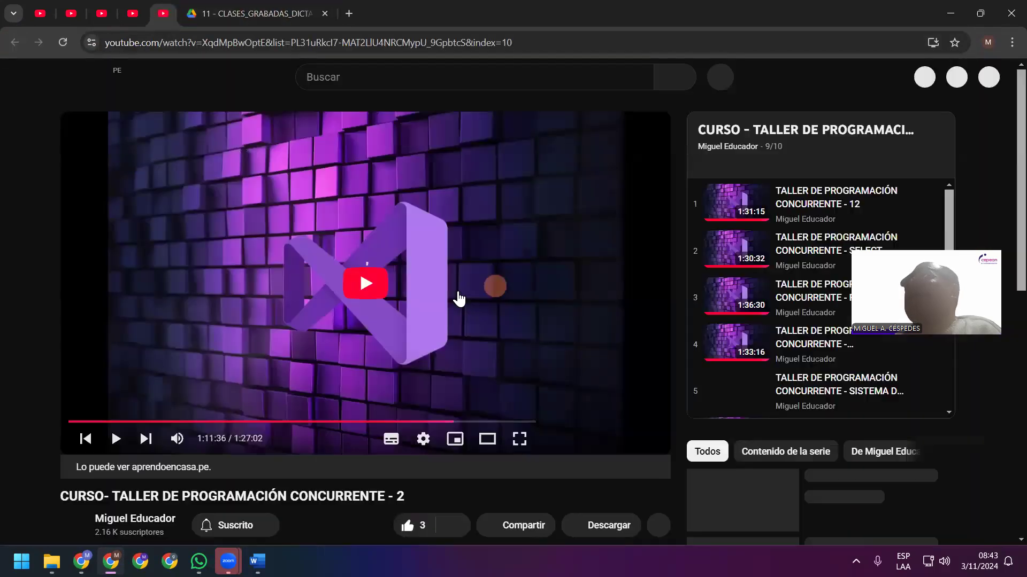
pyautogui.click(374, 243)
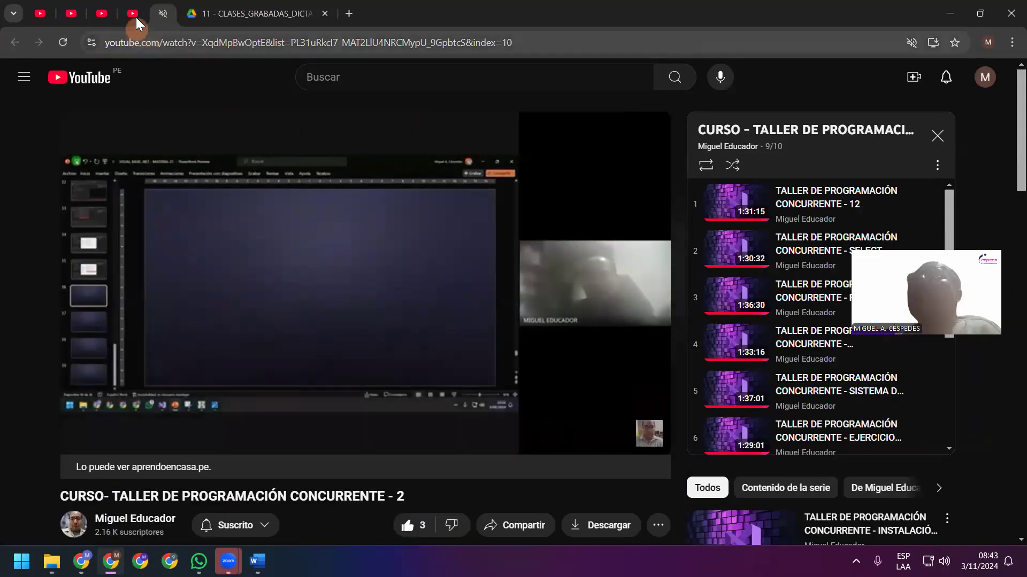
pyautogui.hotkey('ctrl', 'shift', 'Tab')
pyautogui.hotkey('ctrl', 'shift', 'Tab')
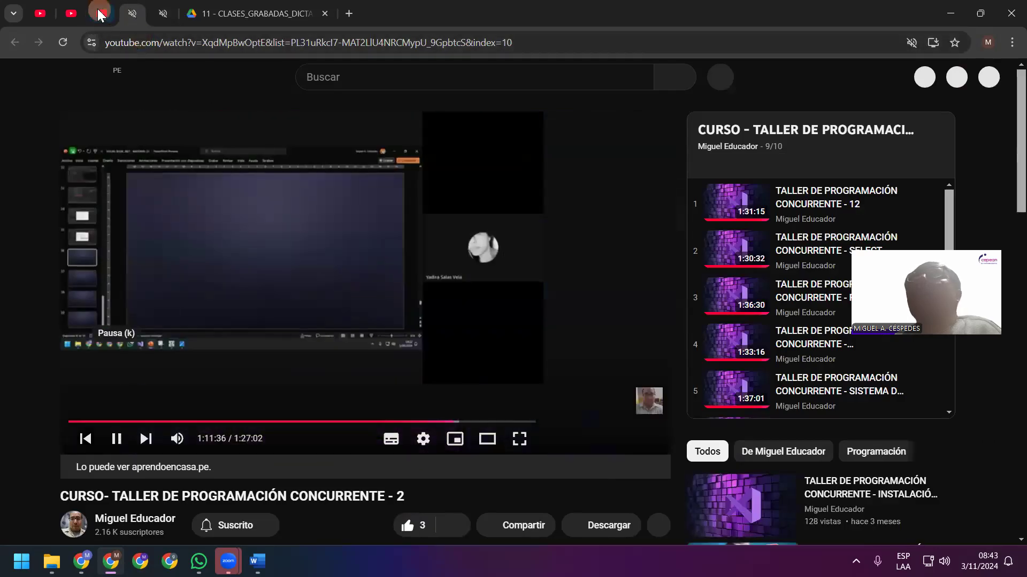
pyautogui.hotkey('ctrl', 'shift', 'Tab')
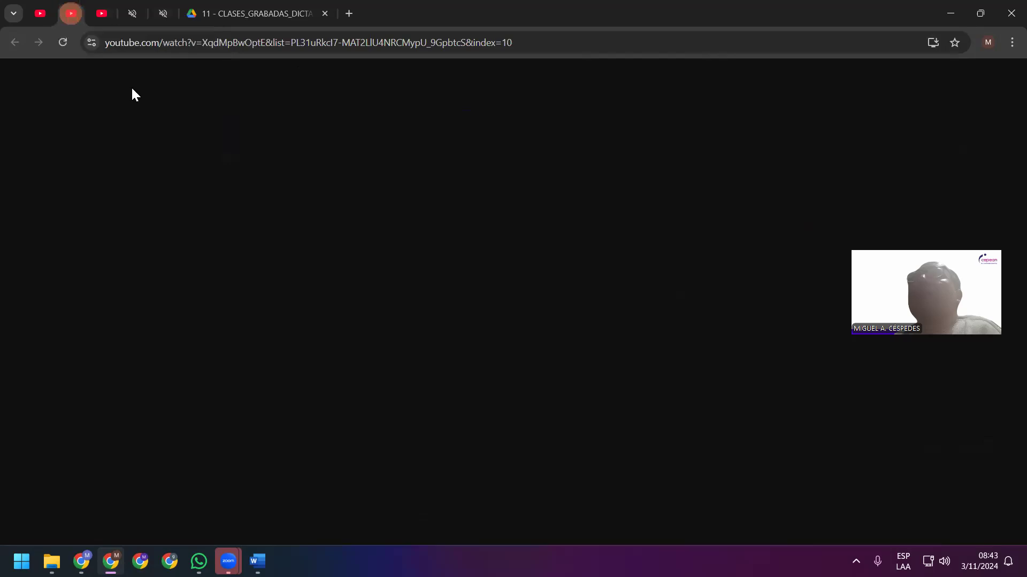
pyautogui.click(41, 12)
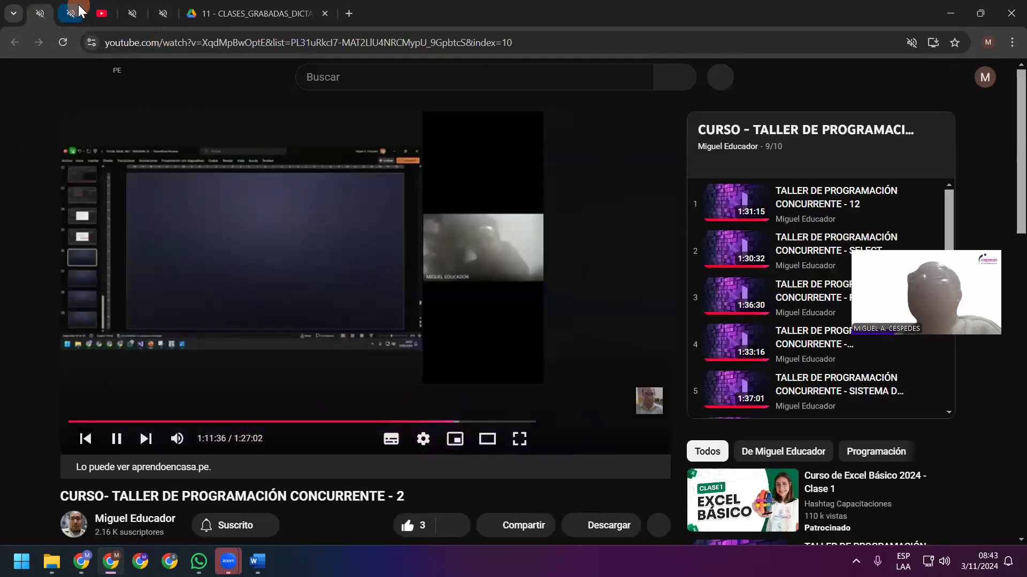
pyautogui.click(101, 14)
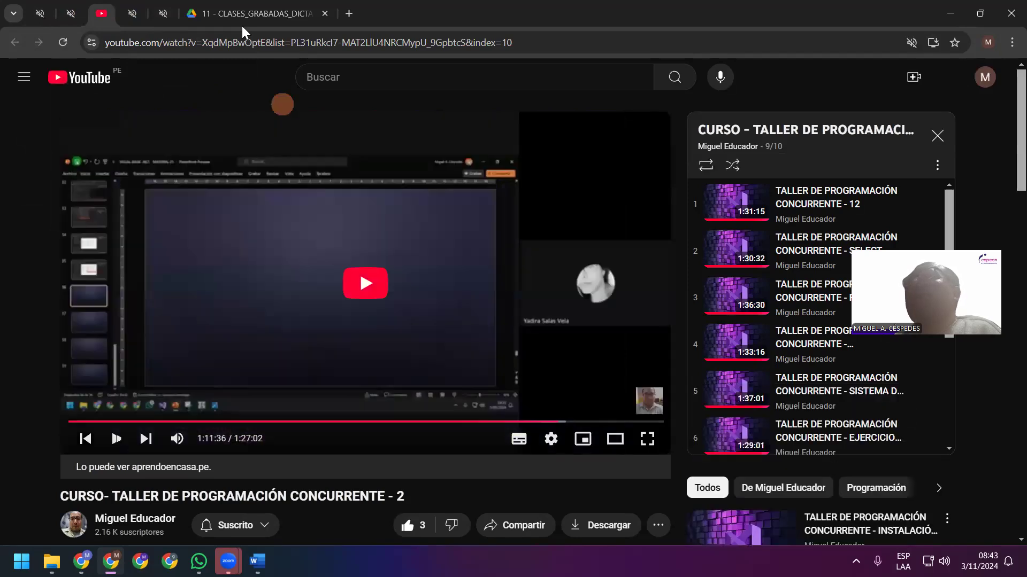
pyautogui.click(235, 12)
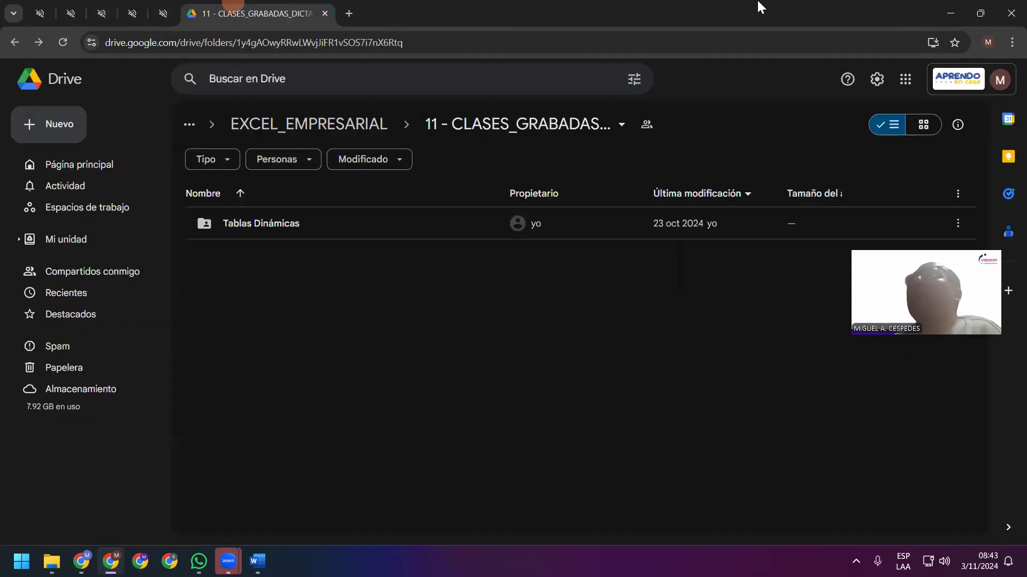
# Switch to the SESIÓN_DE_CLASE_11 folder in File Explorer and check the Pedidos Vida workbook in Tablas Dinámicas, closing it when done
pyautogui.click(947, 12)
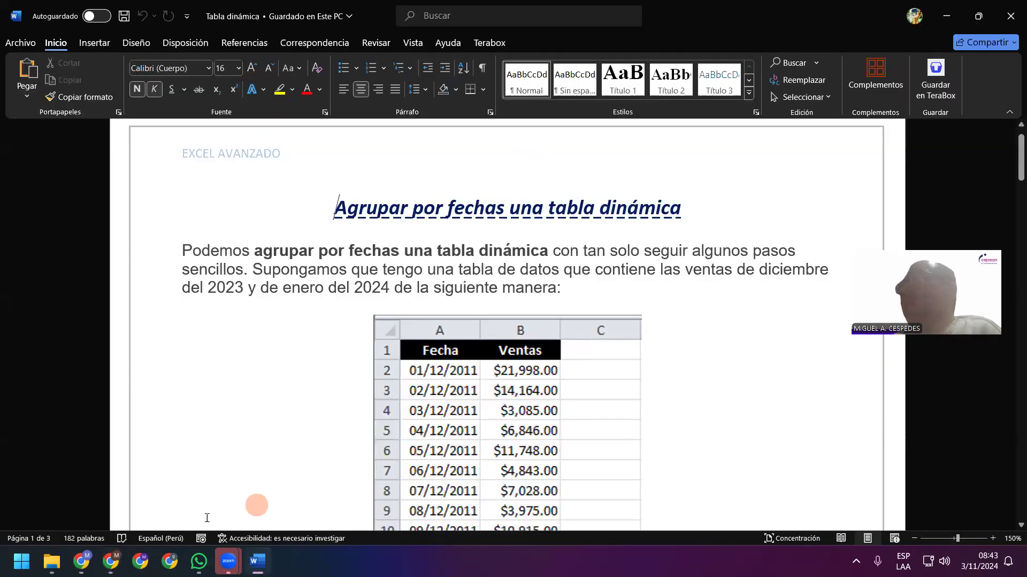
pyautogui.moveTo(51, 562)
pyautogui.click(69, 484)
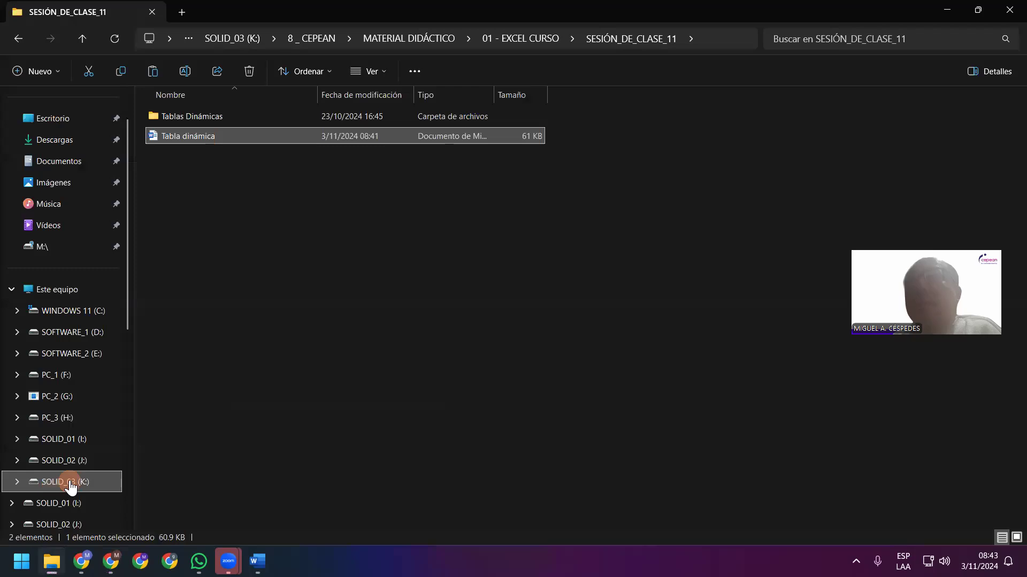
pyautogui.doubleClick(182, 117)
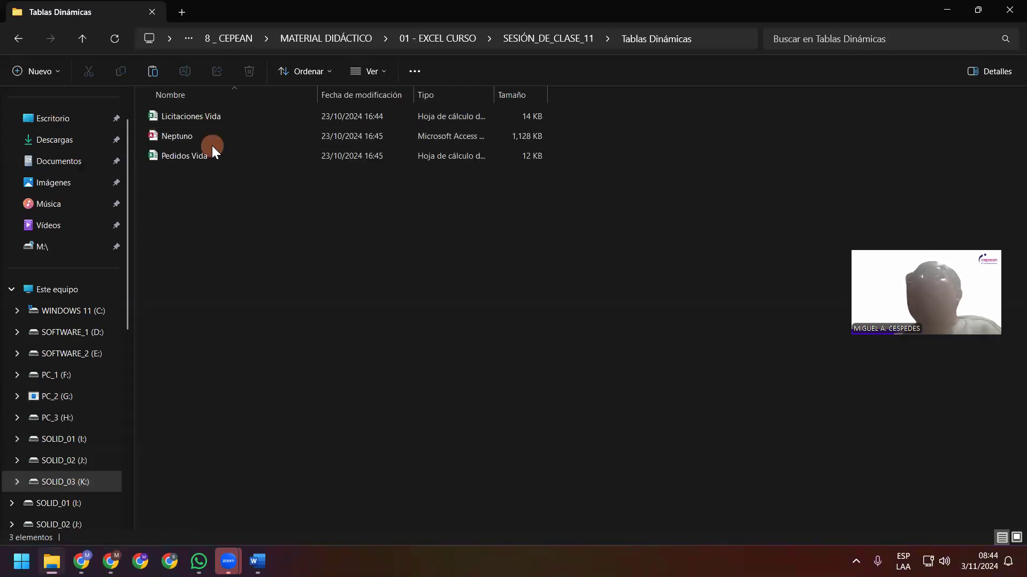
pyautogui.click(208, 154)
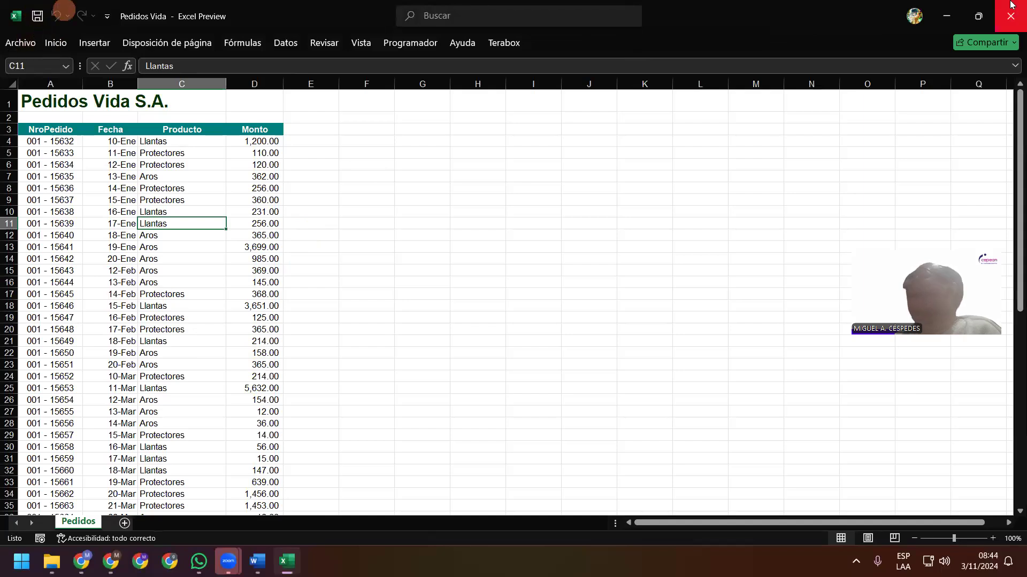
pyautogui.click(1010, 11)
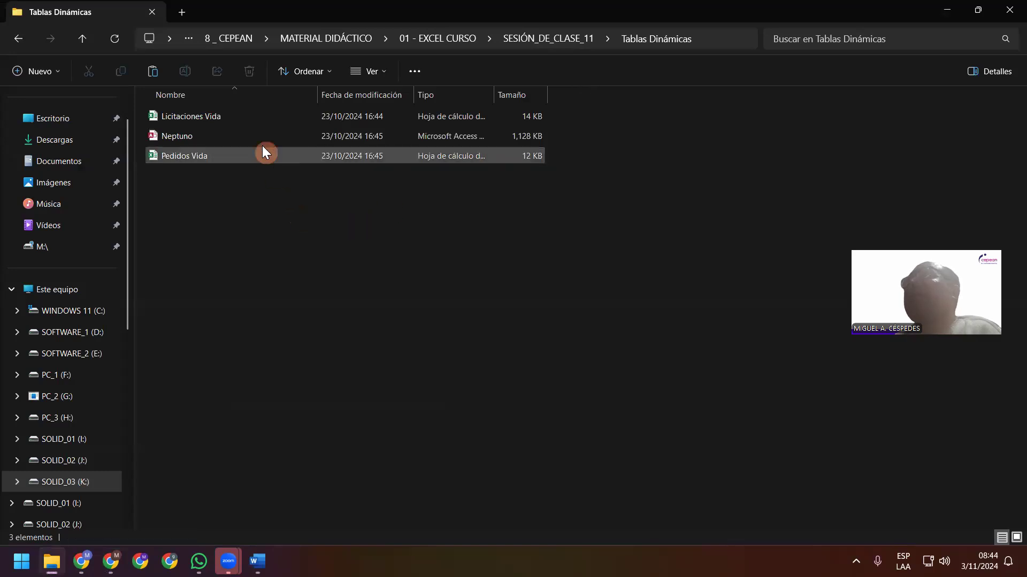
# Check the Licitaciones Vida workbook, close it, and minimize File Explorer at the SESIÓN_DE_CLASE_11 folder
pyautogui.doubleClick(256, 114)
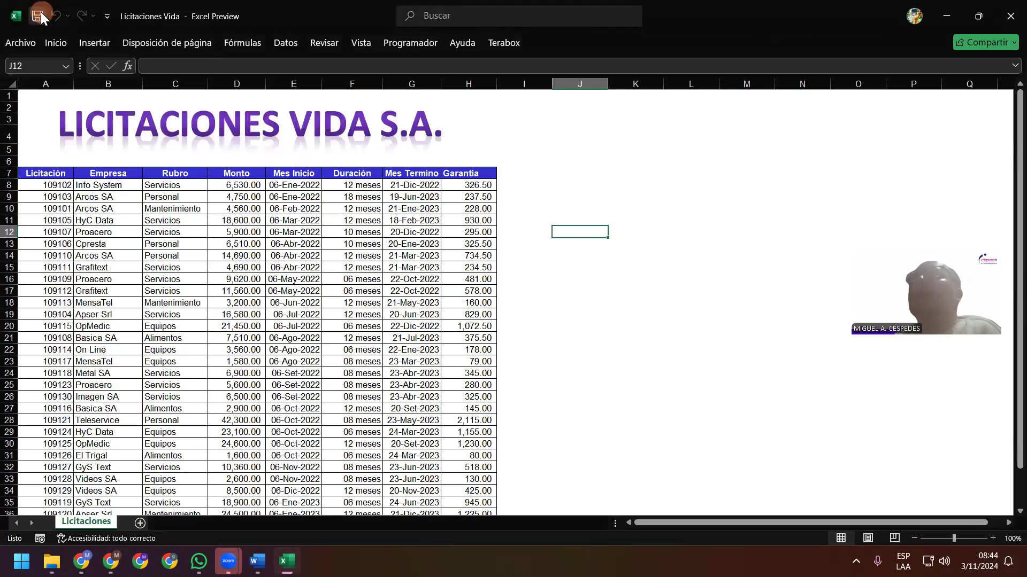
pyautogui.click(1010, 16)
pyautogui.click(262, 218)
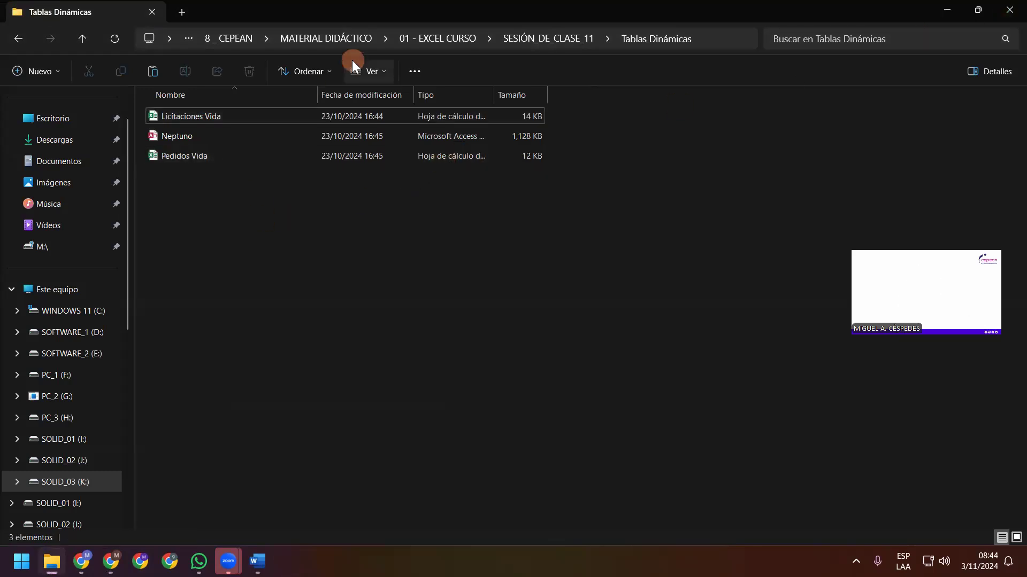
pyautogui.click(534, 39)
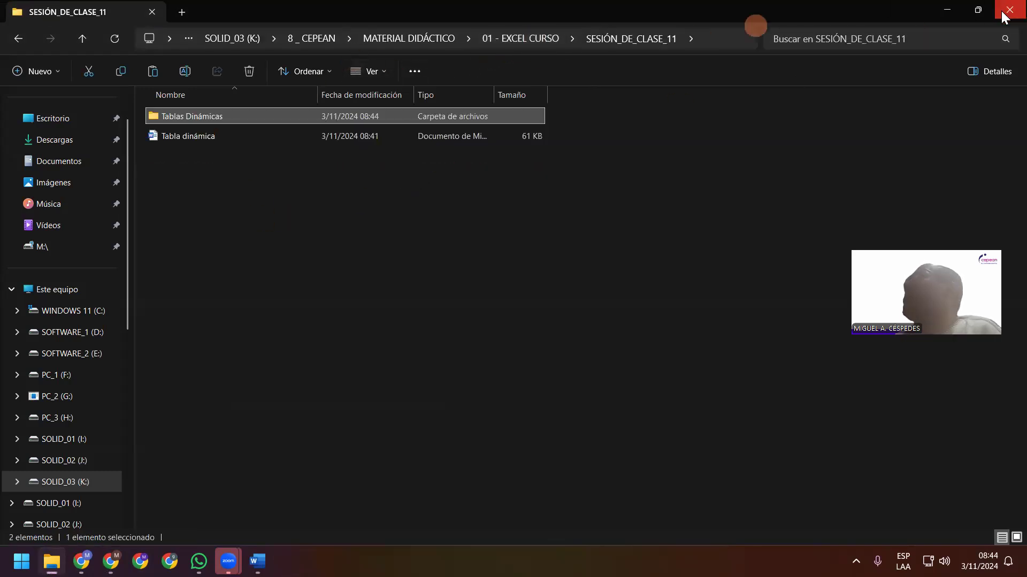
pyautogui.click(948, 11)
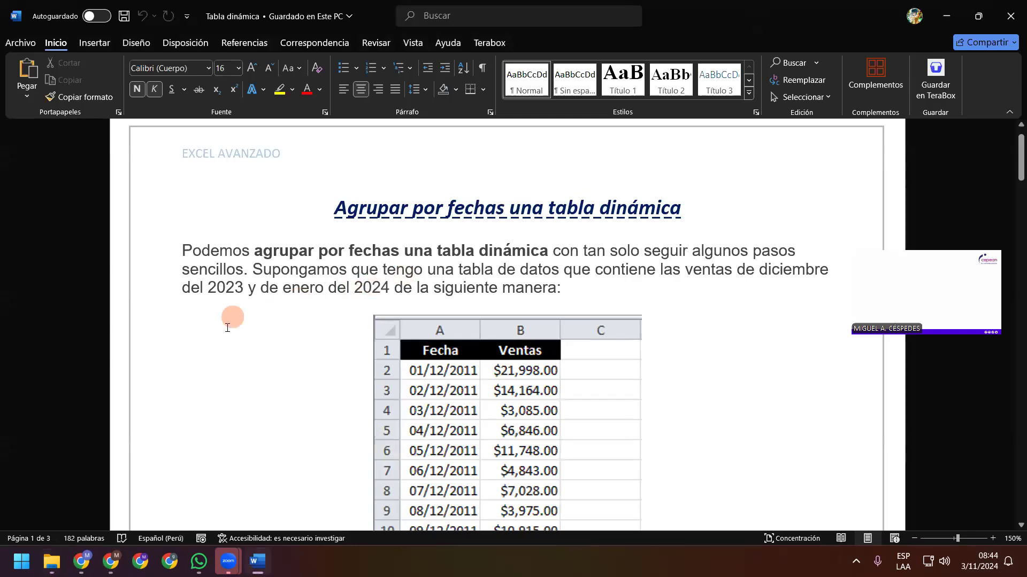
# Launch Excel and remove Licitaciones Vida and Pedidos Vida from its recent files list
pyautogui.press('super')
pyautogui.write('EXcel')
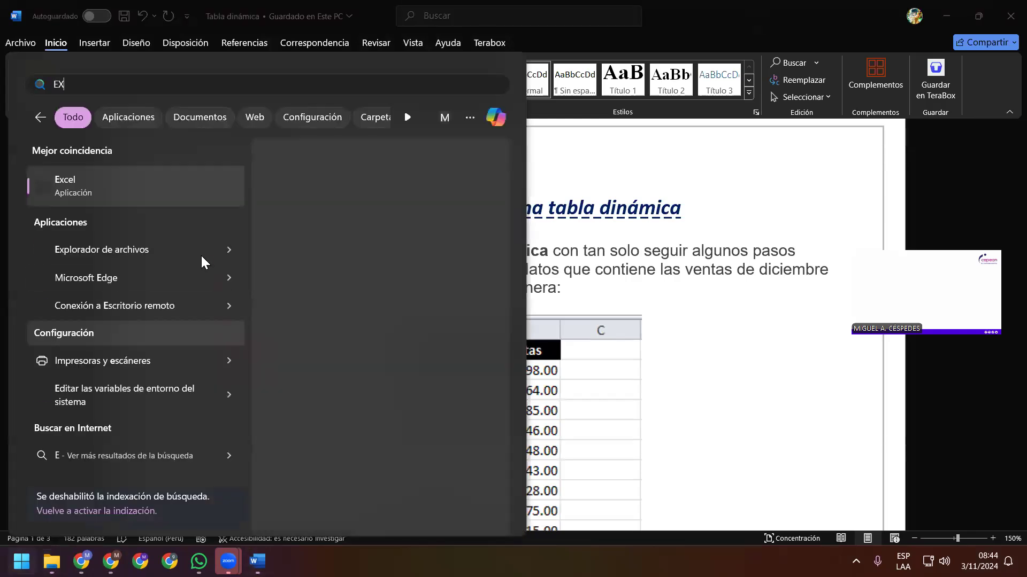
pyautogui.click(158, 180)
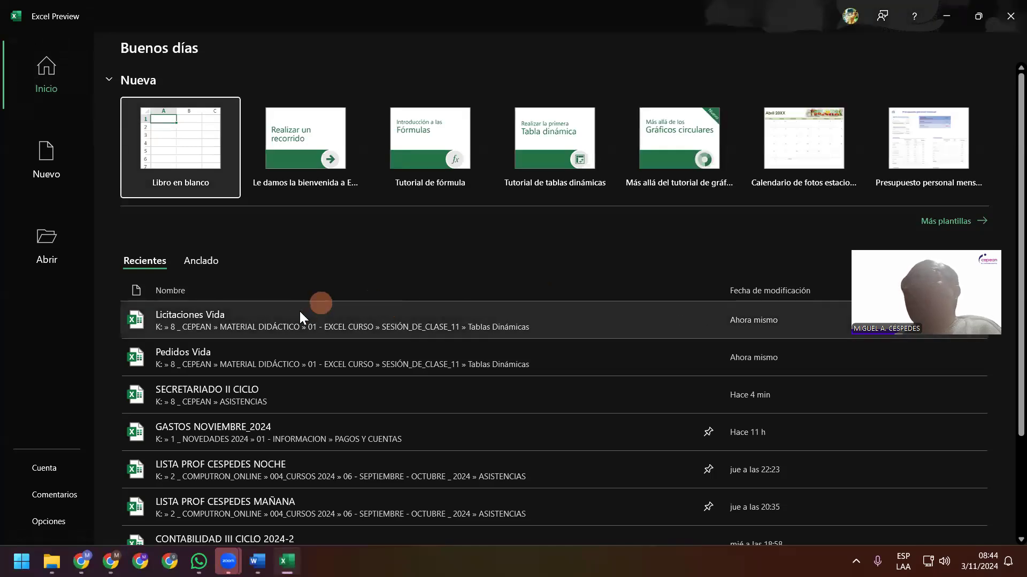
pyautogui.rightClick(284, 315)
pyautogui.click(341, 437)
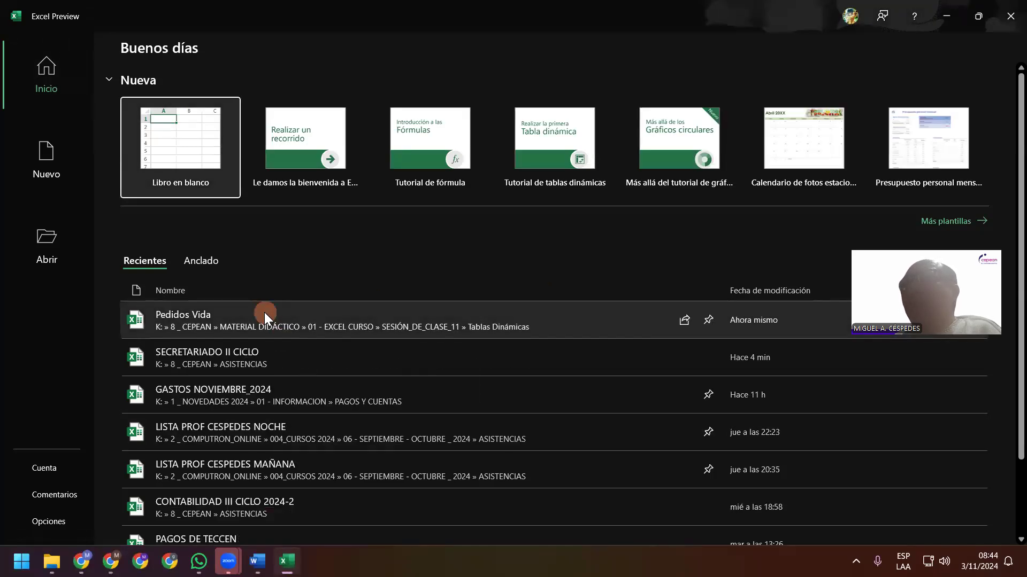
pyautogui.rightClick(264, 312)
pyautogui.click(346, 437)
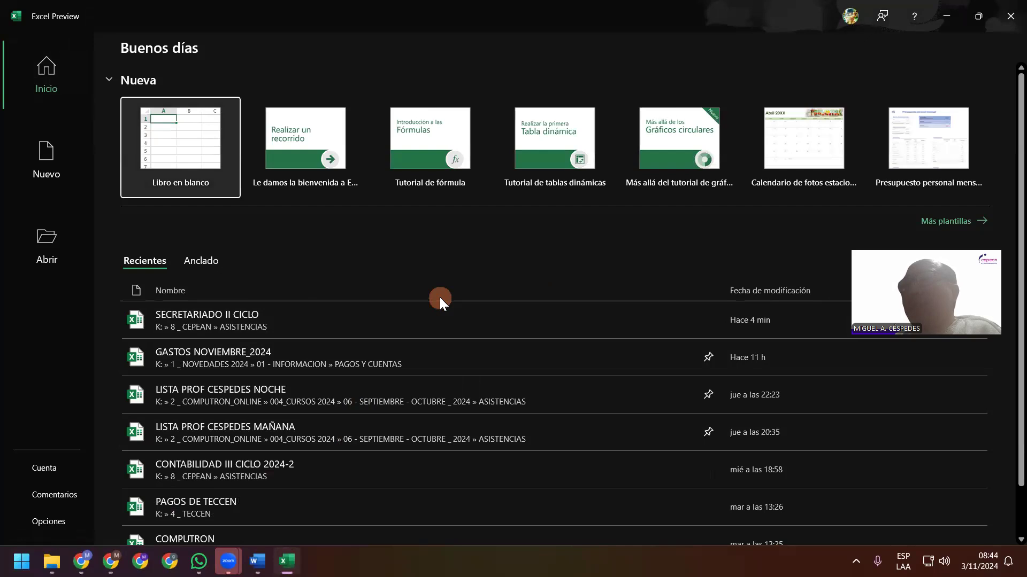
# Create a blank workbook and switch to the Tabla dinámica Word document to view its Fecha and Ventas table
pyautogui.click(169, 142)
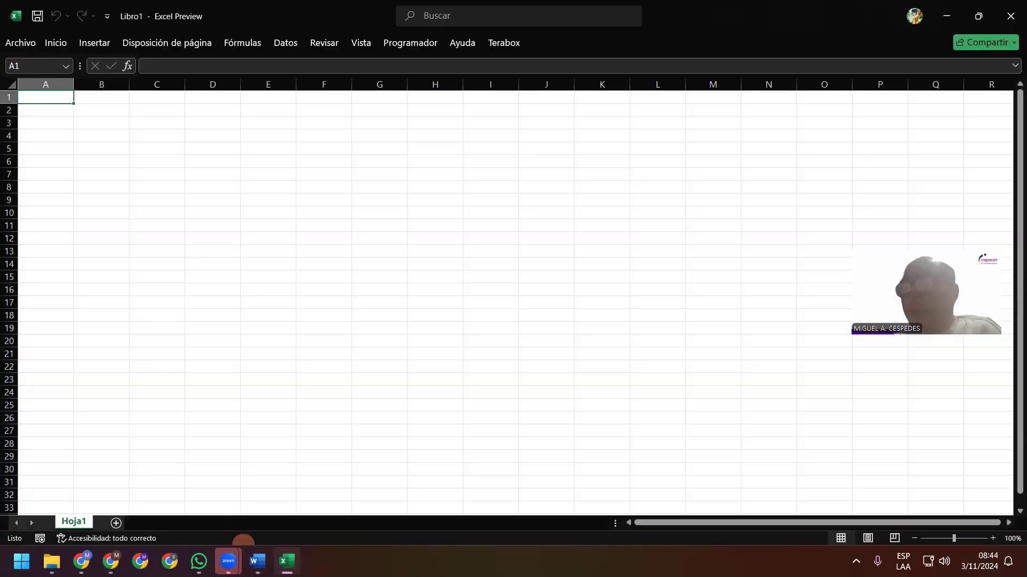
pyautogui.click(257, 561)
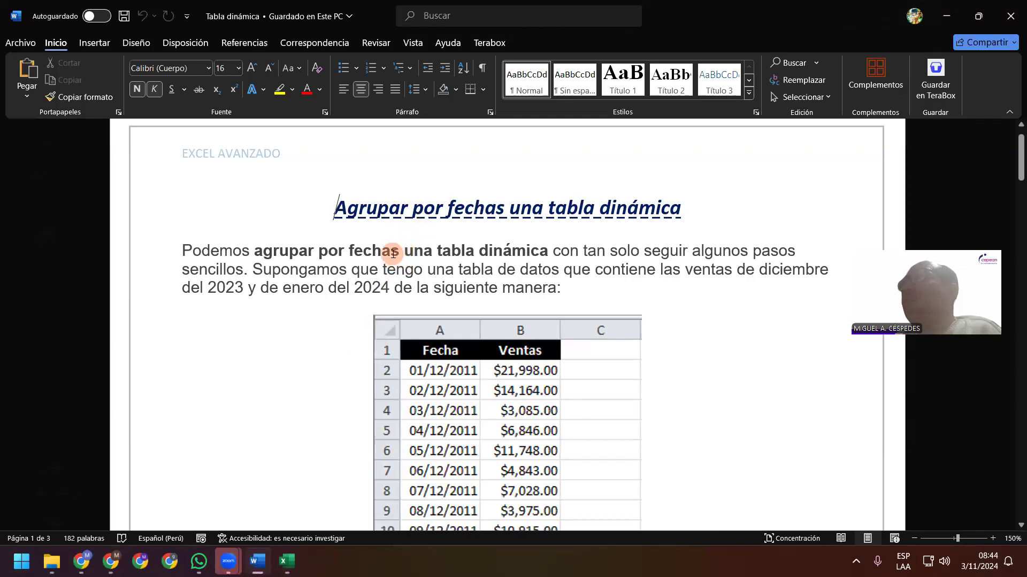
pyautogui.scroll(-3, 353, 392)
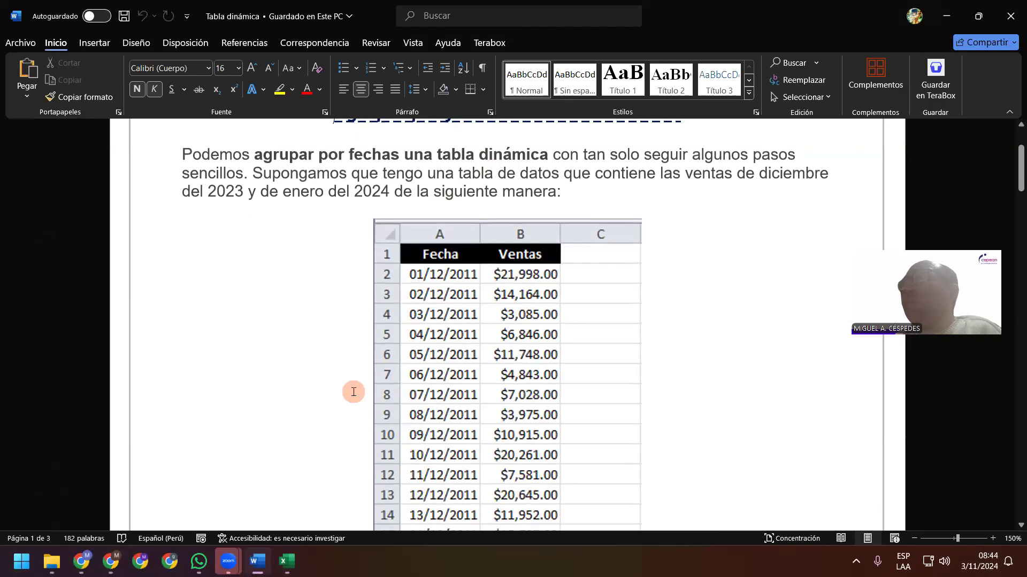
# Examine the Fecha and Ventas sample table and its introductory text in the Tabla dinámica document
pyautogui.scroll(-4, 354, 392)
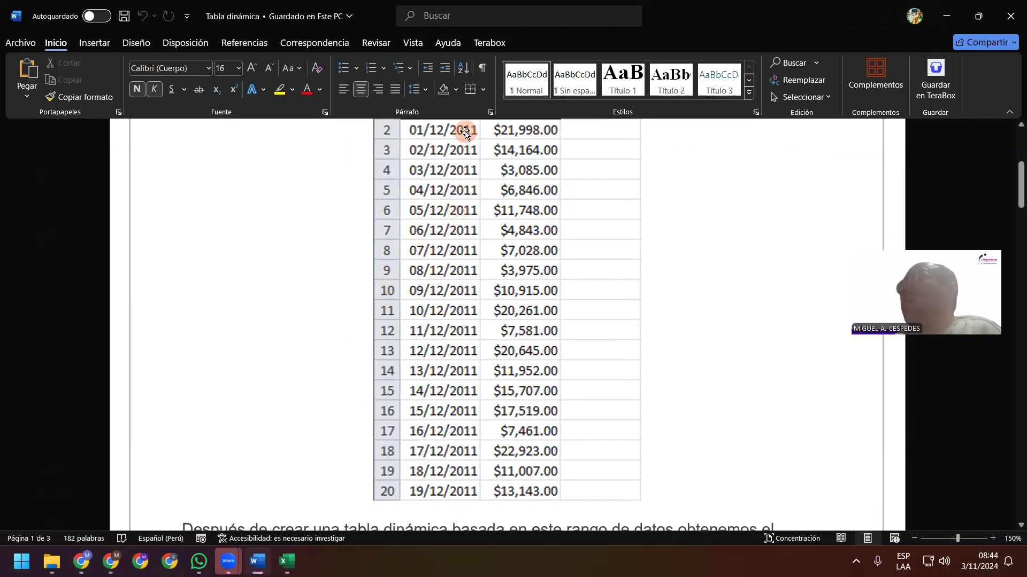
pyautogui.scroll(2, 460, 171)
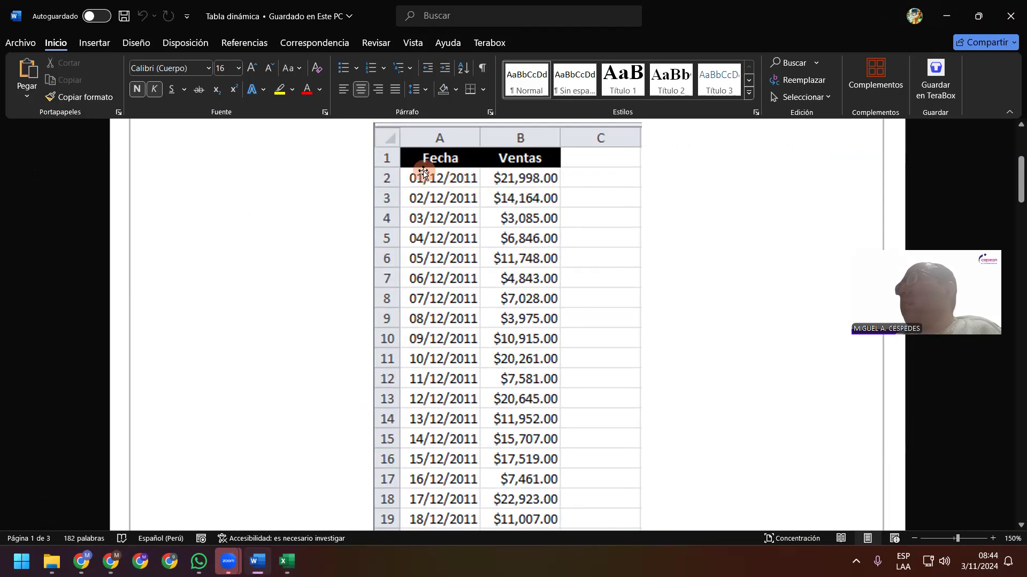
pyautogui.scroll(-4, 500, 265)
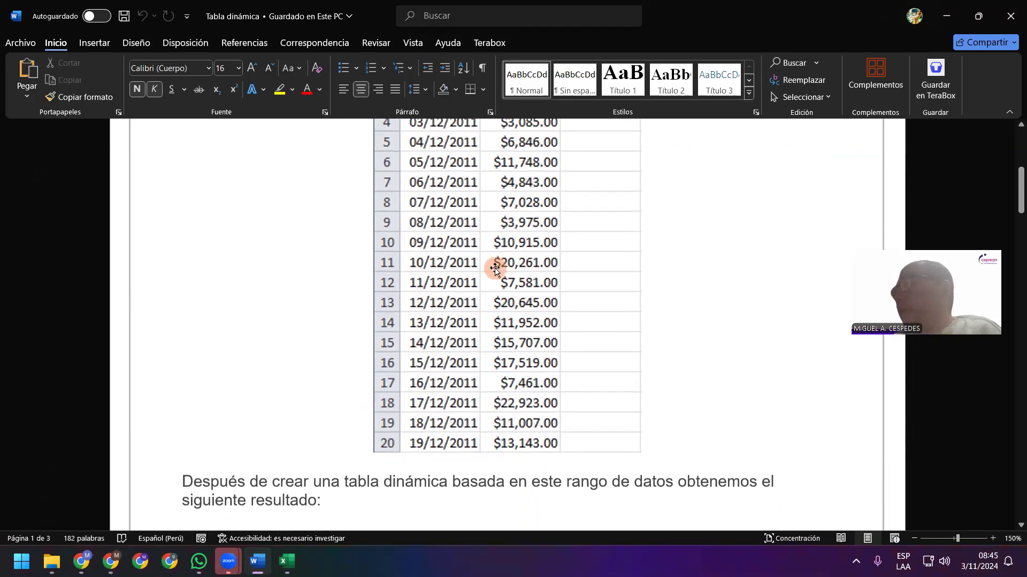
pyautogui.scroll(2, 495, 270)
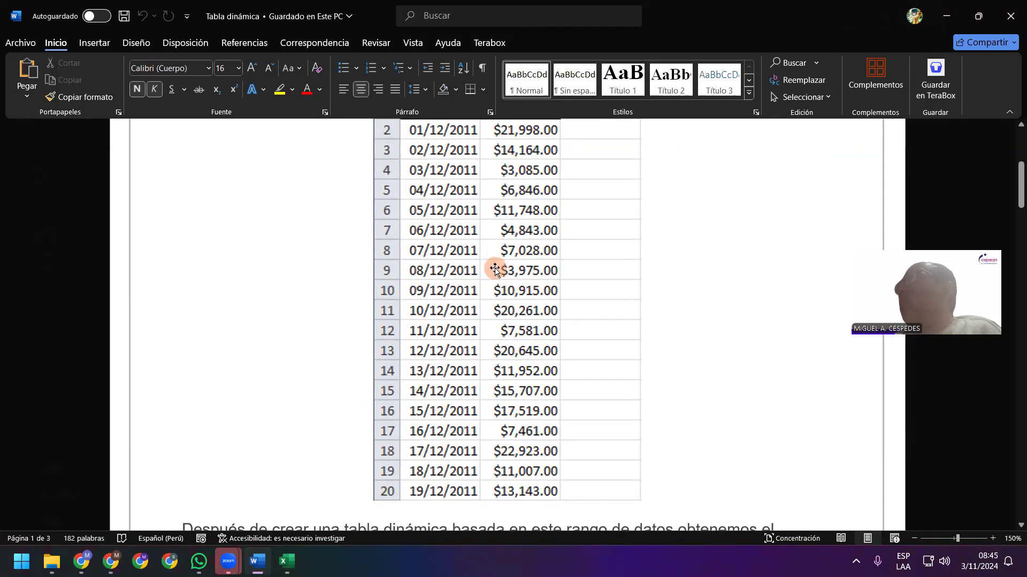
pyautogui.scroll(4, 495, 270)
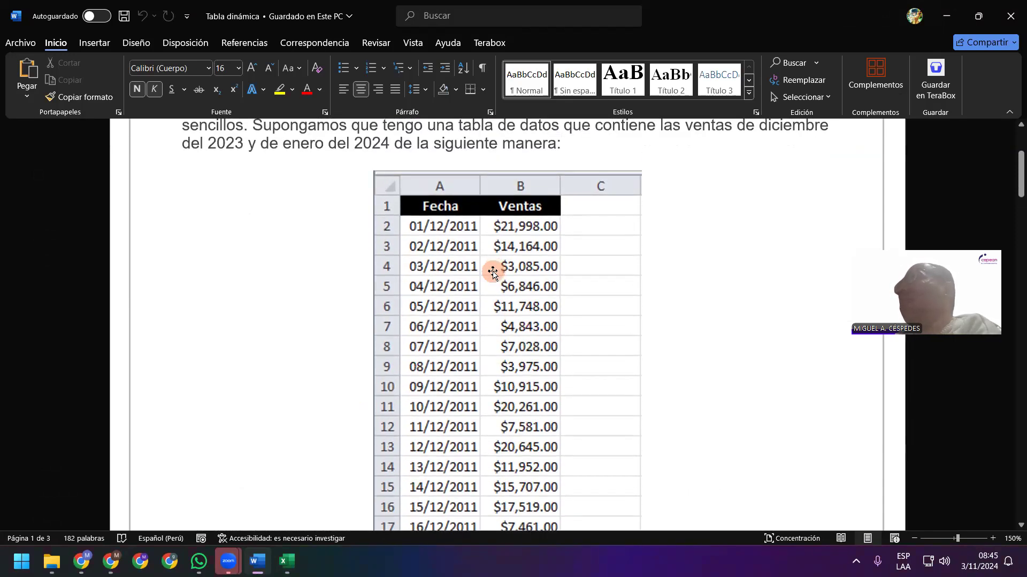
pyautogui.scroll(-4, 492, 272)
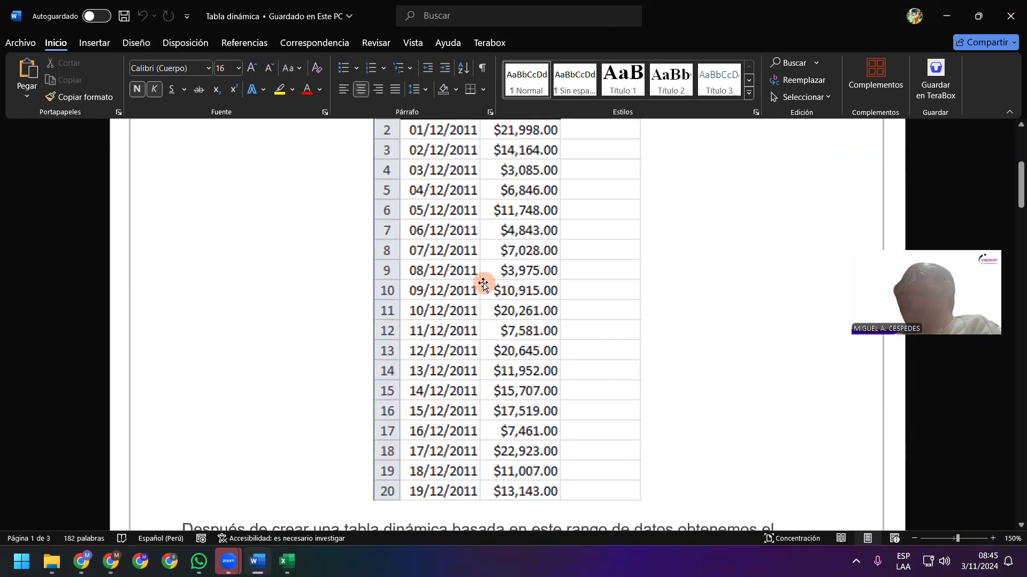
pyautogui.scroll(10, 482, 284)
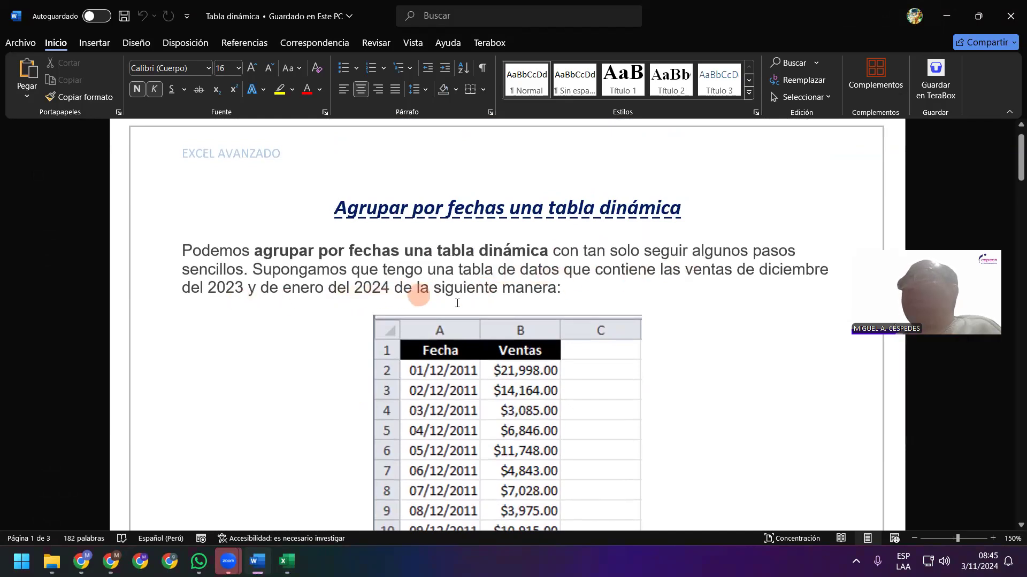
pyautogui.scroll(-2, 481, 328)
pyautogui.scroll(-8, 481, 327)
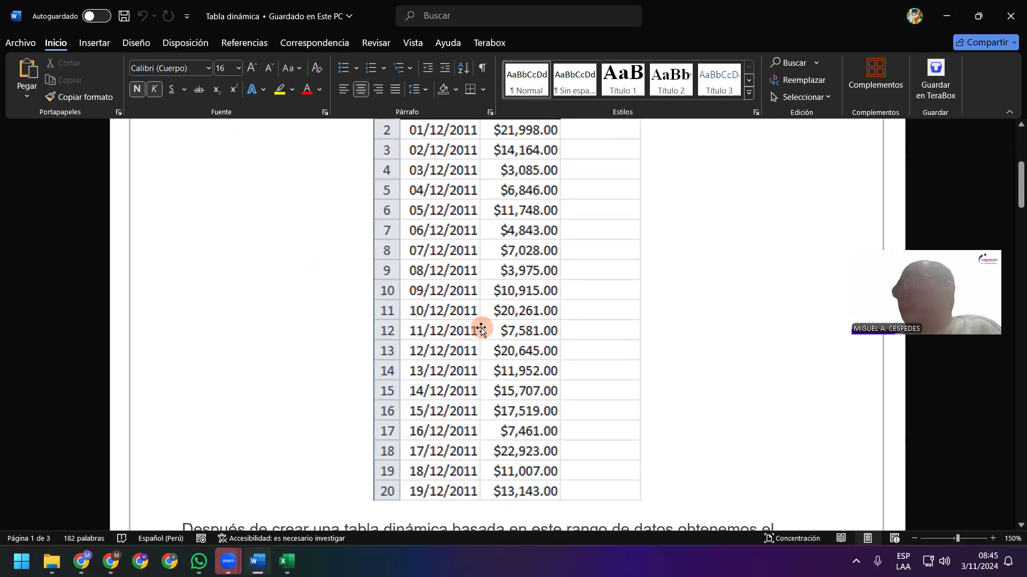
pyautogui.scroll(-8, 480, 328)
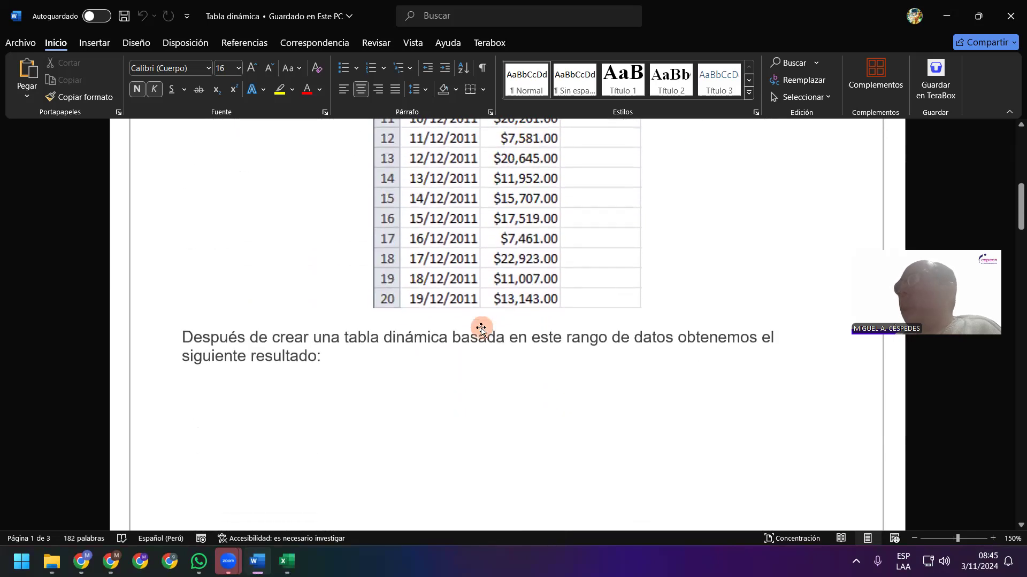
pyautogui.scroll(4, 482, 327)
# Arrange the blank Excel workbook and the Tabla dinámica Word document side by side, with the document's Fecha and Ventas table in view
pyautogui.click(946, 16)
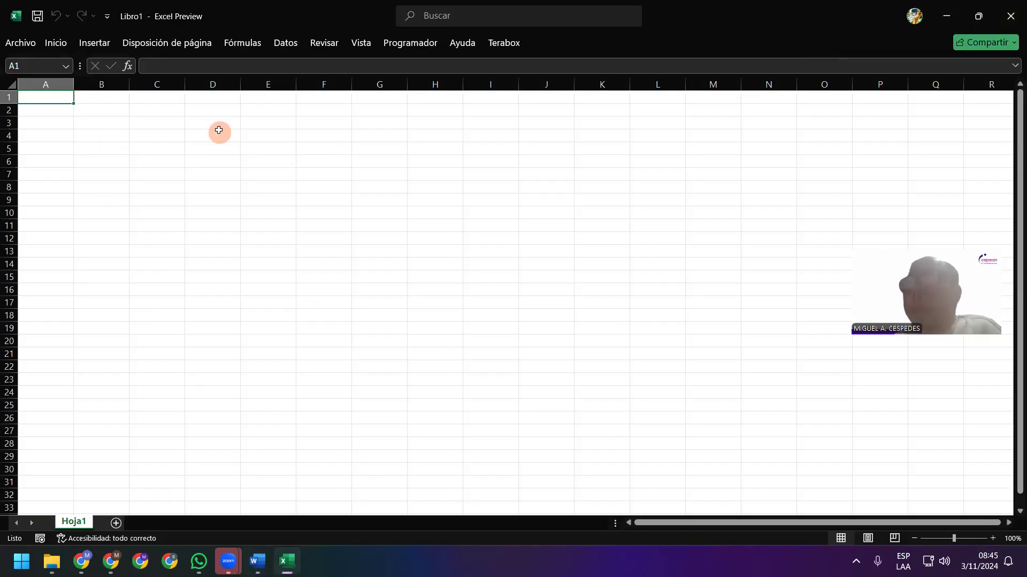
pyautogui.doubleClick(319, 8)
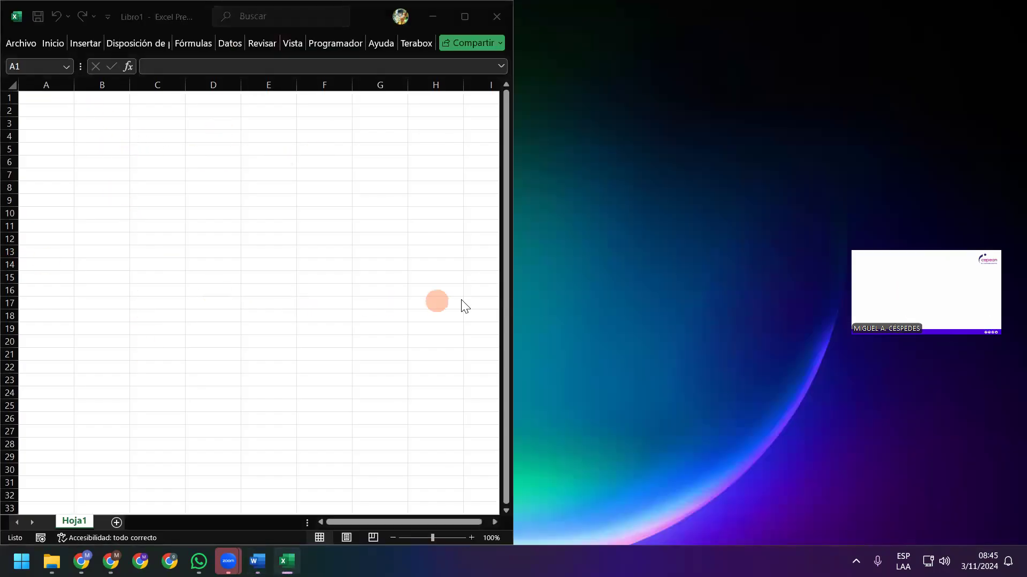
pyautogui.click(610, 154)
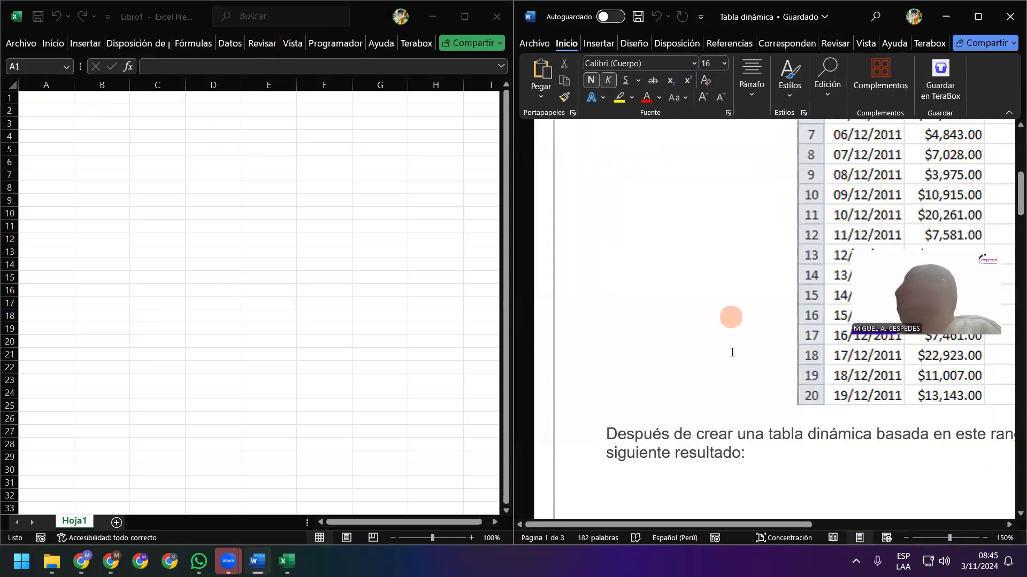
pyautogui.scroll(2, 732, 353)
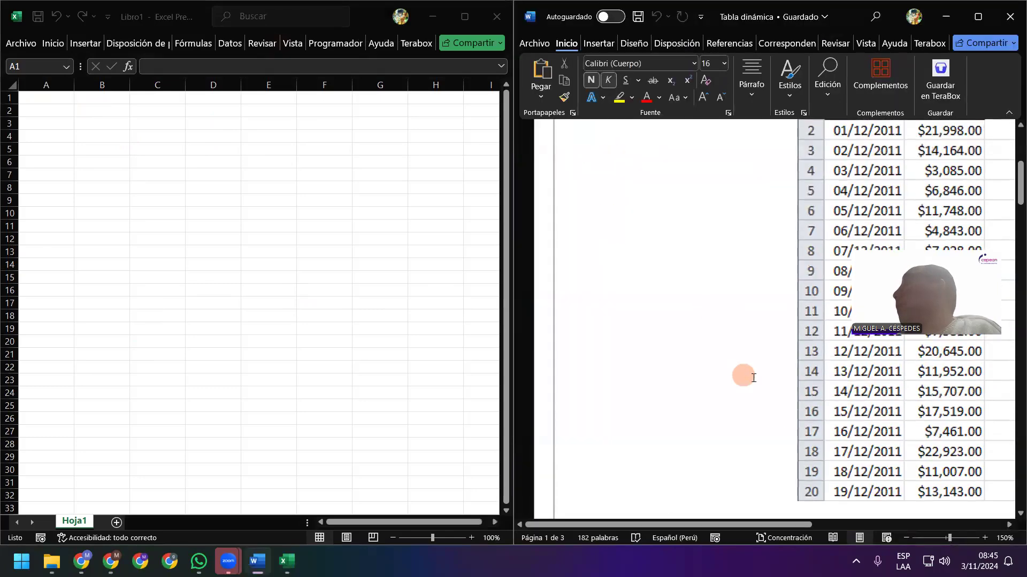
pyautogui.click(906, 538)
pyautogui.click(906, 538)
pyautogui.scroll(-1, 701, 389)
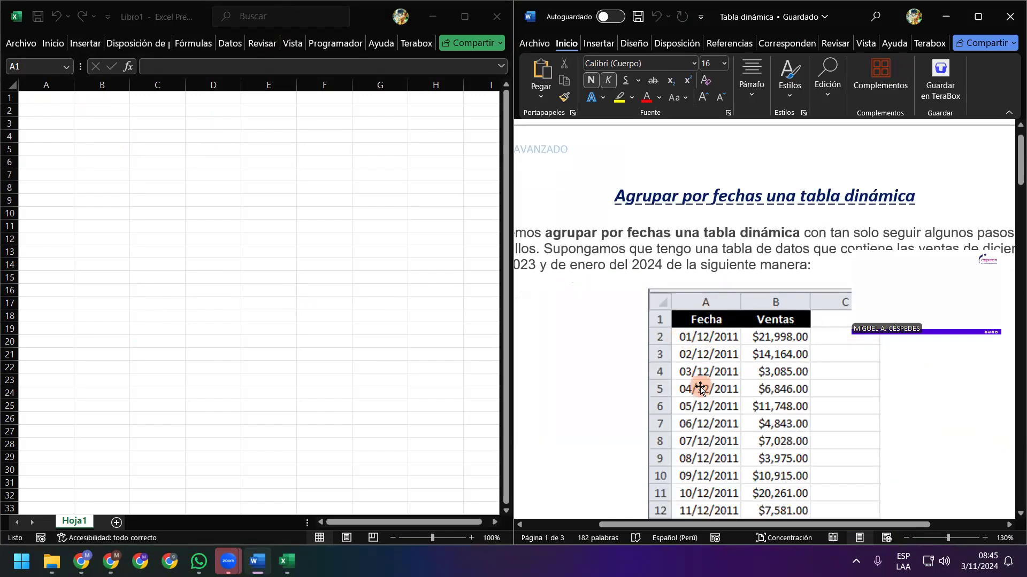
pyautogui.scroll(-1, 701, 389)
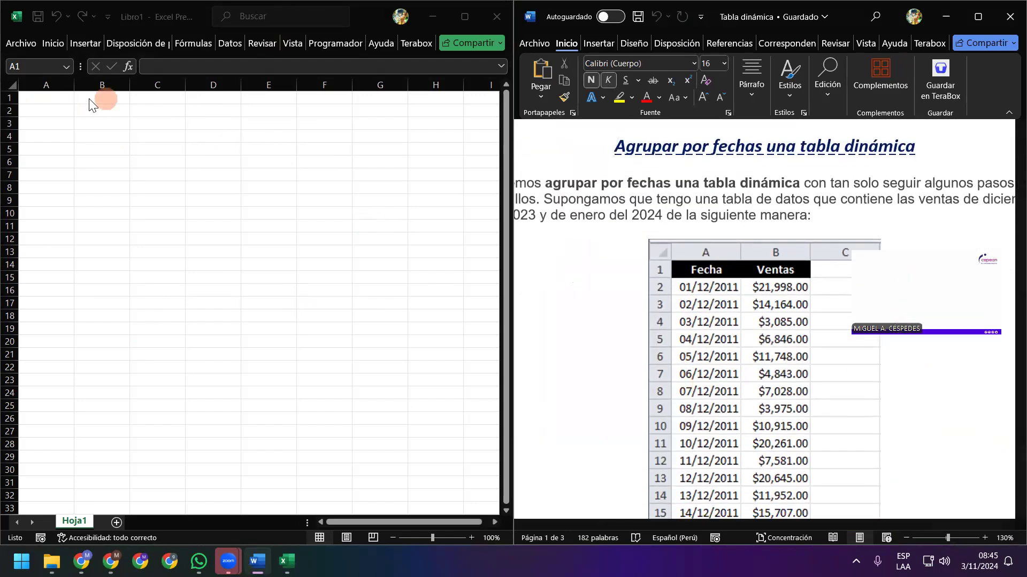
# Enter the column headers FECHA in A1 and VENTAS in B1 of the blank workbook
pyautogui.click(38, 98)
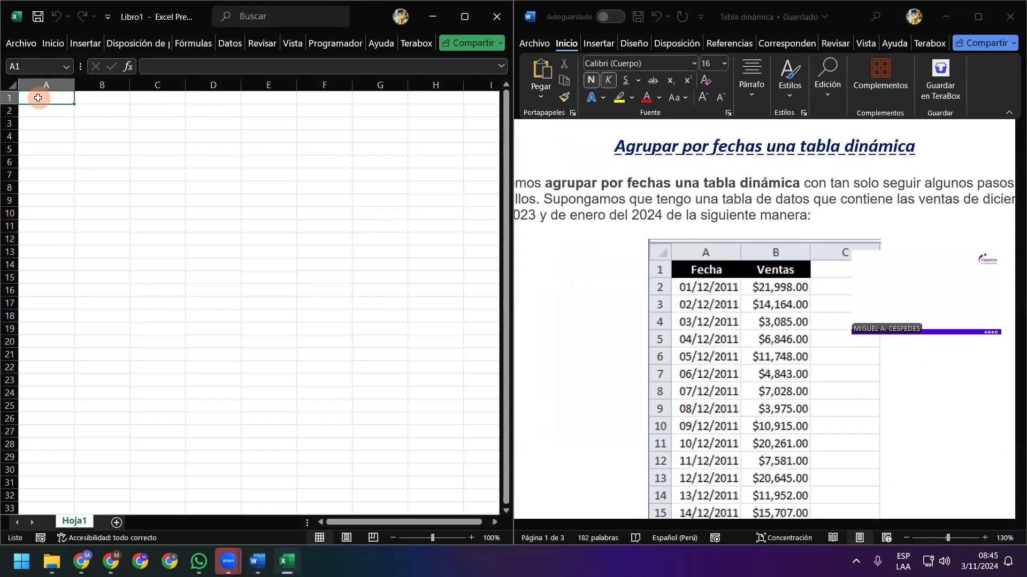
pyautogui.write('FECHA')
pyautogui.press('Tab')
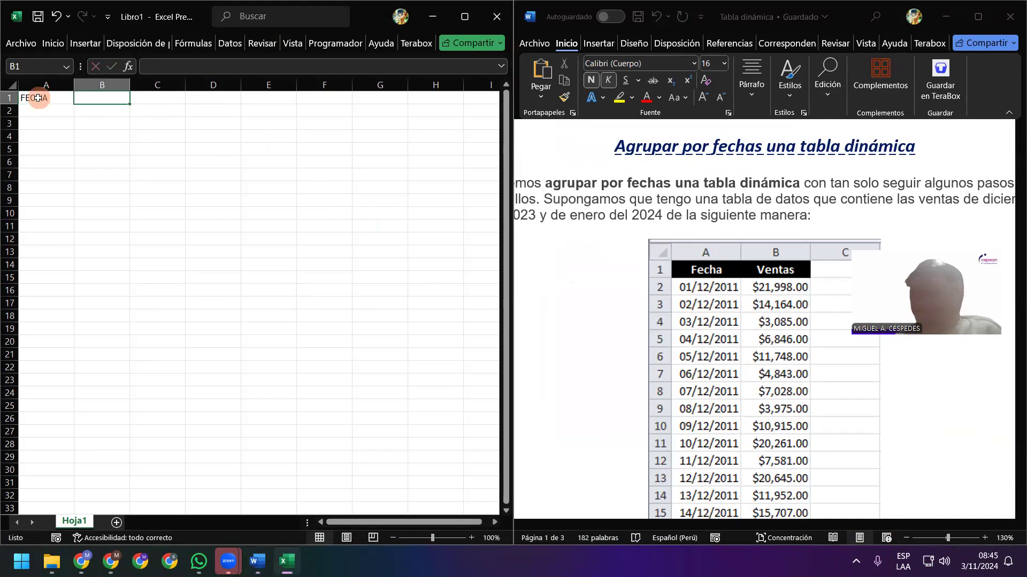
pyautogui.write('VE')
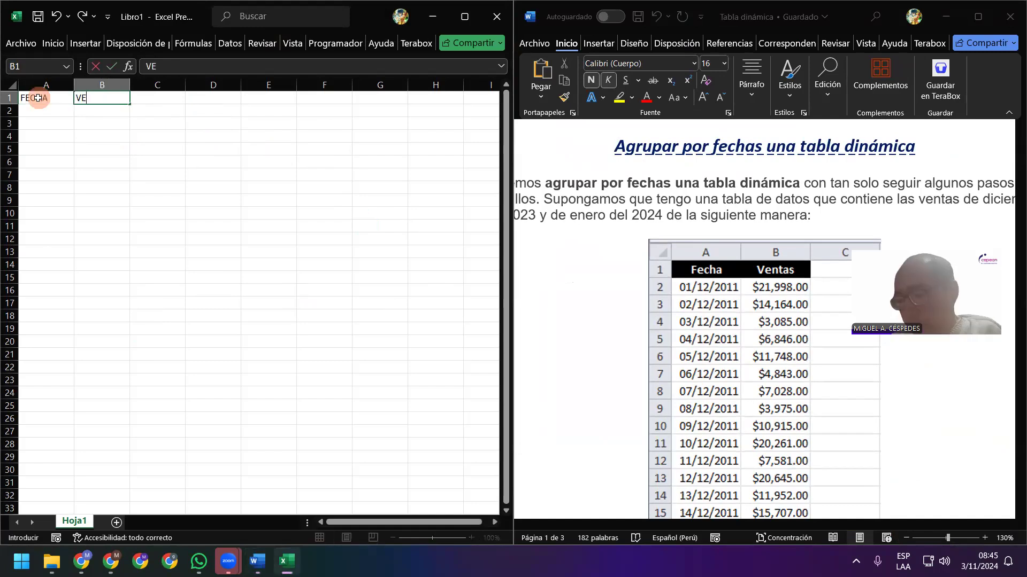
pyautogui.press('Return')
pyautogui.moveTo(38, 98); pyautogui.dragTo(107, 100)
pyautogui.keyDown('ctrl'); pyautogui.scroll(4, 132, 115); pyautogui.keyUp('ctrl')
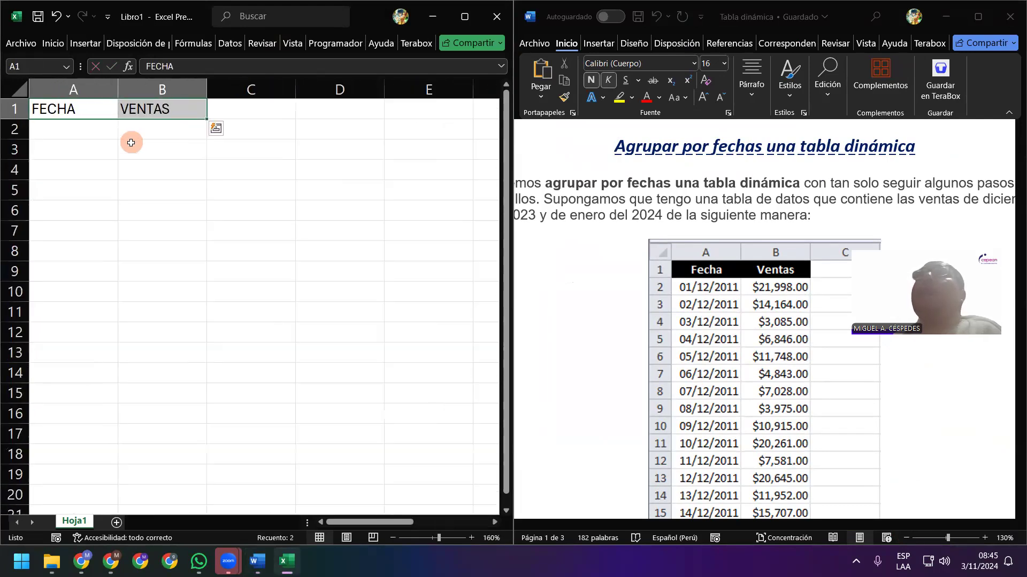
pyautogui.keyDown('ctrl'); pyautogui.scroll(2, 131, 143); pyautogui.keyUp('ctrl')
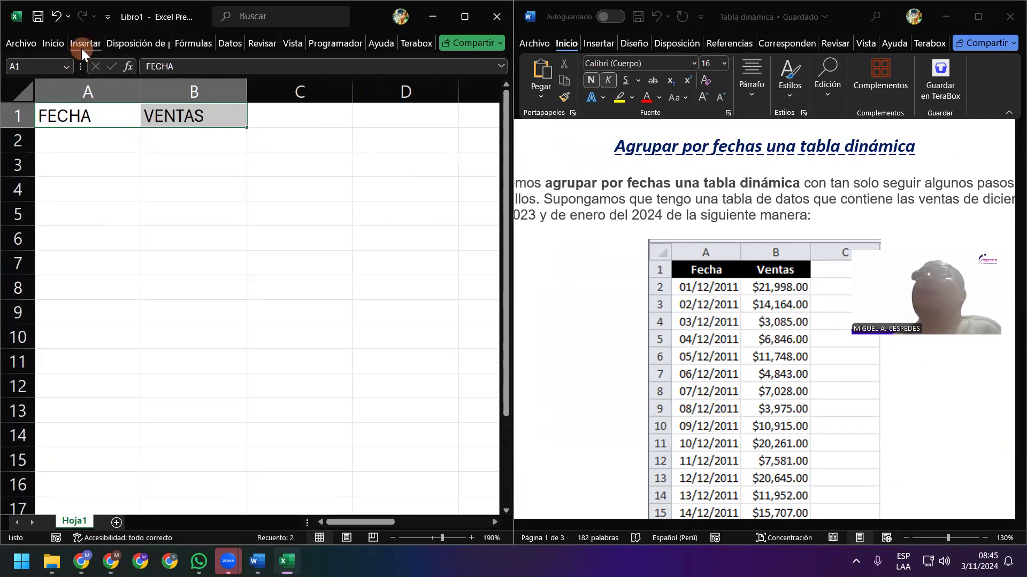
# Enter the date 01/12/2023 in cell A2 under FECHA
pyautogui.click(130, 133)
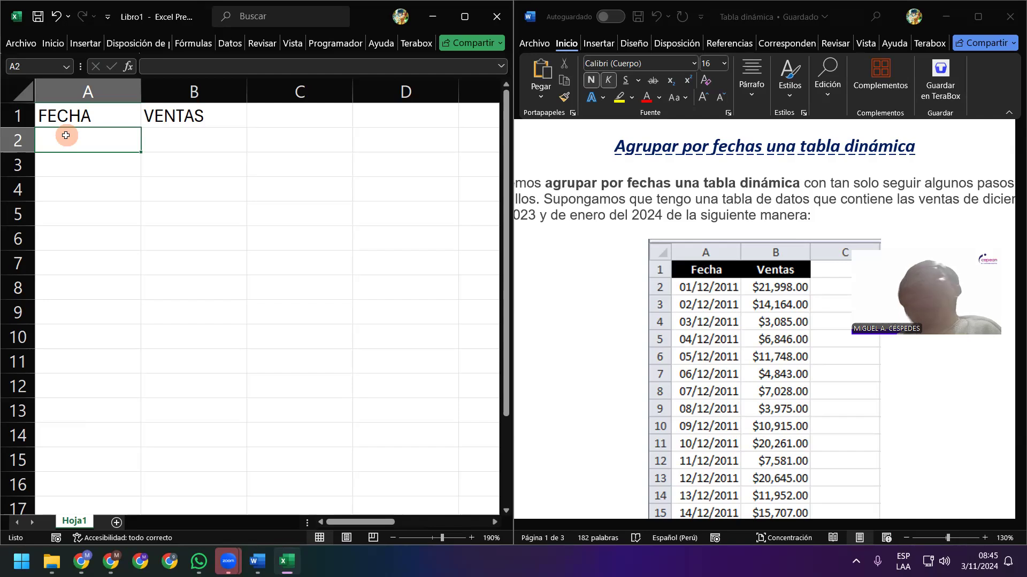
pyautogui.write('01/12/20')
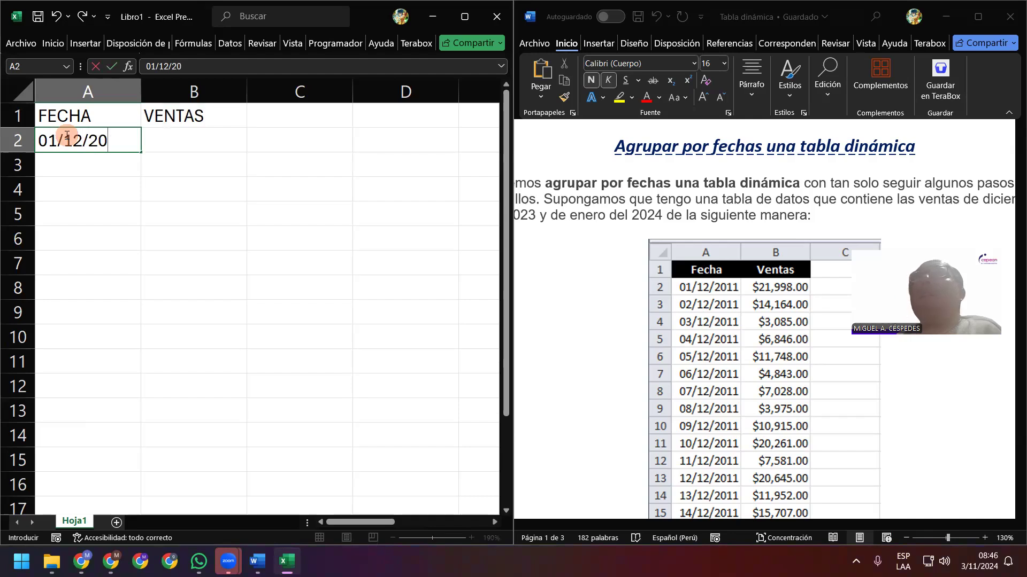
pyautogui.press('Return')
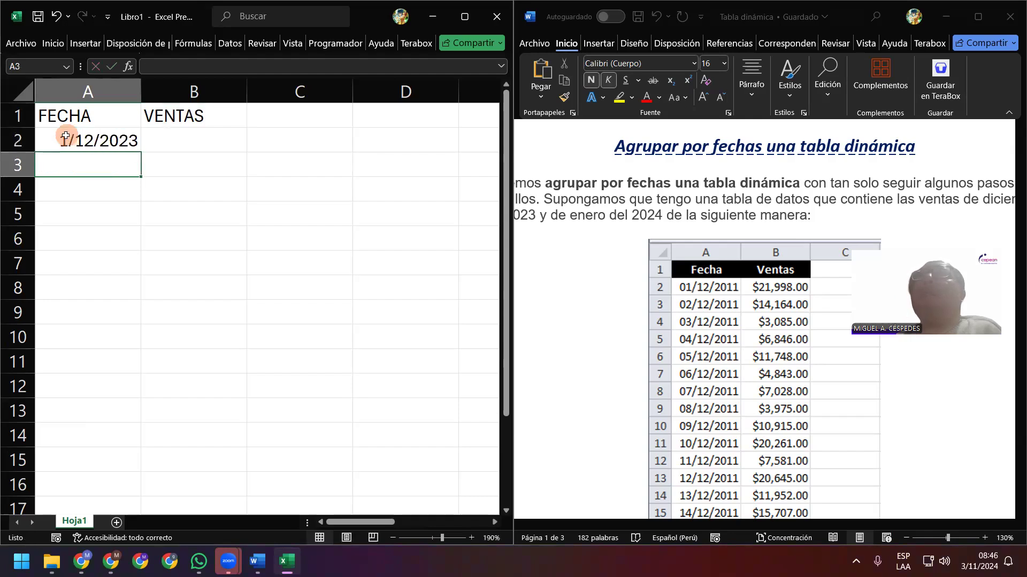
# Enter an ALEATORIO.ENTRE formula in B2 that generates a random sales amount between 3000 and 22000
pyautogui.click(191, 140)
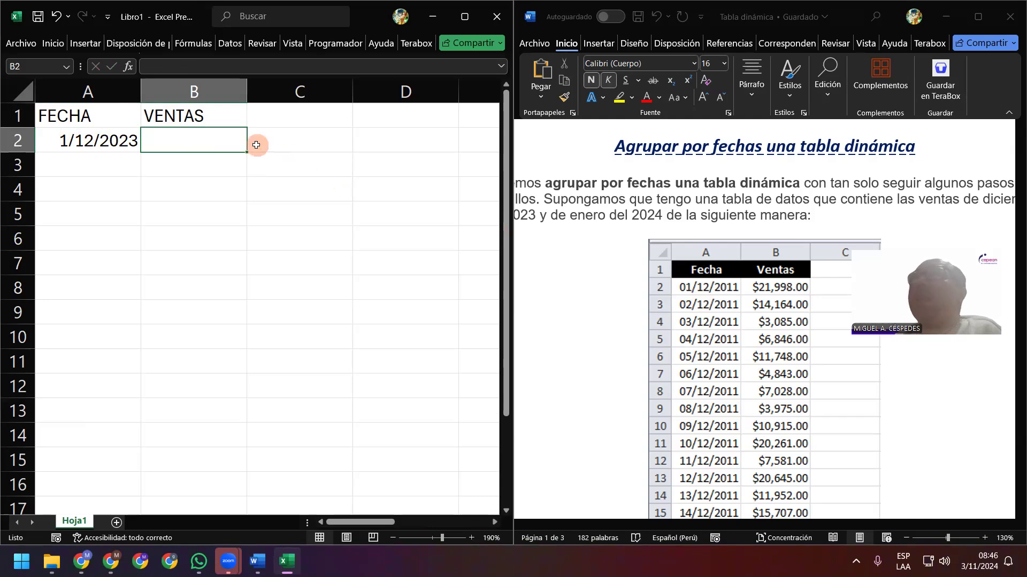
pyautogui.write('=ALEAT')
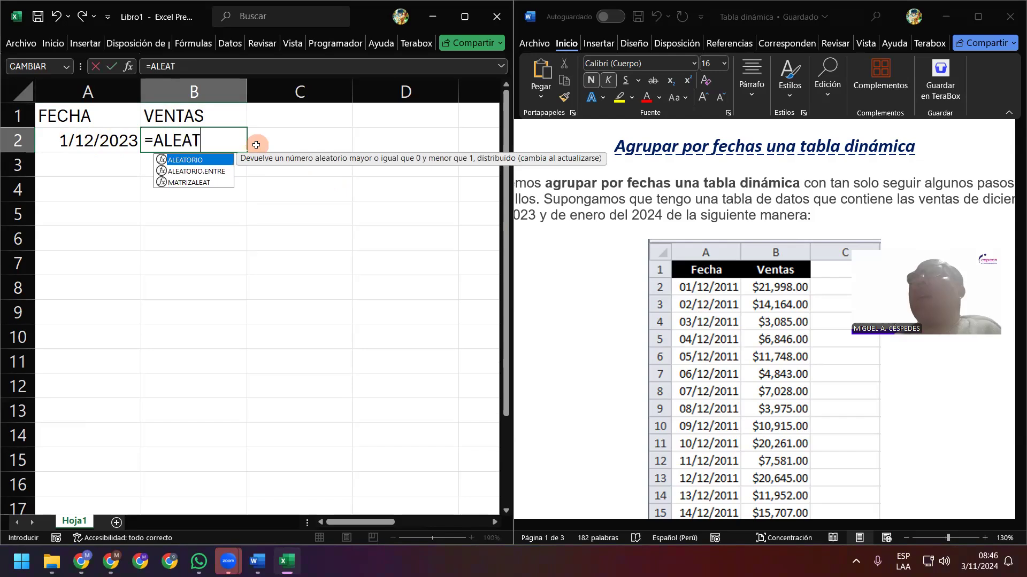
pyautogui.press('Down')
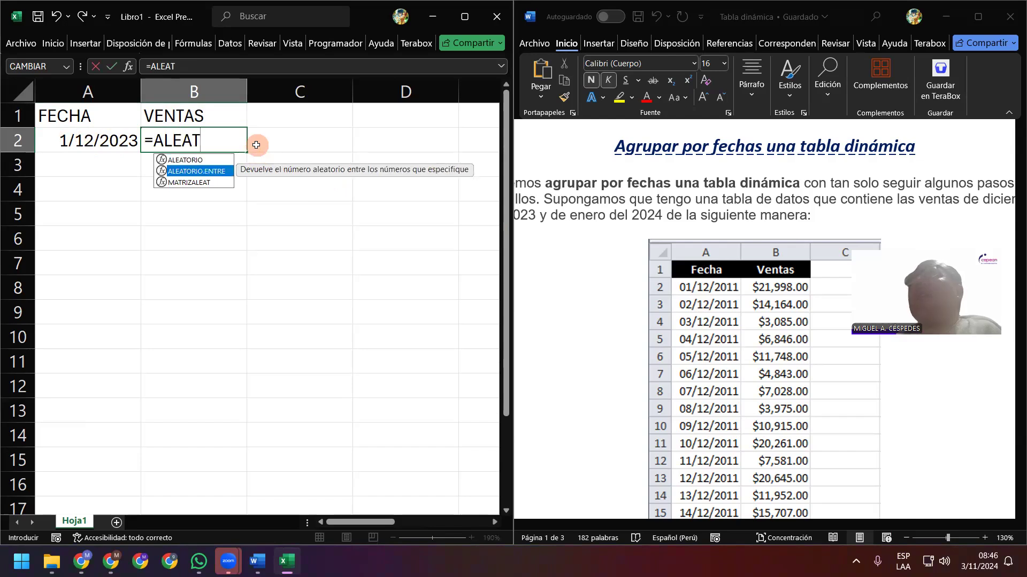
pyautogui.write('T')
pyautogui.press('Tab')
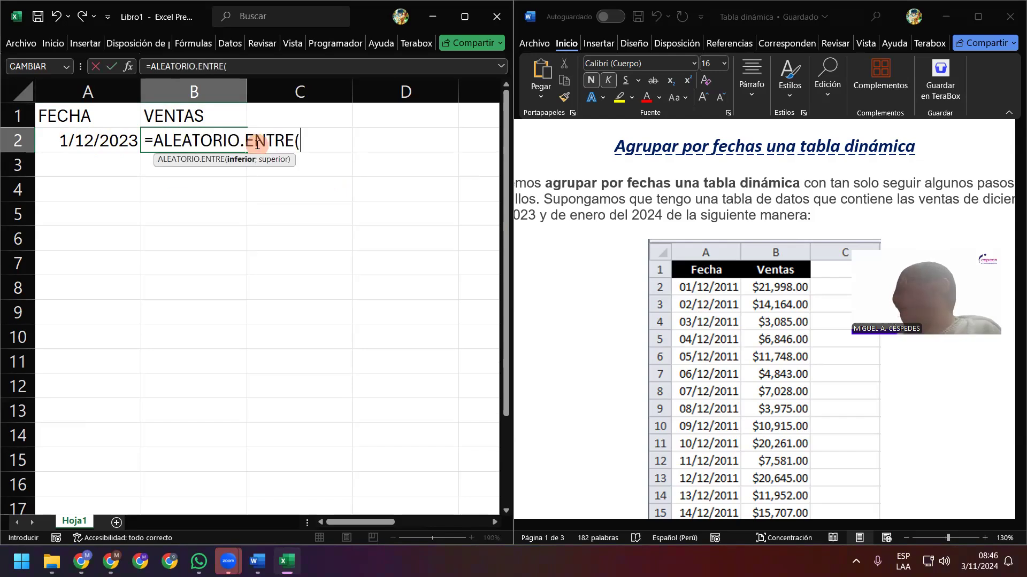
pyautogui.write('2')
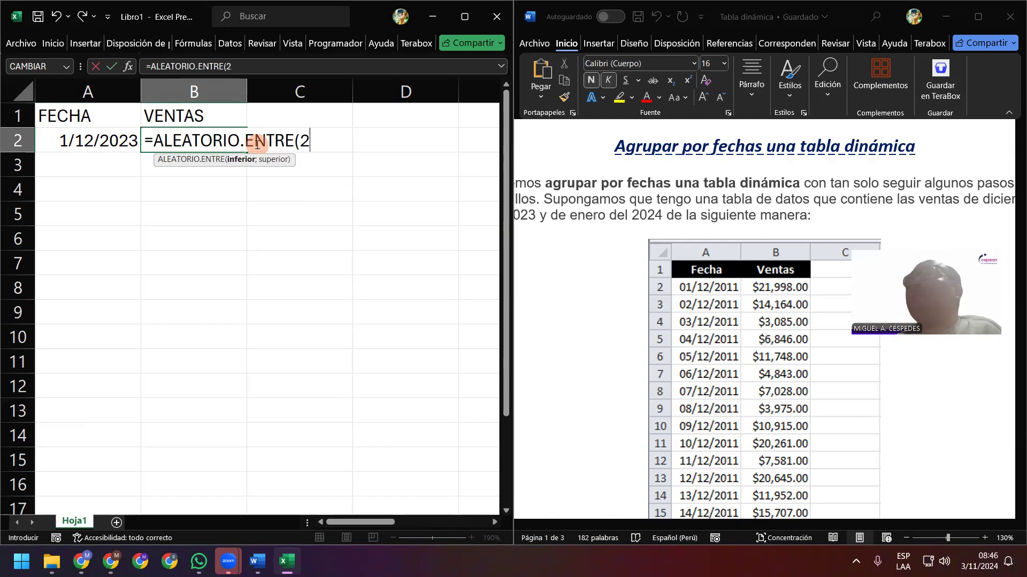
pyautogui.press('BackSpace')
pyautogui.write('3000')
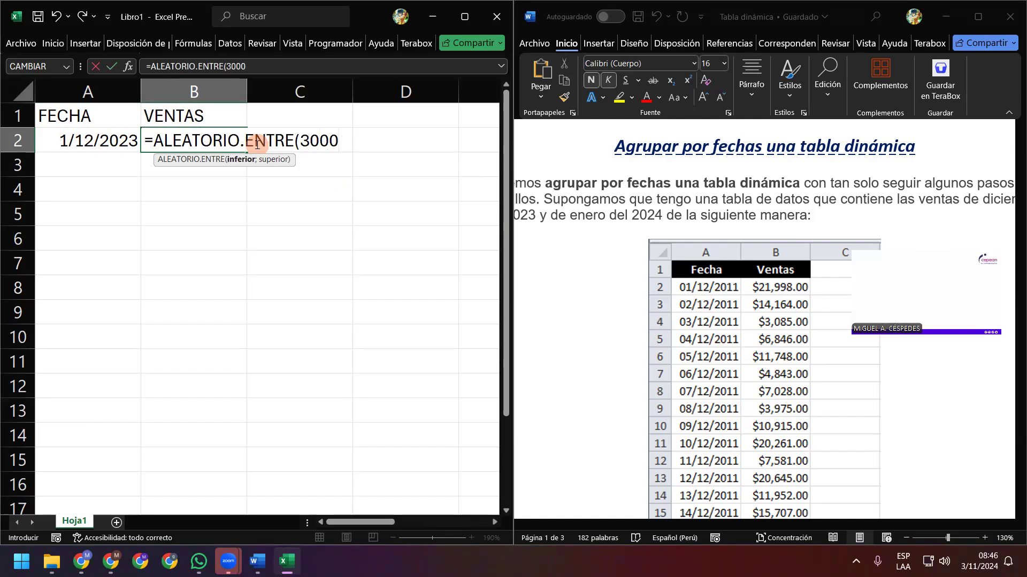
pyautogui.write(';')
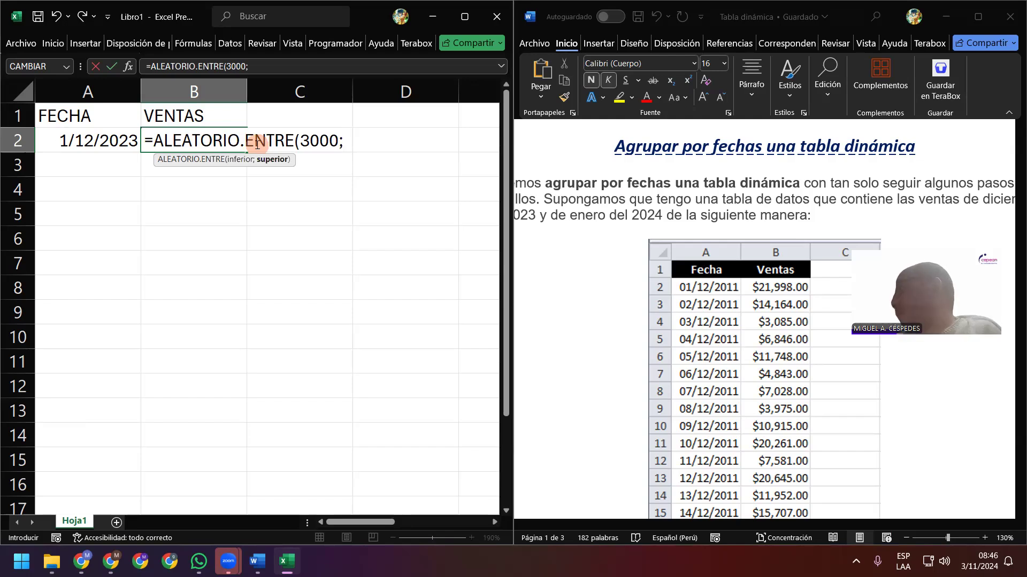
pyautogui.write('22000')
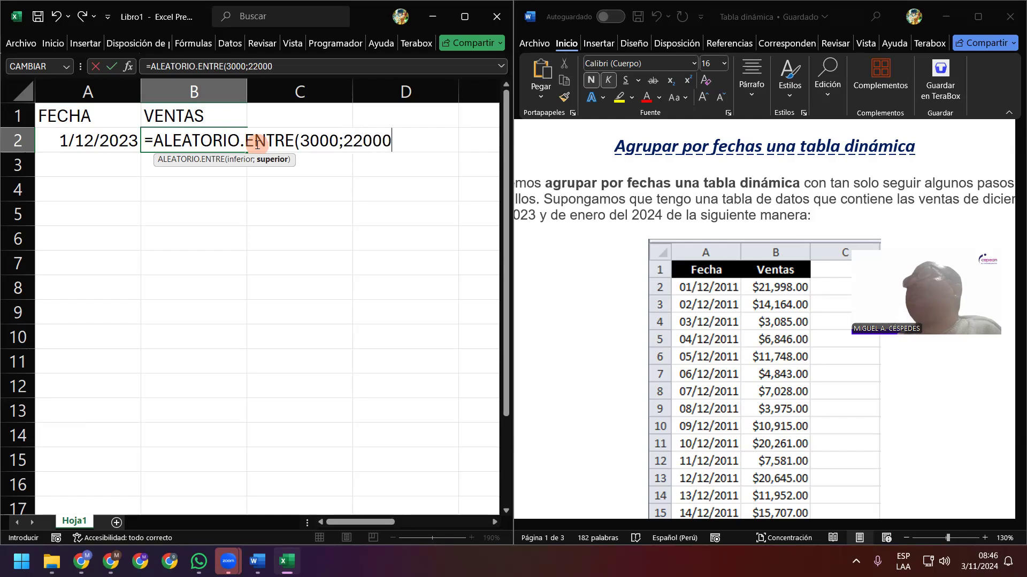
pyautogui.press('Return')
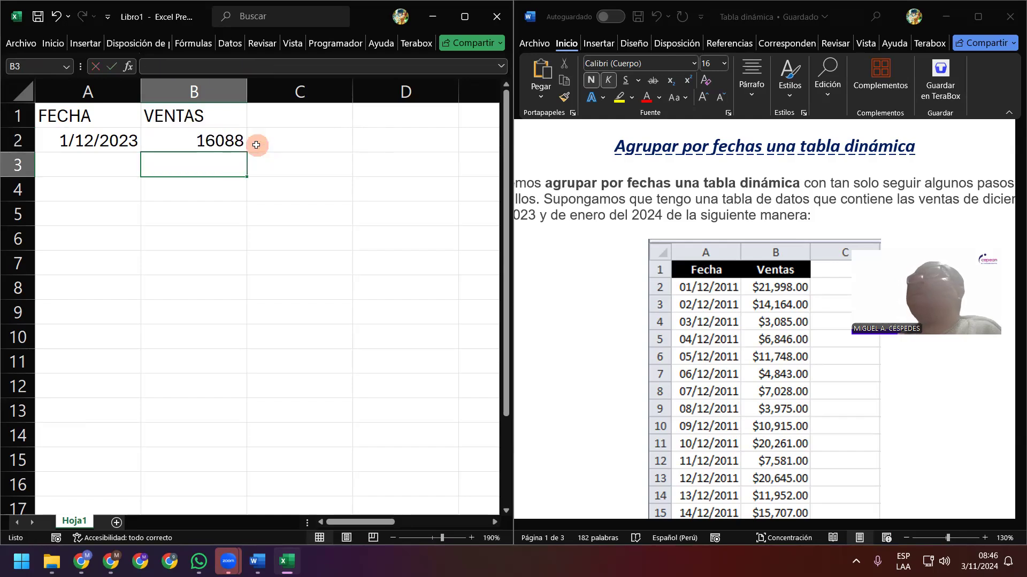
# Format the sales amount in B2 with the accounting format in soles (S/)
pyautogui.click(235, 141)
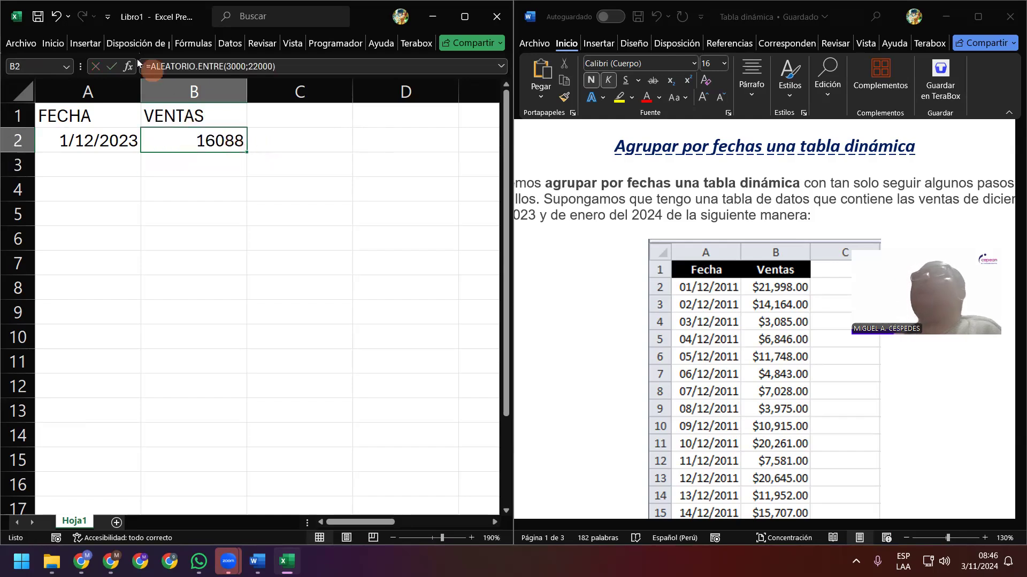
pyautogui.click(44, 43)
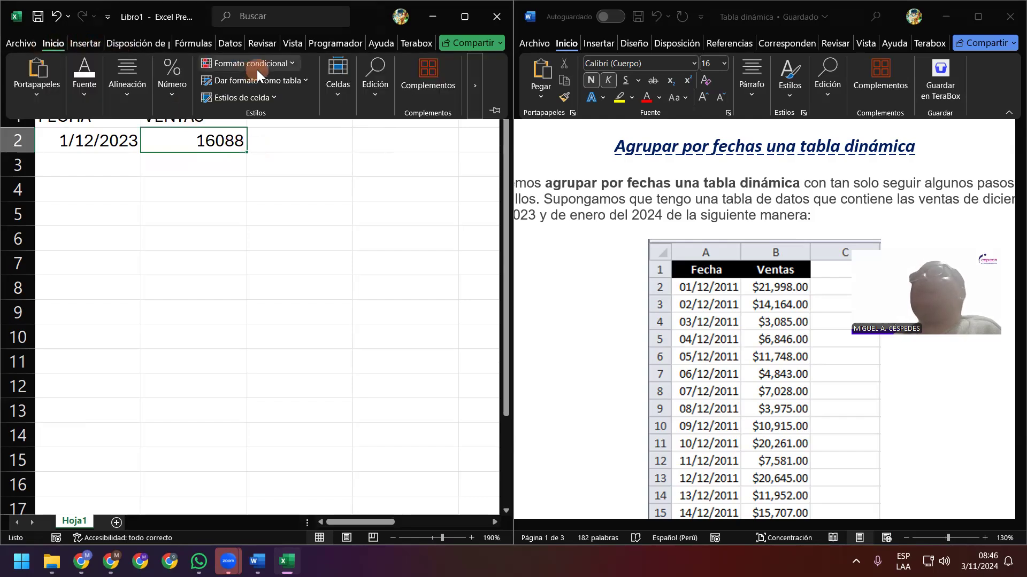
pyautogui.click(171, 88)
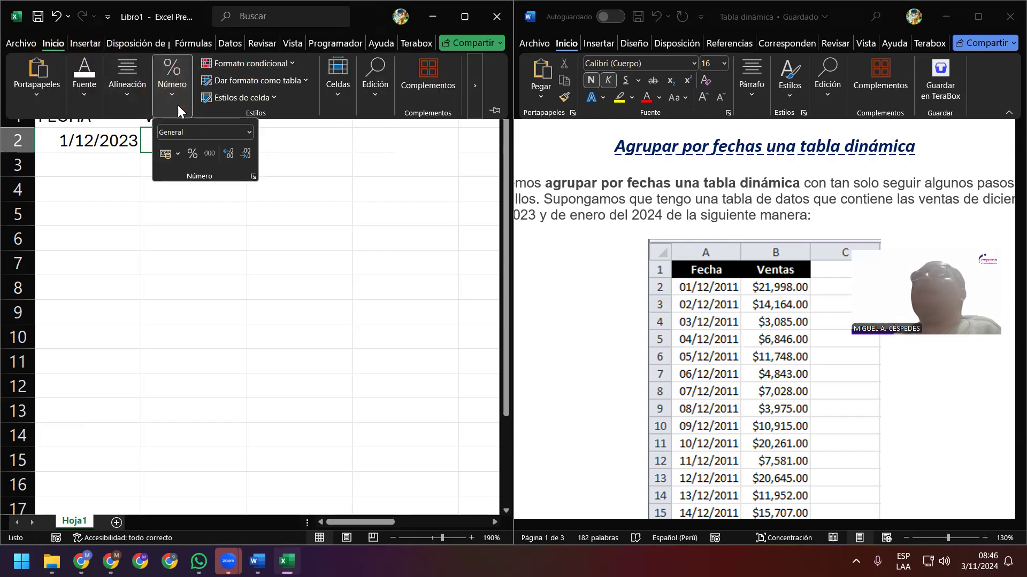
pyautogui.click(250, 133)
pyautogui.click(251, 242)
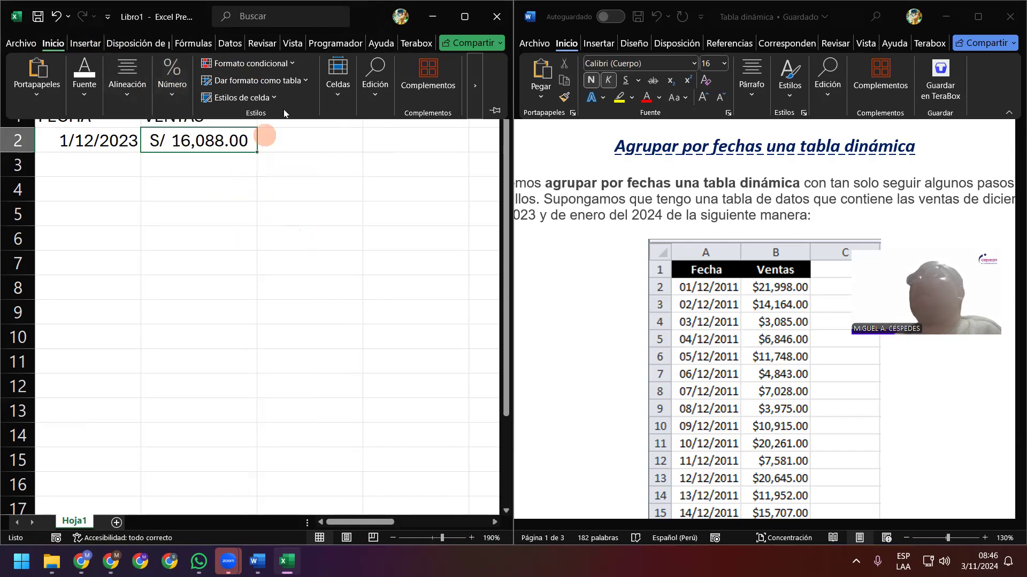
# Maximize the workbook and fill the FECHA column from A2 down to A63 with consecutive days through 31/01/2024
pyautogui.click(465, 17)
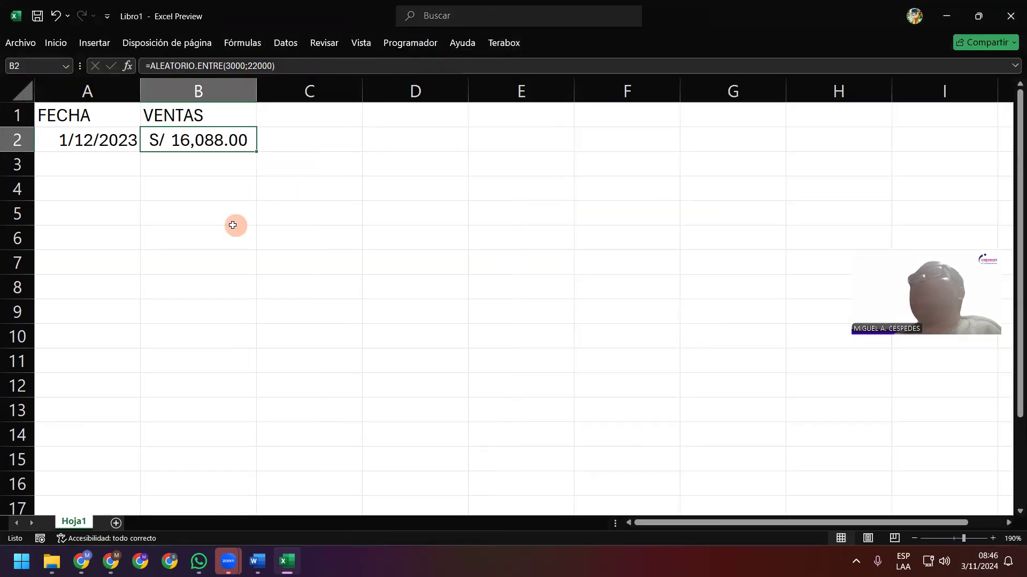
pyautogui.scroll(-1, 220, 225)
pyautogui.click(115, 136)
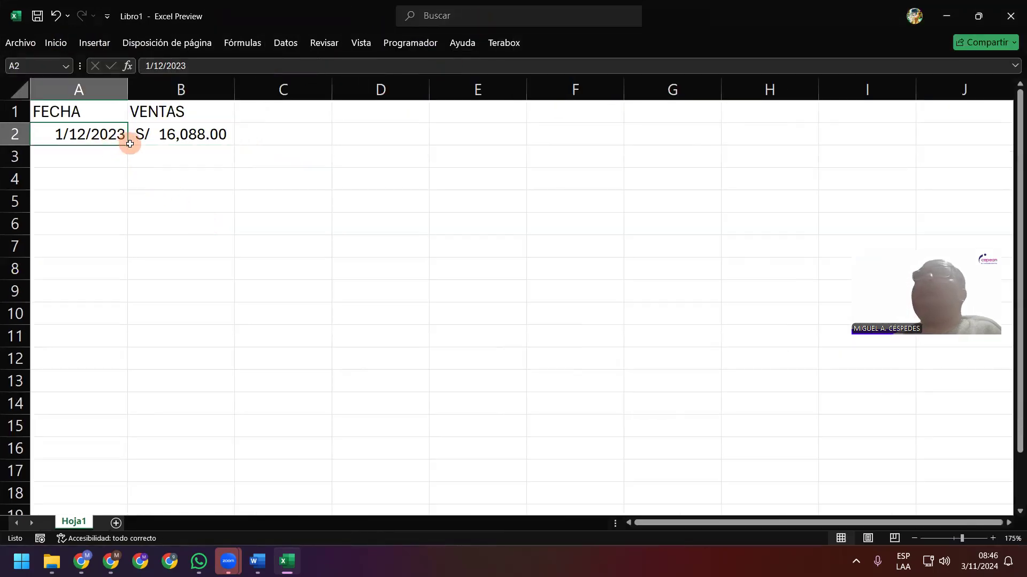
pyautogui.moveTo(128, 144); pyautogui.dragTo(137, 447)
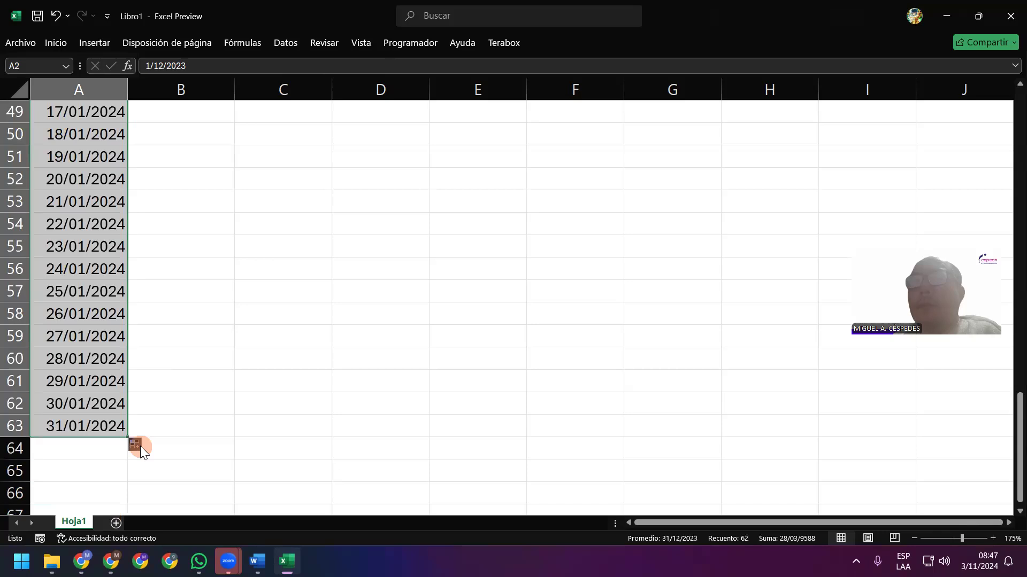
# Fill the random sales formula from B2 down the VENTAS column alongside every date
pyautogui.click(140, 408)
pyautogui.scroll(7, 127, 394)
pyautogui.scroll(9, 126, 385)
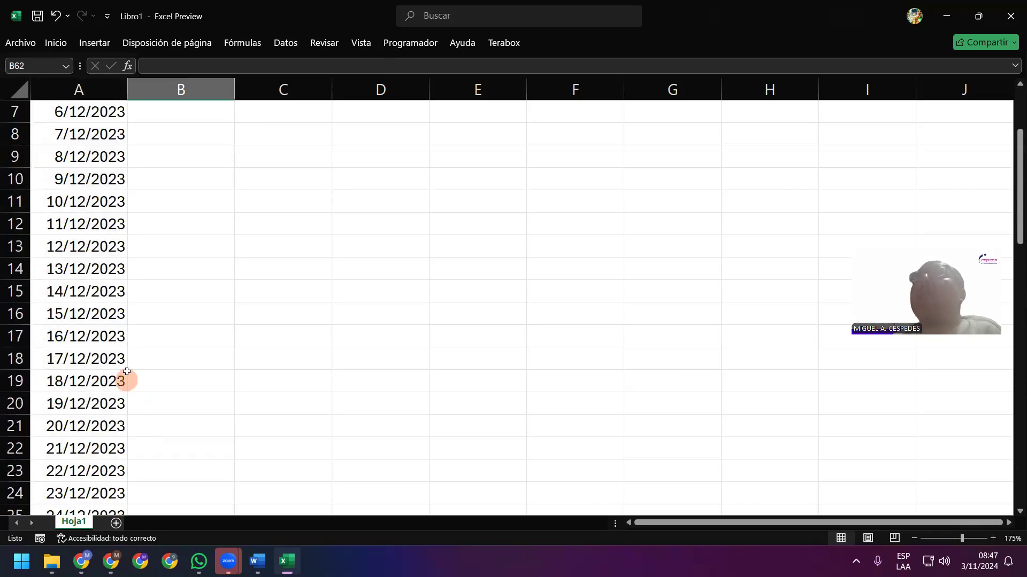
pyautogui.click(205, 130)
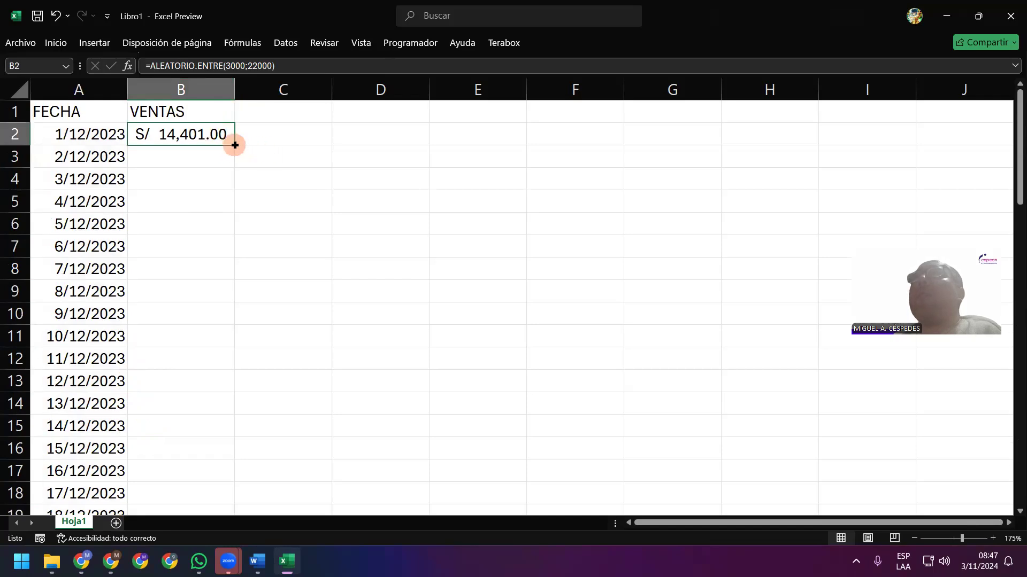
pyautogui.doubleClick(230, 144)
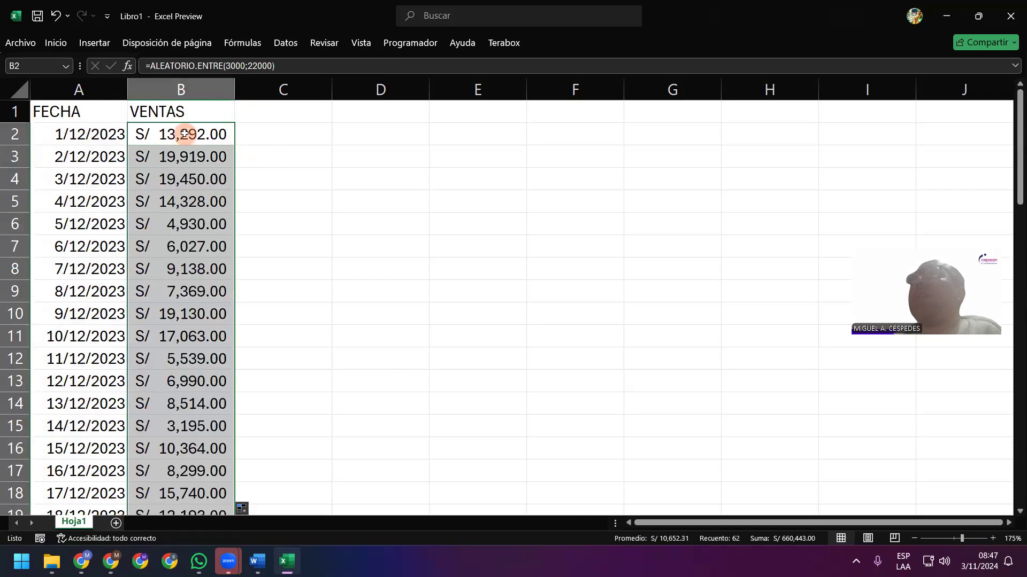
# Replace the random formulas in the VENTAS column with fixed values by copying them and pasting values only in place
pyautogui.rightClick(186, 134)
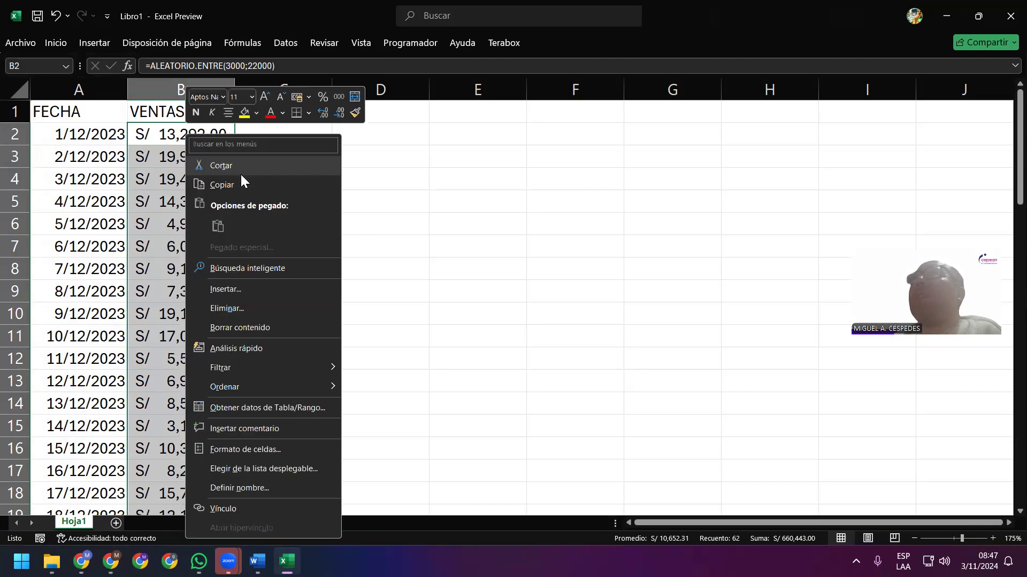
pyautogui.hotkey('ctrl', 'c')
pyautogui.rightClick(202, 130)
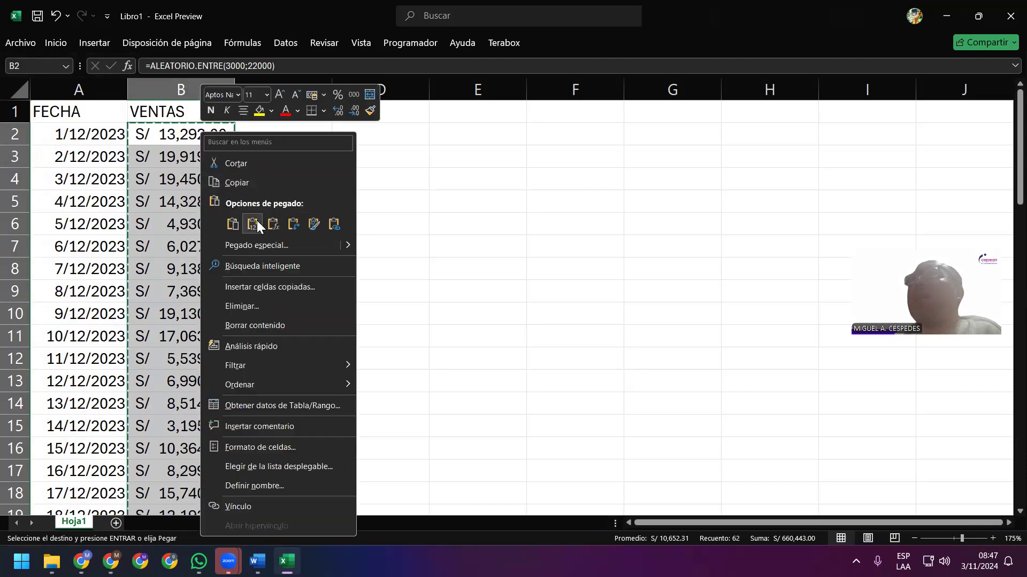
pyautogui.click(252, 222)
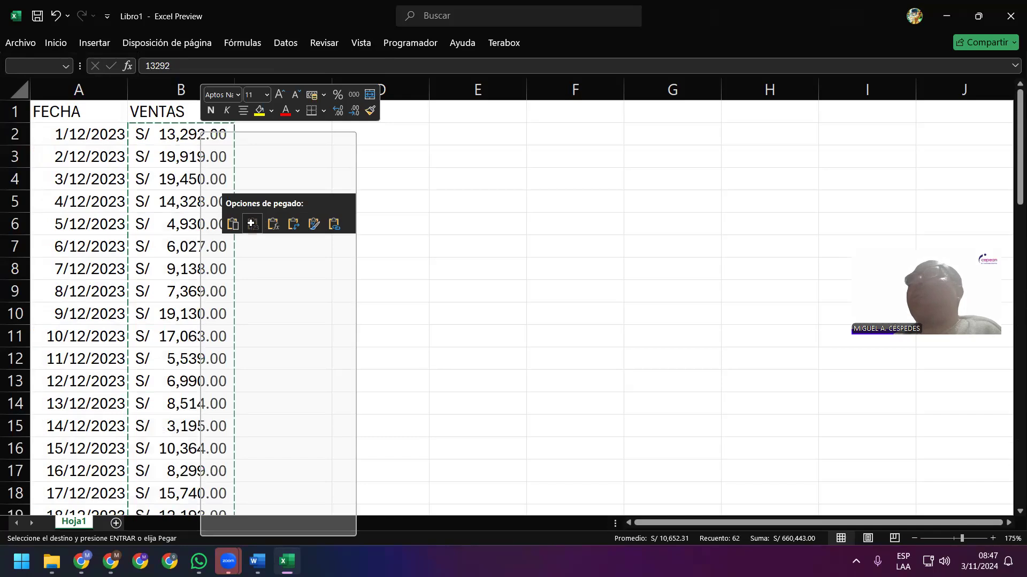
pyautogui.click(327, 216)
pyautogui.click(261, 178)
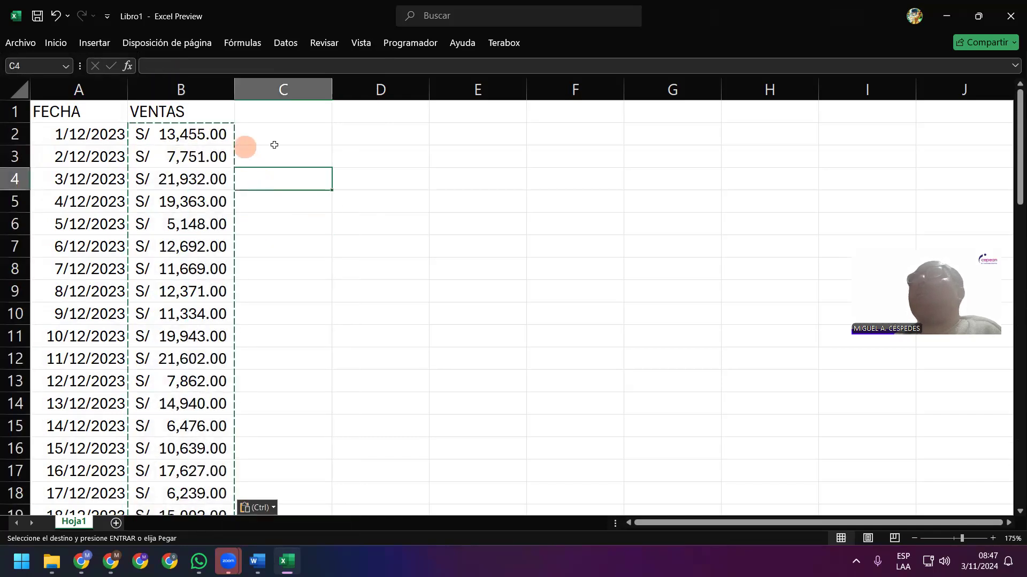
pyautogui.press('Escape')
# Convert the range A1:B63 into a table with headers
pyautogui.moveTo(75, 110); pyautogui.dragTo(143, 111)
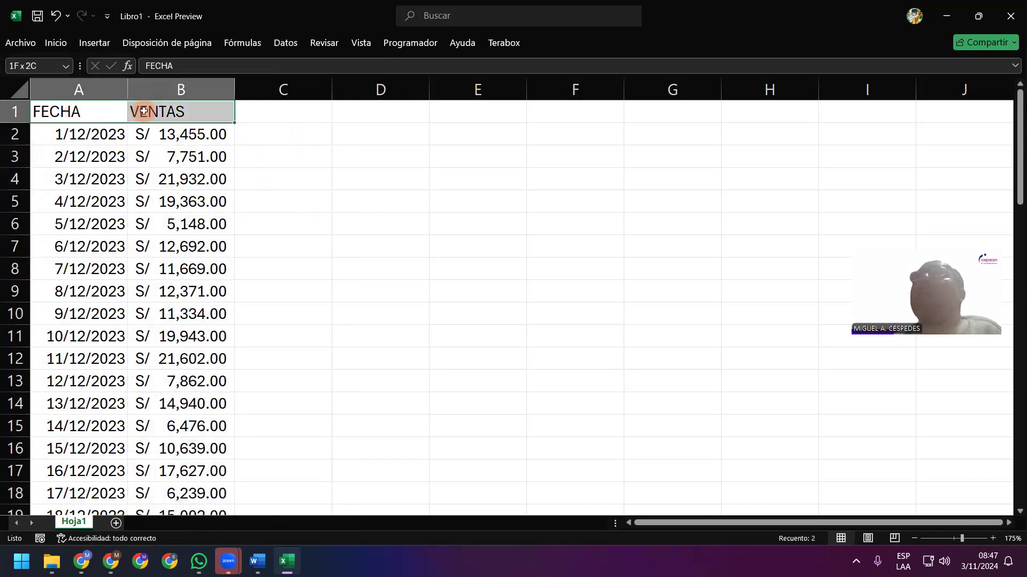
pyautogui.hotkey('ctrl', 'shift', 'Down')
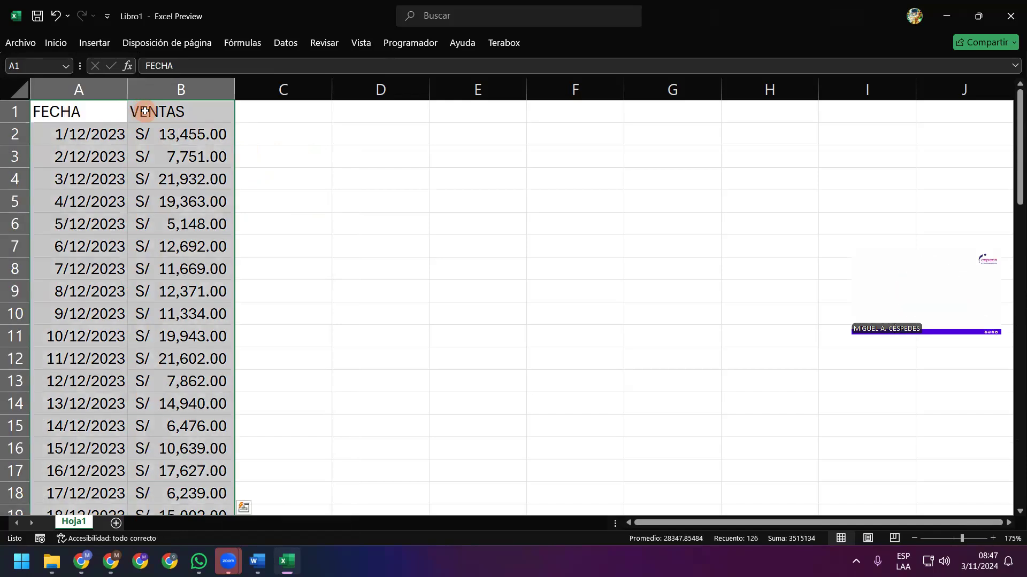
pyautogui.click(103, 49)
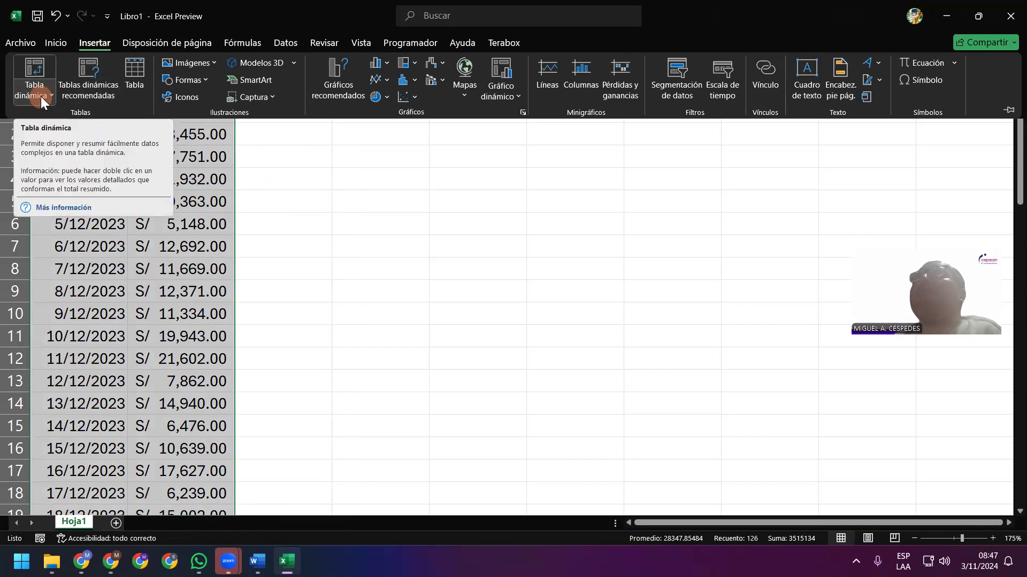
pyautogui.click(276, 45)
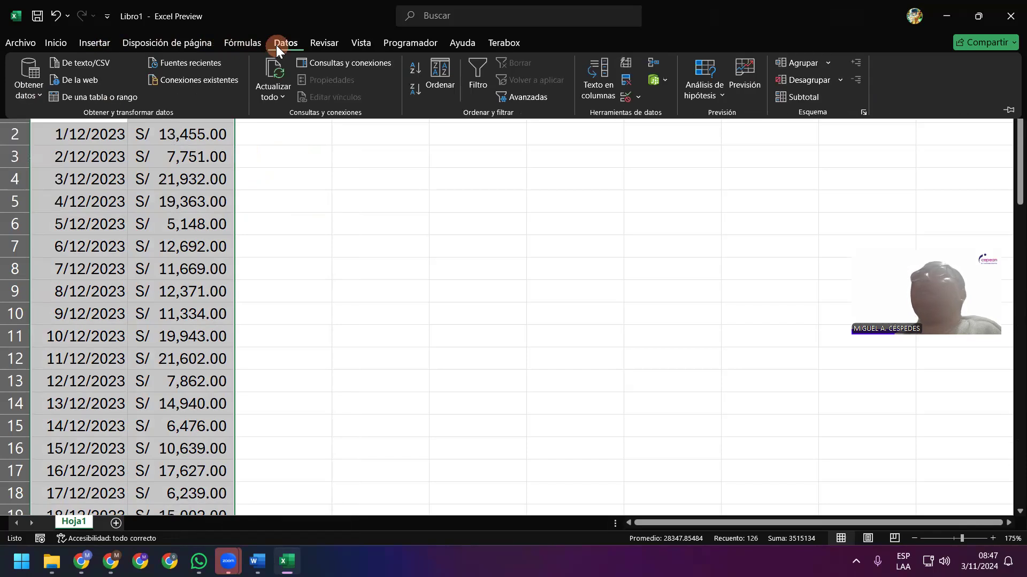
pyautogui.click(105, 45)
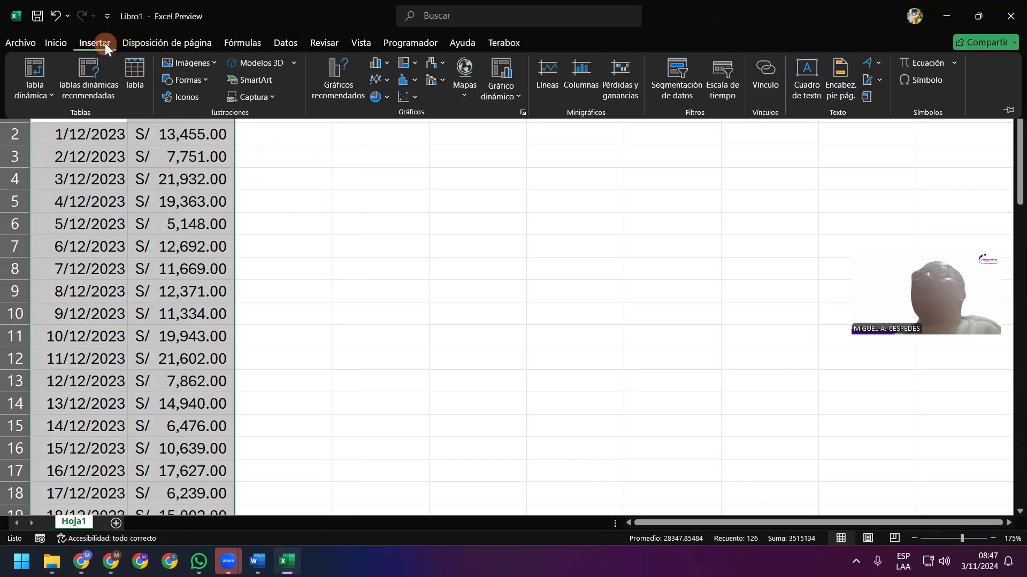
pyautogui.click(136, 70)
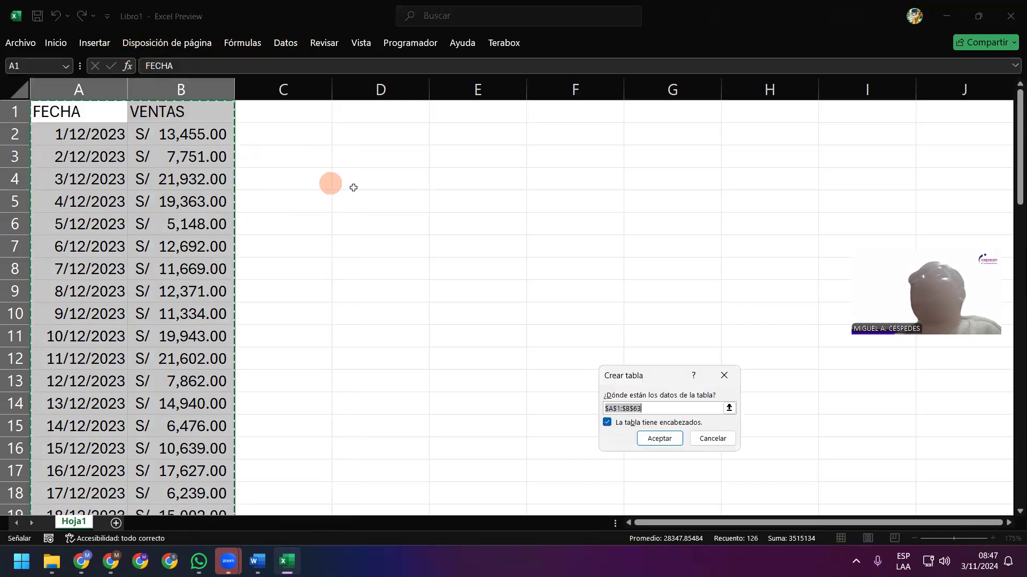
pyautogui.click(659, 438)
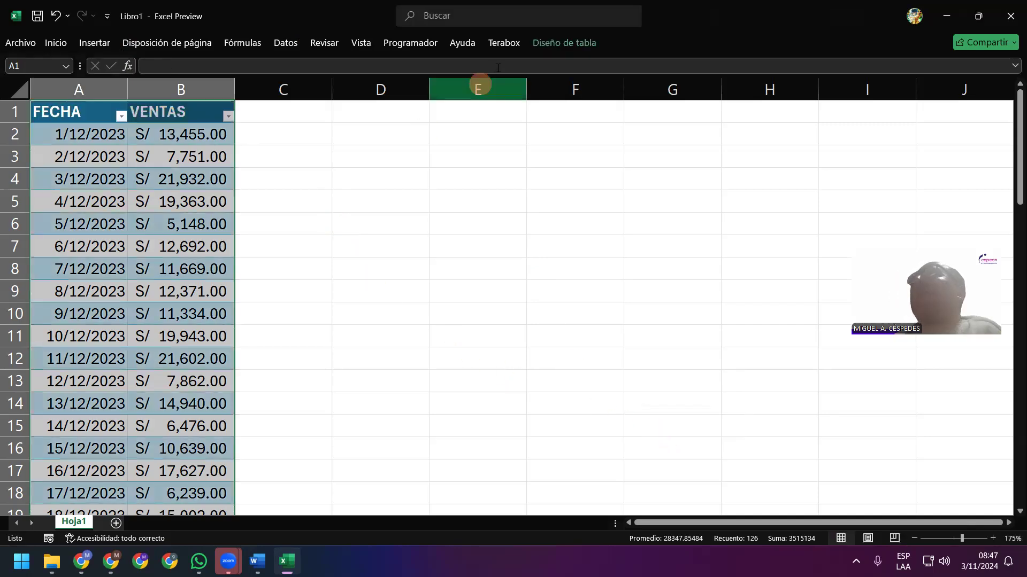
# Apply the light (Claro) table style with a solid blue header and blue row lines to the table
pyautogui.click(548, 42)
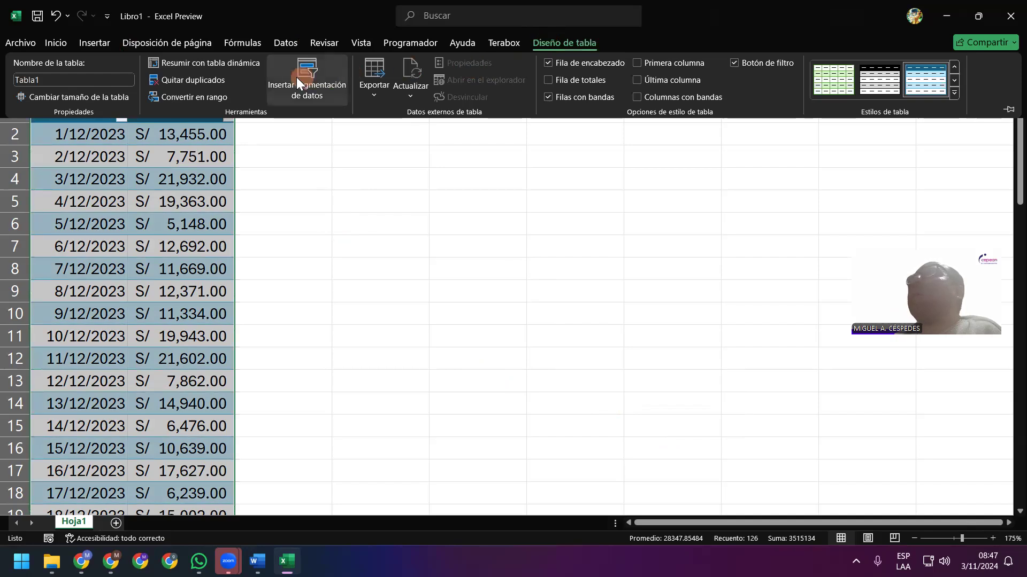
pyautogui.click(888, 84)
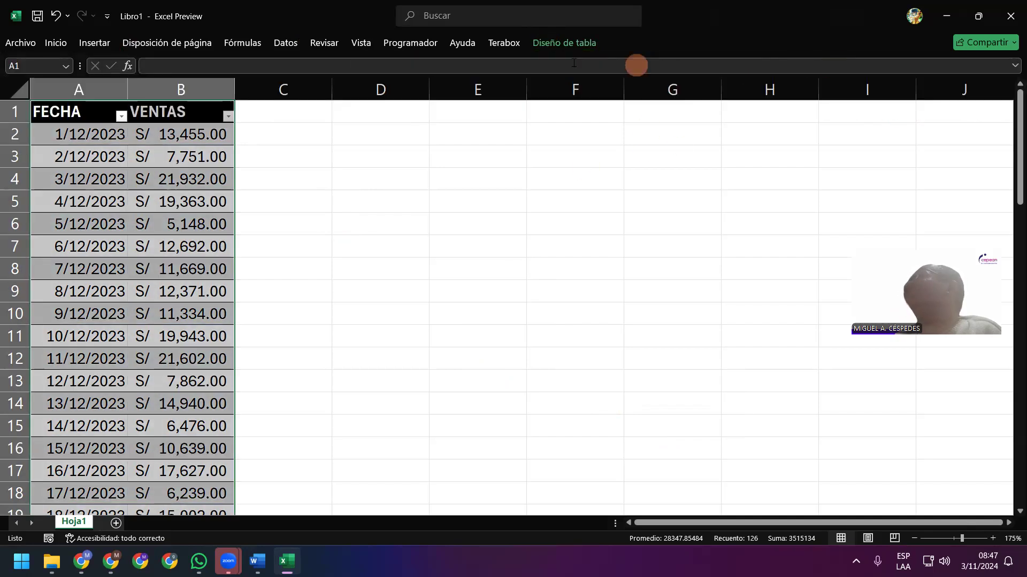
pyautogui.click(556, 42)
pyautogui.click(955, 93)
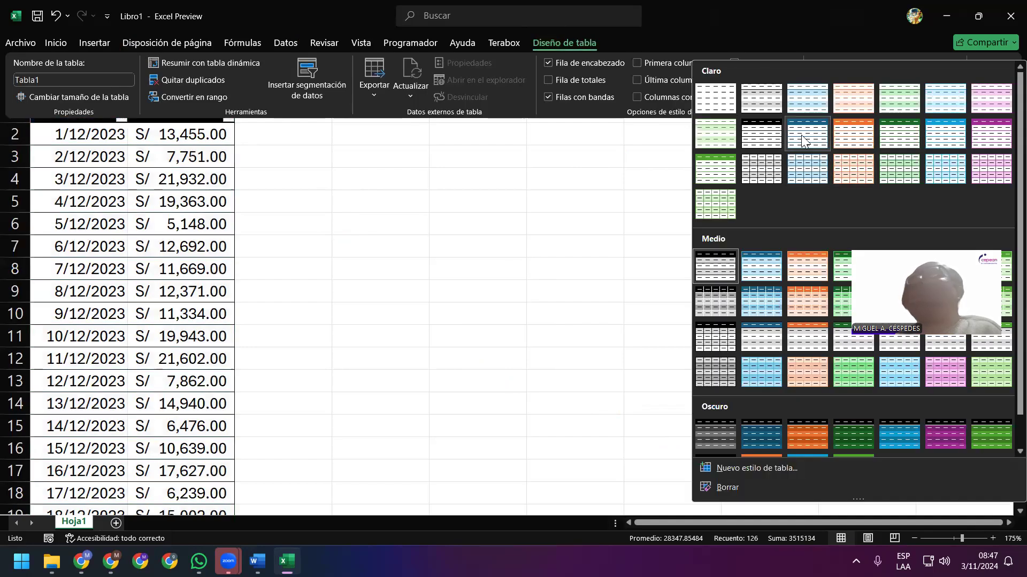
pyautogui.click(802, 140)
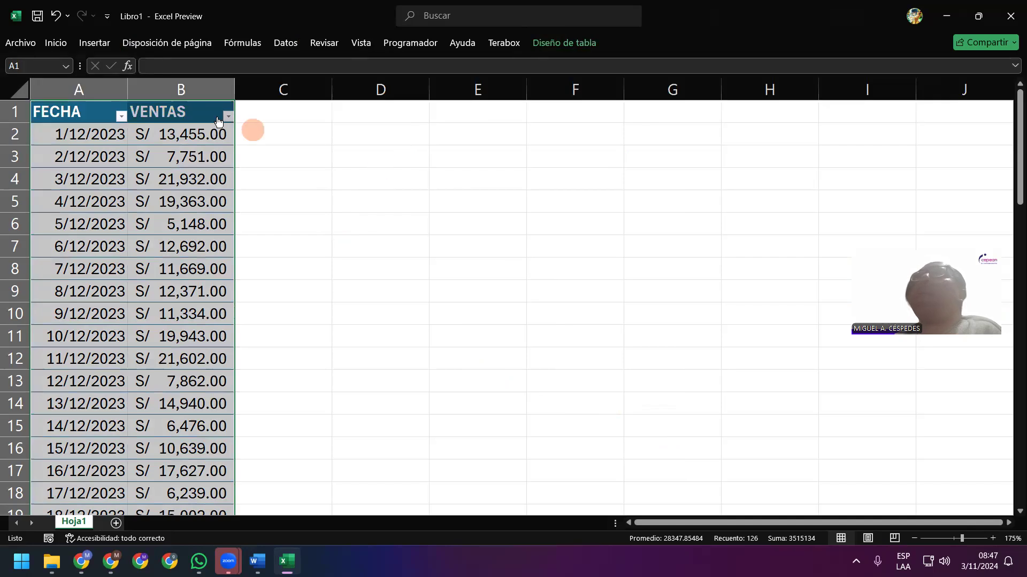
pyautogui.rightClick(198, 108)
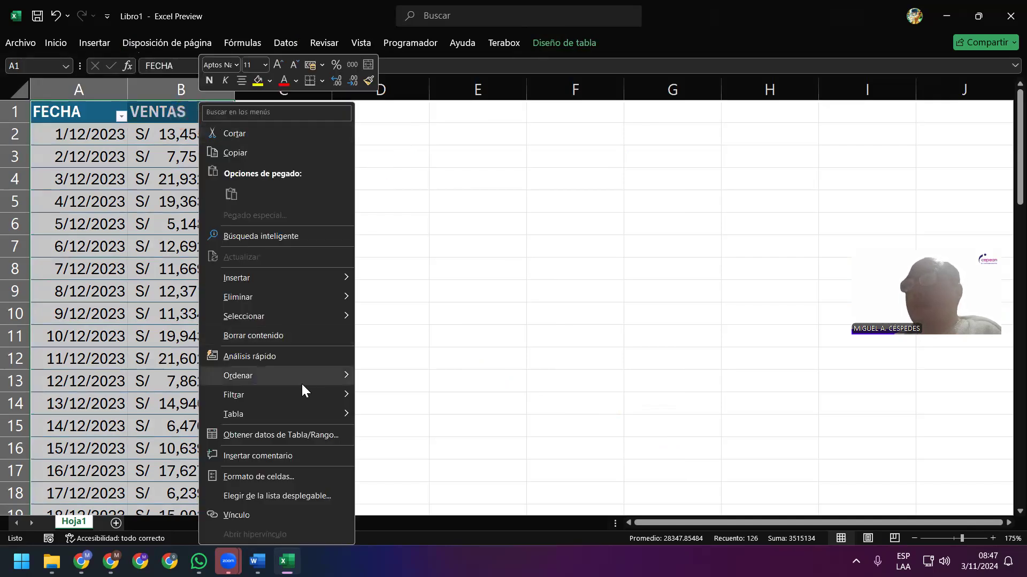
pyautogui.moveTo(303, 396)
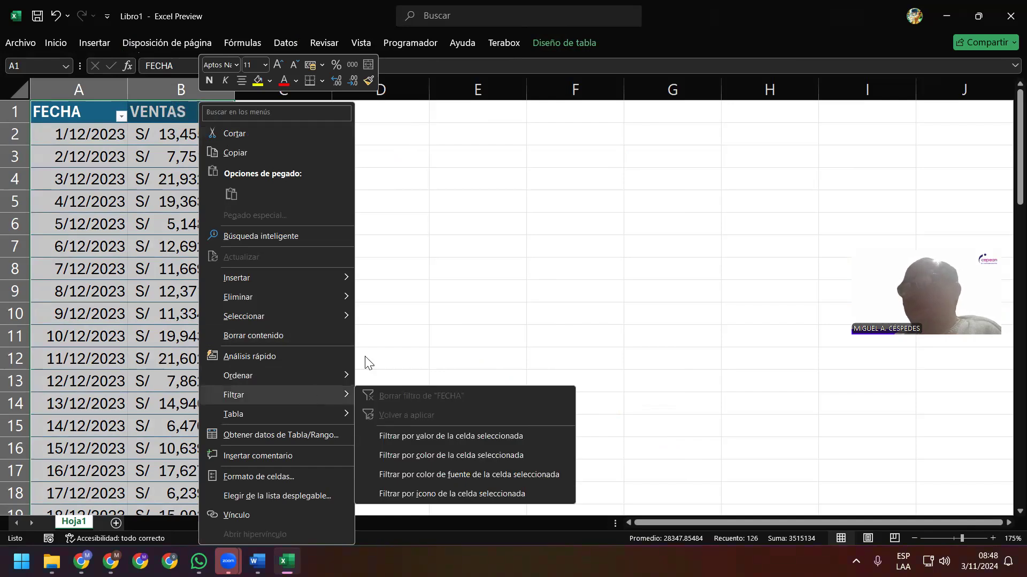
pyautogui.click(403, 329)
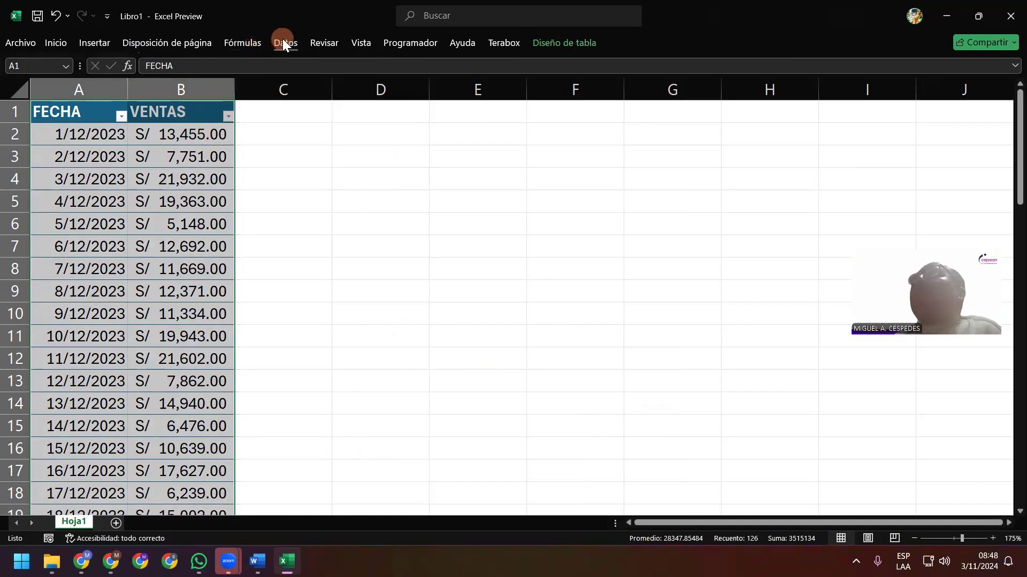
# Remove the filter buttons from the table's FECHA and VENTAS headers
pyautogui.click(283, 42)
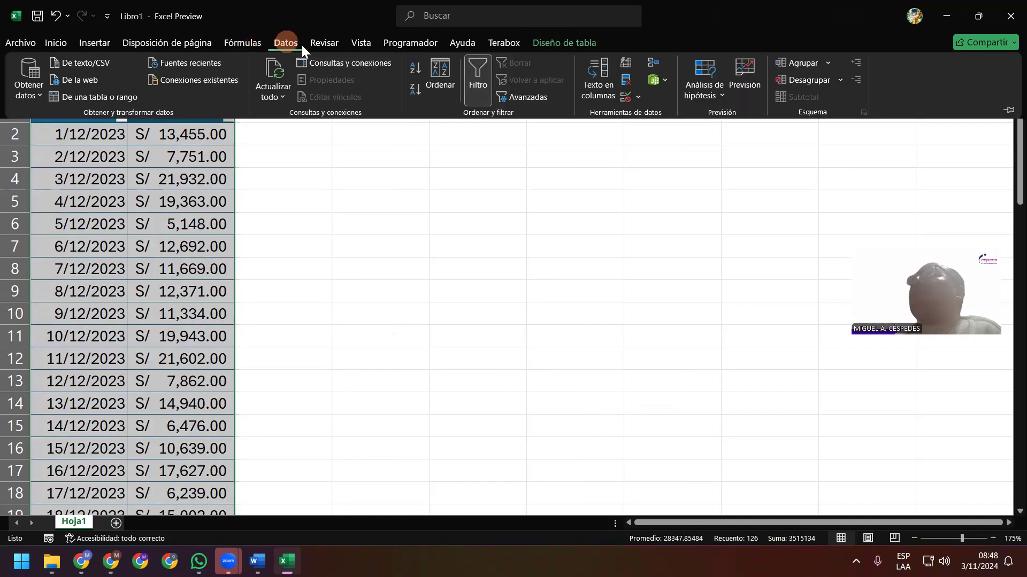
pyautogui.click(465, 72)
pyautogui.click(342, 182)
# Center the FECHA and VENTAS headers in A1:B1 horizontally
pyautogui.moveTo(87, 112); pyautogui.dragTo(154, 113)
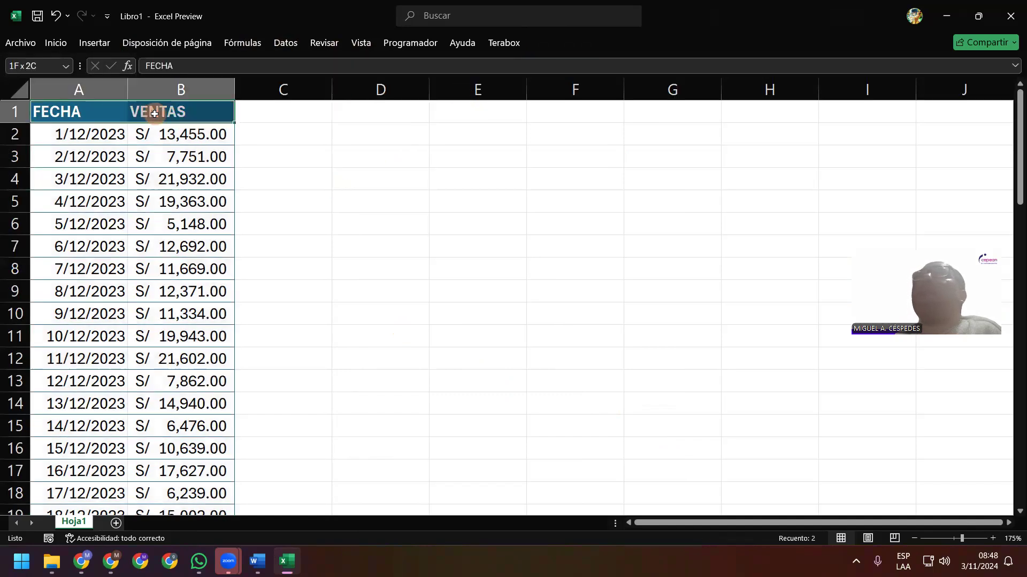
pyautogui.click(46, 43)
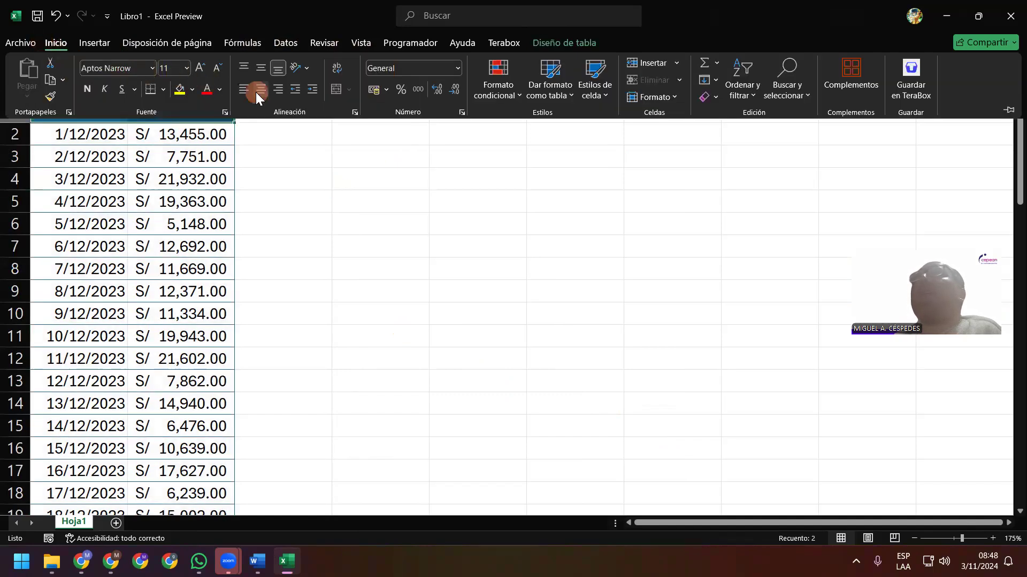
pyautogui.click(275, 156)
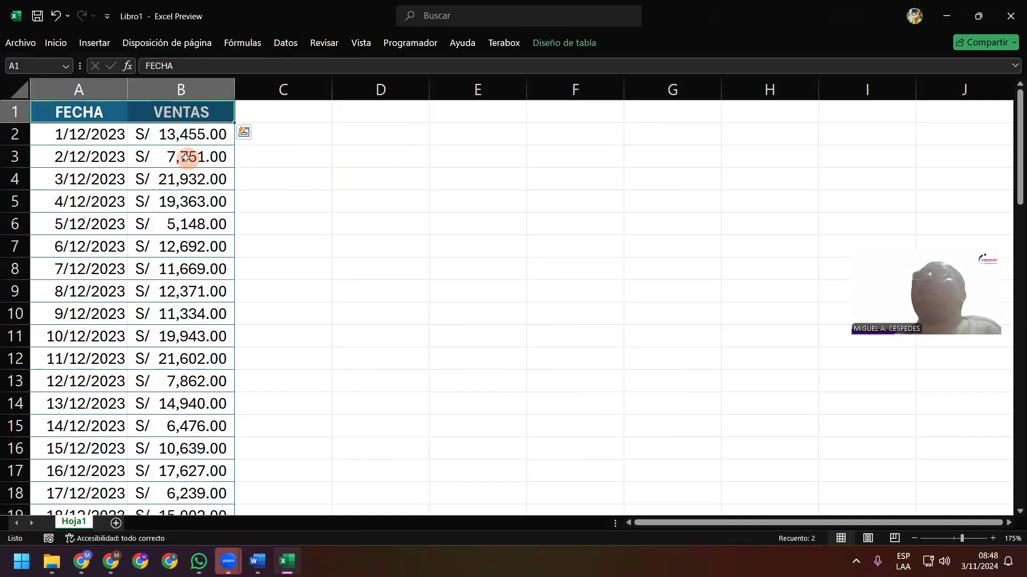
pyautogui.click(185, 158)
# Clear the unpinned entries from the list of recent folders for saving the workbook
pyautogui.click(36, 17)
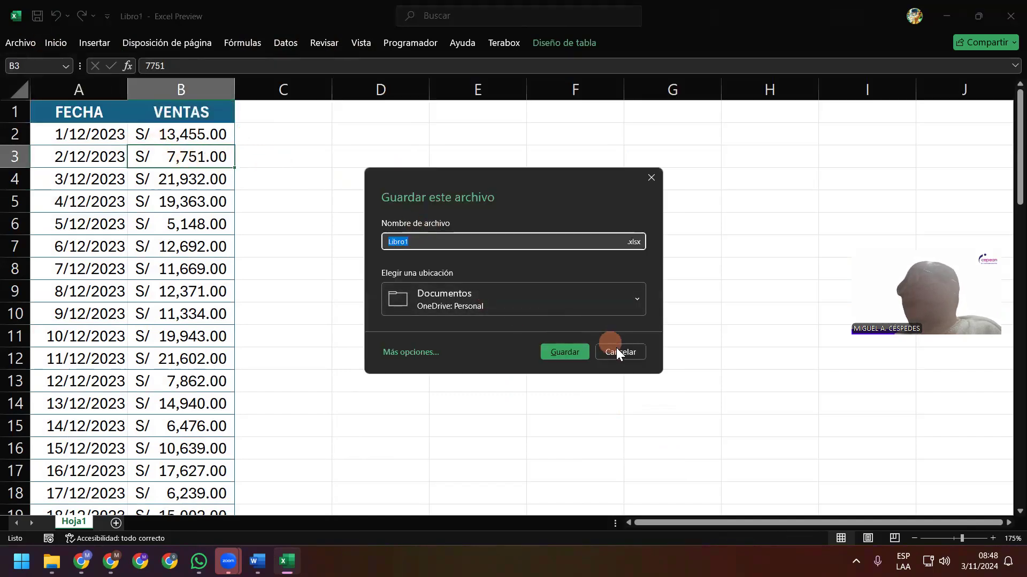
pyautogui.click(619, 350)
pyautogui.click(24, 40)
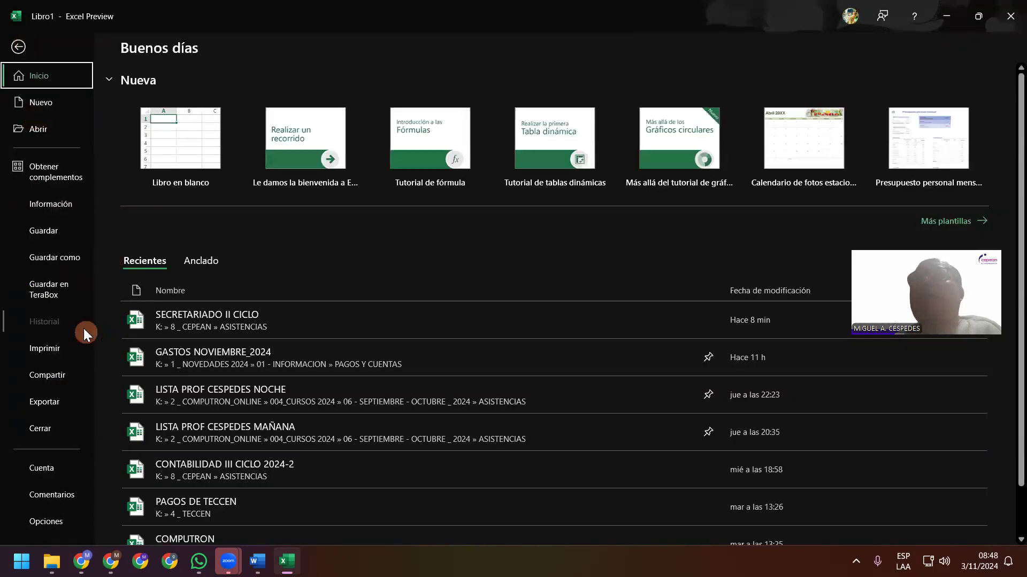
pyautogui.click(71, 259)
pyautogui.rightClick(468, 150)
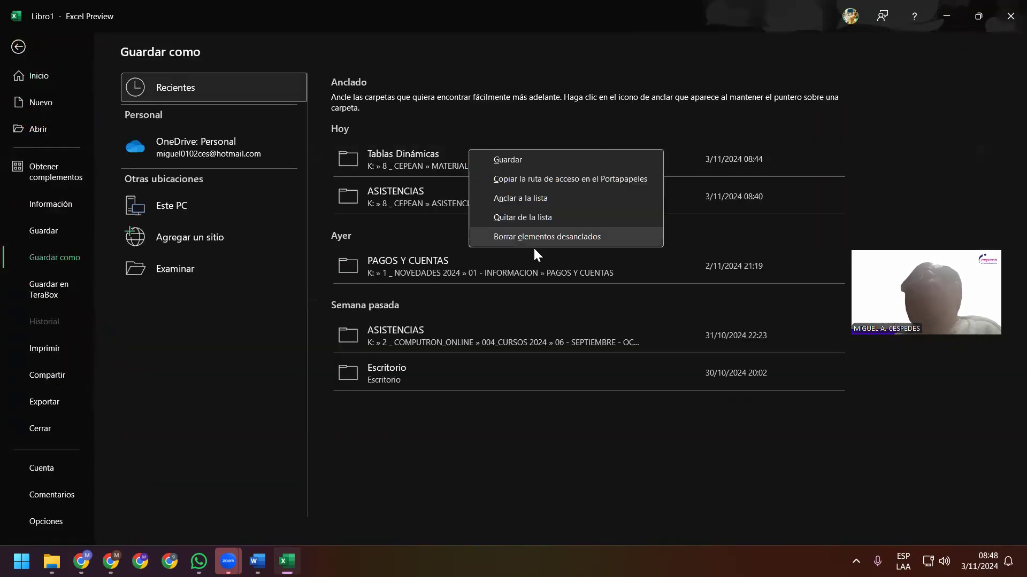
pyautogui.click(522, 237)
pyautogui.click(486, 374)
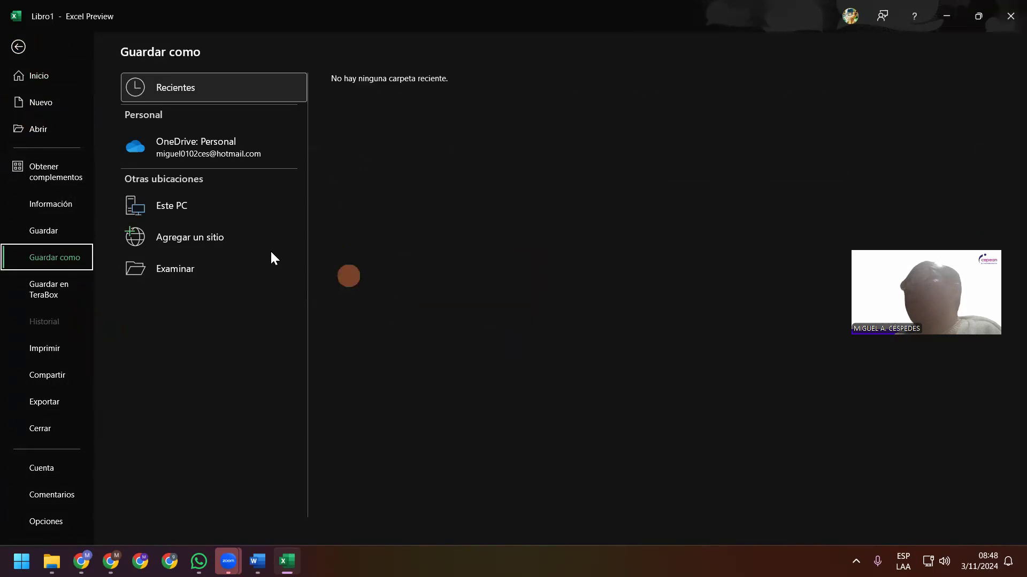
# Save the workbook to the Desktop (Escritorio) as EJERCICIO DE FECHAS and close it
pyautogui.click(189, 271)
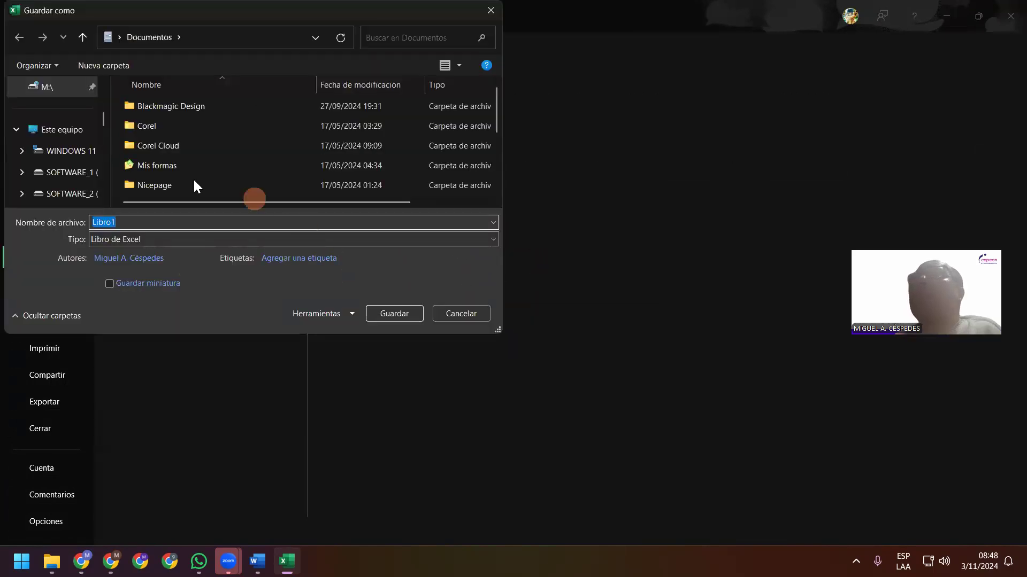
pyautogui.scroll(3, 76, 160)
pyautogui.click(133, 220)
pyautogui.click(152, 220)
pyautogui.click(157, 223)
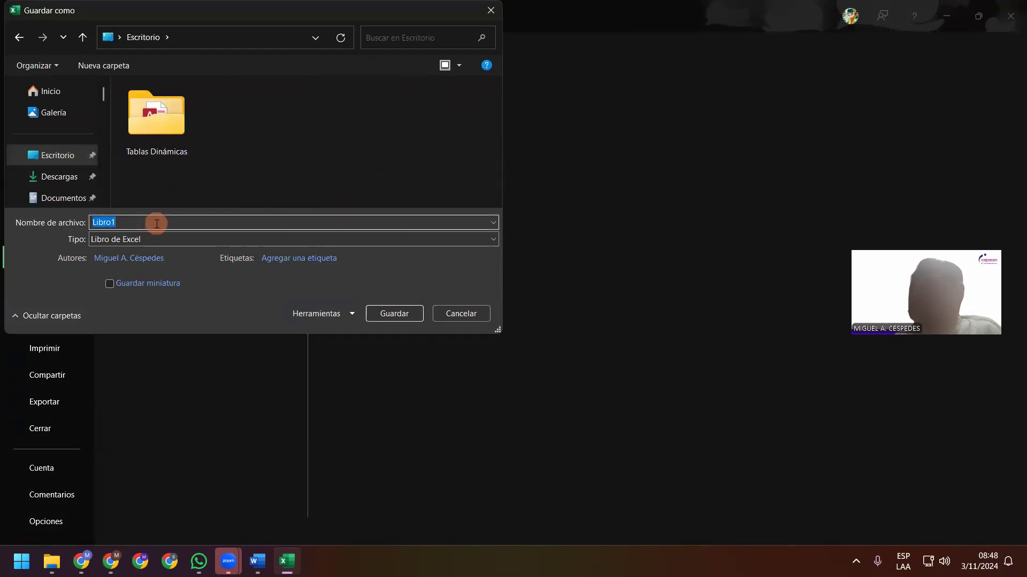
pyautogui.write('EJERCICIO')
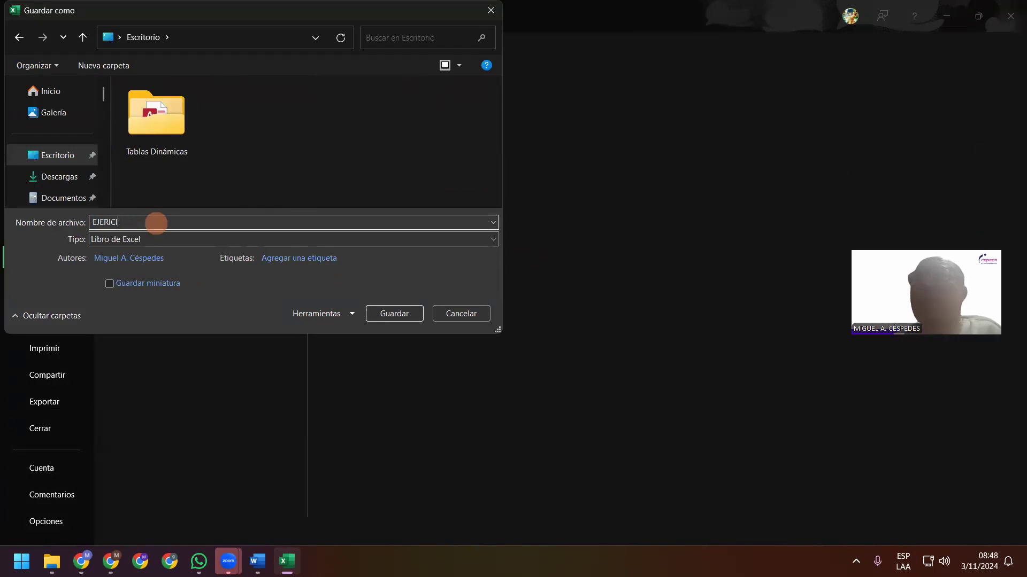
pyautogui.write('CIO')
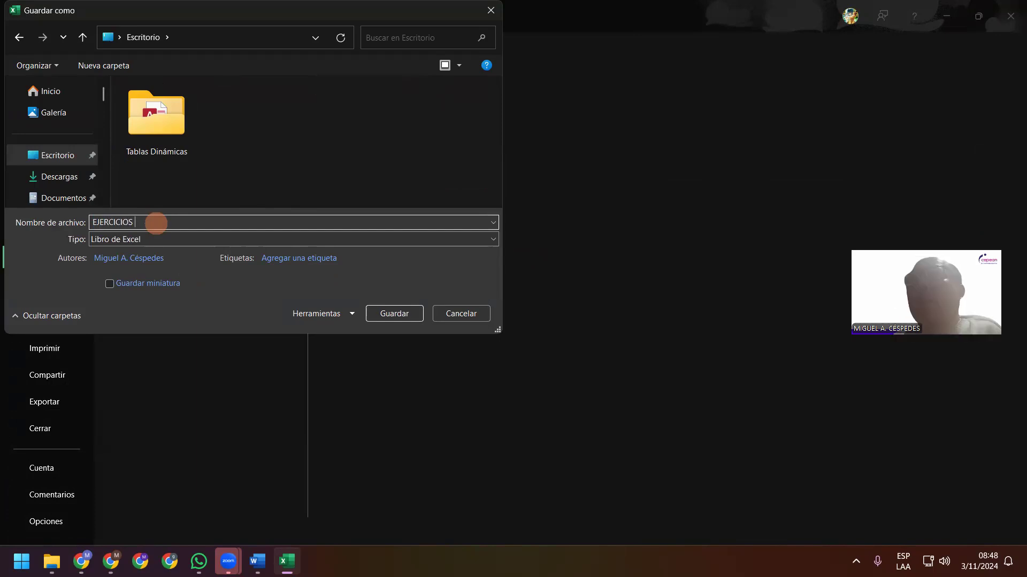
pyautogui.write(' DE FECHAS')
pyautogui.press('Return')
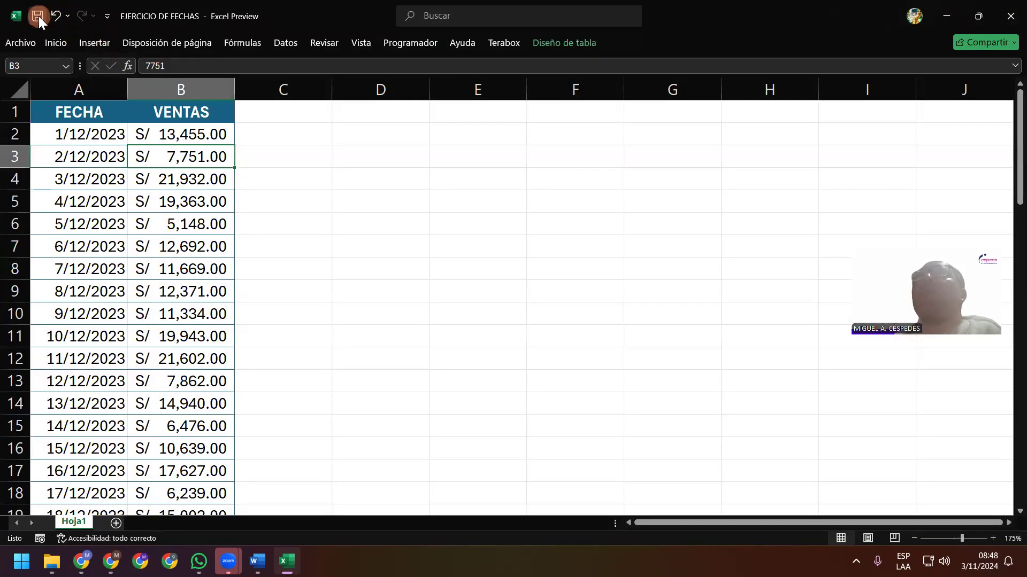
pyautogui.click(1007, 16)
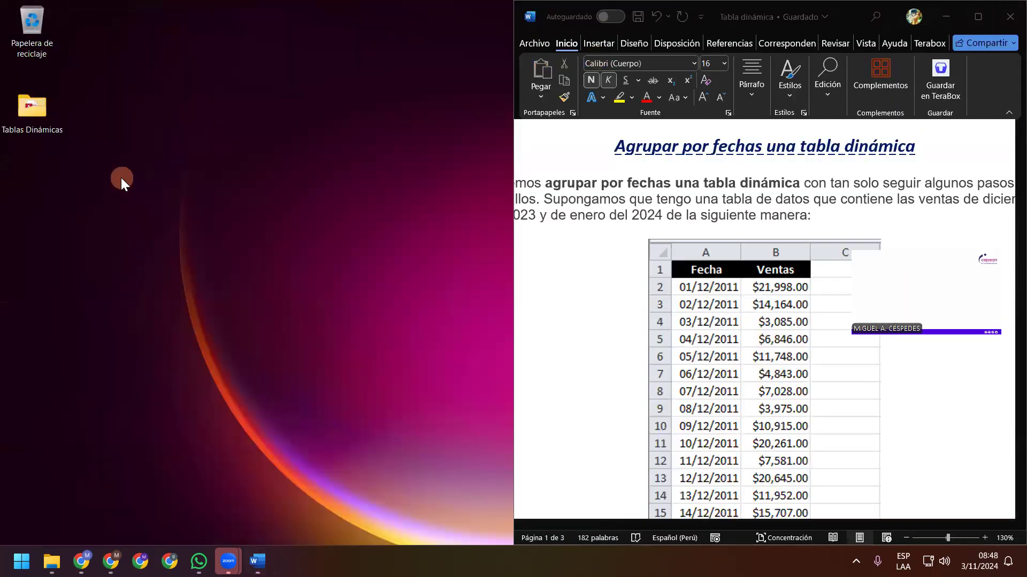
# Copy the EJERCICIO DE FECHAS file from the desktop into the SESIÓN_DE_CLASE_11 folder in File Explorer
pyautogui.moveTo(51, 561)
pyautogui.click(69, 484)
pyautogui.doubleClick(313, 6)
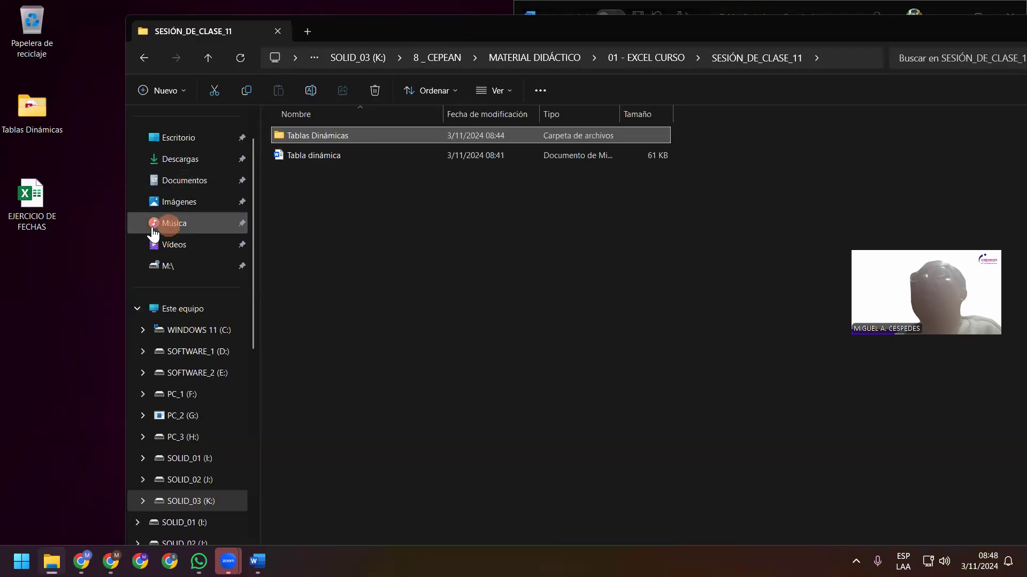
pyautogui.moveTo(57, 209); pyautogui.dragTo(489, 214)
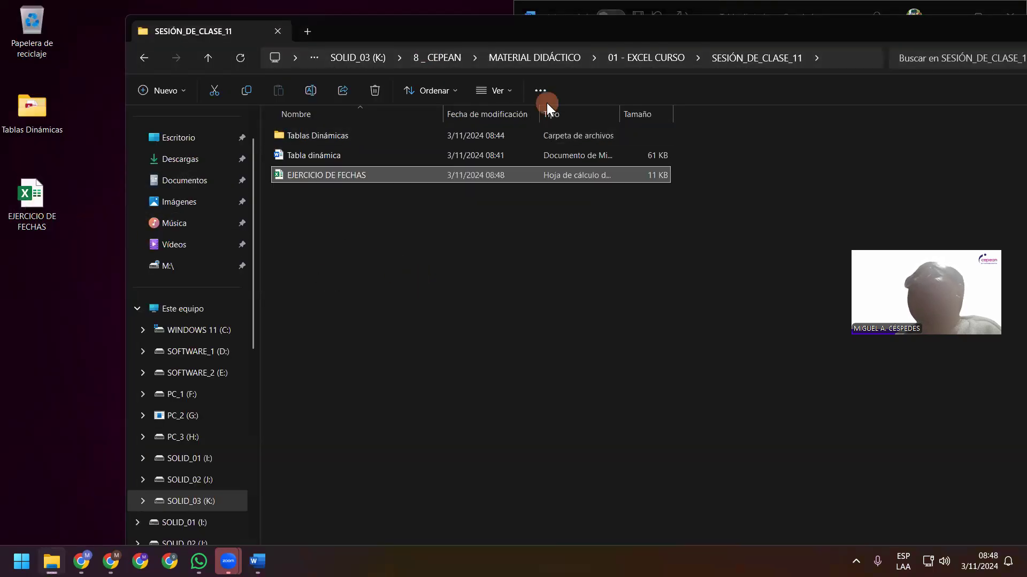
pyautogui.doubleClick(563, 35)
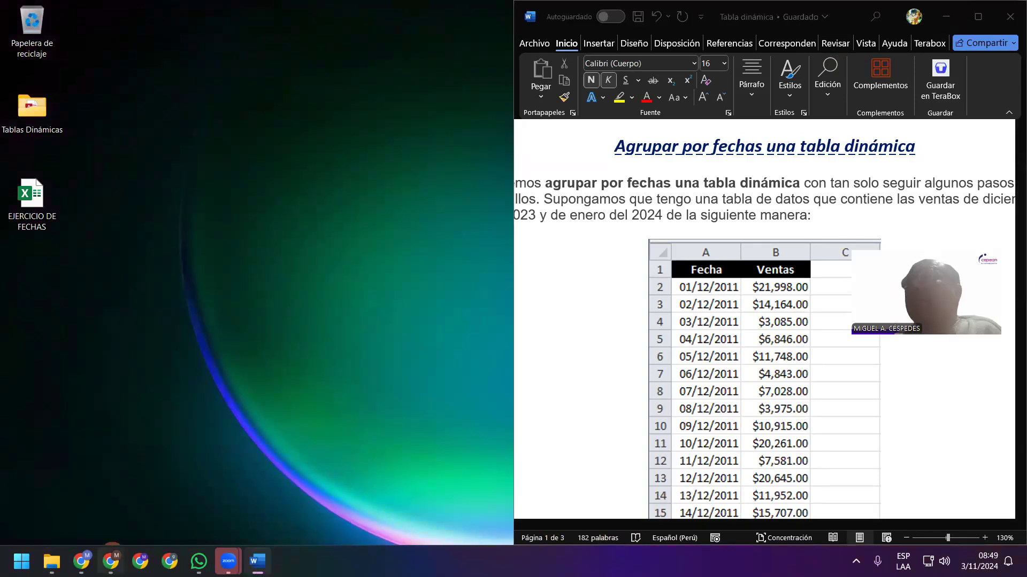
# Switch to Google Drive in Chrome, upload EJERCICIO DE FECHAS from the desktop to the open class recordings folder, and minimize the browser
pyautogui.click(111, 556)
pyautogui.rightClick(385, 412)
pyautogui.click(430, 269)
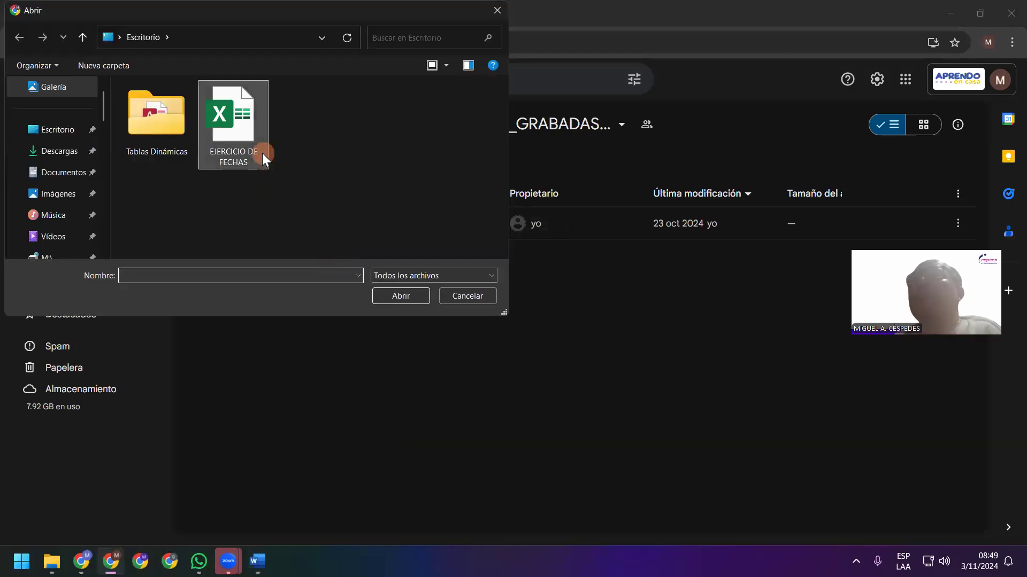
pyautogui.doubleClick(262, 153)
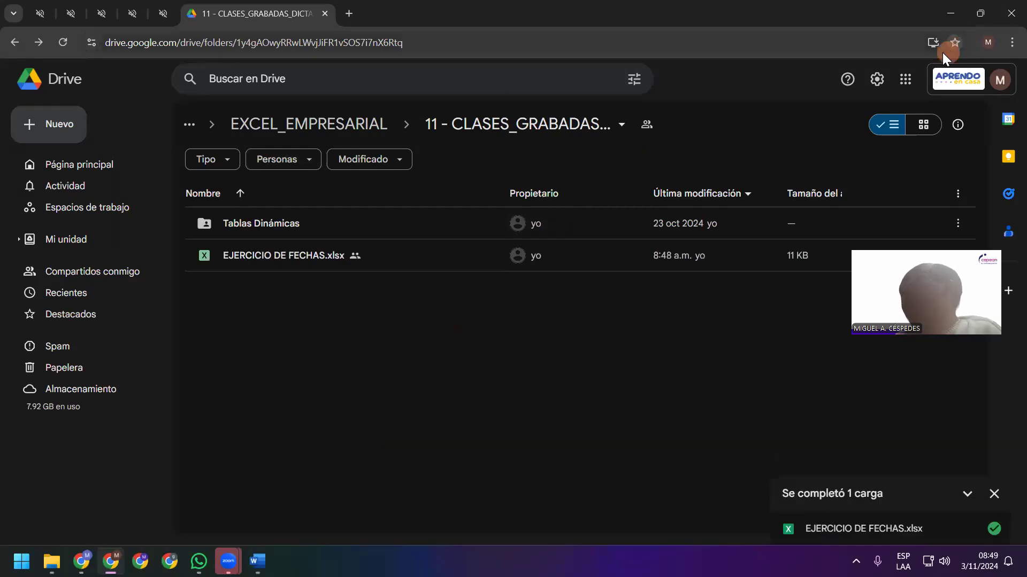
pyautogui.click(943, 13)
# Reopen EJERCICIO DE FECHAS in Excel and capture a screen snip of the table with its row and column headings down to row 20
pyautogui.doubleClick(39, 207)
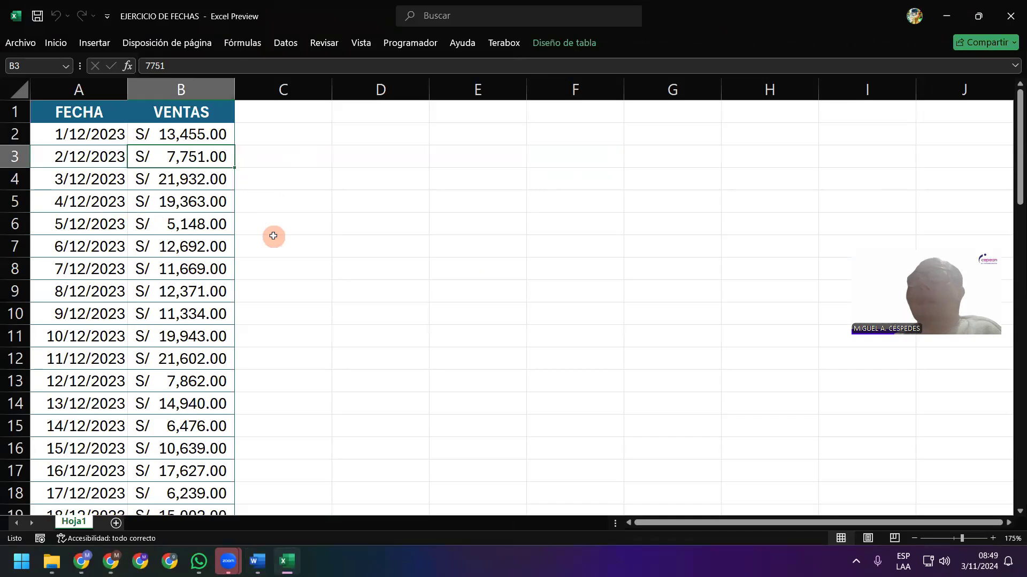
pyautogui.scroll(-1, 273, 237)
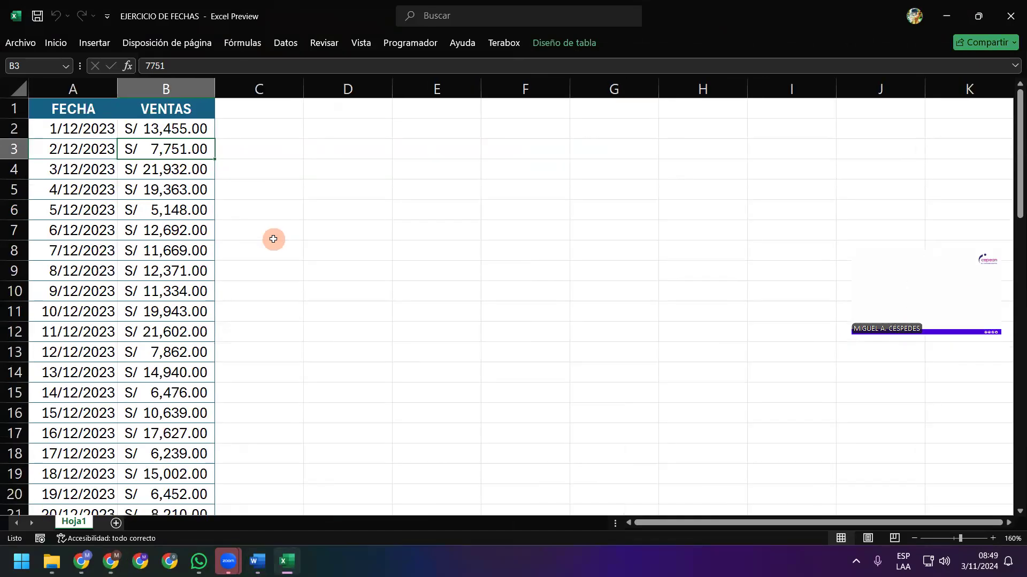
pyautogui.press('super+shift+s')
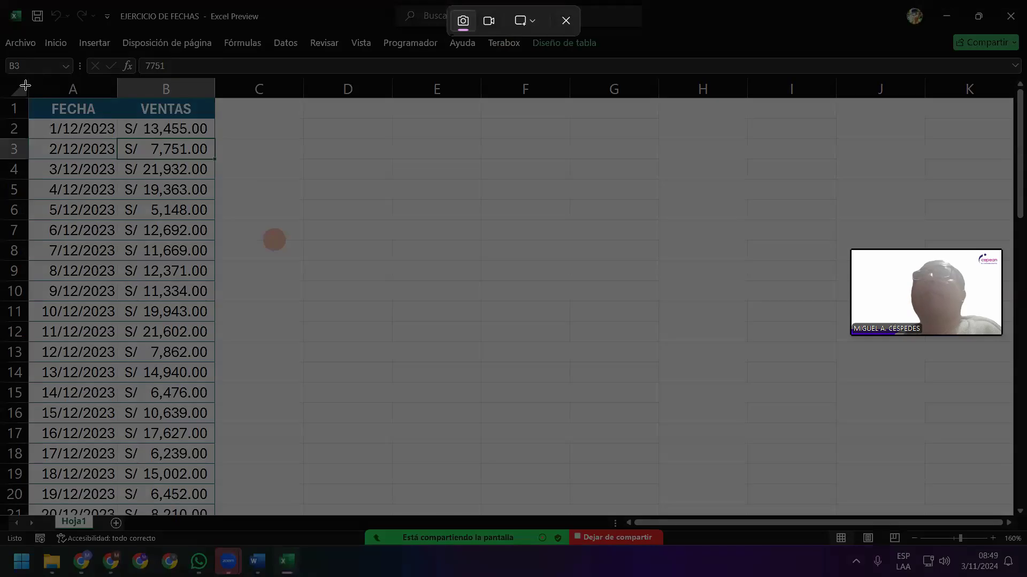
pyautogui.moveTo(24, 94); pyautogui.dragTo(226, 301)
pyautogui.moveTo(232, 338); pyautogui.dragTo(235, 502)
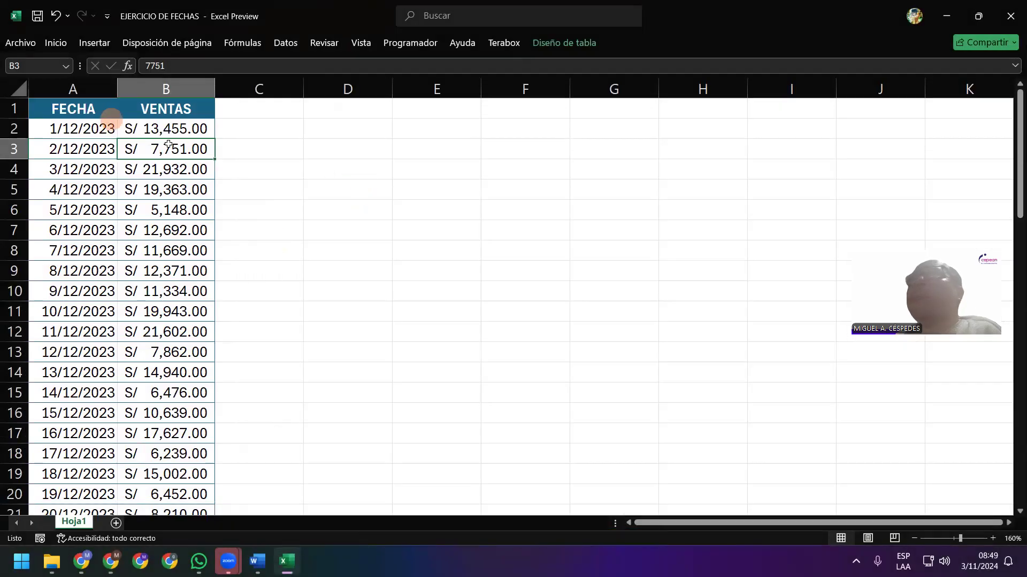
pyautogui.press('super+shift+s')
pyautogui.click(323, 128)
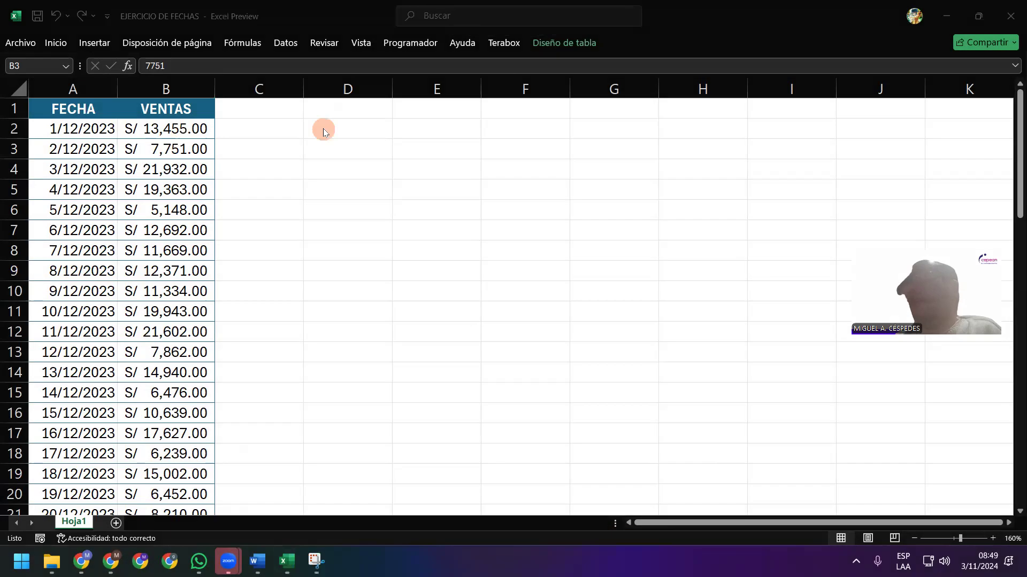
pyautogui.press('super+shift+s')
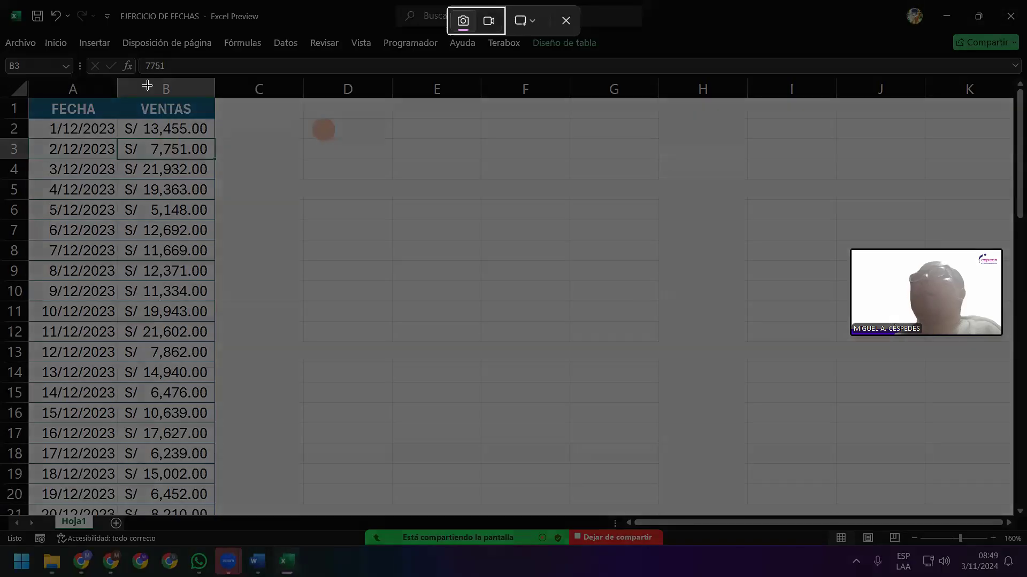
pyautogui.moveTo(1, 72); pyautogui.dragTo(215, 504)
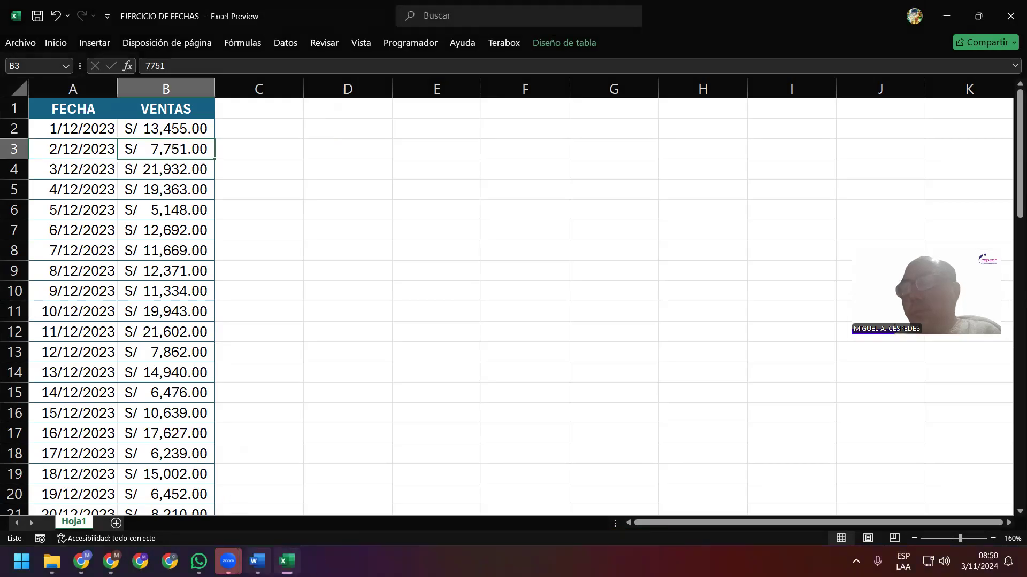
# Switch to the Tabla dinámica Word document and replace the Fecha and Ventas sample picture with the snip from the clipboard
pyautogui.hotkey('alt', 'Tab')
pyautogui.click(729, 215)
pyautogui.click(729, 253)
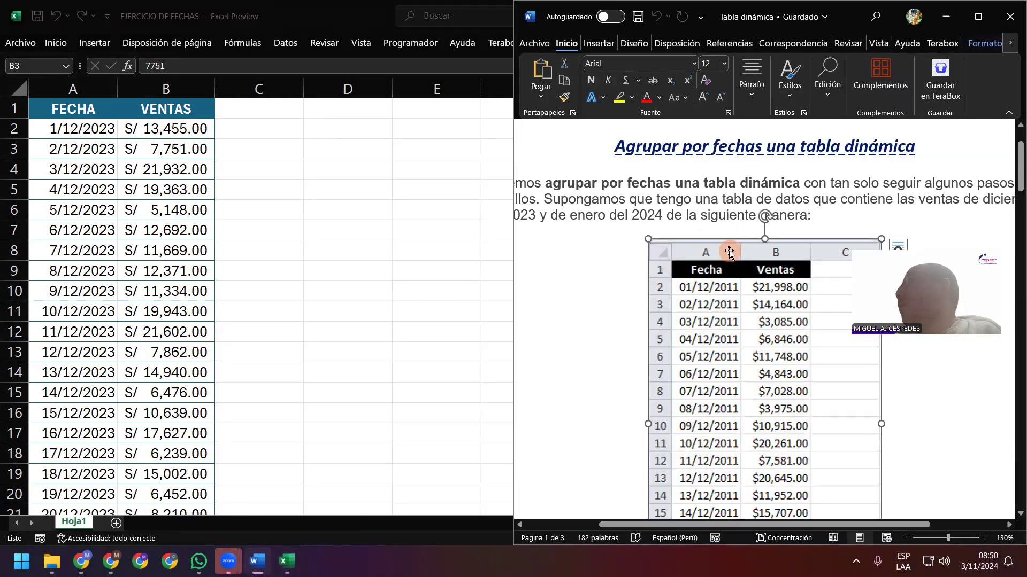
pyautogui.rightClick(729, 253)
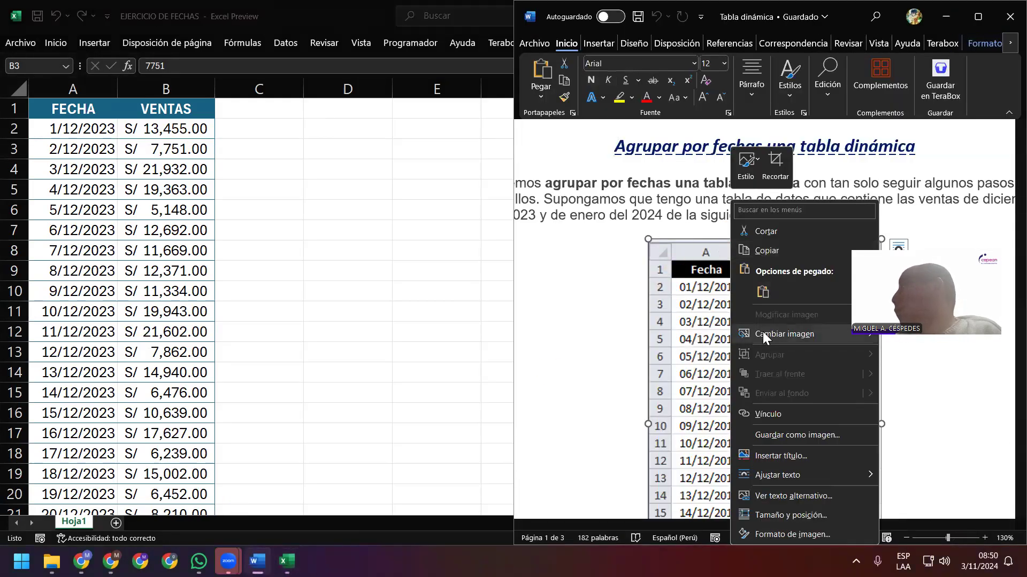
pyautogui.moveTo(868, 333)
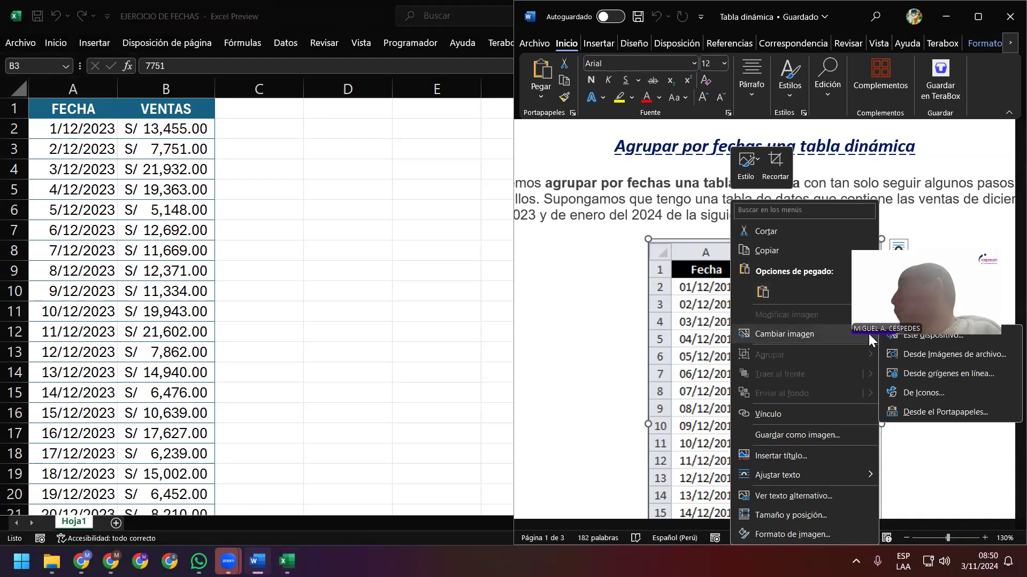
pyautogui.click(916, 414)
# Maximize the Word window, deselect the replaced picture and save the document
pyautogui.scroll(-2, 812, 354)
pyautogui.scroll(-5, 812, 354)
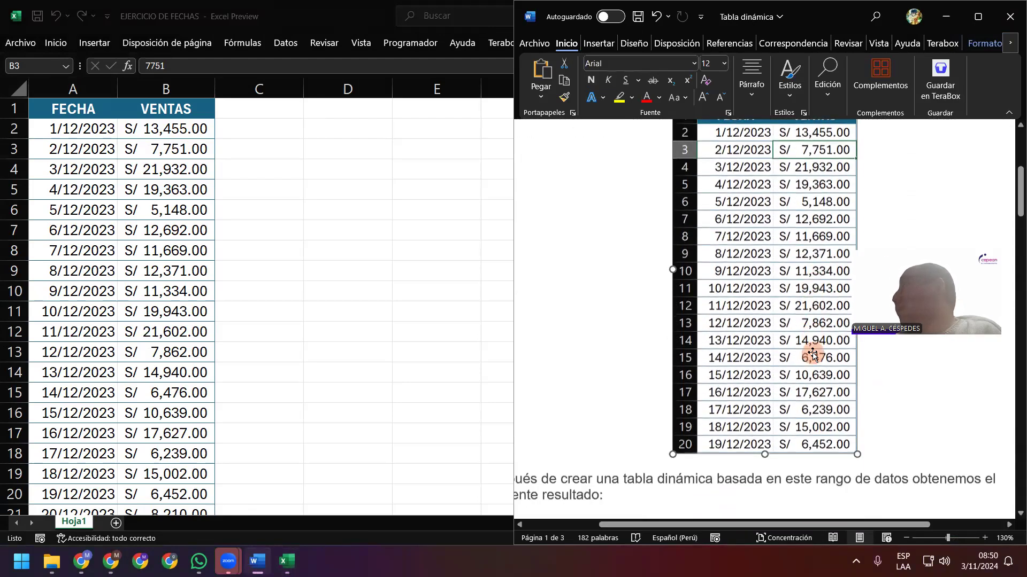
pyautogui.doubleClick(793, 21)
pyautogui.click(418, 333)
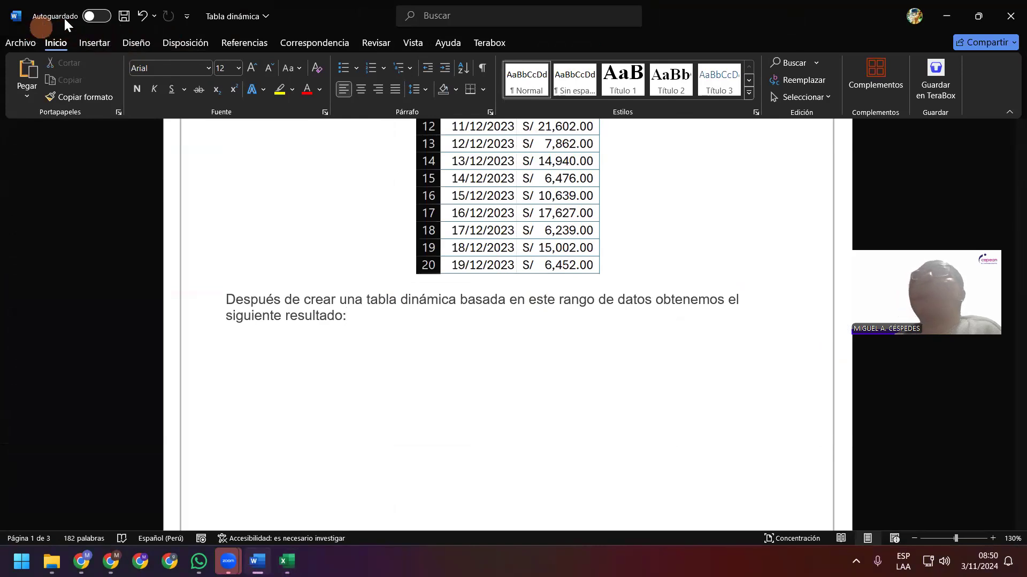
pyautogui.click(124, 16)
# Delete the old pivot table and field list picture under the "siguiente resultado" paragraph, save the document, and return to the table picture
pyautogui.scroll(-2, 466, 353)
pyautogui.scroll(-4, 467, 353)
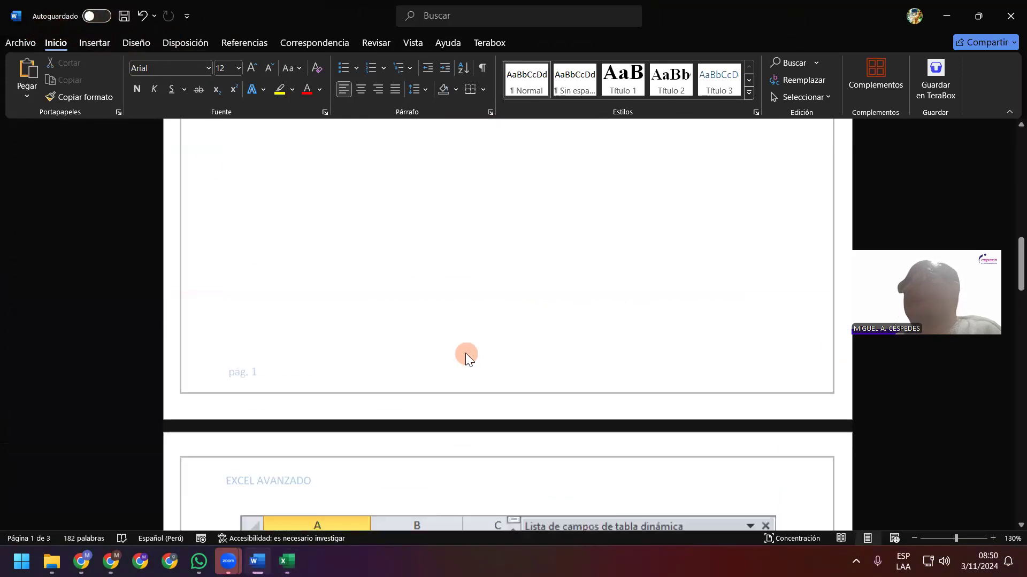
pyautogui.scroll(-5, 466, 354)
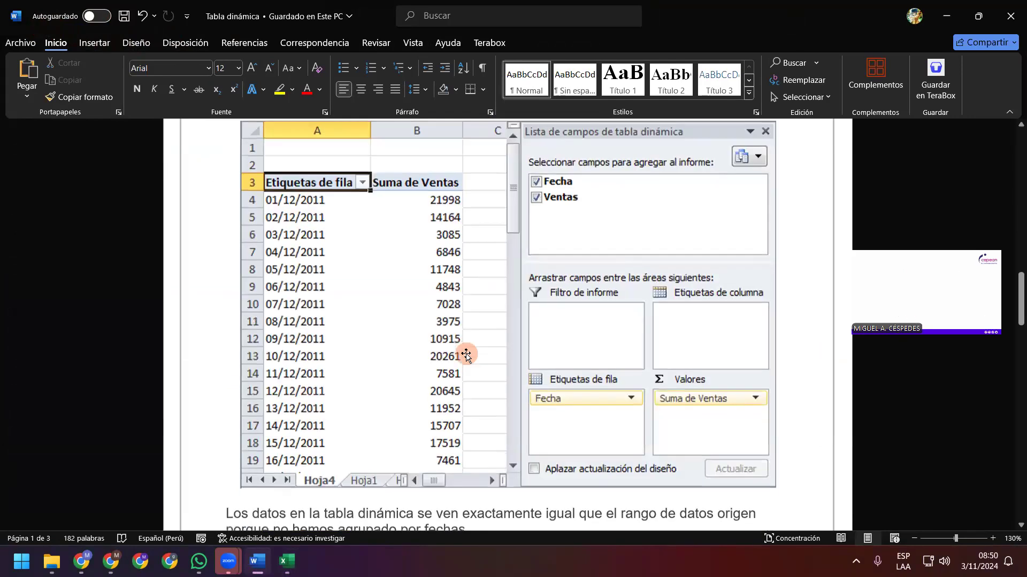
pyautogui.scroll(-1, 464, 354)
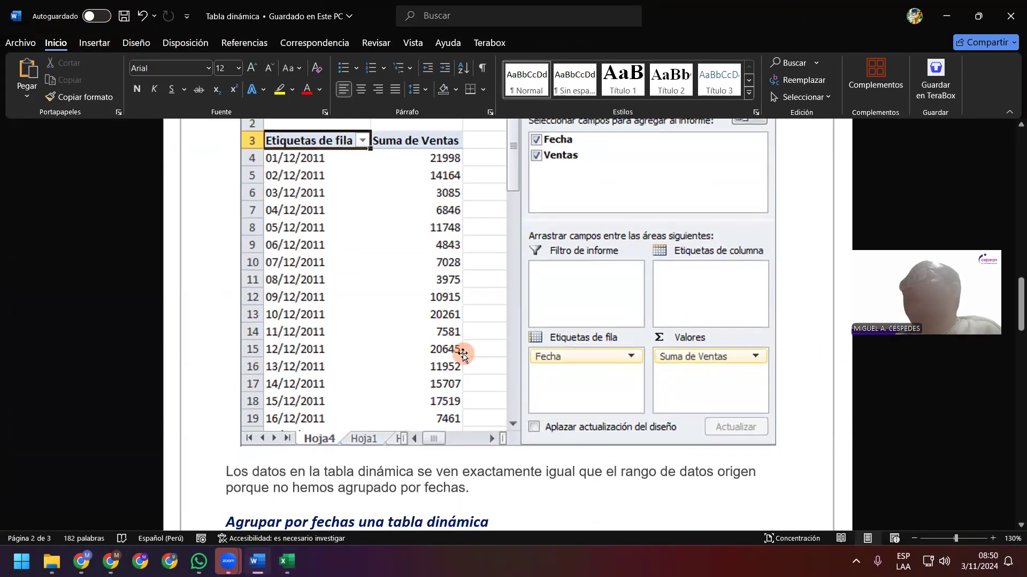
pyautogui.scroll(1, 463, 354)
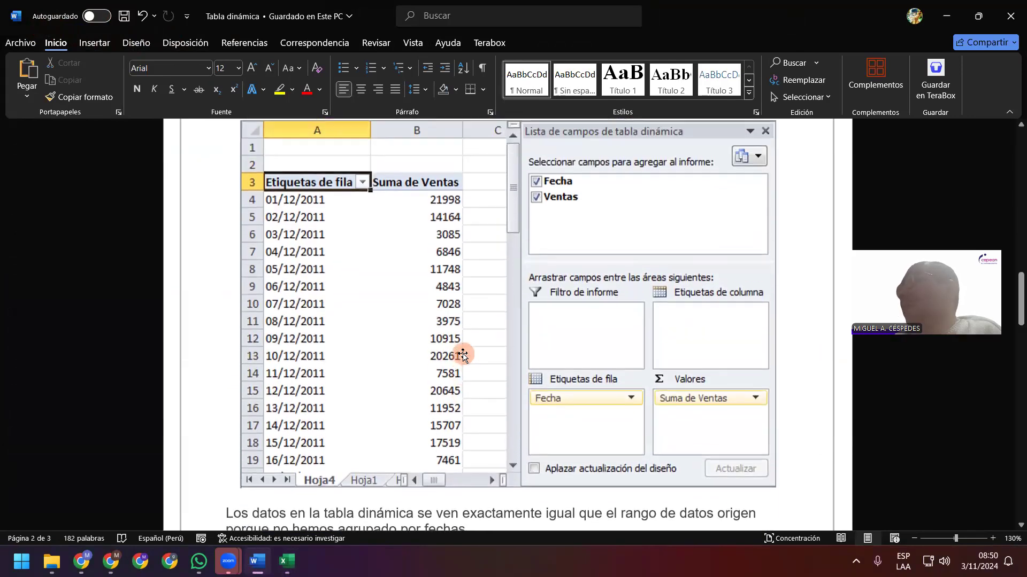
pyautogui.click(456, 315)
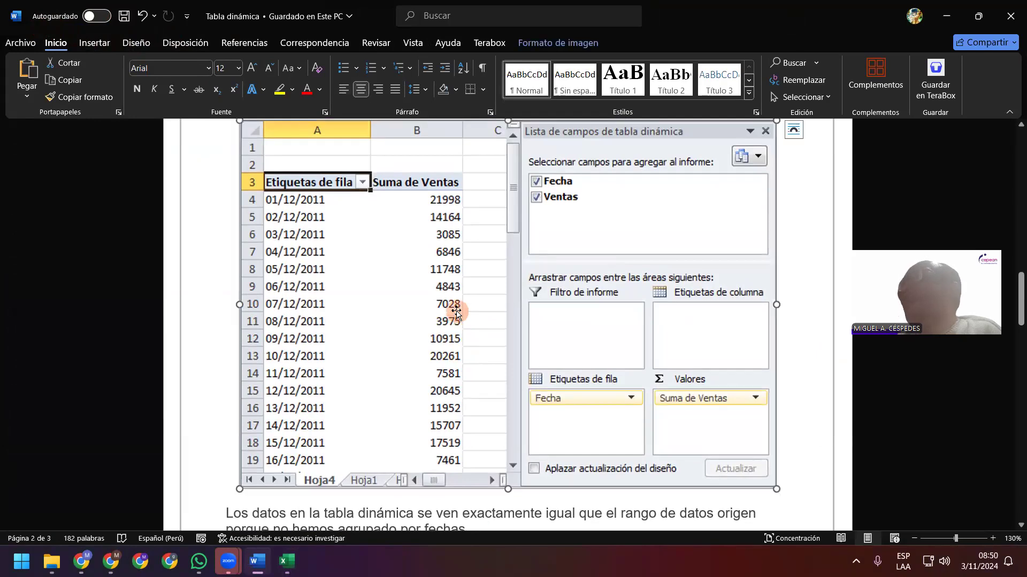
pyautogui.press('Delete')
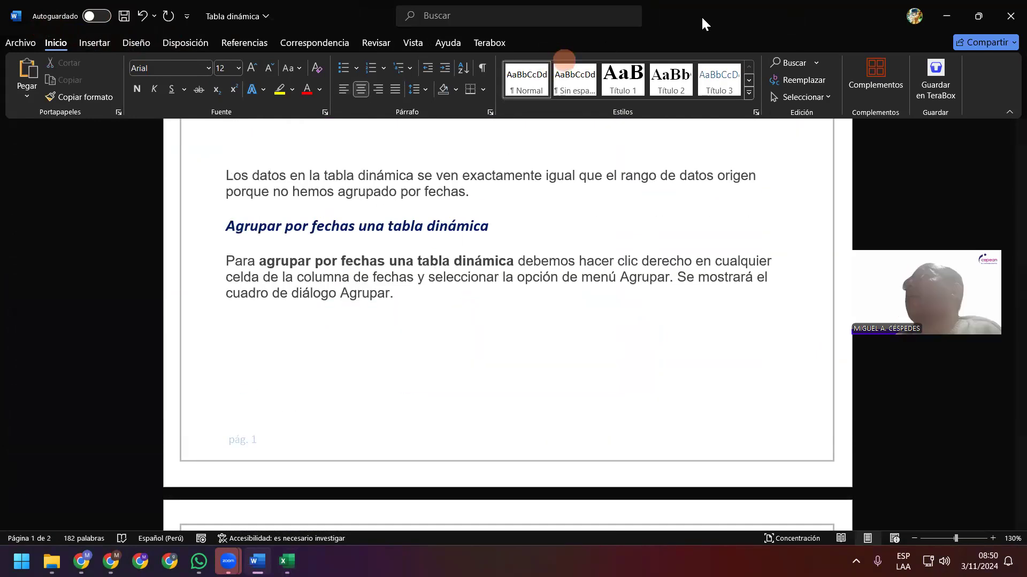
pyautogui.click(124, 16)
pyautogui.scroll(4, 470, 278)
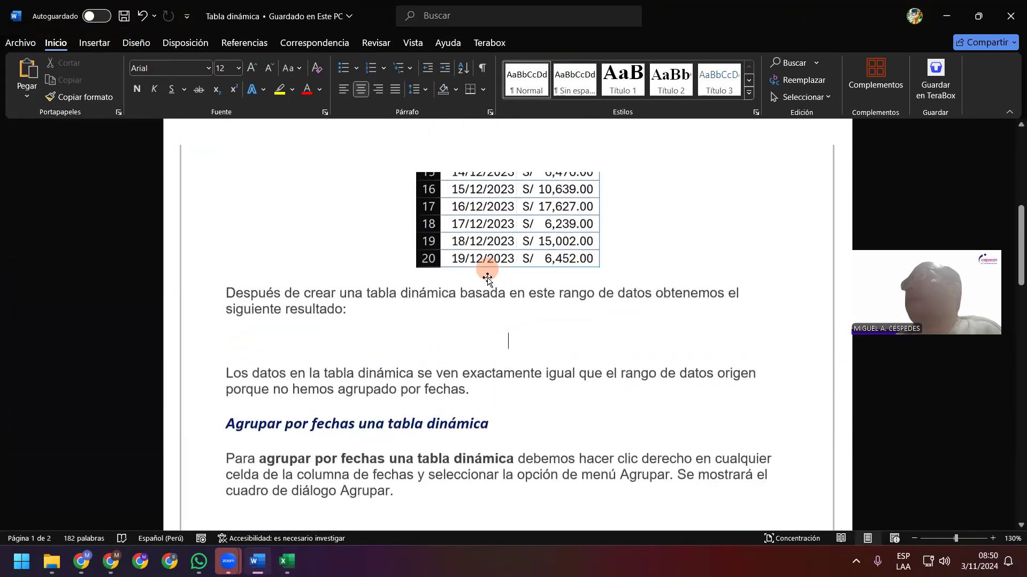
pyautogui.scroll(5, 487, 278)
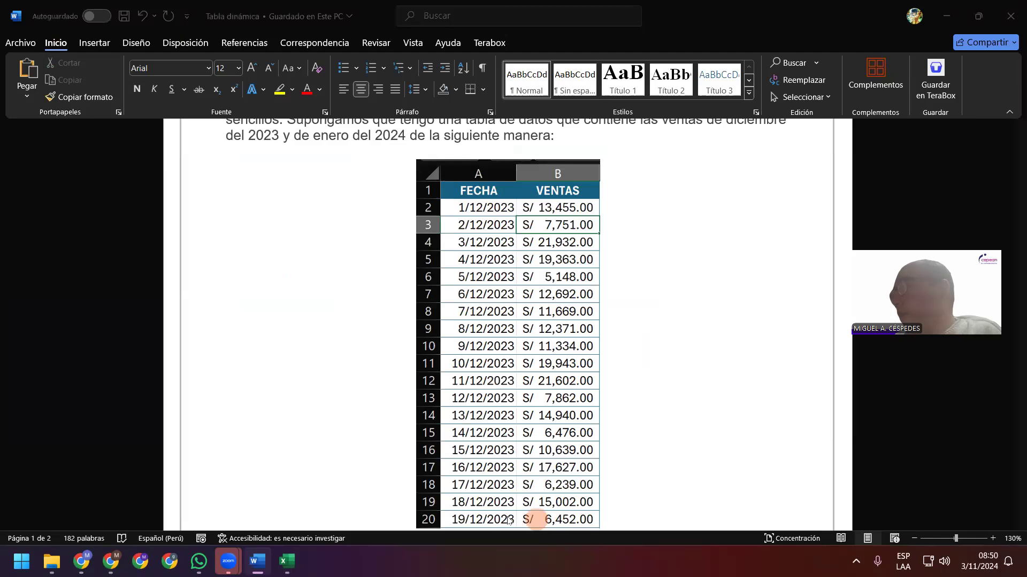
pyautogui.hotkey('alt', 'Tab')
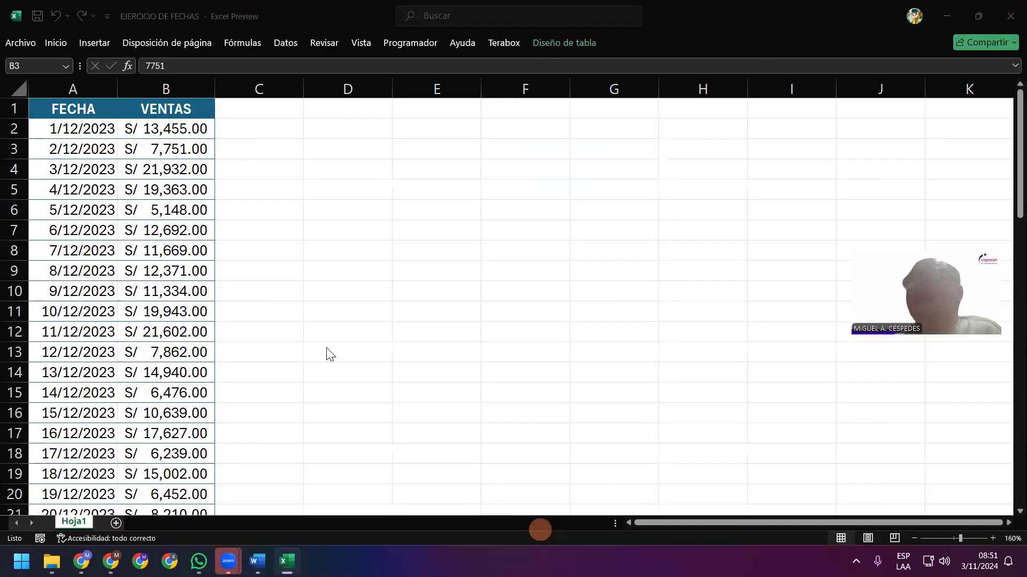
pyautogui.click(286, 561)
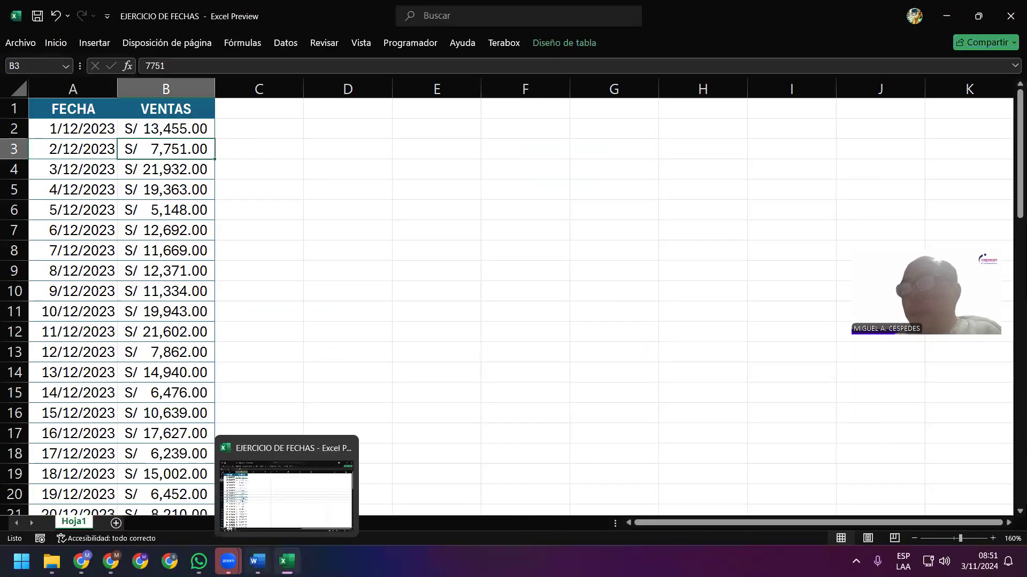
pyautogui.hotkey('alt', 'Tab')
# Reduce the height of the Fecha and Ventas table picture to 7 cm, keeping its proportions
pyautogui.scroll(-2, 620, 381)
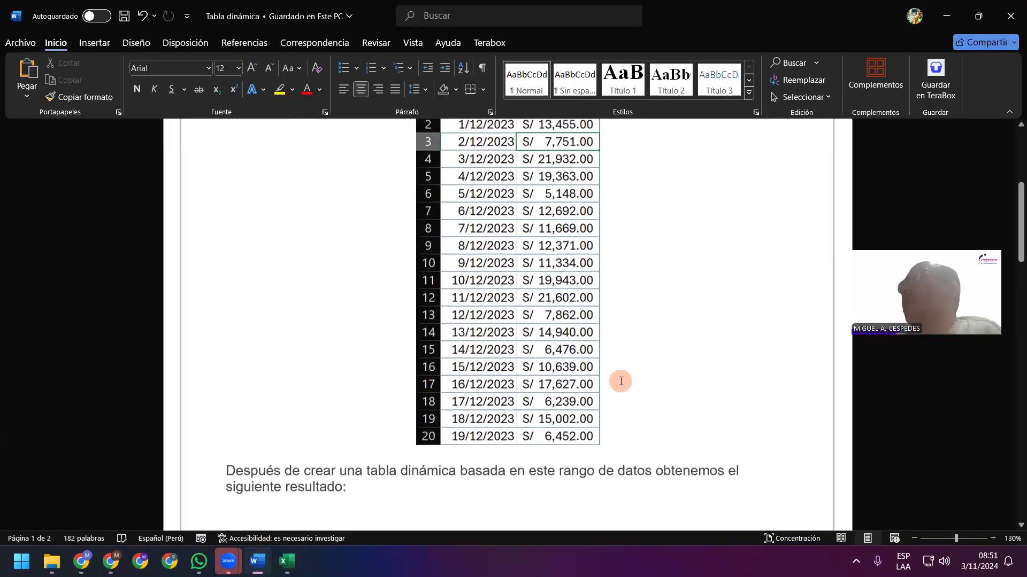
pyautogui.scroll(-3, 620, 381)
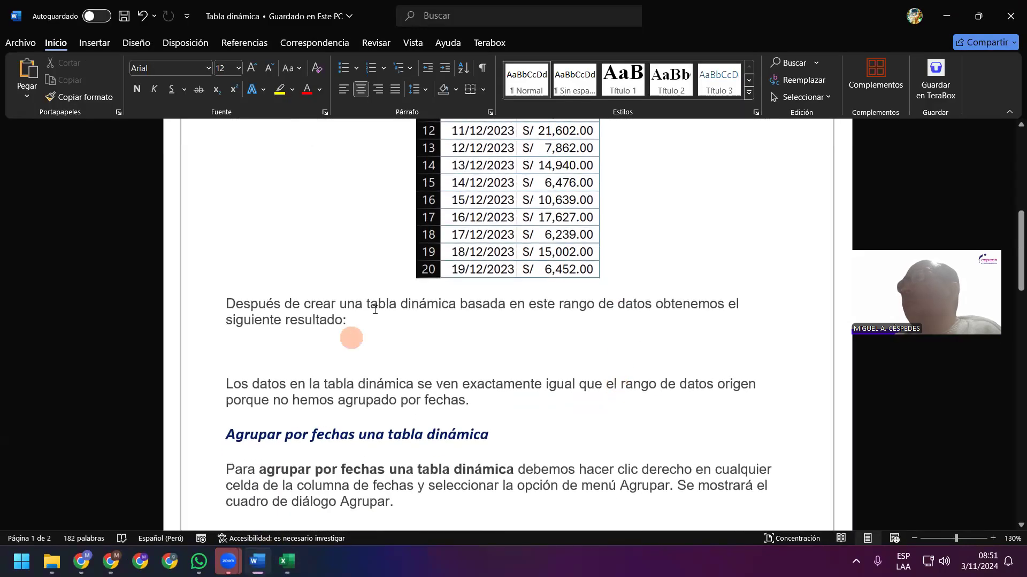
pyautogui.click(528, 151)
pyautogui.click(570, 44)
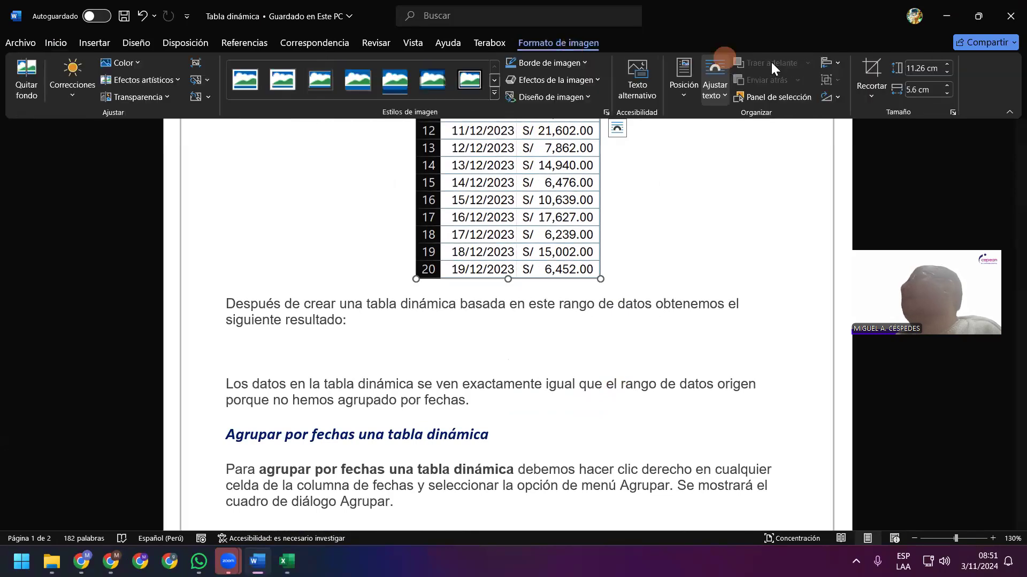
pyautogui.click(949, 72)
pyautogui.click(950, 72)
pyautogui.click(950, 72)
pyautogui.click(950, 72)
pyautogui.click(949, 71)
pyautogui.click(950, 71)
pyautogui.click(950, 72)
pyautogui.click(949, 71)
pyautogui.click(950, 72)
pyautogui.click(950, 72)
pyautogui.click(950, 72)
pyautogui.click(950, 72)
pyautogui.click(950, 72)
pyautogui.click(949, 71)
pyautogui.click(950, 72)
pyautogui.click(950, 71)
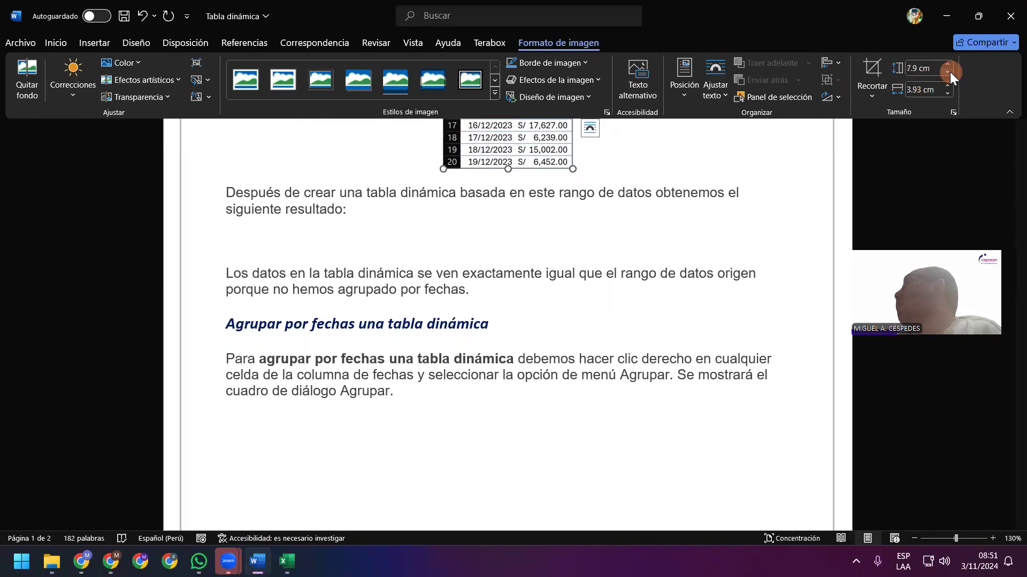
pyautogui.click(950, 71)
pyautogui.click(949, 71)
pyautogui.click(949, 72)
pyautogui.click(950, 72)
pyautogui.click(950, 72)
pyautogui.click(950, 71)
pyautogui.click(950, 71)
pyautogui.click(950, 72)
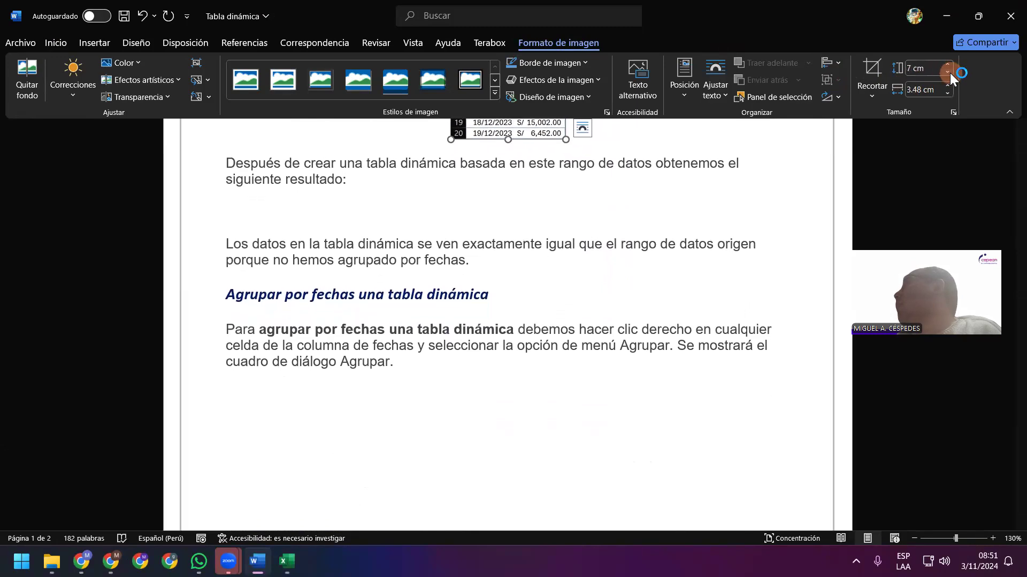
# Deselect the resized table picture and save the Tabla dinámica document
pyautogui.scroll(2, 633, 259)
pyautogui.scroll(10, 633, 259)
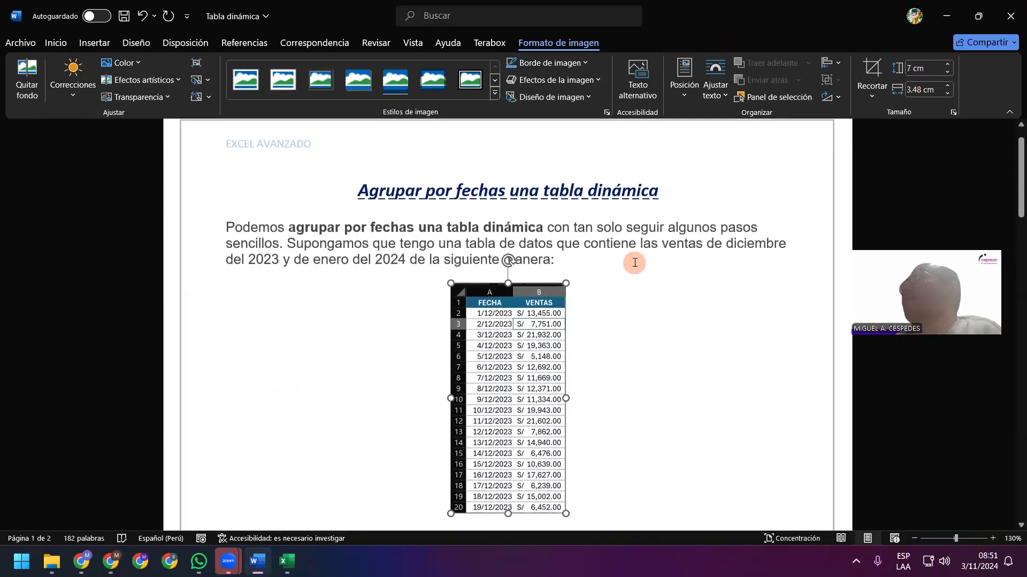
pyautogui.click(634, 261)
pyautogui.scroll(-4, 553, 303)
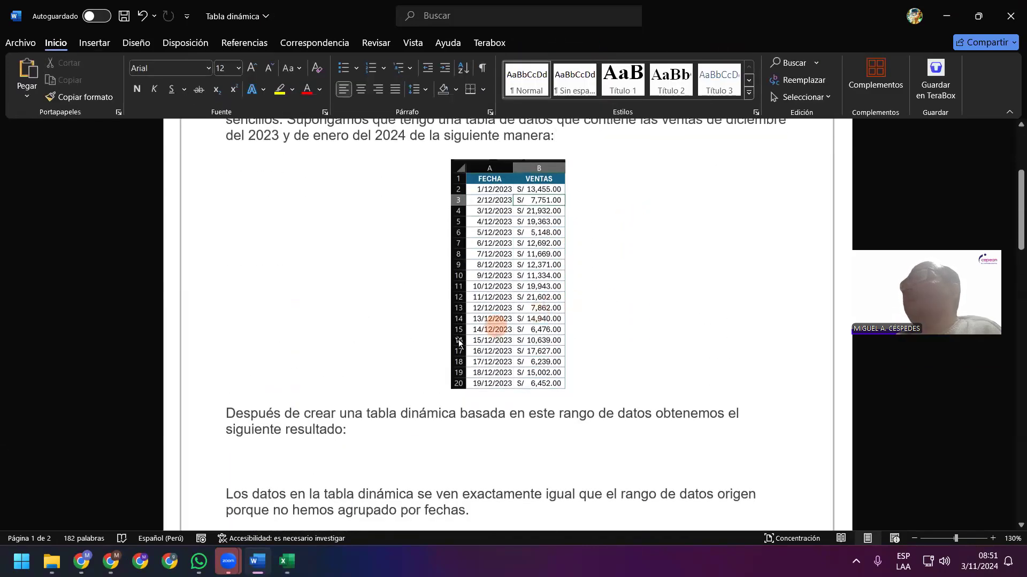
pyautogui.scroll(-5, 495, 330)
pyautogui.click(123, 16)
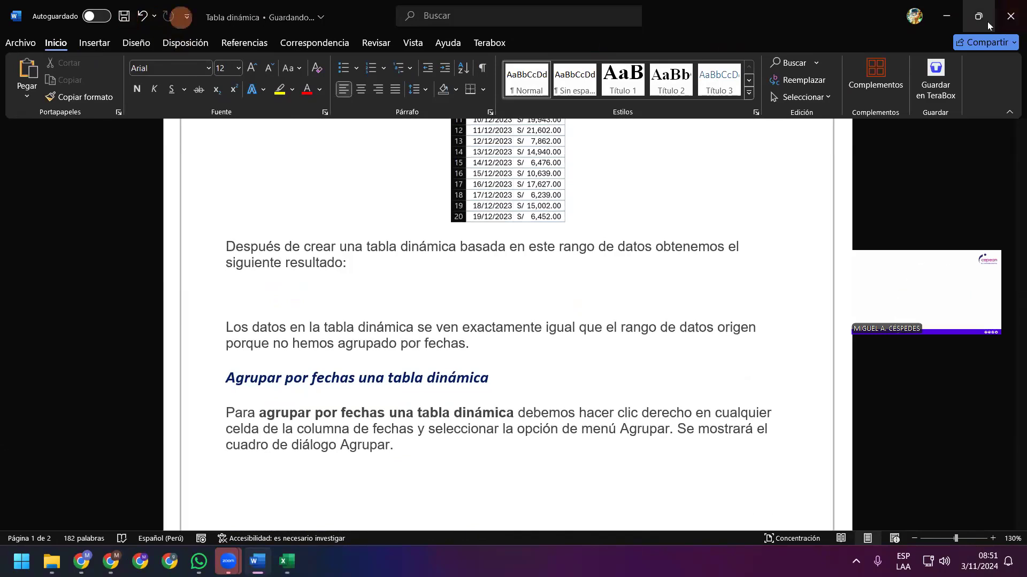
# Switch to the EJERCICIO DE FECHAS workbook in Excel, select date cell A4 and keep the Insertar commands permanently displayed
pyautogui.click(958, 15)
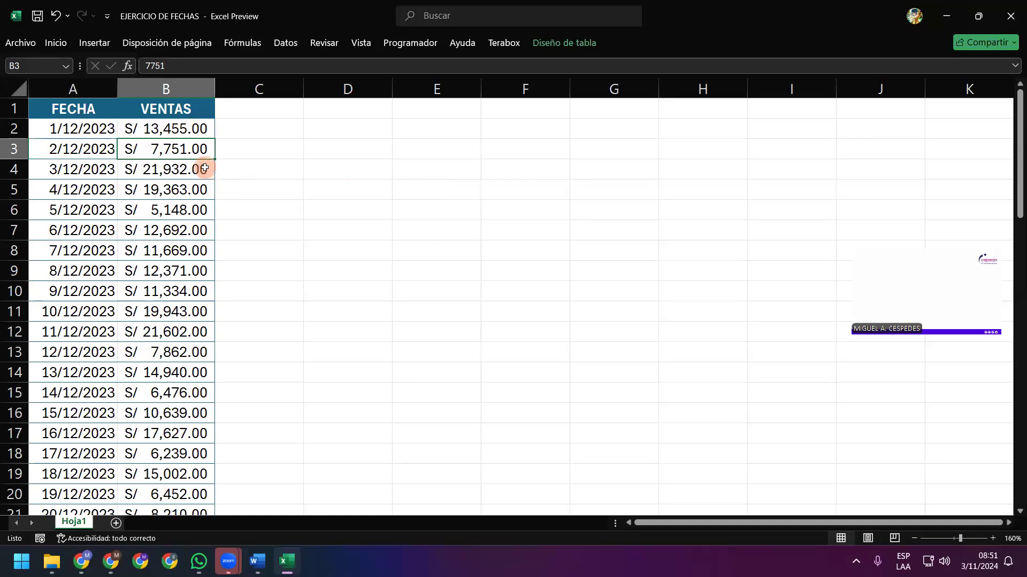
pyautogui.click(74, 169)
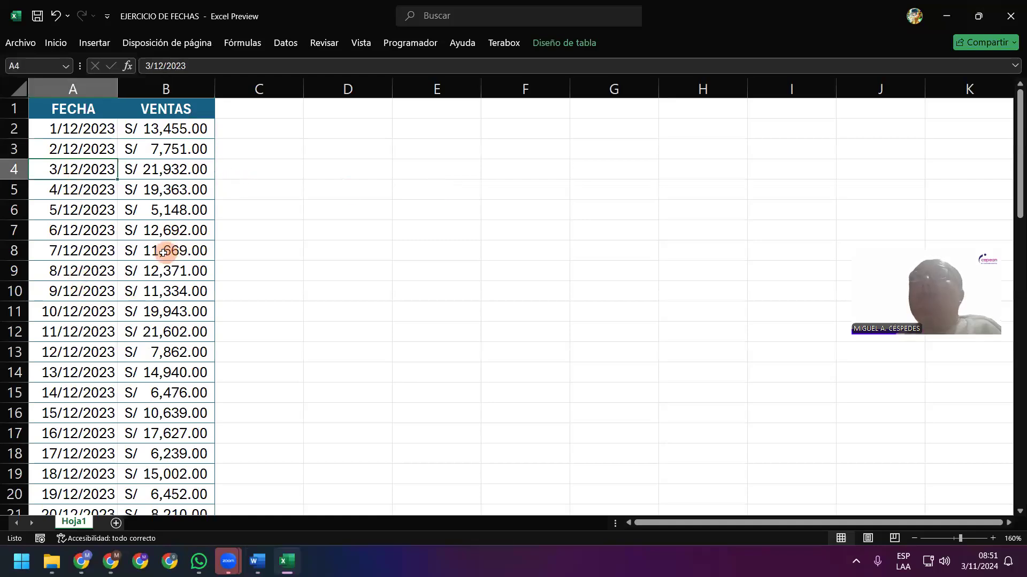
pyautogui.click(113, 43)
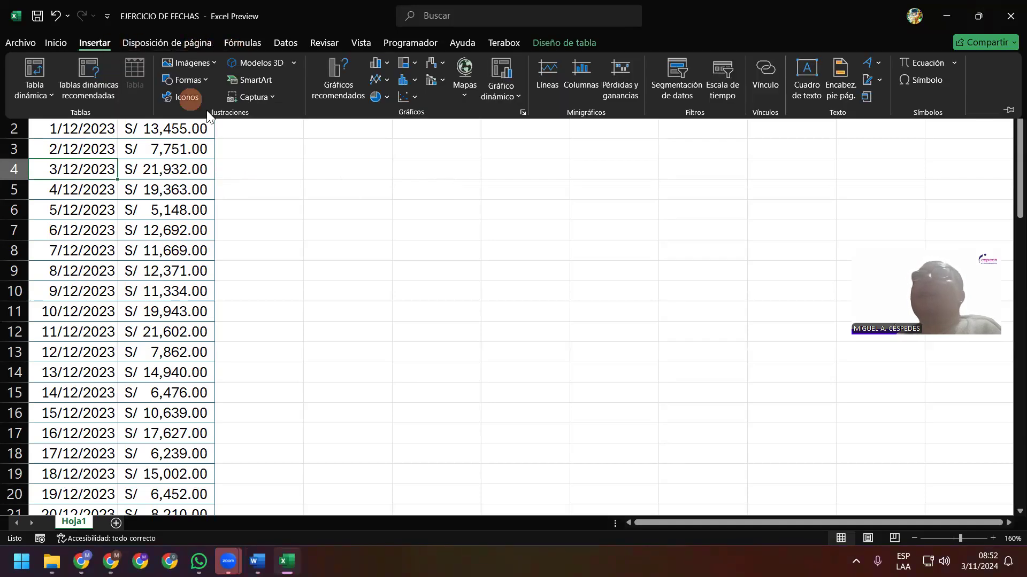
pyautogui.doubleClick(101, 44)
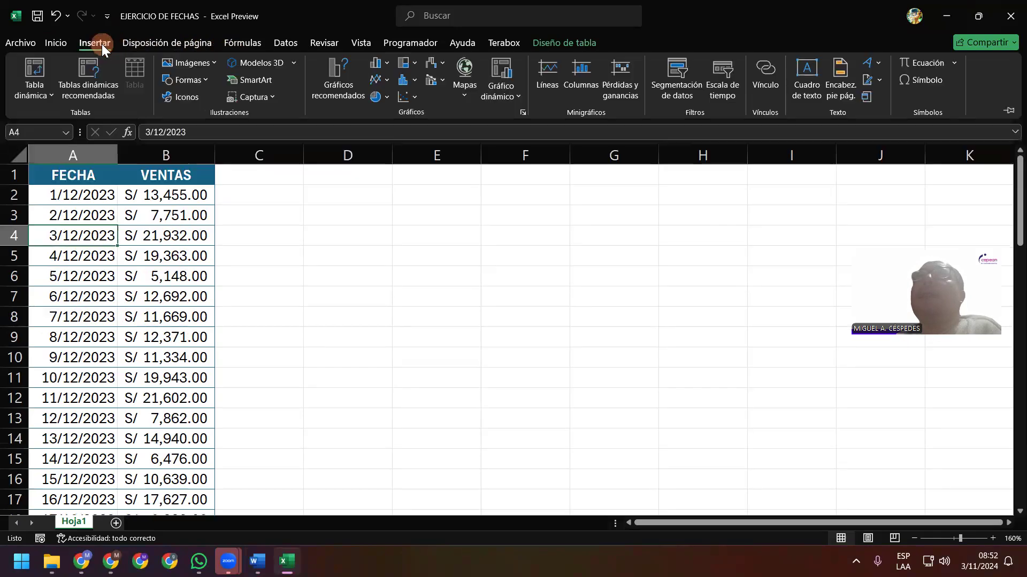
# Display the pivot table source options at De una tabla o rango and capture a screen snip from the title bar to row 6
pyautogui.click(52, 95)
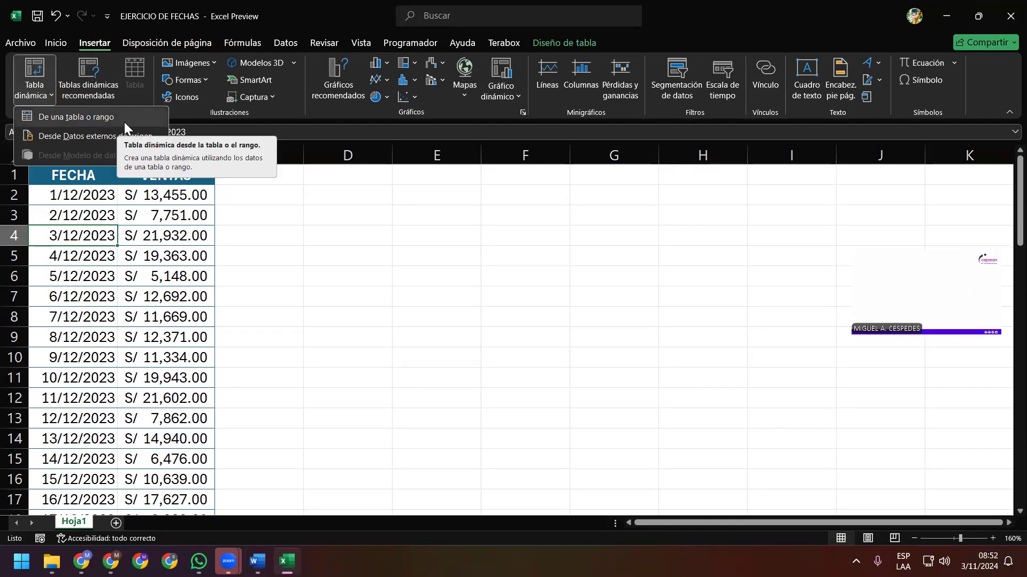
pyautogui.press('super+shift+s')
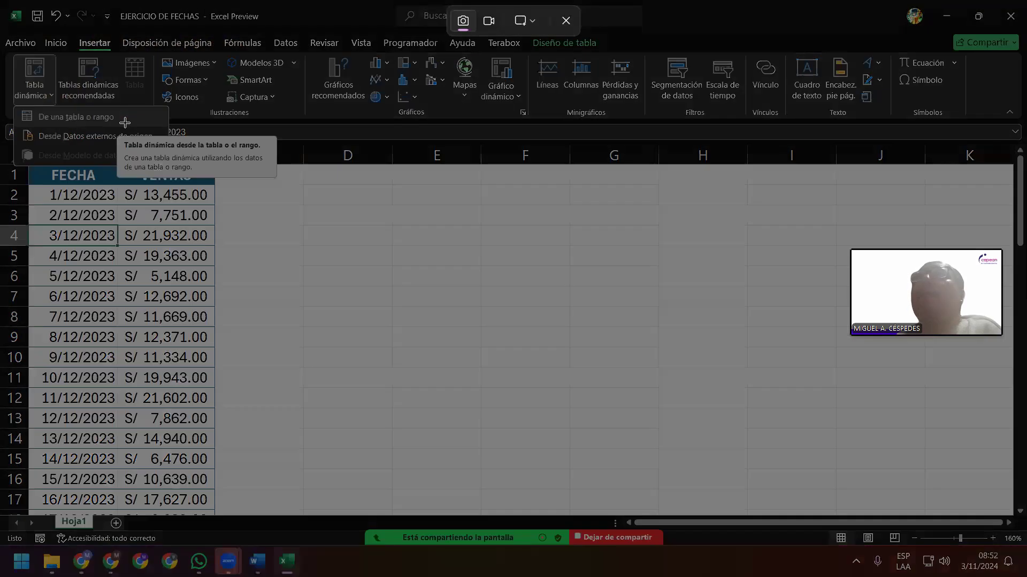
pyautogui.moveTo(518, 263); pyautogui.dragTo(676, 433)
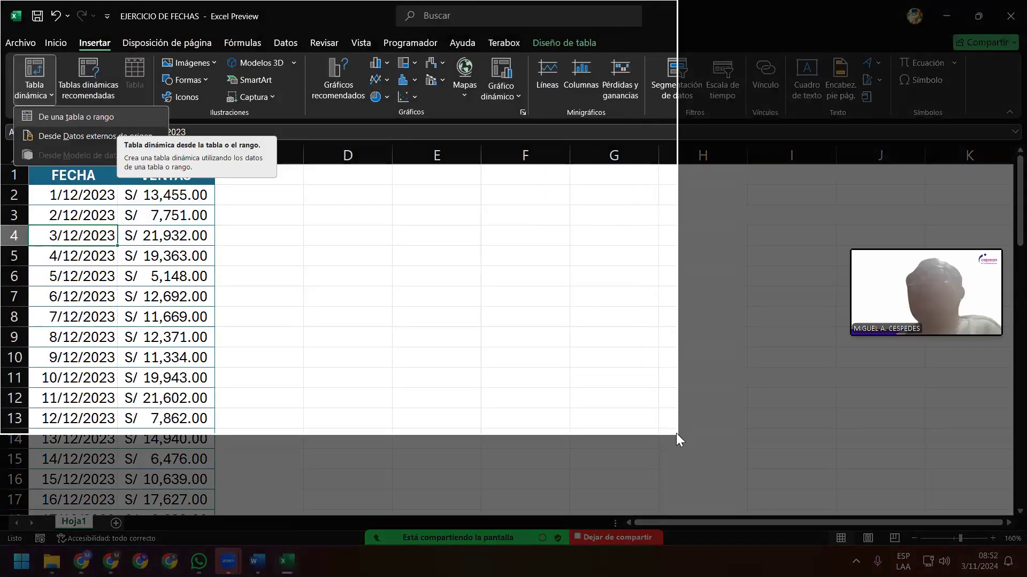
pyautogui.moveTo(676, 433); pyautogui.dragTo(680, 285)
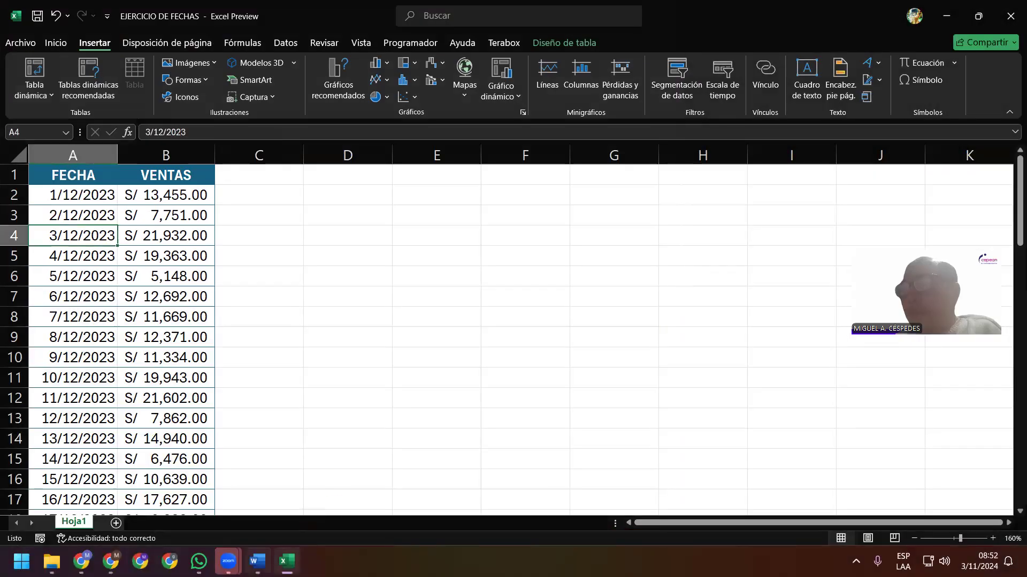
# Switch to the Word document and paste the snip into the empty paragraph below "siguiente resultado:"
pyautogui.hotkey('alt', 'Tab')
pyautogui.click(373, 289)
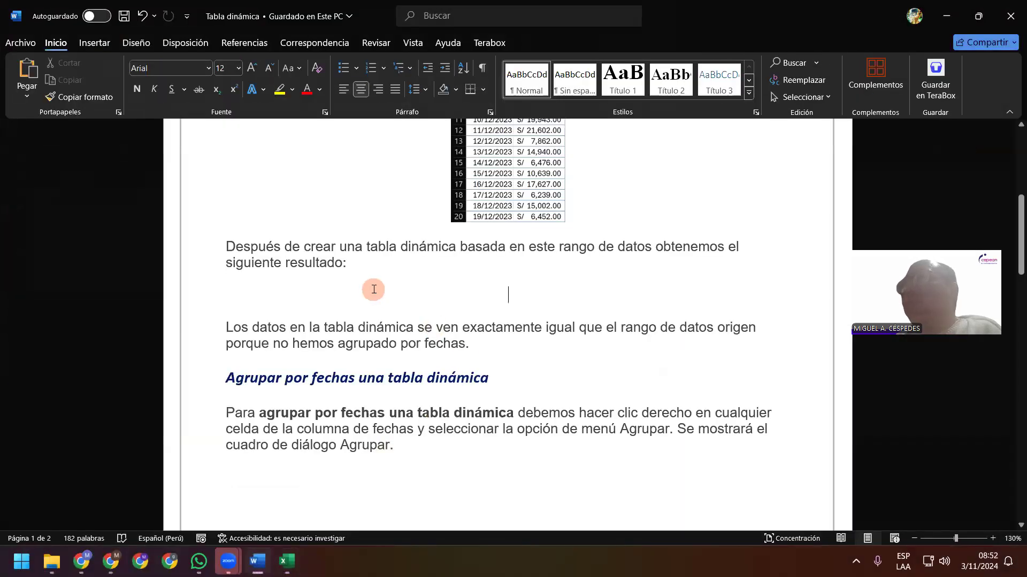
pyautogui.hotkey('ctrl', 'v')
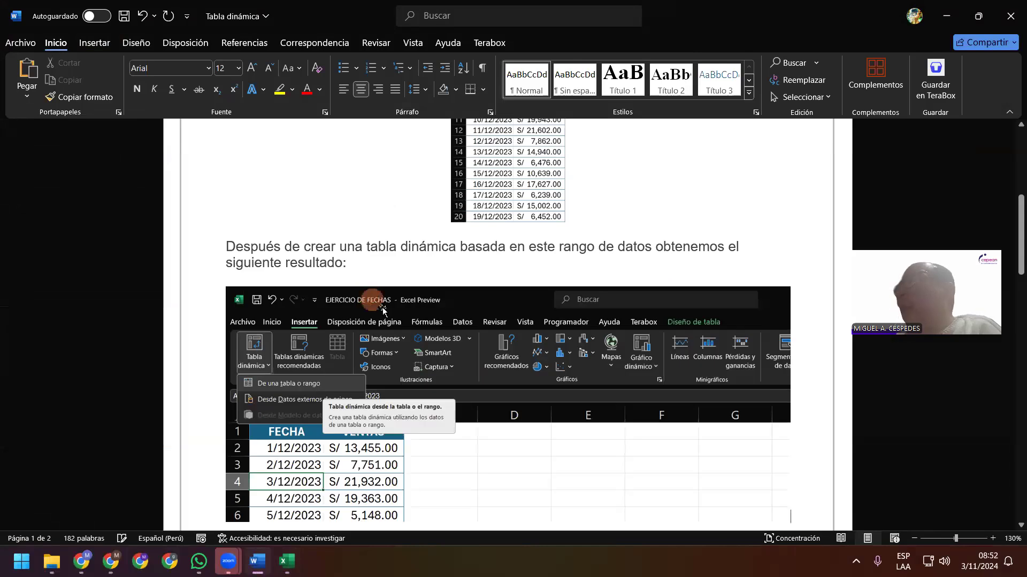
# Set the height of the pasted pivot table options picture to 7 cm and deselect it
pyautogui.scroll(-2, 443, 353)
pyautogui.click(448, 349)
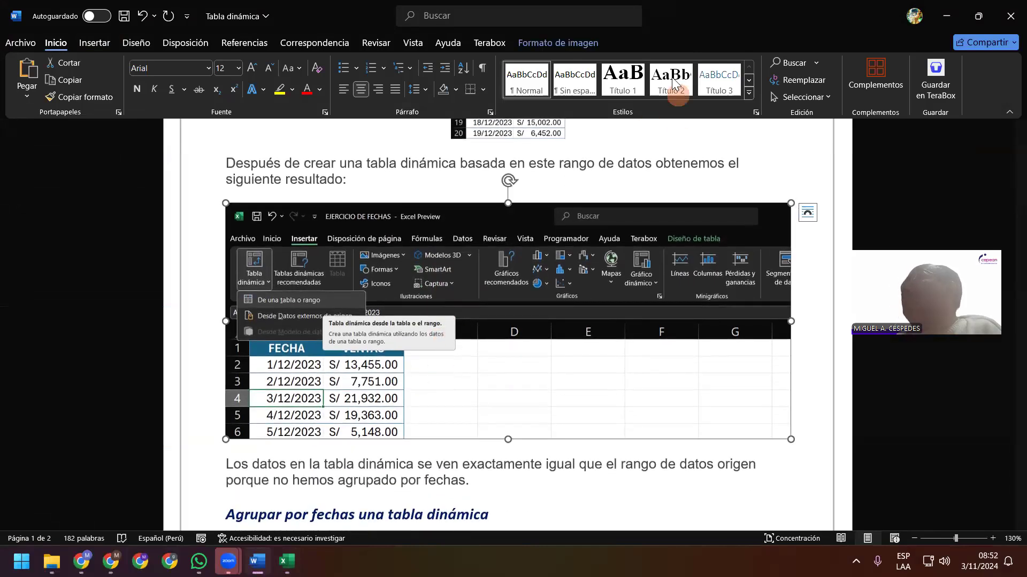
pyautogui.click(577, 43)
pyautogui.click(949, 72)
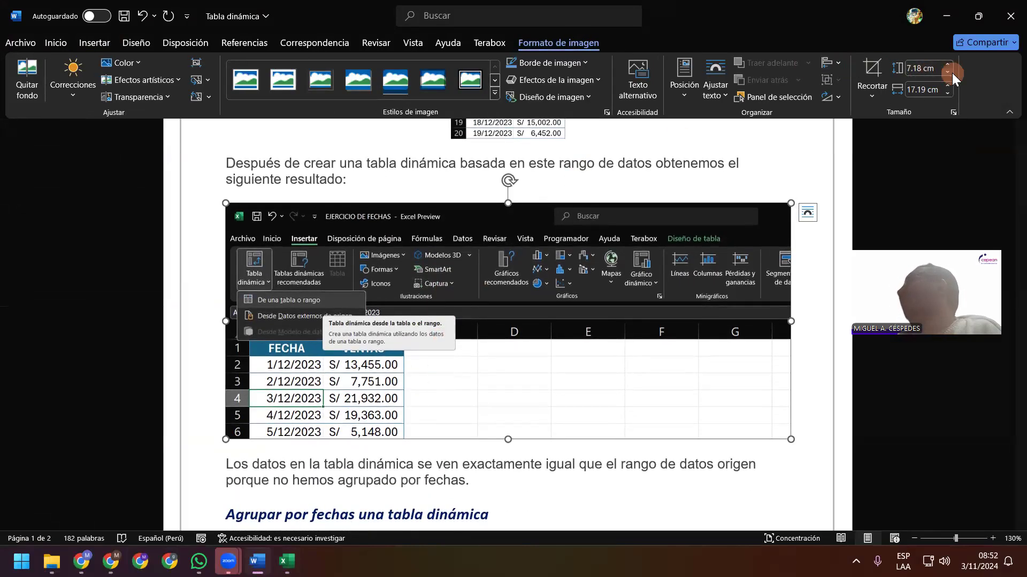
pyautogui.click(948, 73)
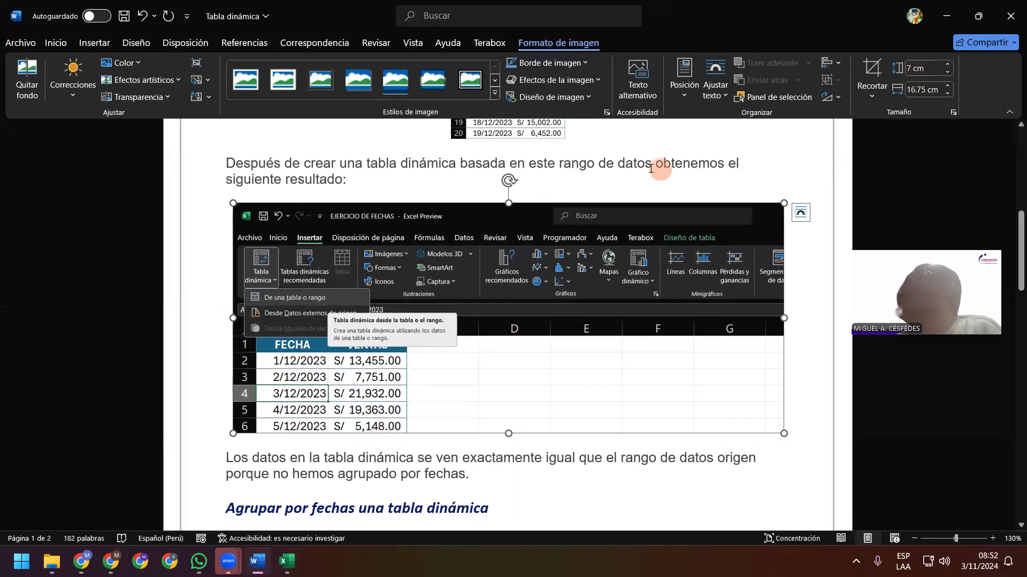
pyautogui.click(584, 197)
# Set the height of the Fecha and Ventas table picture to 8 cm
pyautogui.scroll(3, 533, 250)
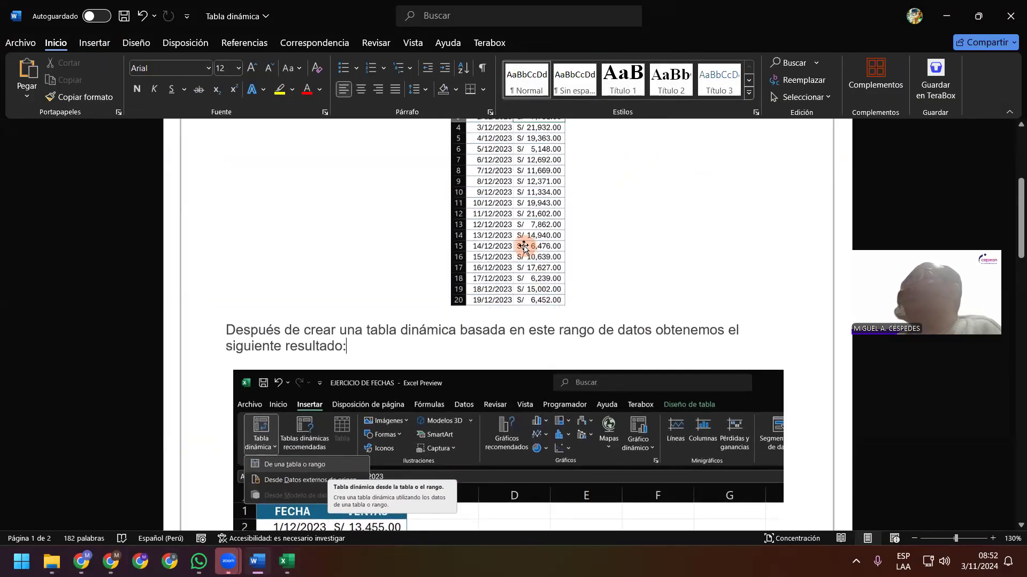
pyautogui.click(526, 247)
pyautogui.click(531, 42)
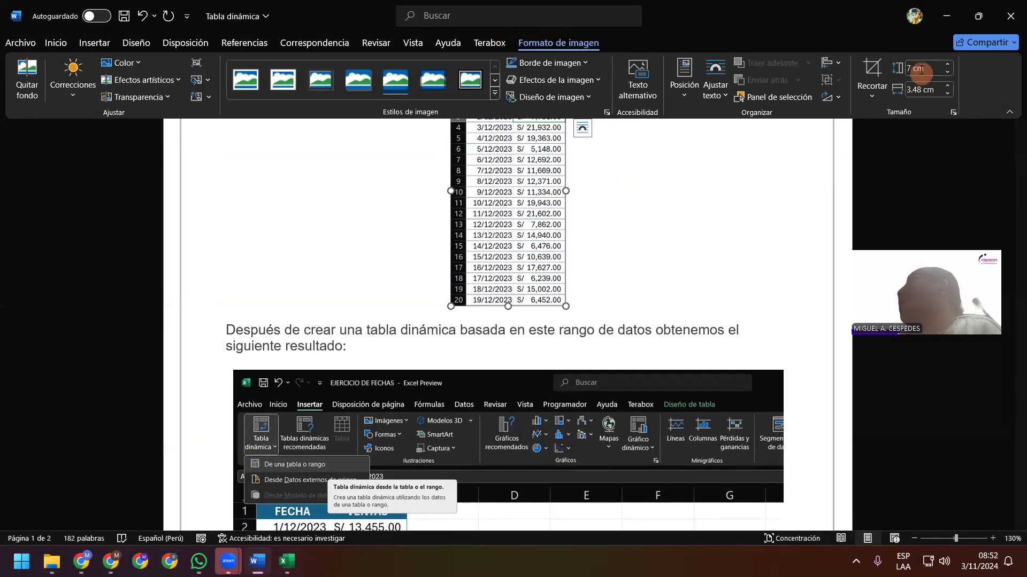
pyautogui.press('BackSpace')
pyautogui.press('BackSpace')
pyautogui.write('8')
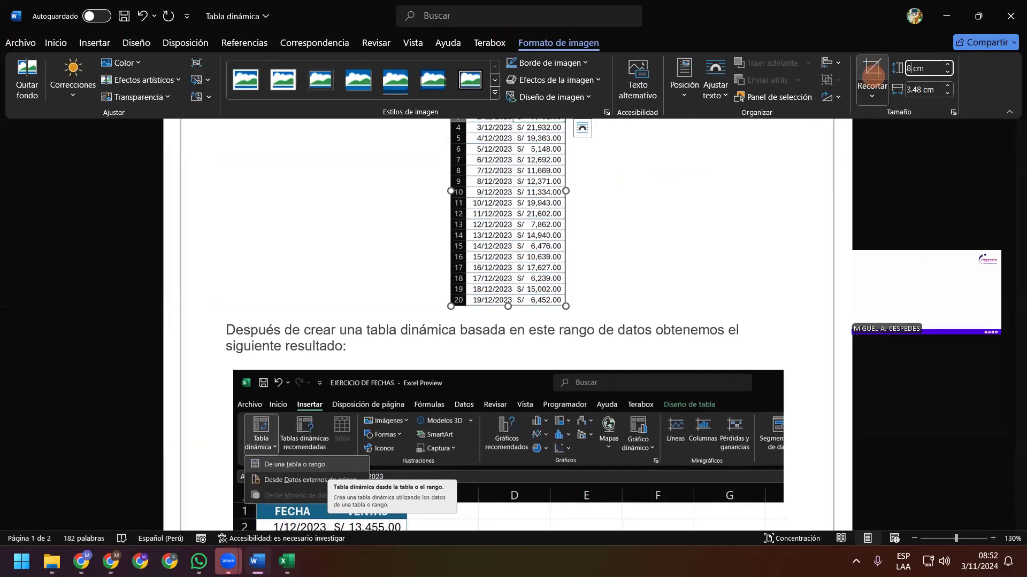
pyautogui.press('Return')
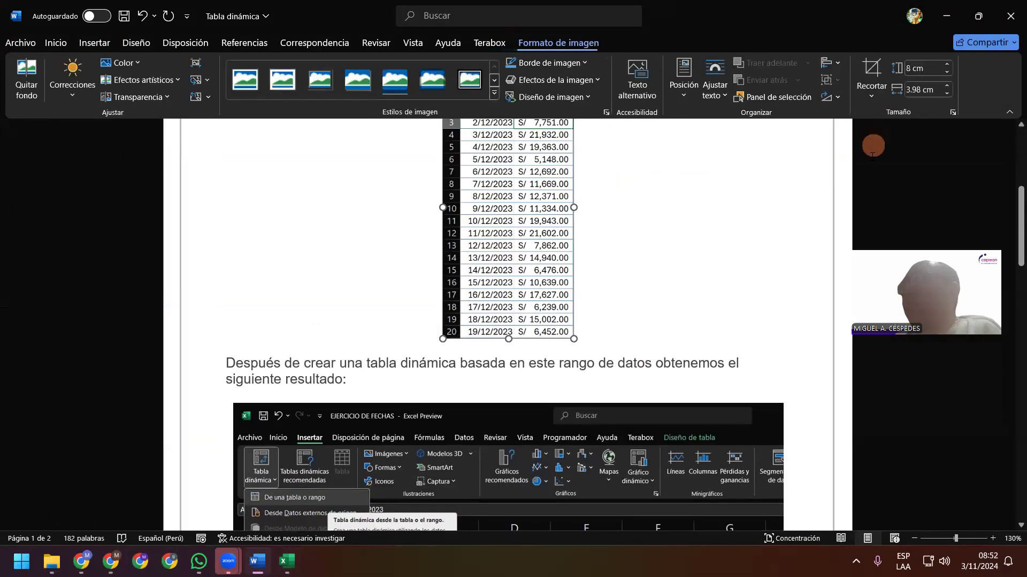
# Add an empty paragraph after "porque no hemos agrupado por fechas.", save the document and leave the cursor in the new paragraph
pyautogui.scroll(-1, 886, 239)
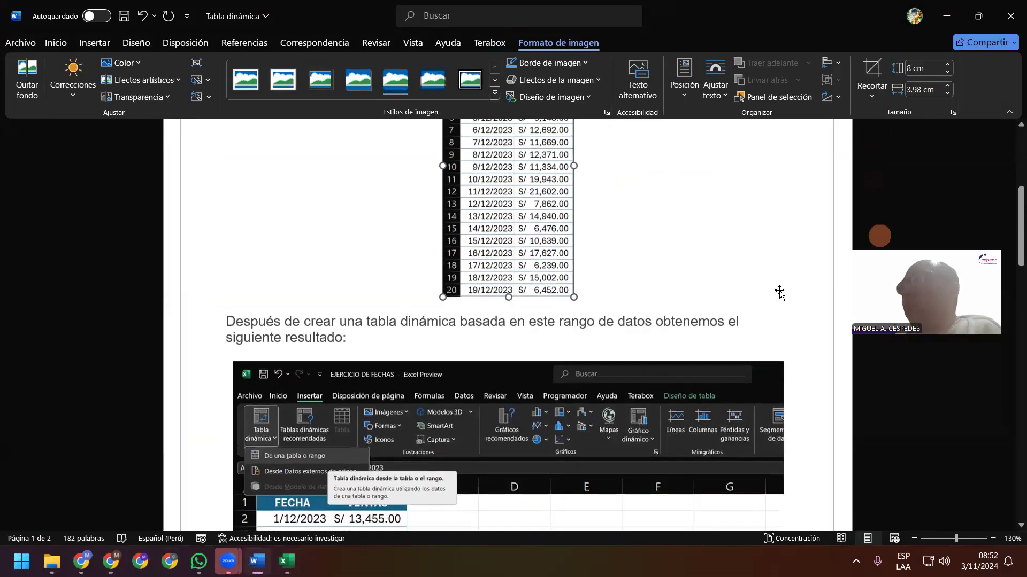
pyautogui.scroll(-6, 779, 291)
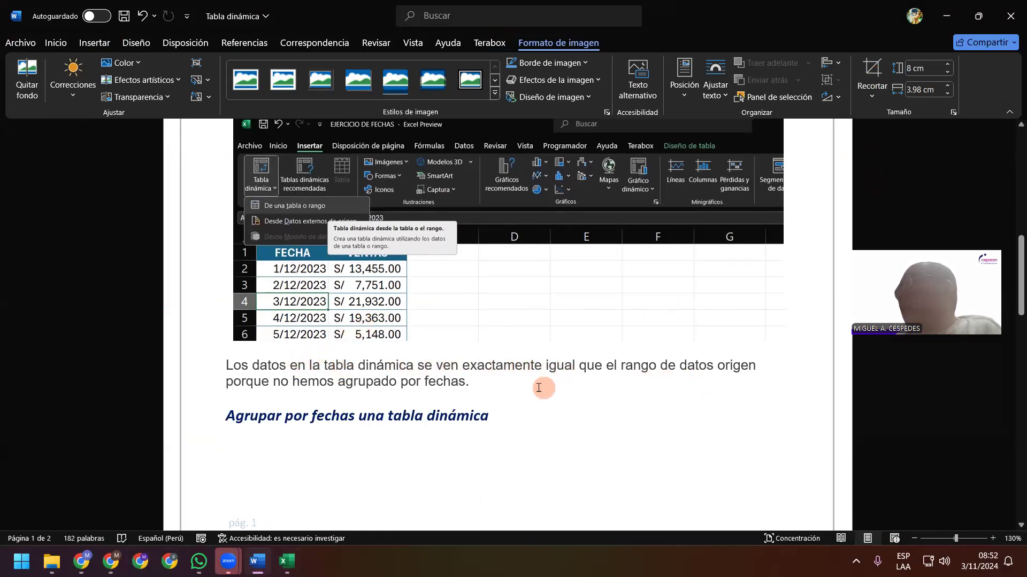
pyautogui.click(519, 389)
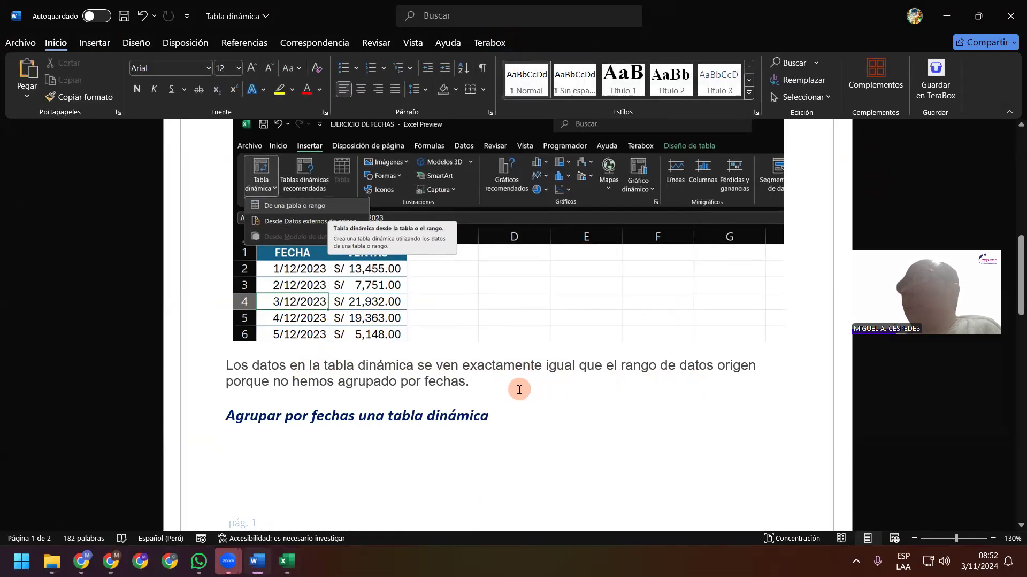
pyautogui.press('Return')
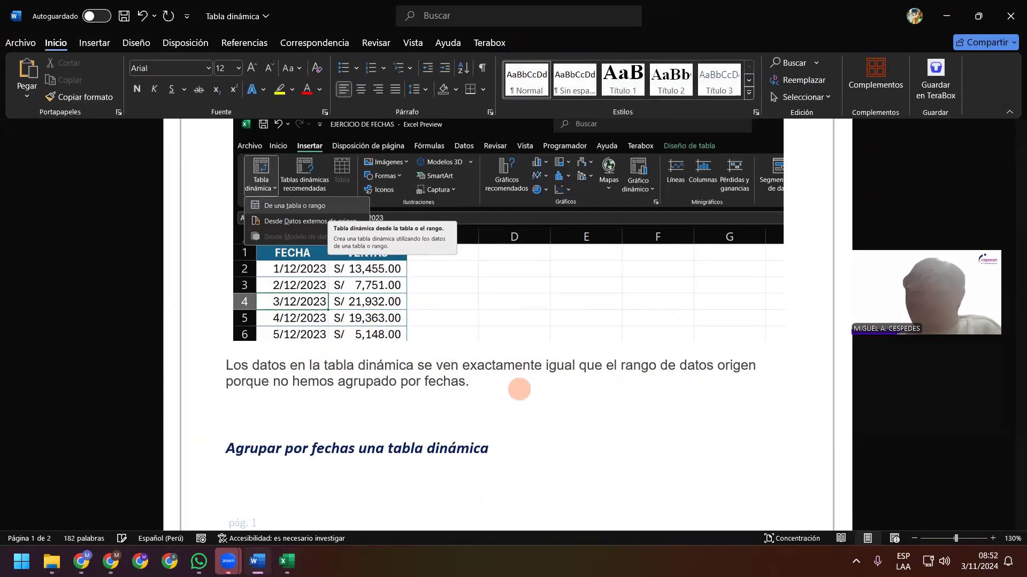
pyautogui.click(124, 15)
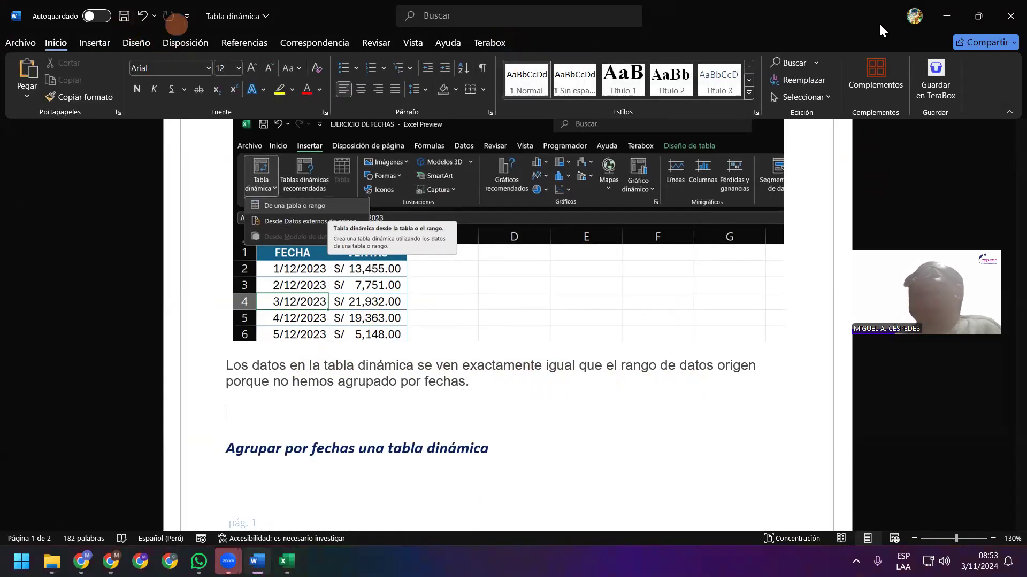
pyautogui.click(811, 347)
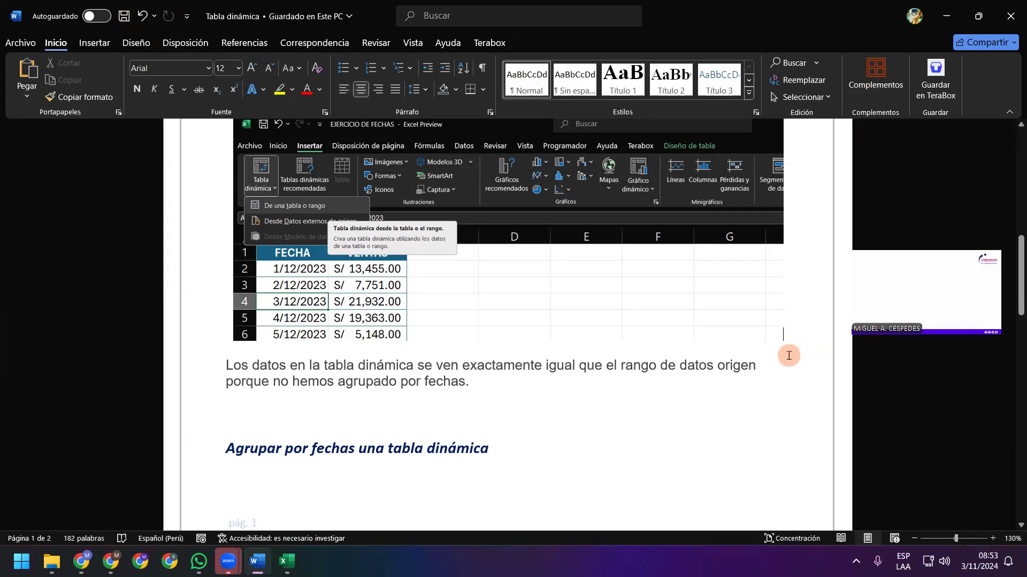
pyautogui.click(681, 353)
pyautogui.click(545, 415)
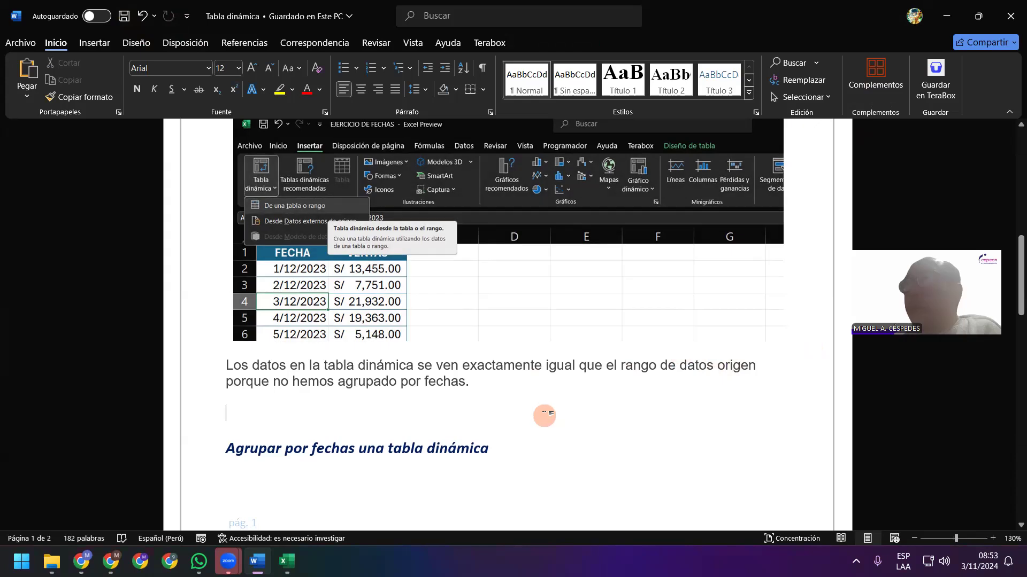
# Switch to Excel, open the dialog for a pivot table from a table or range, and place it beside the data
pyautogui.click(943, 14)
pyautogui.click(89, 41)
pyautogui.click(93, 89)
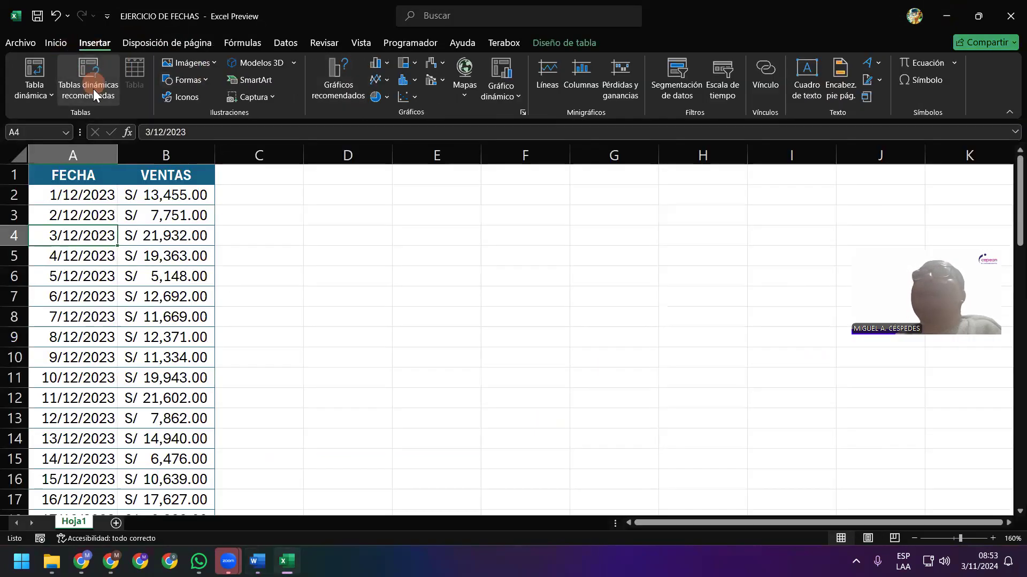
pyautogui.click(41, 90)
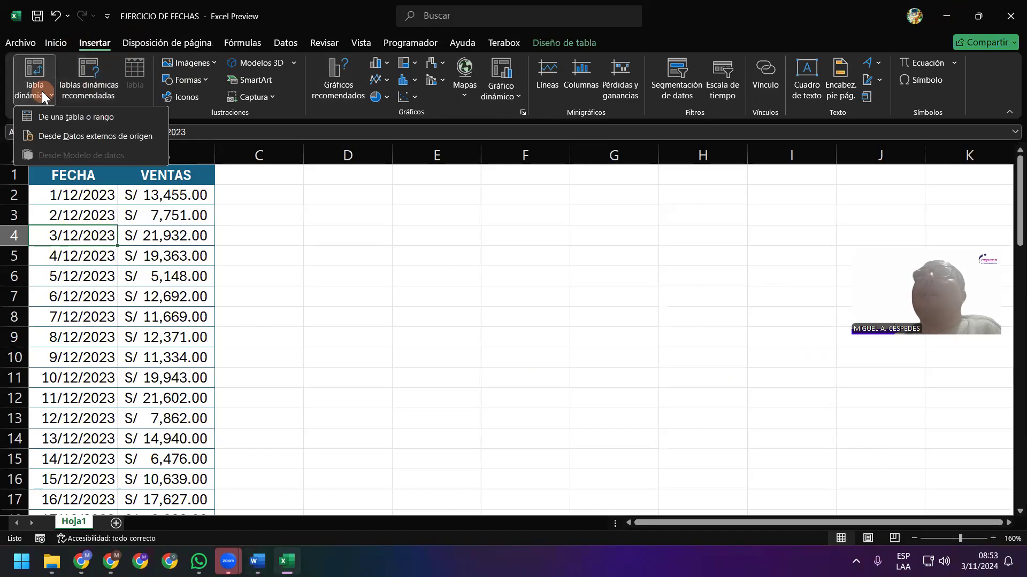
pyautogui.click(111, 122)
pyautogui.scroll(-1, 373, 194)
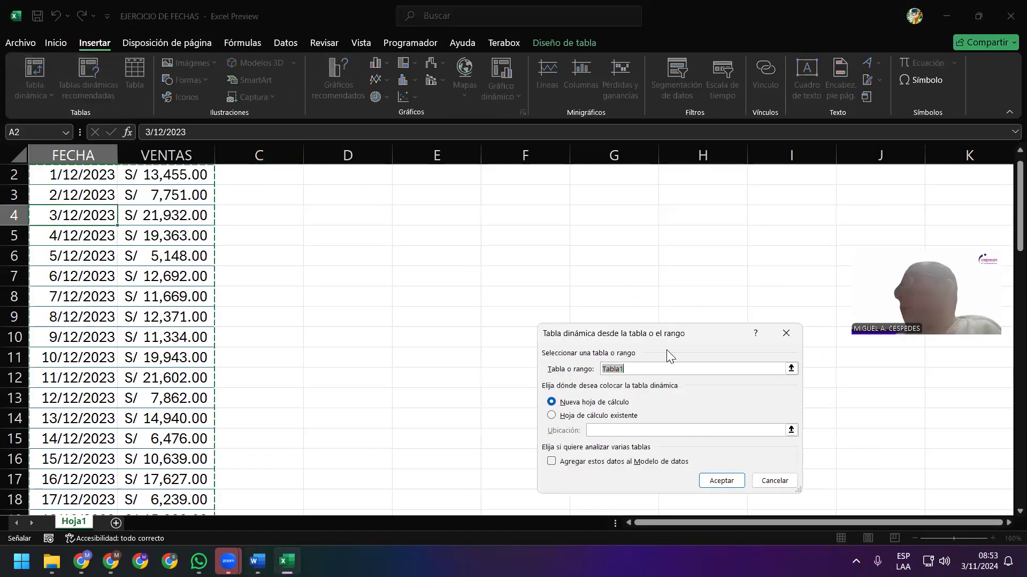
pyautogui.moveTo(659, 337); pyautogui.dragTo(464, 202)
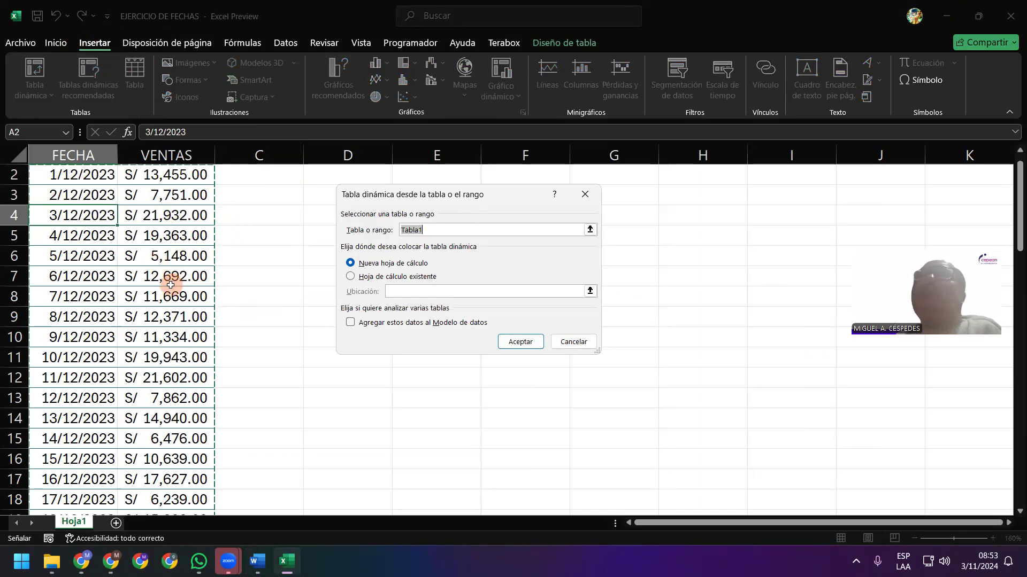
pyautogui.scroll(1, 171, 285)
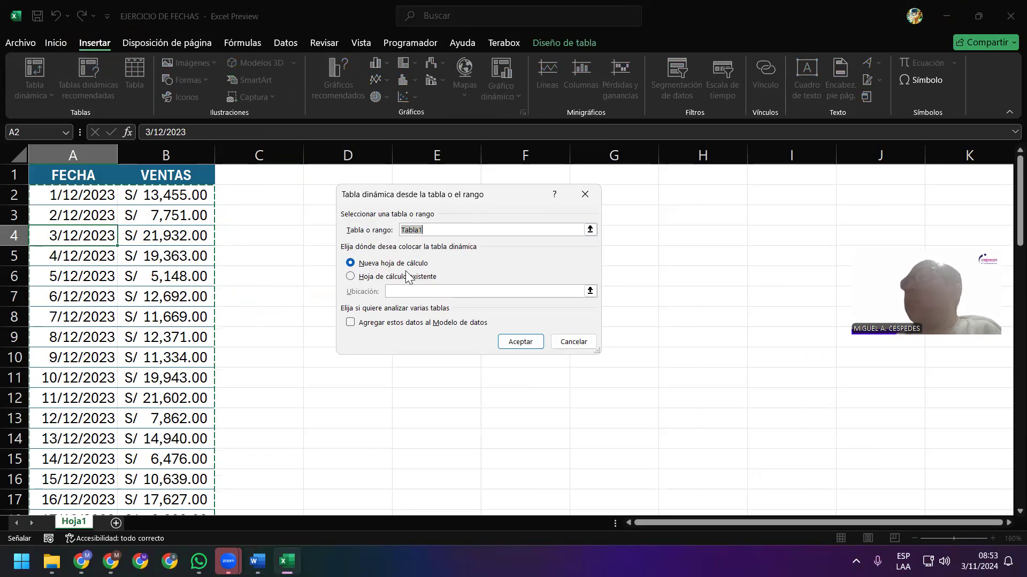
# Switch back to the Word document and set the height of the pivot table options picture to 6 cm
pyautogui.moveTo(286, 561)
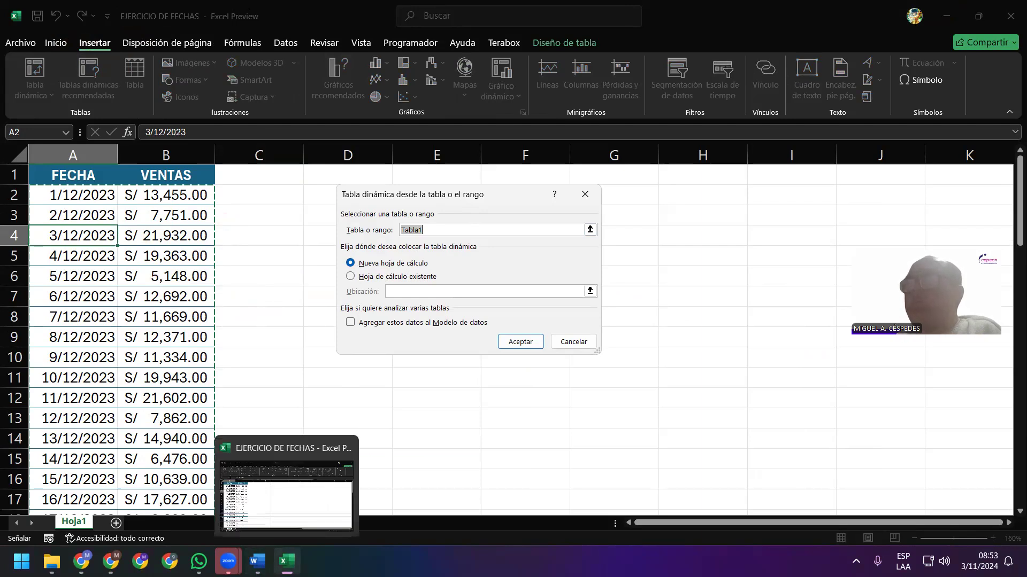
pyautogui.click(272, 509)
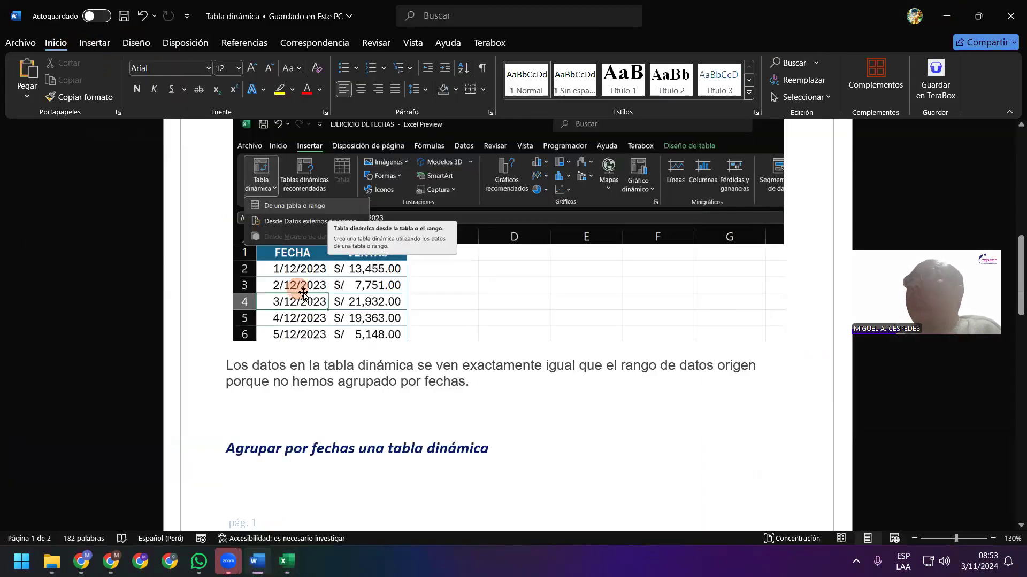
pyautogui.click(373, 415)
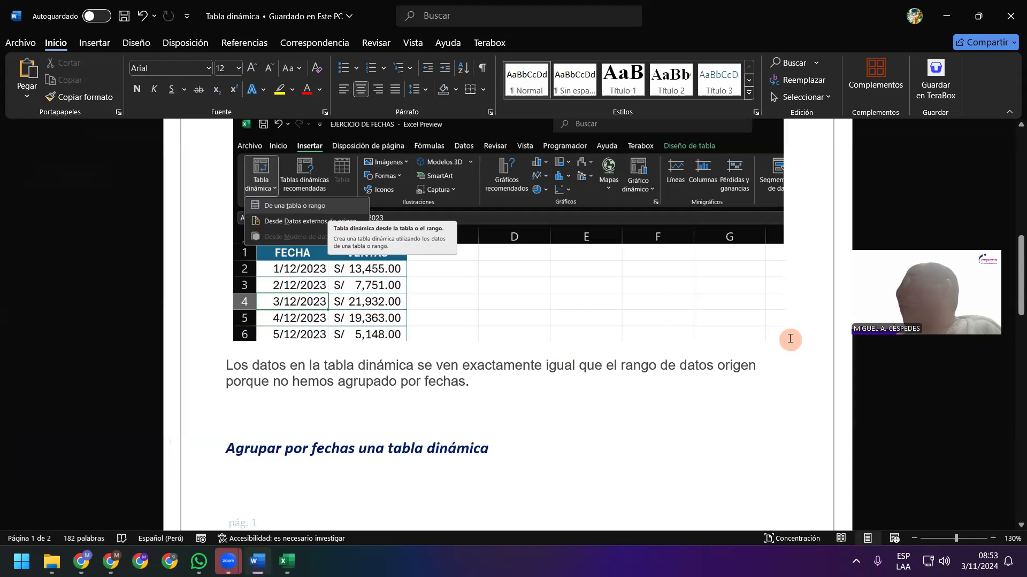
pyautogui.click(718, 293)
pyautogui.click(564, 42)
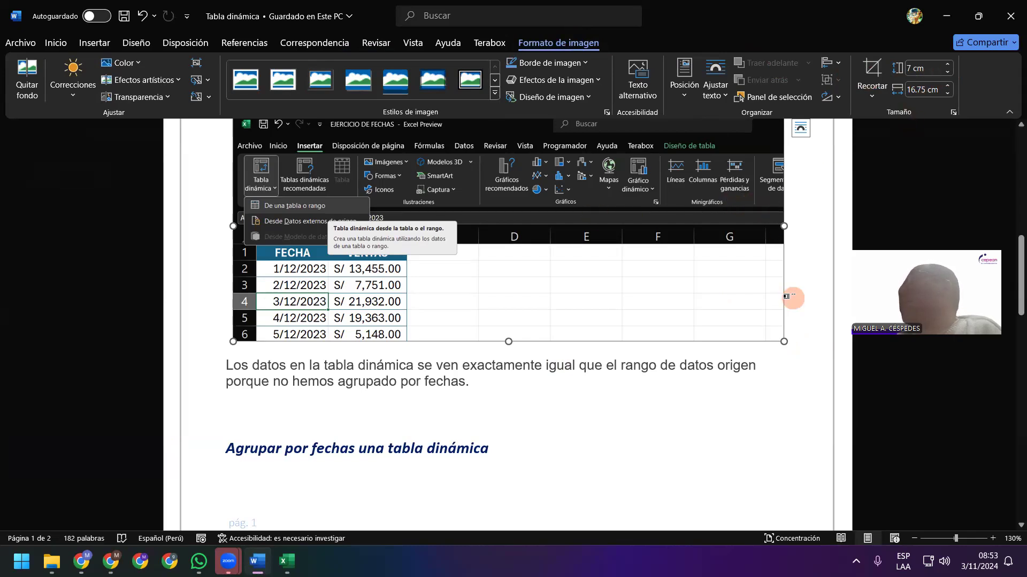
pyautogui.click(947, 73)
pyautogui.click(948, 74)
pyautogui.click(948, 73)
pyautogui.click(947, 74)
pyautogui.click(948, 74)
pyautogui.click(947, 73)
pyautogui.click(948, 74)
pyautogui.click(948, 74)
pyautogui.click(948, 74)
pyautogui.click(947, 74)
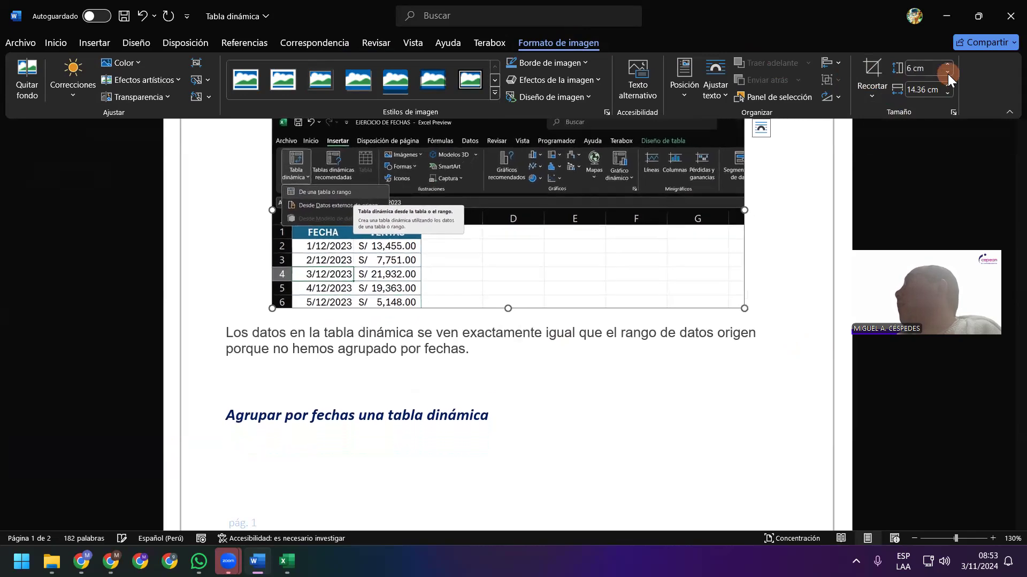
# Add an empty paragraph below that picture and insert a capture of the "Tabla dinámica desde la tabla o el rango" window there
pyautogui.click(750, 292)
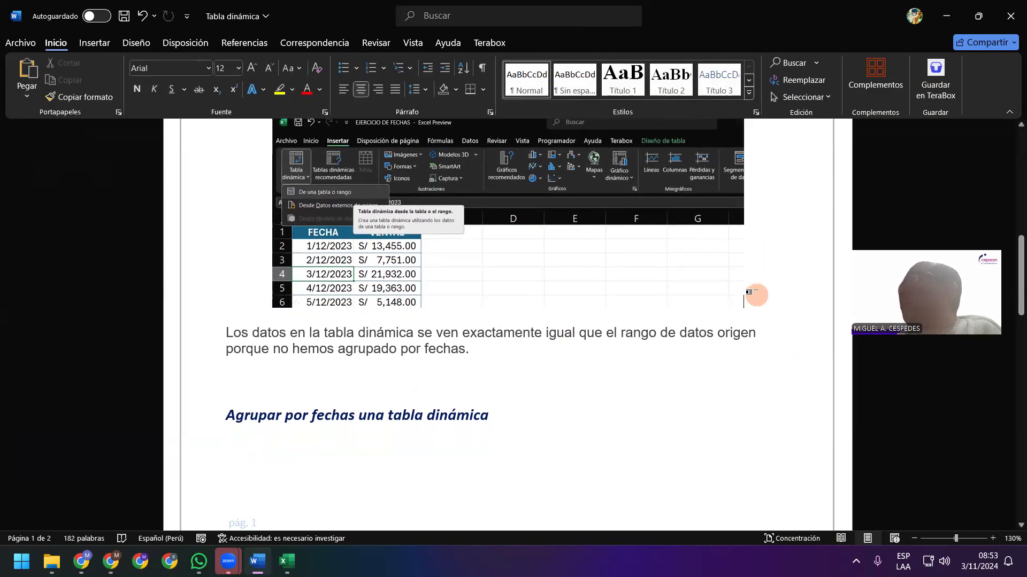
pyautogui.press('Return')
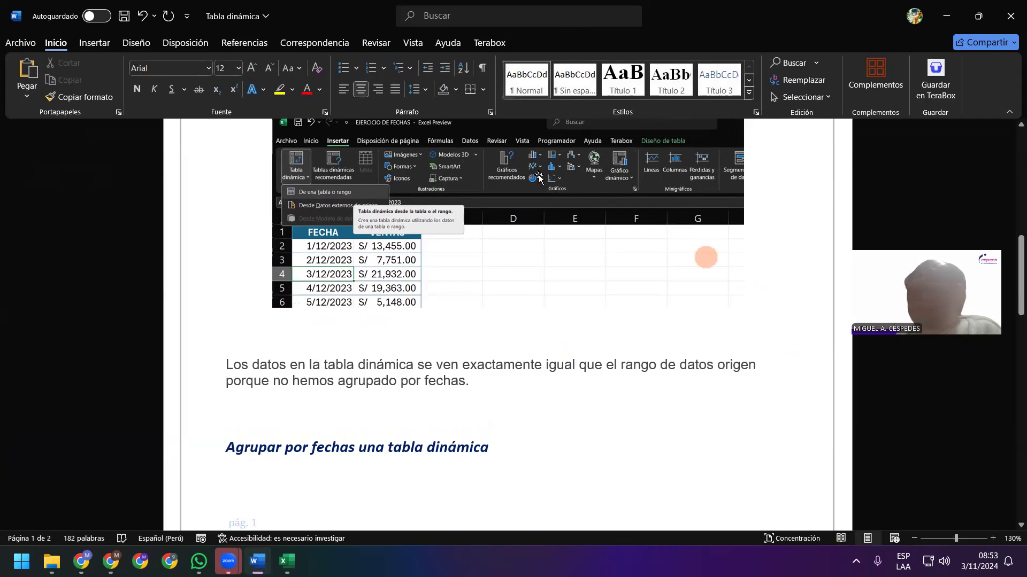
pyautogui.click(98, 43)
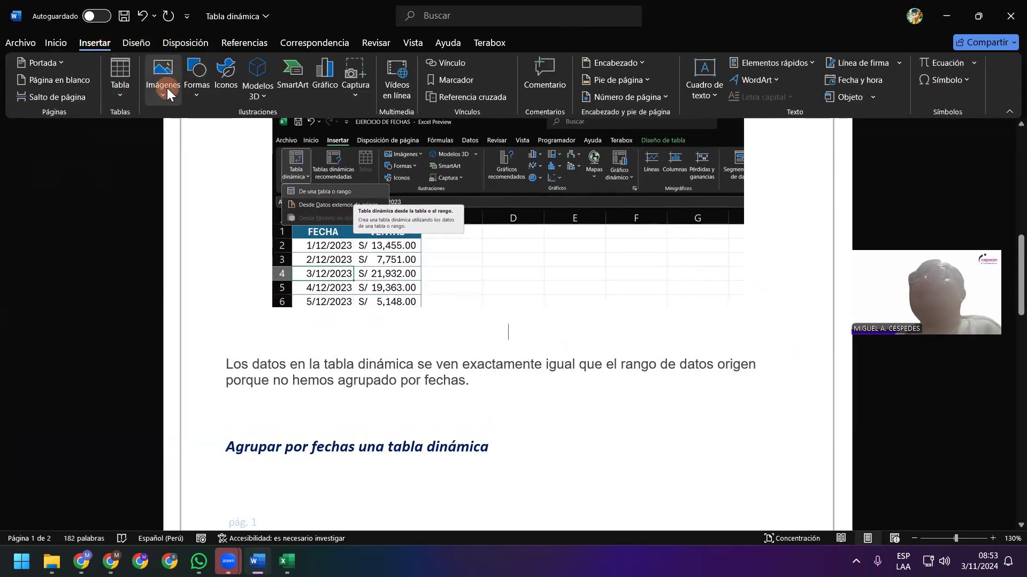
pyautogui.click(163, 92)
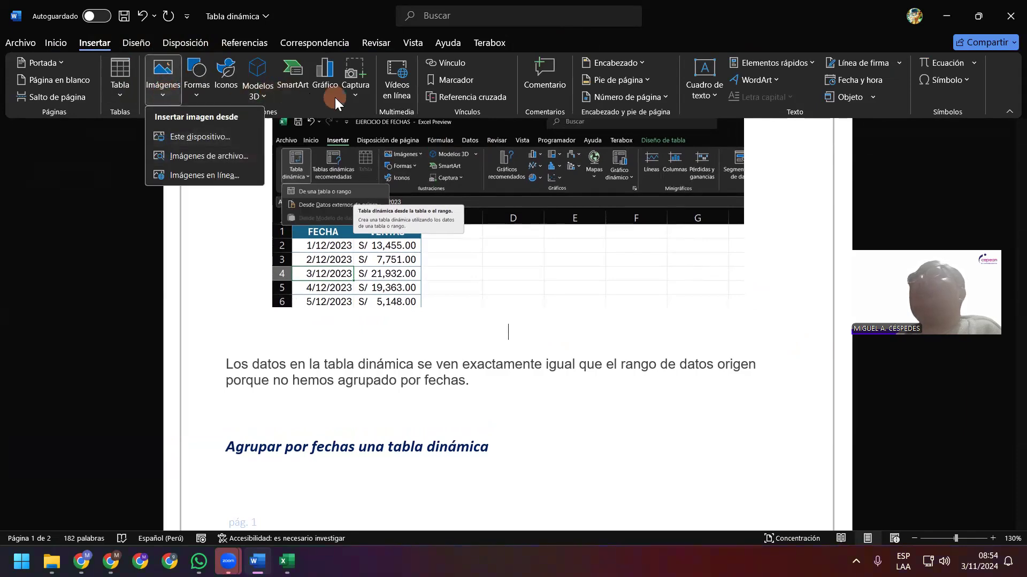
pyautogui.click(366, 98)
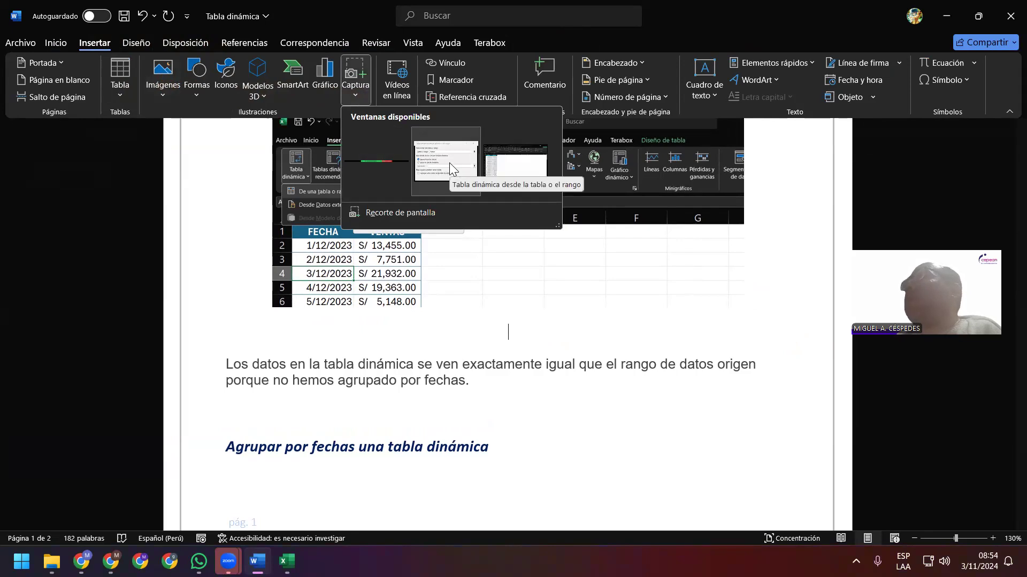
pyautogui.click(449, 162)
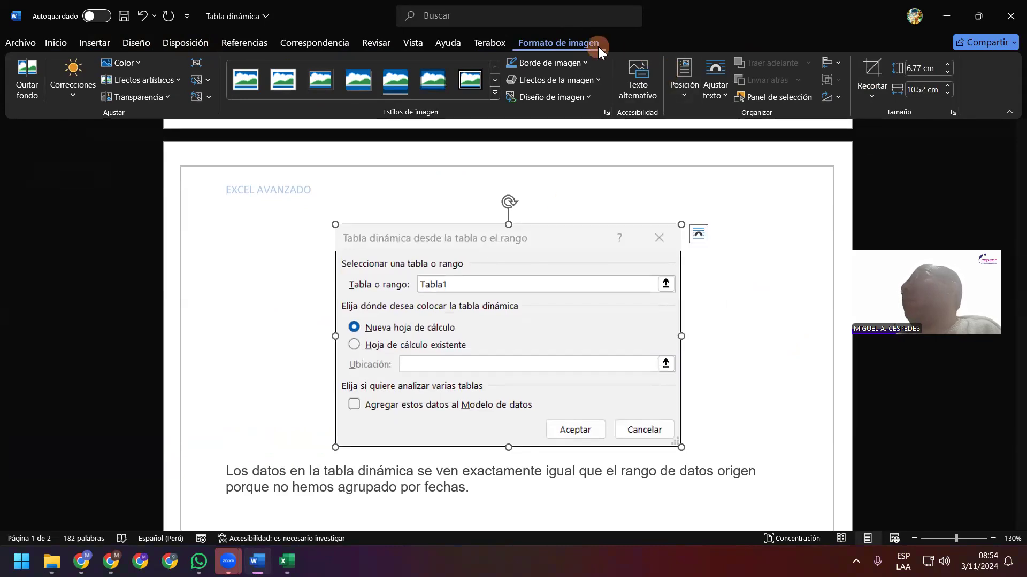
# Set the height of the inserted dialog picture to 4.9 cm, deselect it and save the document
pyautogui.click(947, 72)
pyautogui.click(947, 72)
pyautogui.click(947, 72)
pyautogui.click(947, 72)
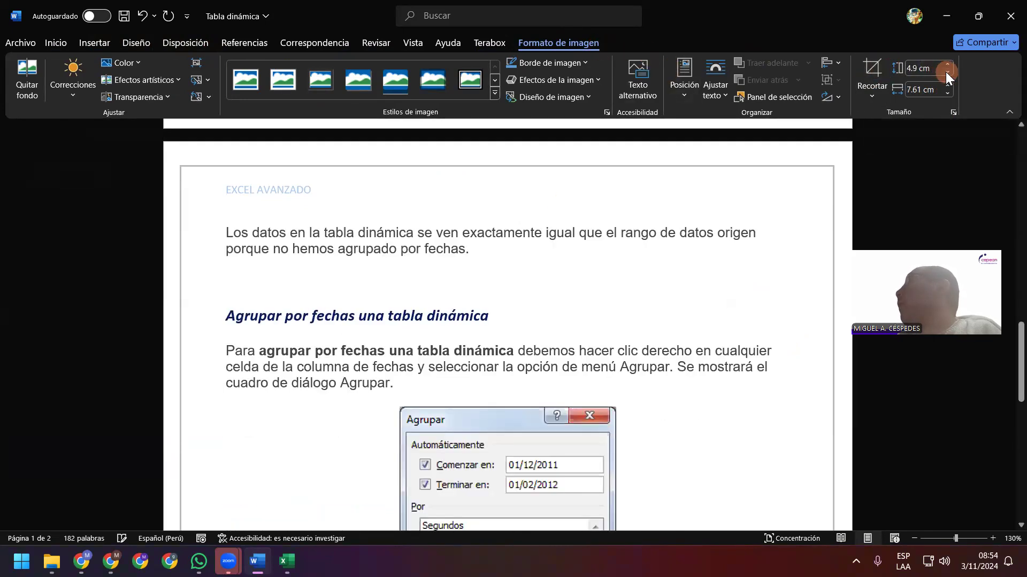
pyautogui.scroll(4, 615, 384)
pyautogui.scroll(3, 615, 384)
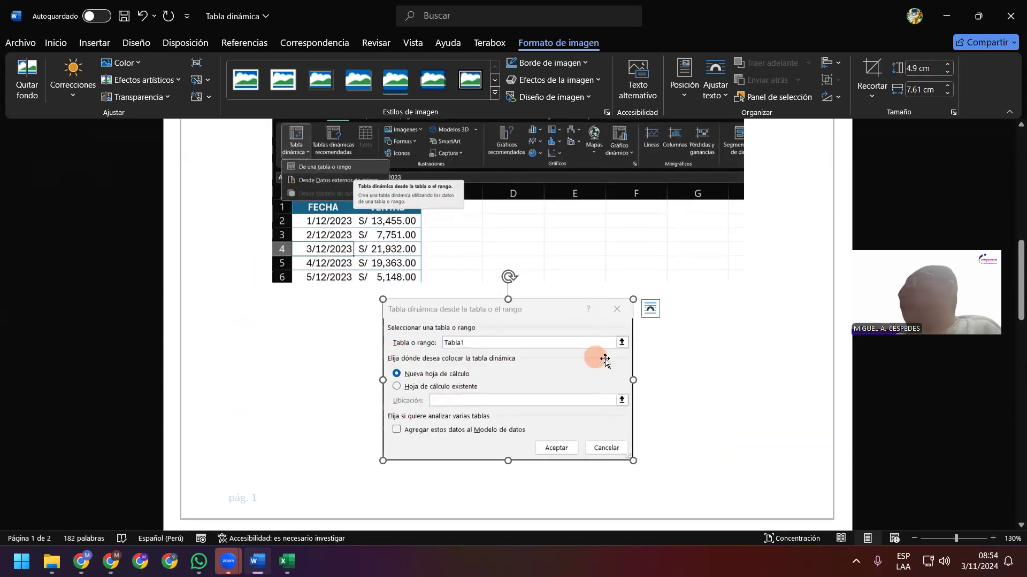
pyautogui.click(704, 384)
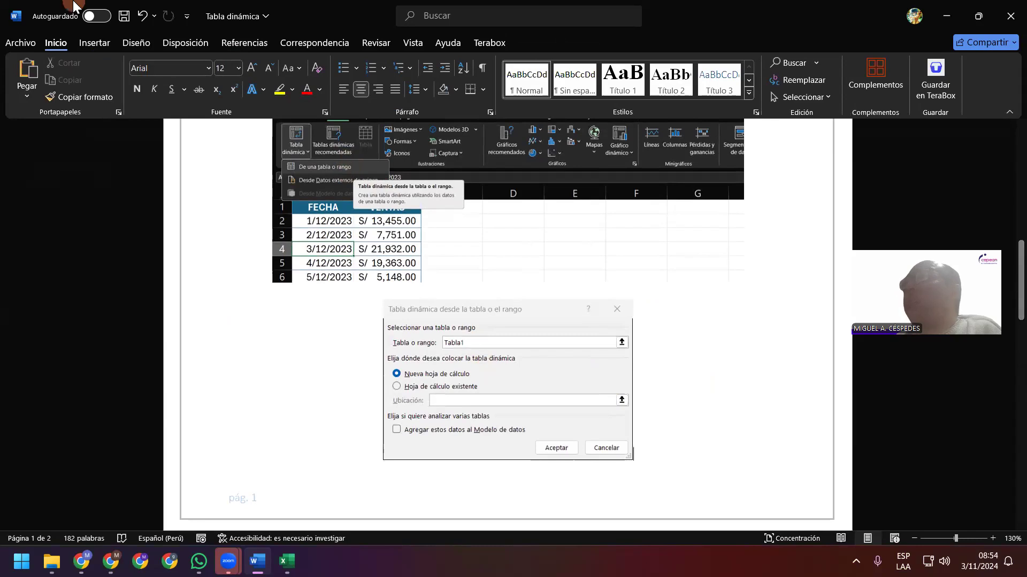
# Add an empty paragraph after the dialog picture, above "Los datos en la tabla dinámica", and save the document
pyautogui.scroll(-1, 342, 247)
pyautogui.scroll(-6, 341, 247)
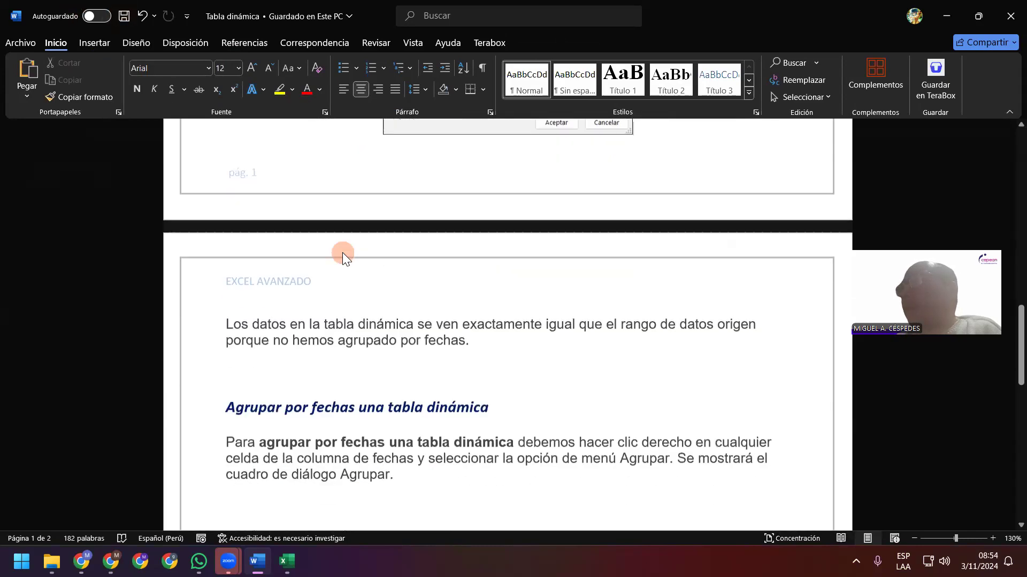
pyautogui.scroll(2, 546, 210)
pyautogui.scroll(1, 661, 174)
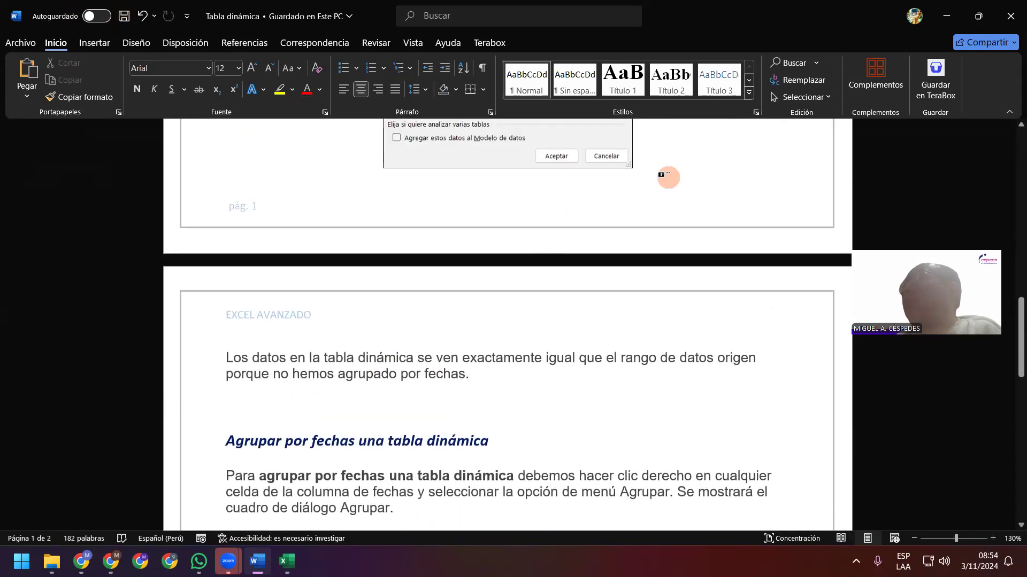
pyautogui.hotkey('ctrl', 'z')
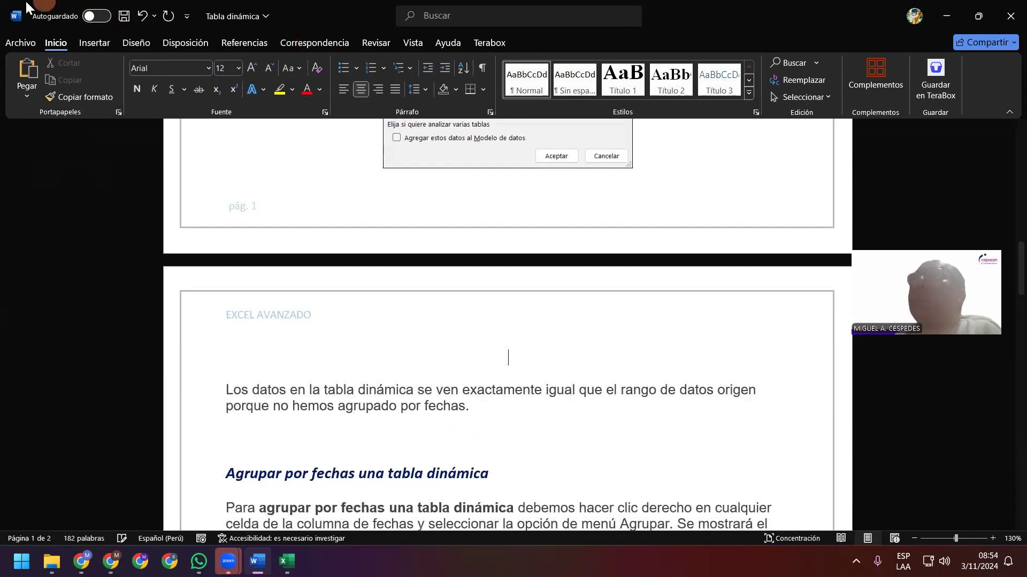
pyautogui.click(168, 16)
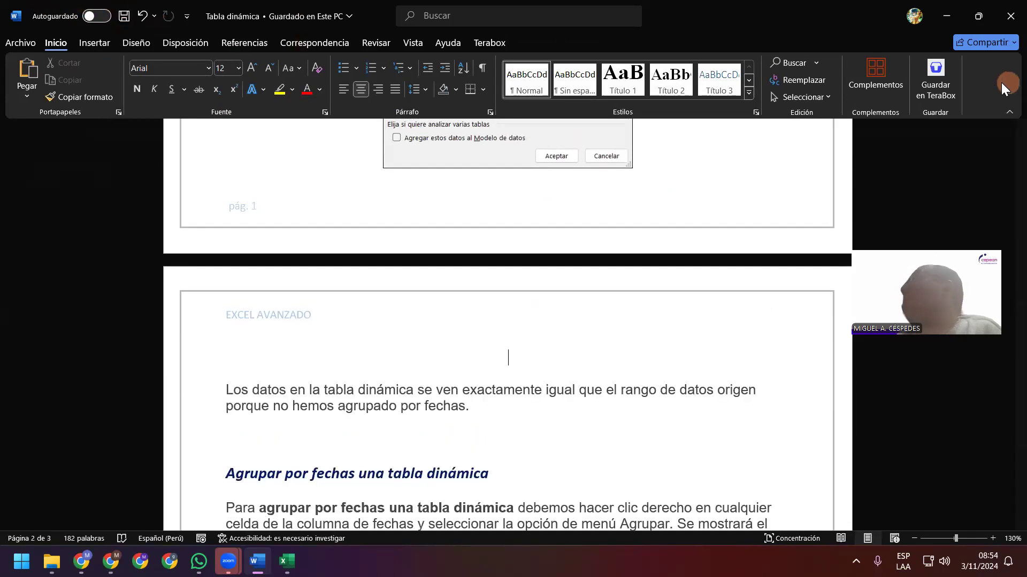
# Switch to Excel and create the pivot table from Tabla1 on a new worksheet
pyautogui.click(966, 25)
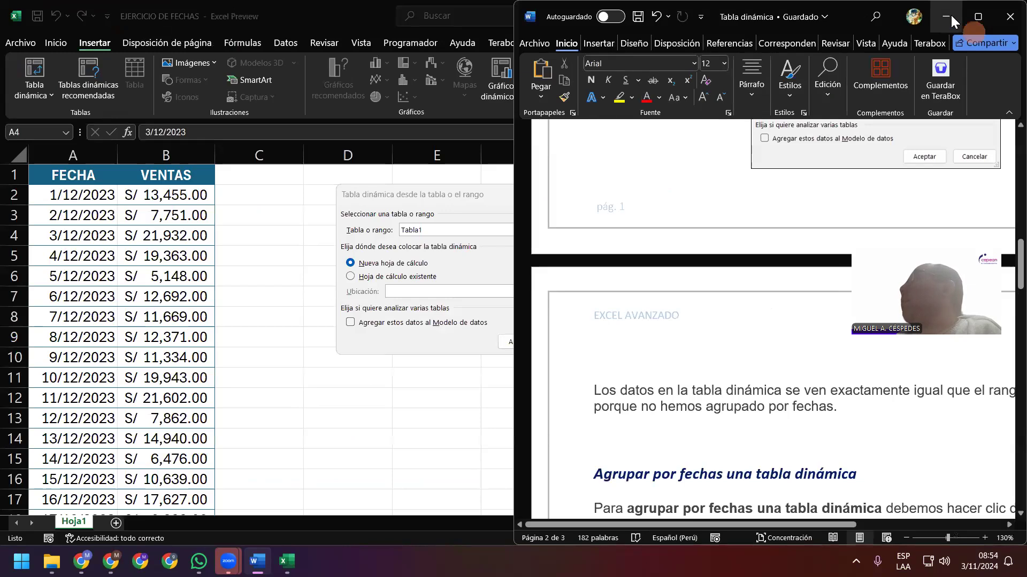
pyautogui.click(946, 17)
pyautogui.click(536, 228)
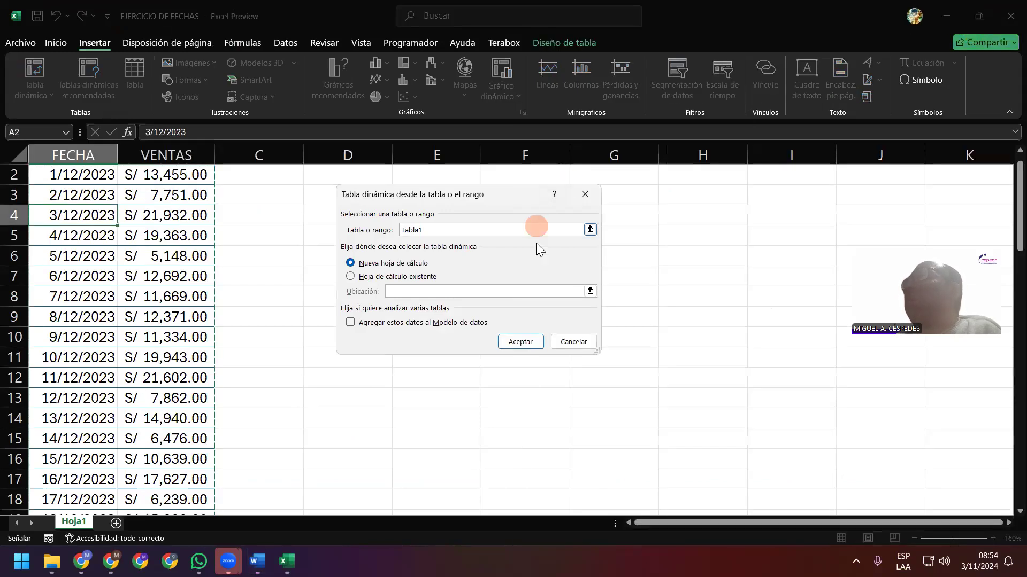
pyautogui.click(521, 342)
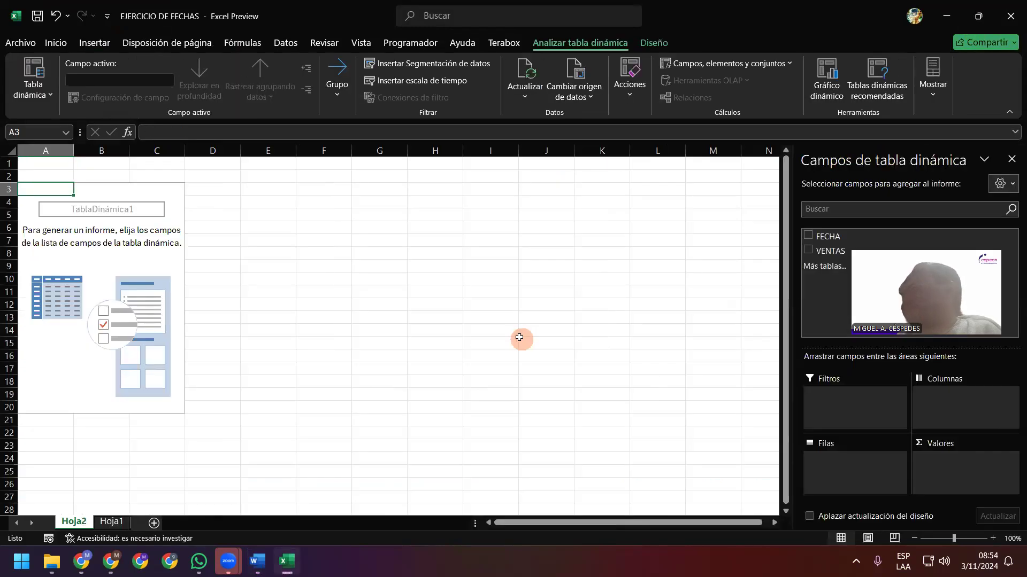
# Return to Word in a maximized window and insert a capture of the Excel window with the empty pivot table in the empty paragraph
pyautogui.moveTo(287, 561)
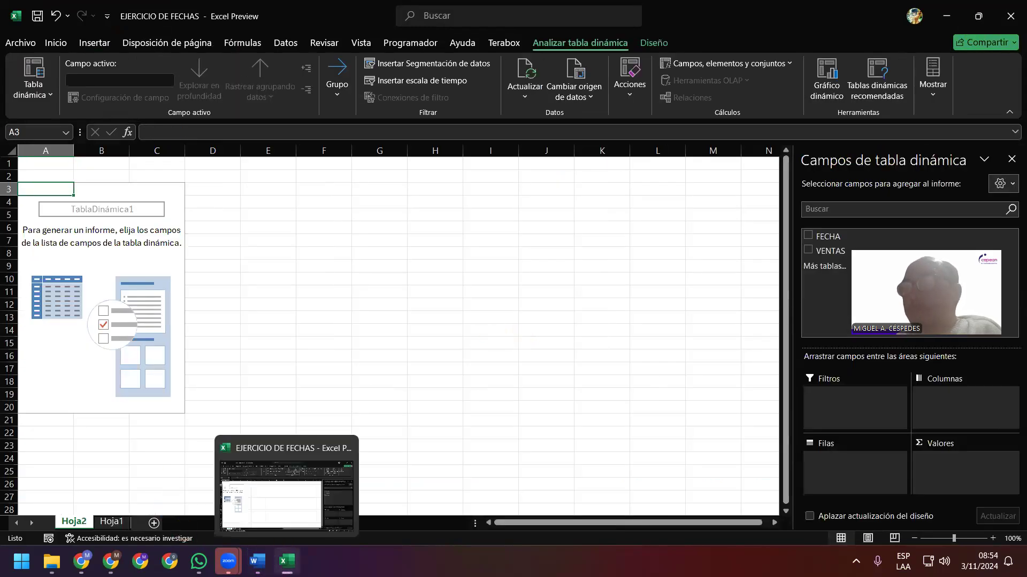
pyautogui.click(257, 495)
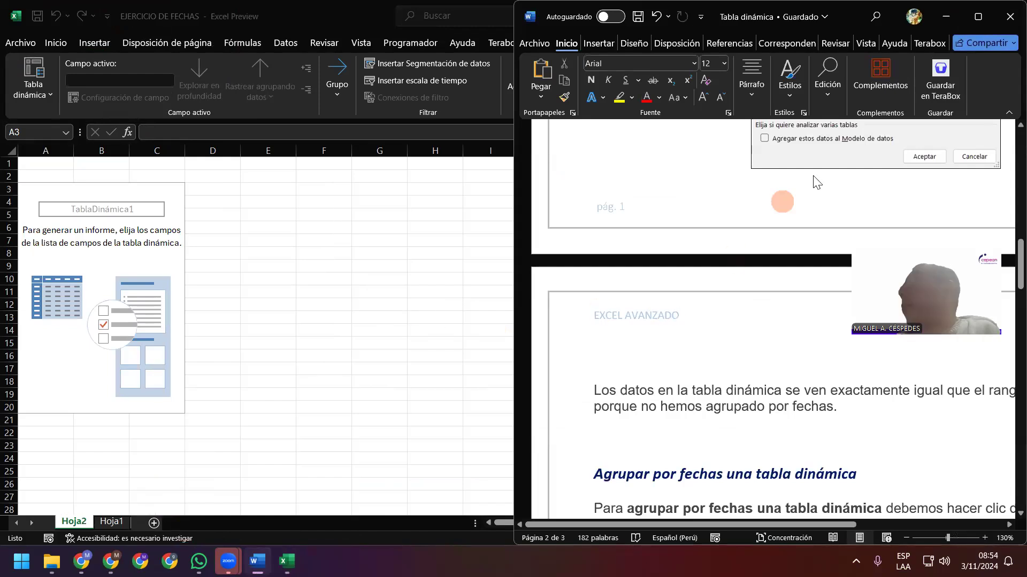
pyautogui.doubleClick(747, 19)
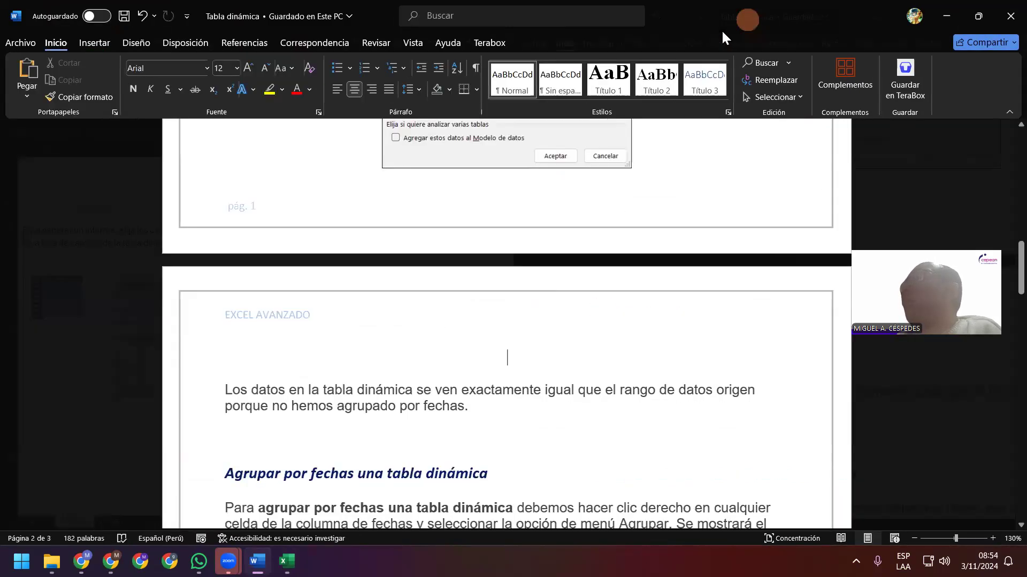
pyautogui.click(117, 44)
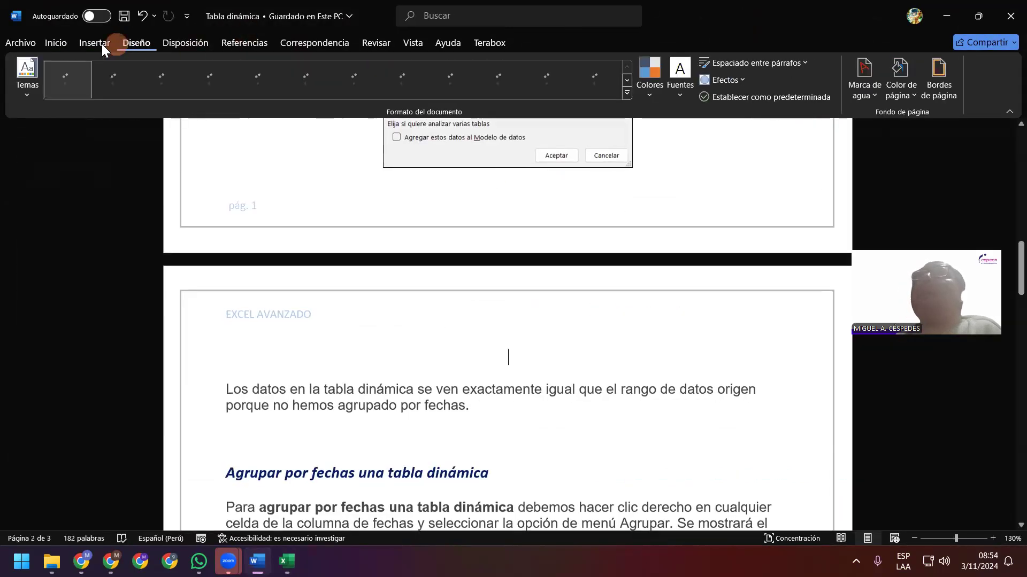
pyautogui.click(101, 43)
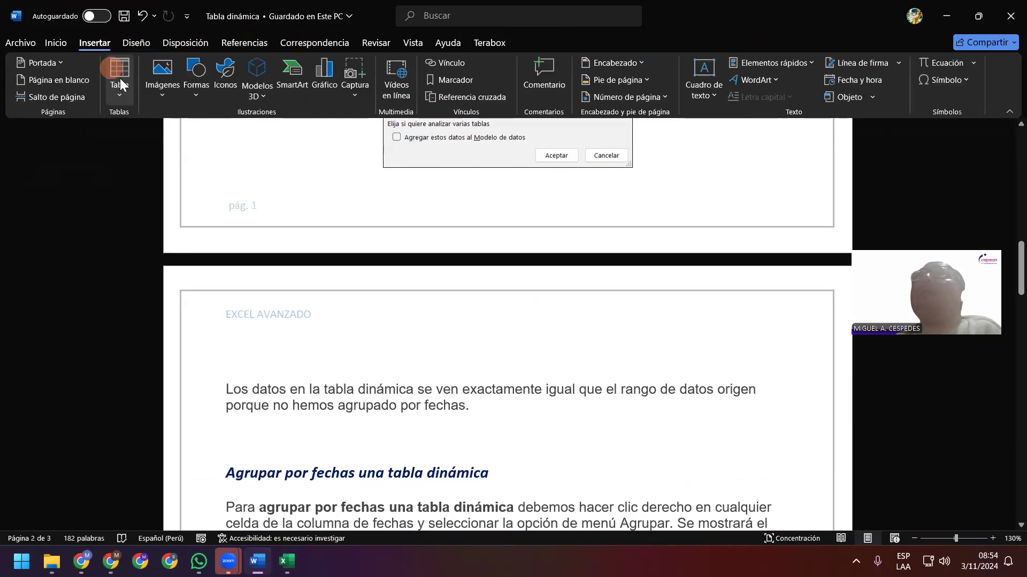
pyautogui.click(353, 96)
pyautogui.click(439, 164)
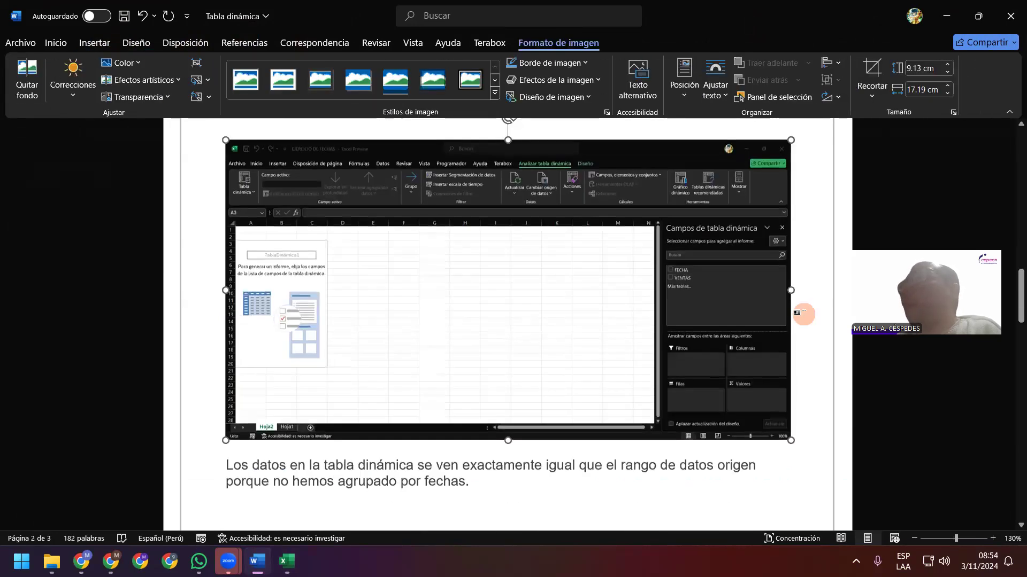
# Set the height of the inserted Excel window picture to 9 cm and deselect it
pyautogui.scroll(-3, 802, 315)
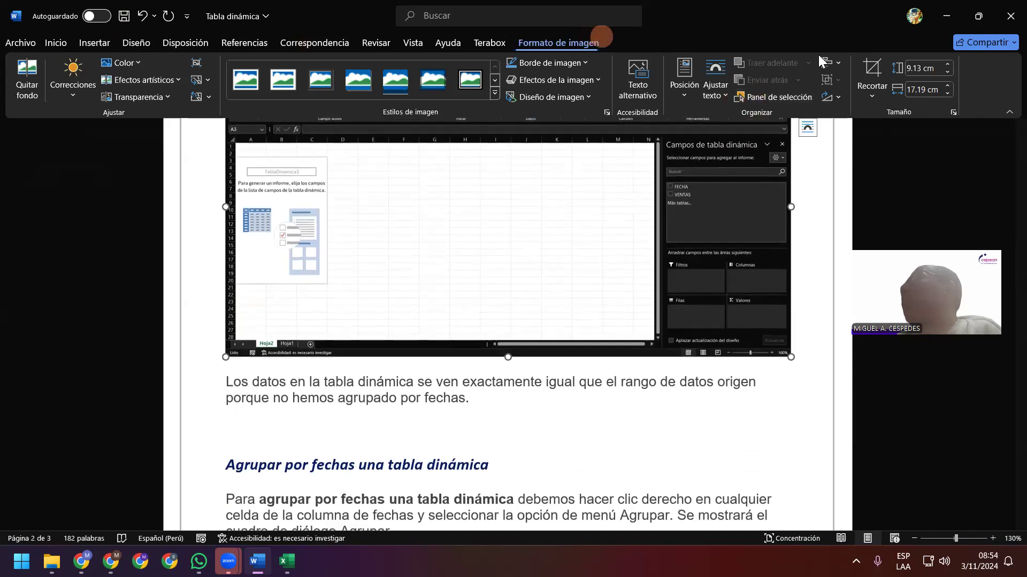
pyautogui.write('9')
pyautogui.press('Return')
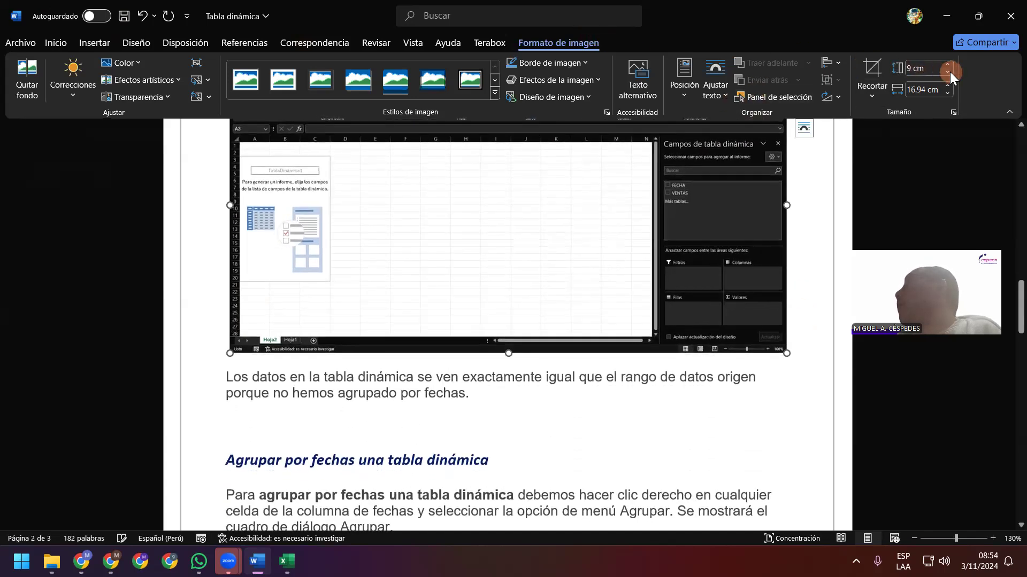
pyautogui.click(799, 333)
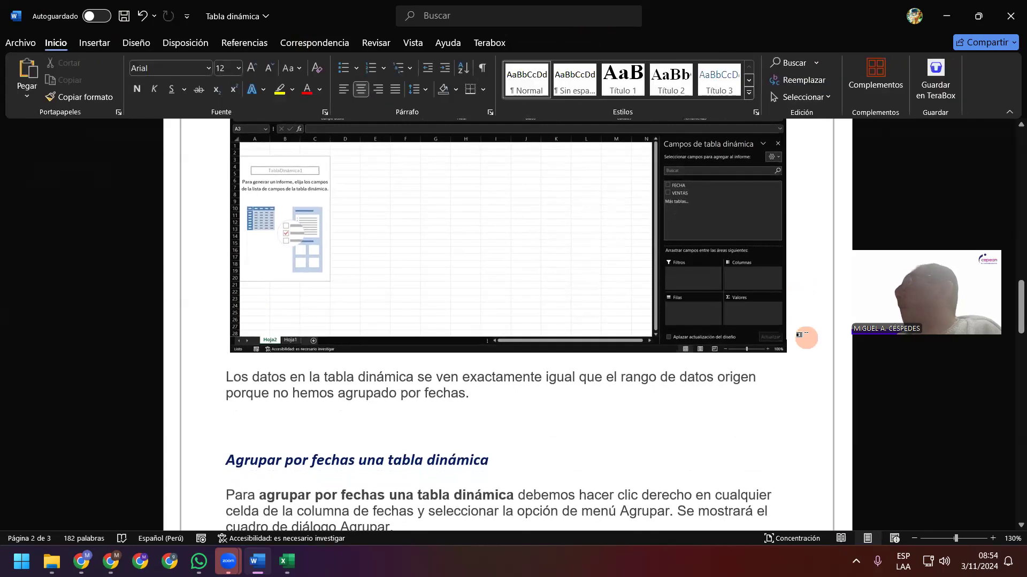
# Add an empty centered paragraph below the empty pivot table picture, save, and remove the blank line above "Agrupar por fechas una tabla dinámica"
pyautogui.press('Return')
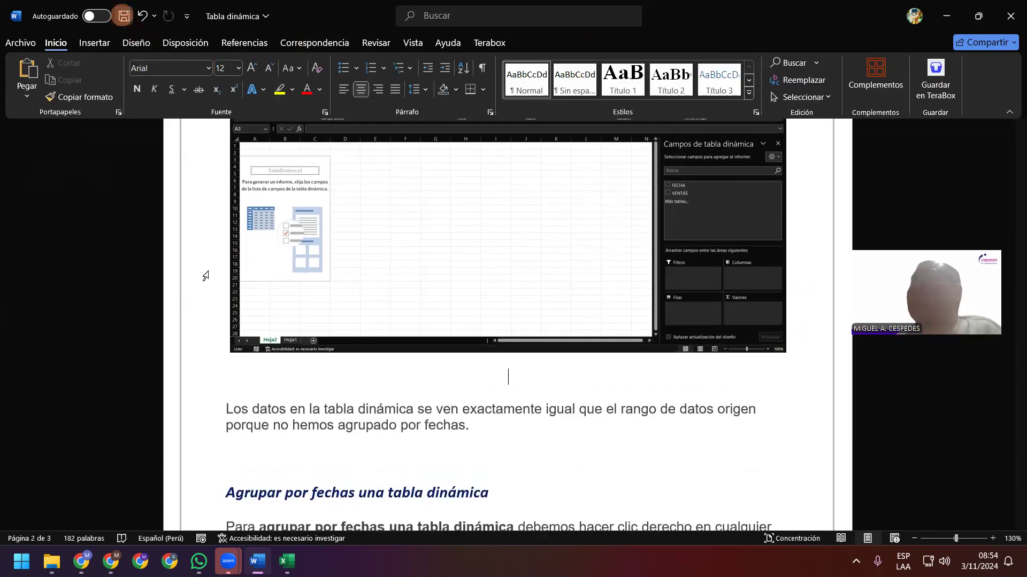
pyautogui.click(123, 16)
pyautogui.click(274, 460)
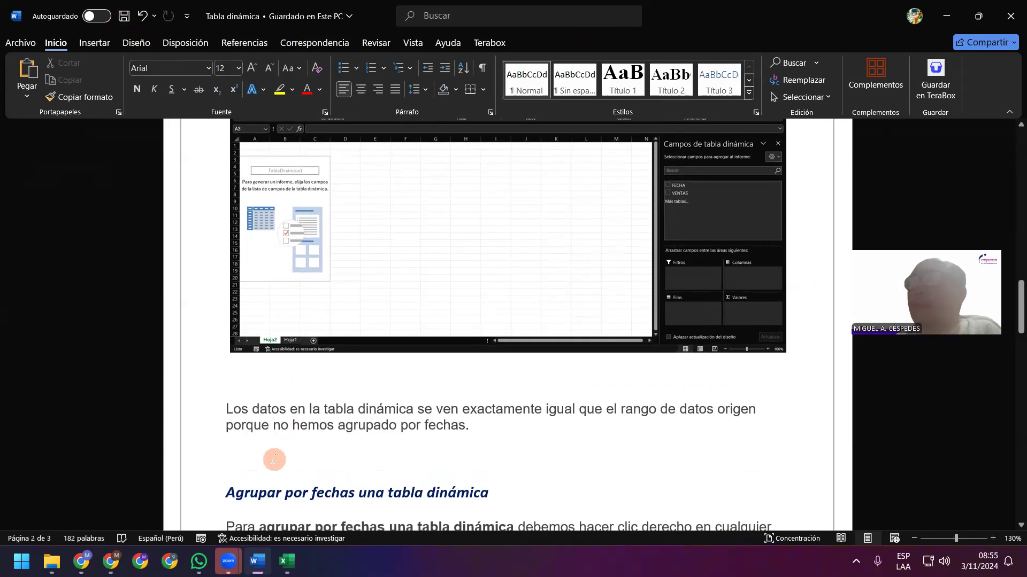
pyautogui.press('Delete')
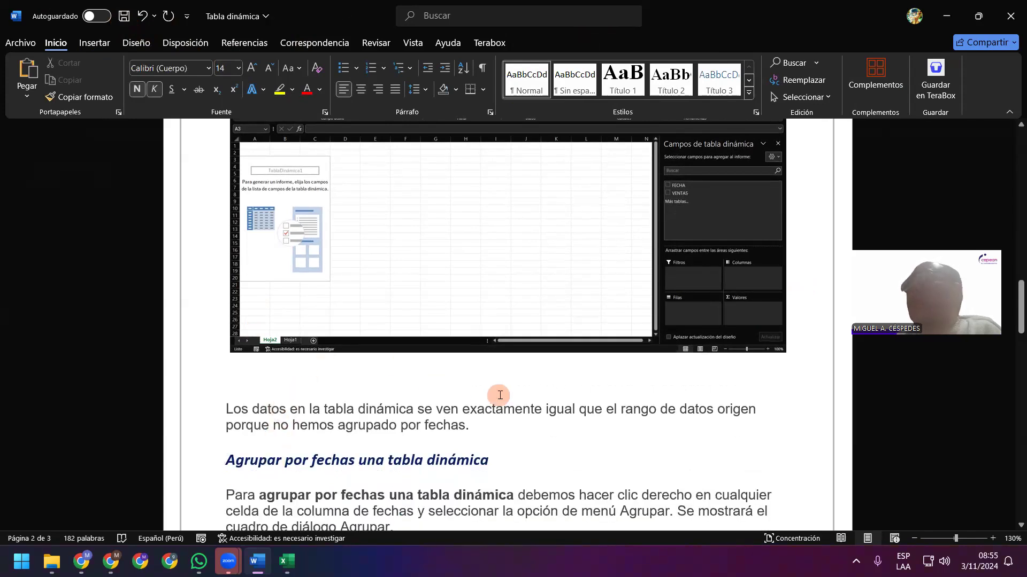
pyautogui.click(500, 395)
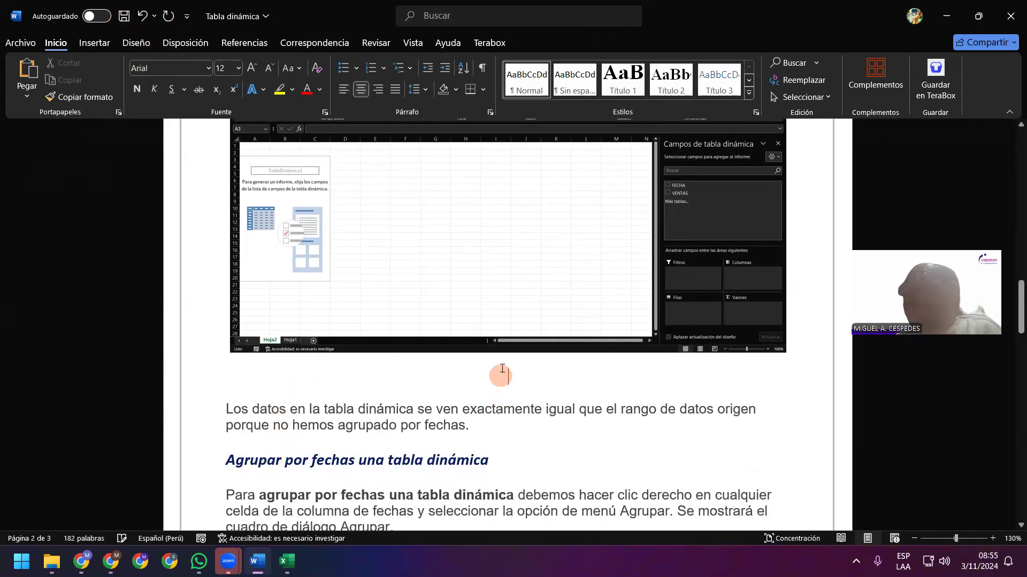
# Switch to Excel, place FECHA in the pivot table's rows and VENTAS in its values, and save the workbook
pyautogui.click(947, 11)
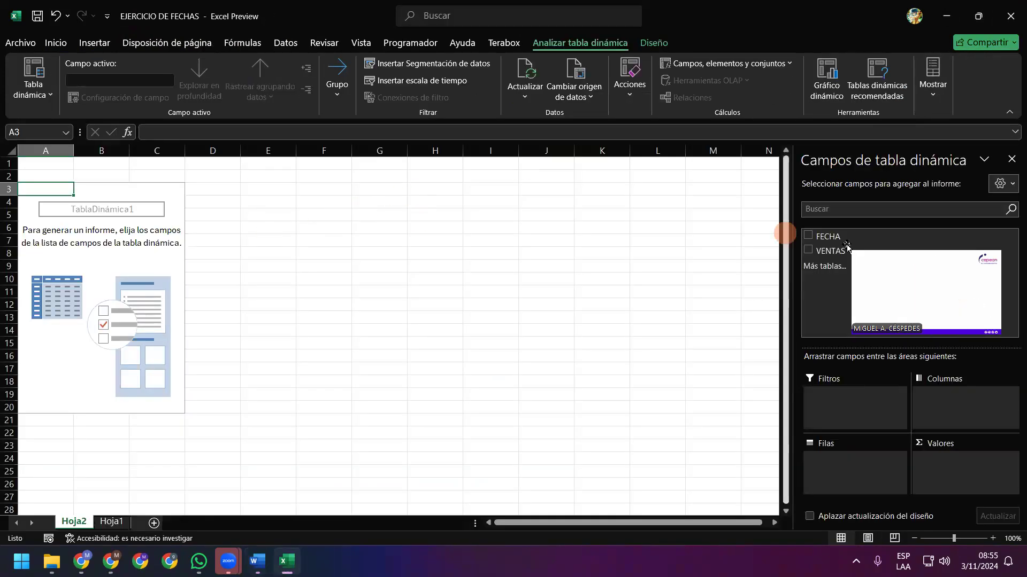
pyautogui.moveTo(836, 235); pyautogui.dragTo(853, 458)
pyautogui.moveTo(830, 236); pyautogui.dragTo(844, 467)
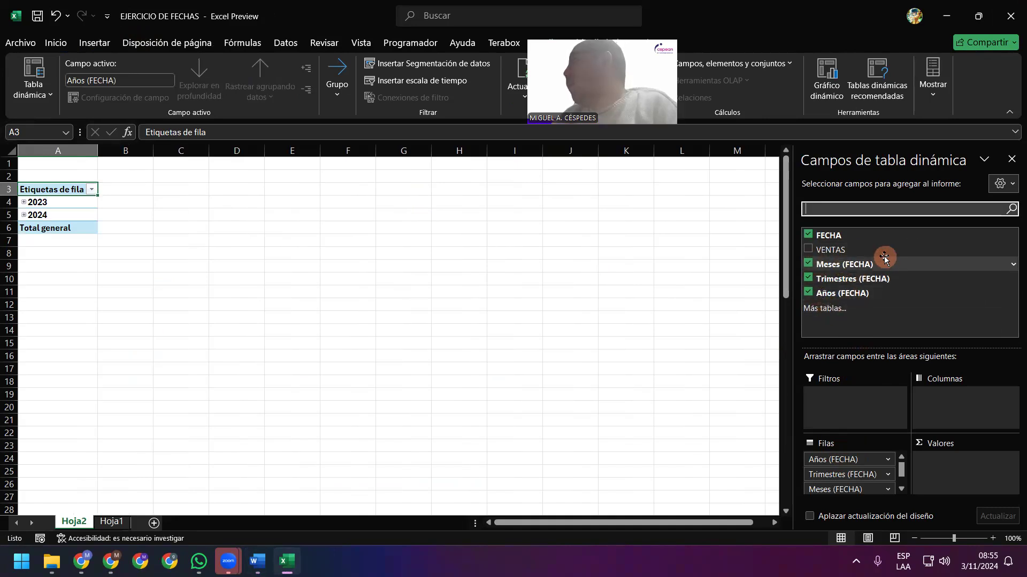
pyautogui.click(829, 249)
pyautogui.moveTo(901, 308); pyautogui.dragTo(962, 459)
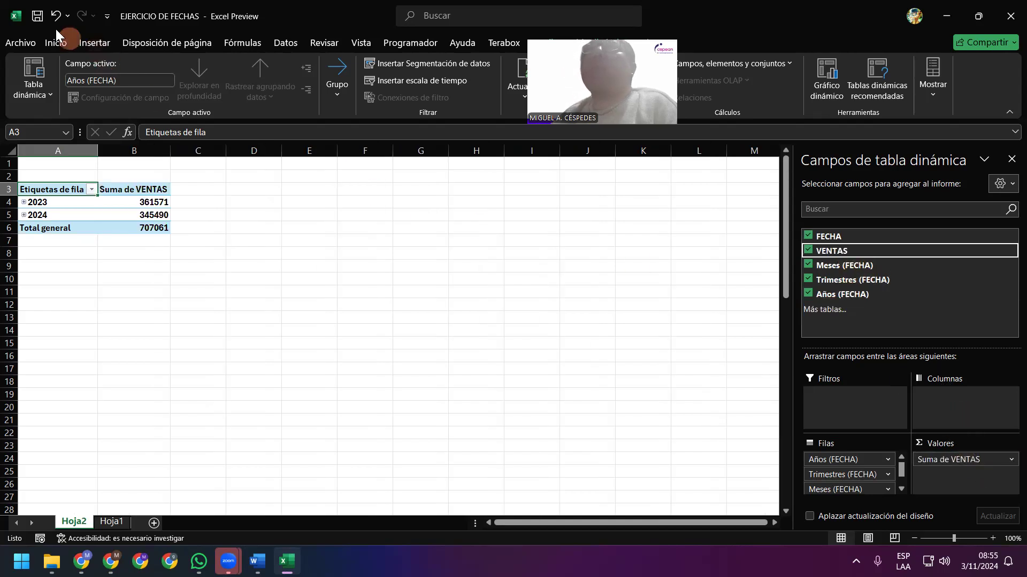
pyautogui.click(35, 16)
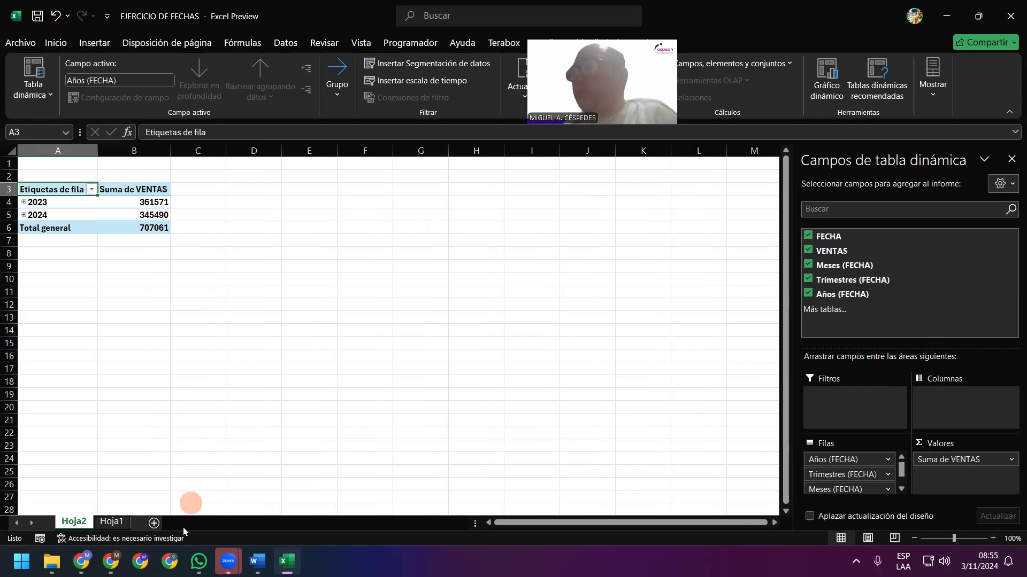
# Return to Word, insert a capture of the Excel window with the filled pivot table in the empty paragraph, and save the document
pyautogui.click(257, 562)
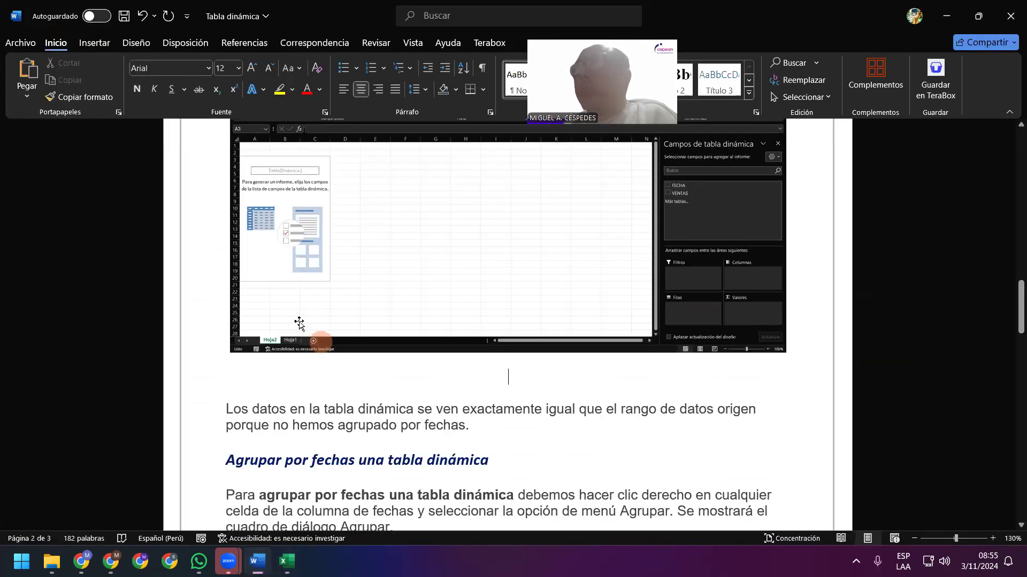
pyautogui.click(93, 39)
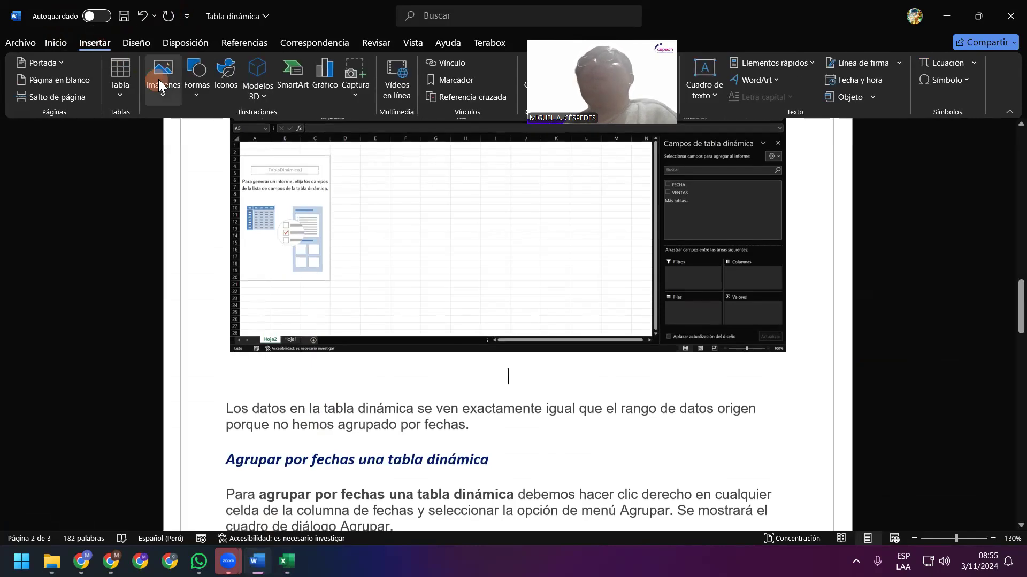
pyautogui.click(351, 94)
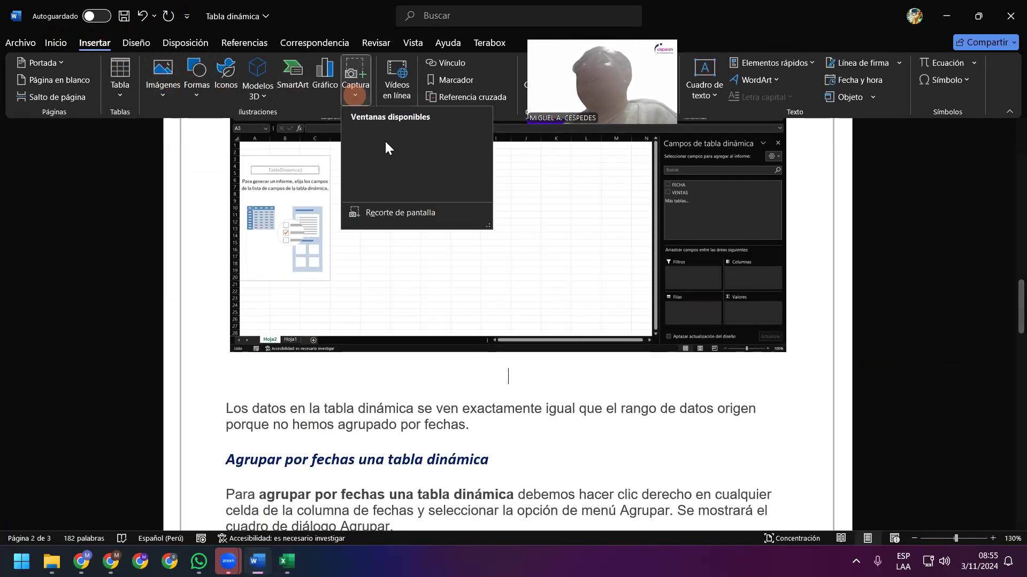
pyautogui.click(438, 167)
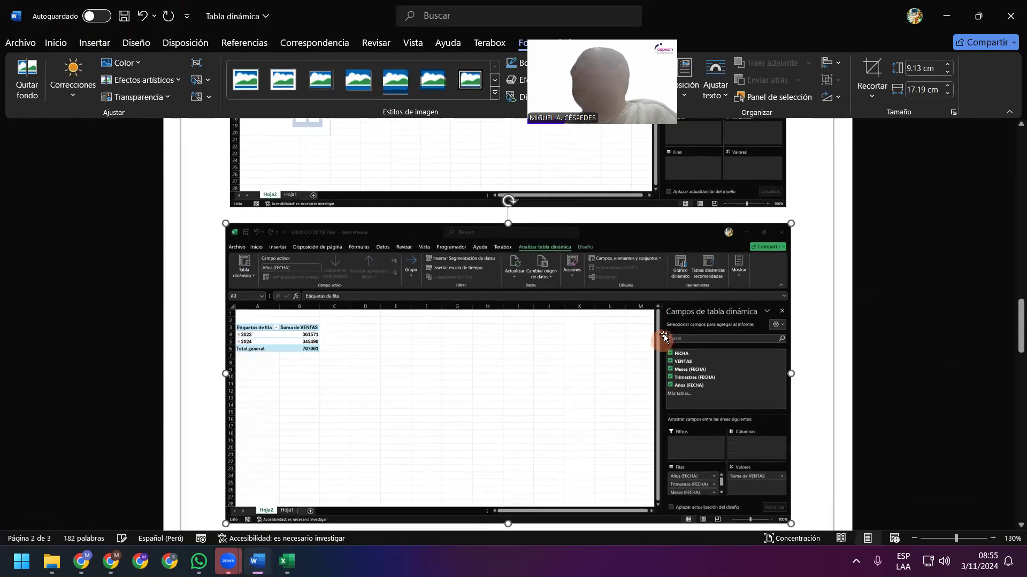
pyautogui.scroll(-3, 654, 347)
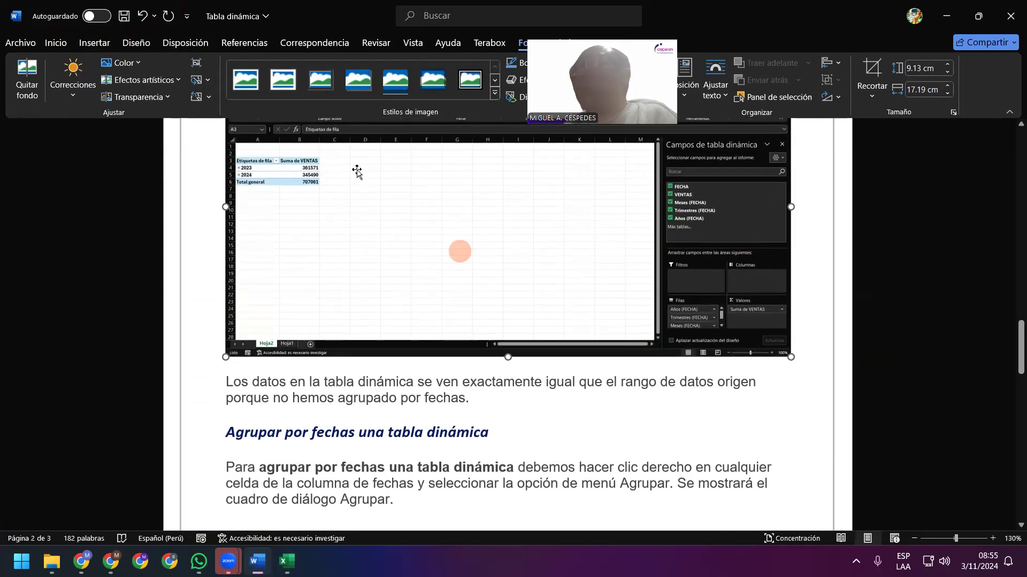
pyautogui.click(126, 15)
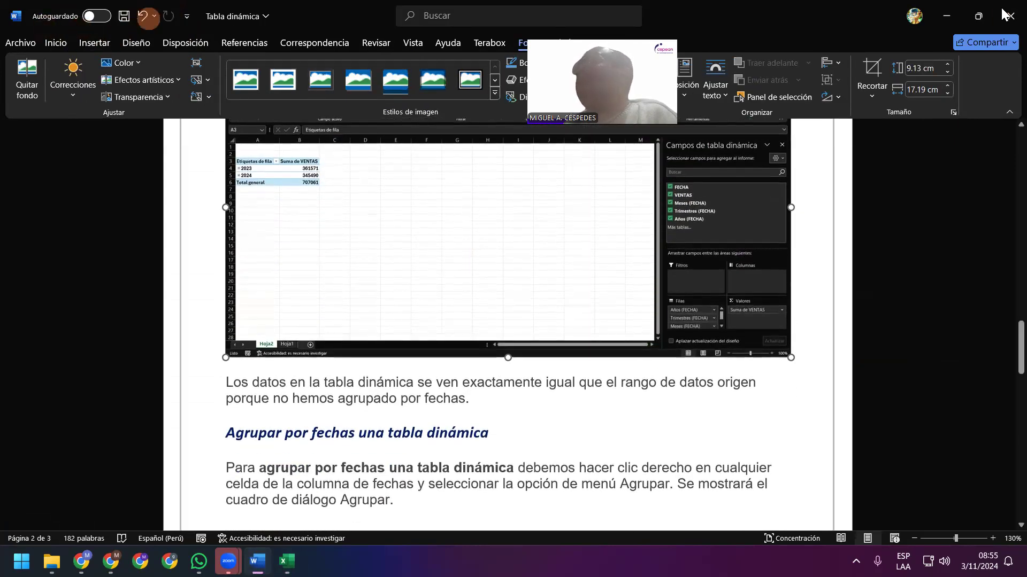
# Switch to Excel, enlarge the field areas of the pivot table and collapse the ribbon to show all row fields
pyautogui.click(956, 13)
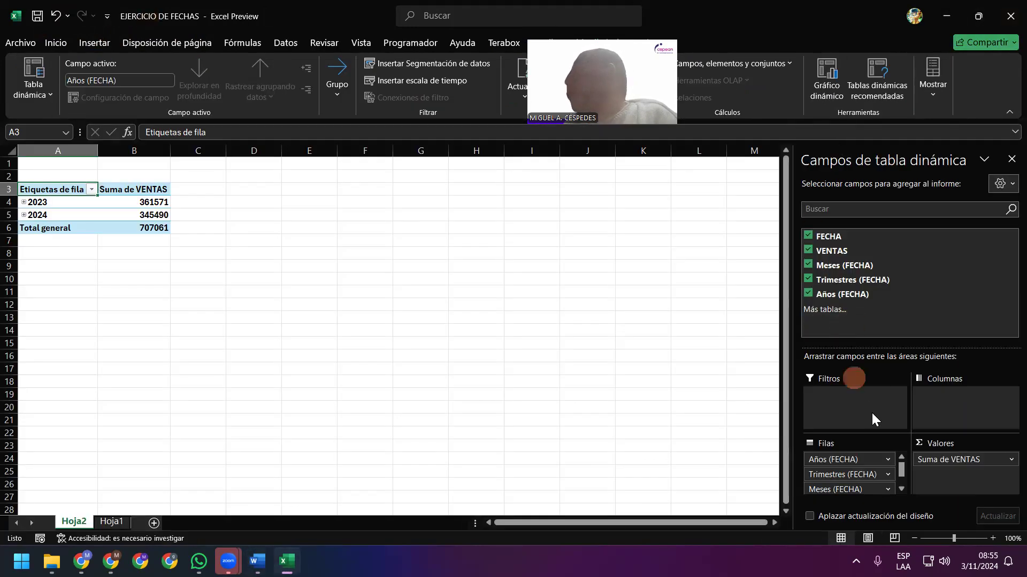
pyautogui.moveTo(891, 349); pyautogui.dragTo(891, 332)
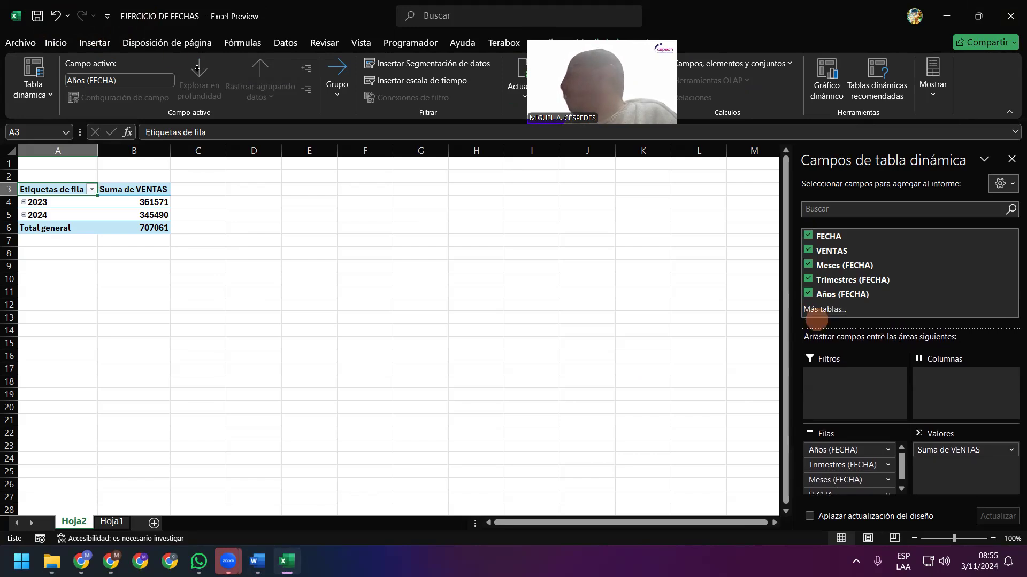
pyautogui.click(65, 48)
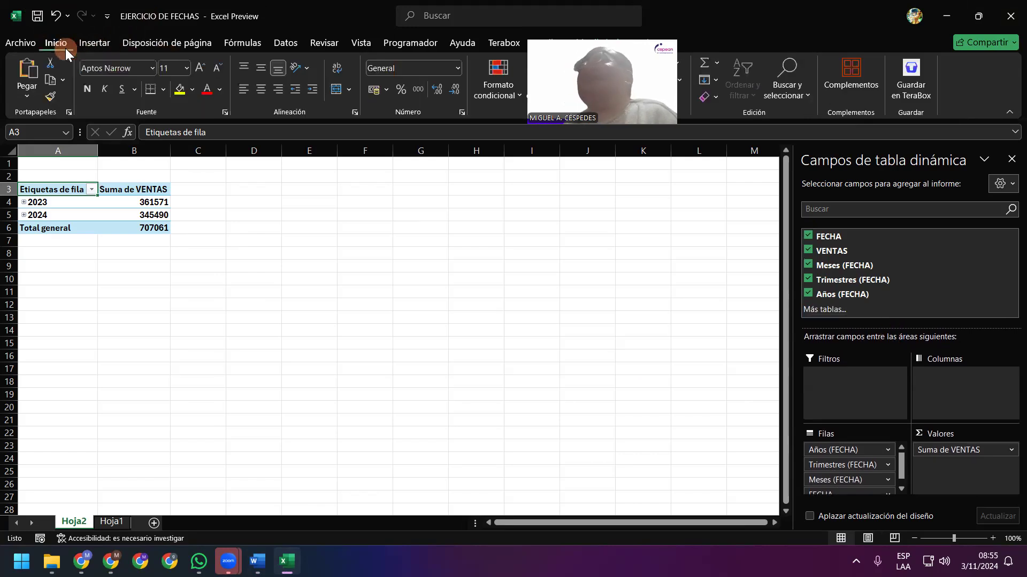
pyautogui.doubleClick(66, 48)
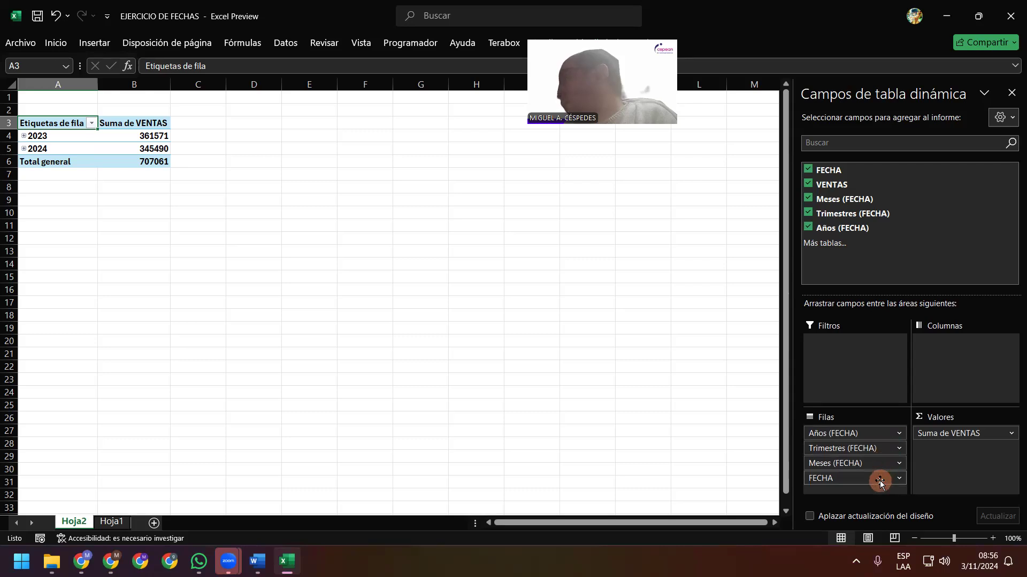
# Expand the 2023 group in the pivot table
pyautogui.click(24, 136)
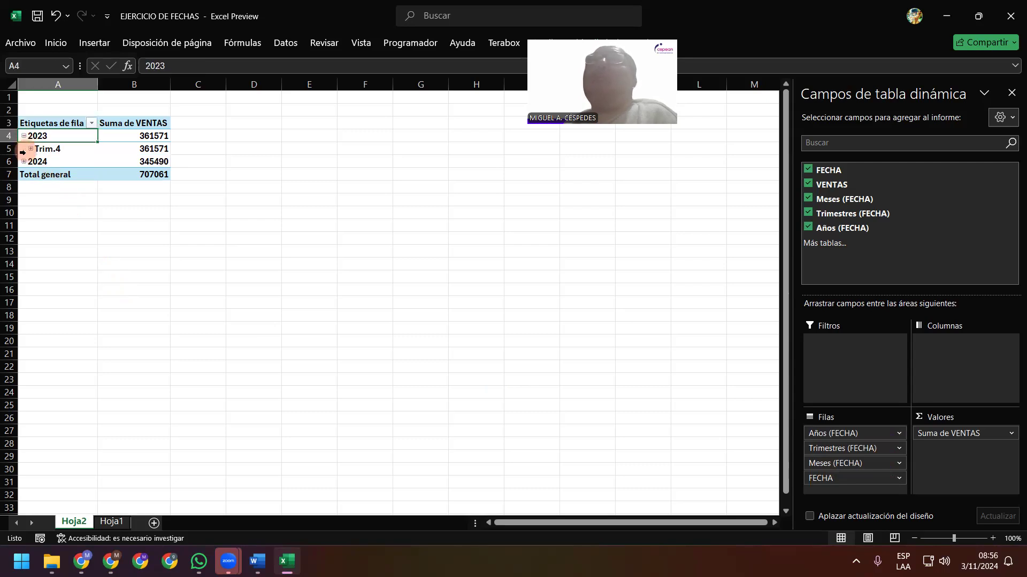
# Expand 2024 in the pivot table, and open Trim.4 of 2023 and Trim.1 of 2024 to show their months
pyautogui.click(25, 162)
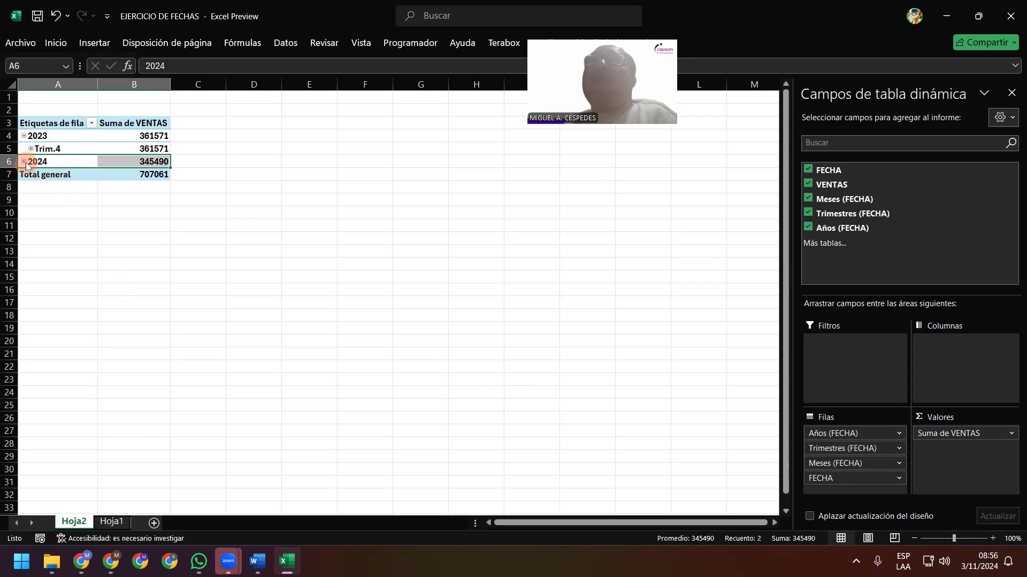
pyautogui.click(24, 161)
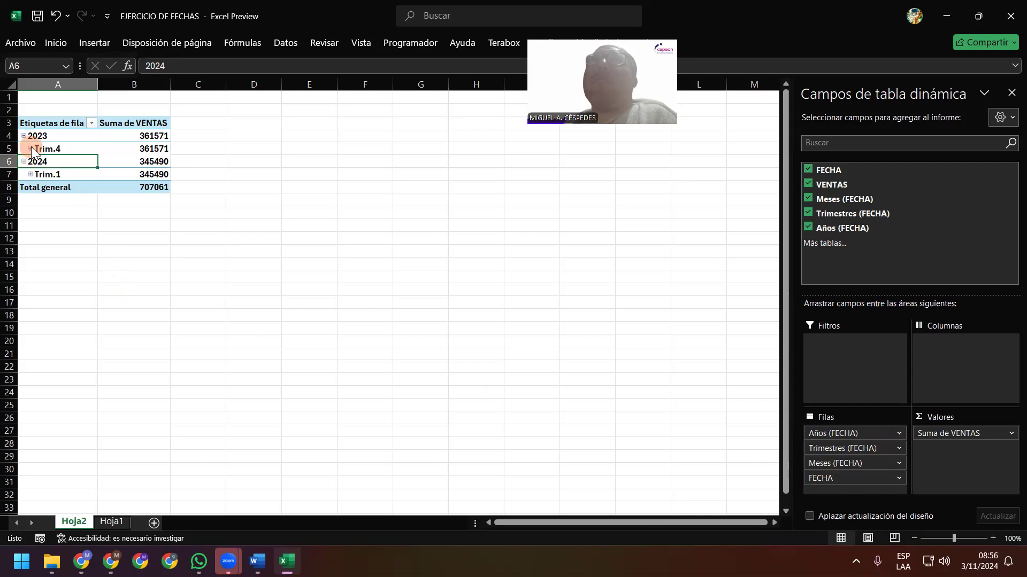
pyautogui.click(31, 149)
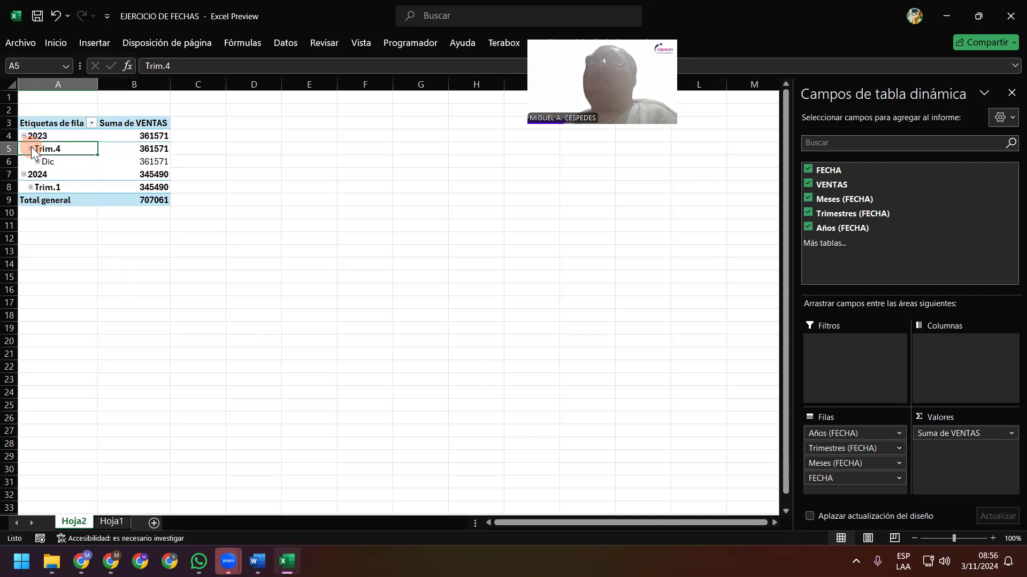
pyautogui.click(31, 187)
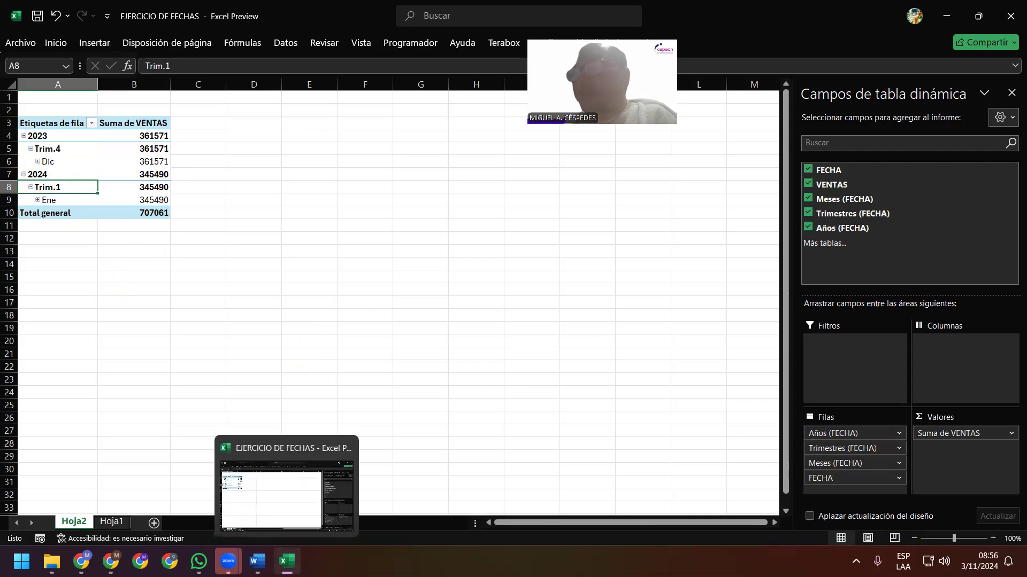
# In the Word document Tabla dinámica, insert a screenshot of the Excel window on a new line below the pivot table picture and save
pyautogui.click(287, 561)
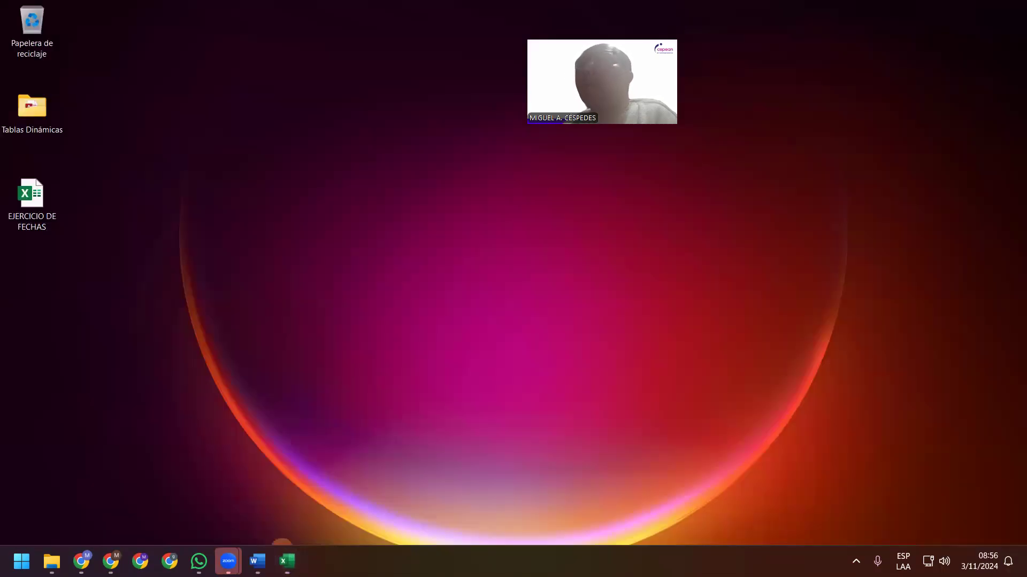
pyautogui.click(286, 561)
pyautogui.click(257, 562)
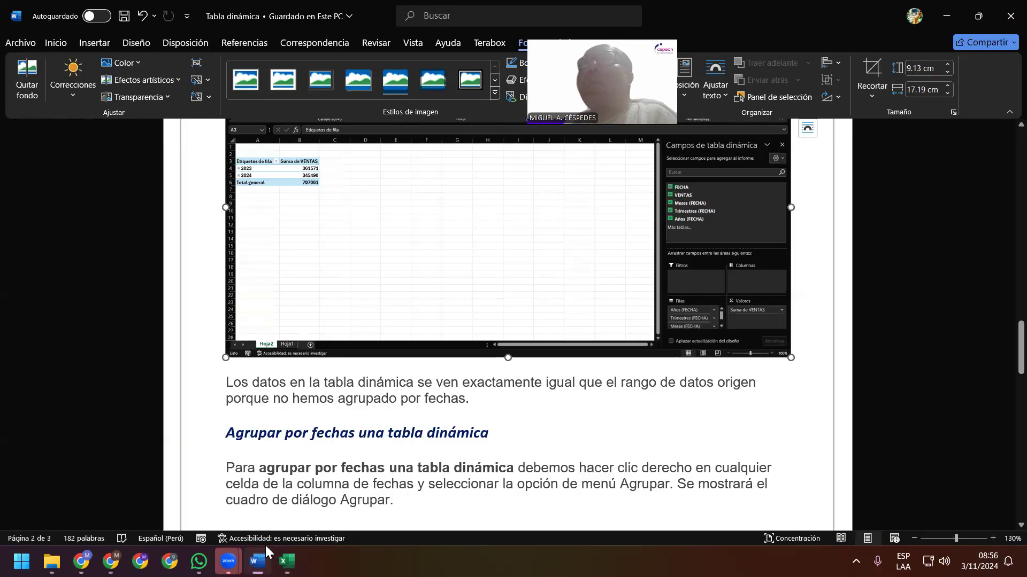
pyautogui.click(821, 351)
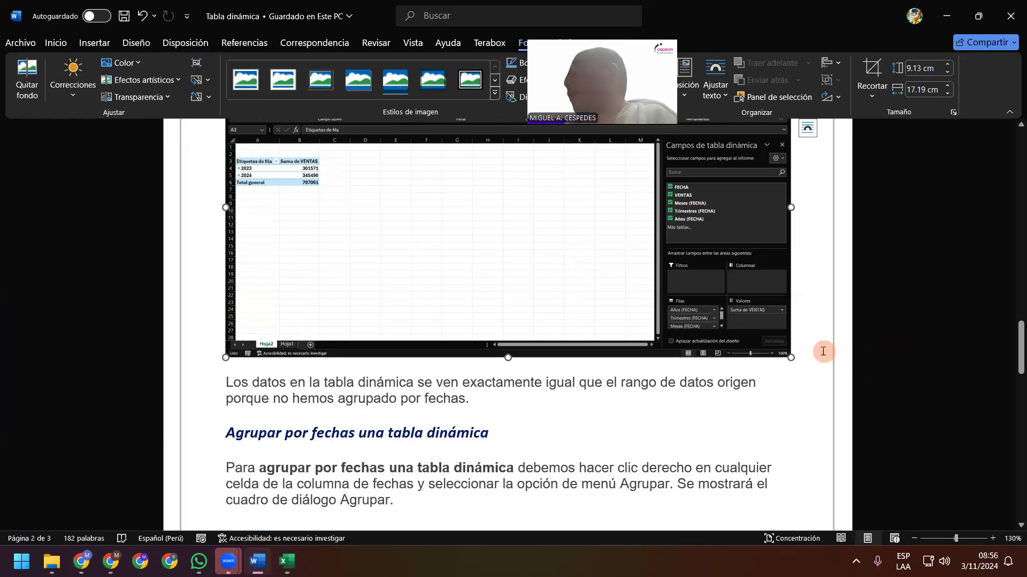
pyautogui.press('Return')
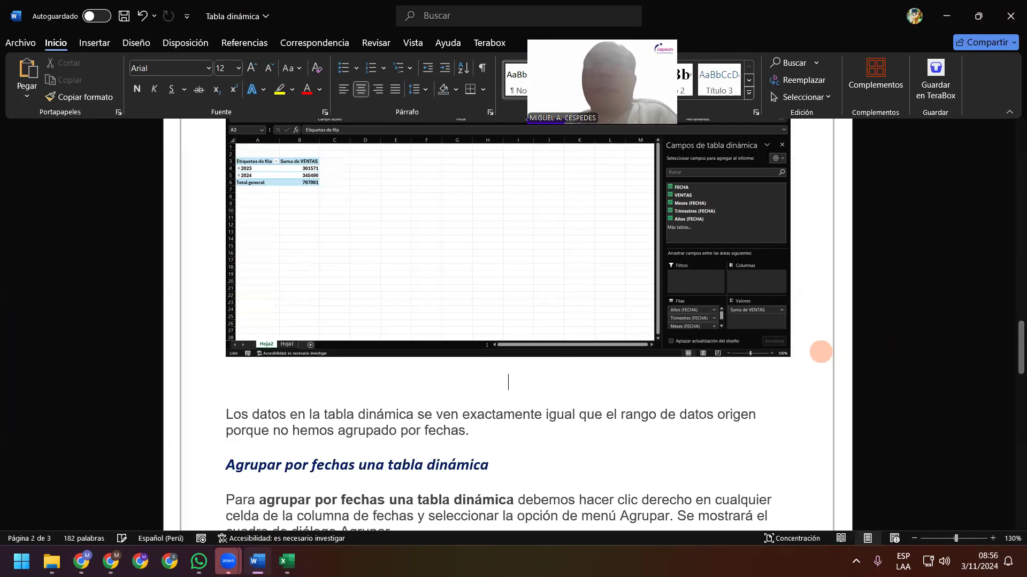
pyautogui.click(91, 44)
pyautogui.click(356, 96)
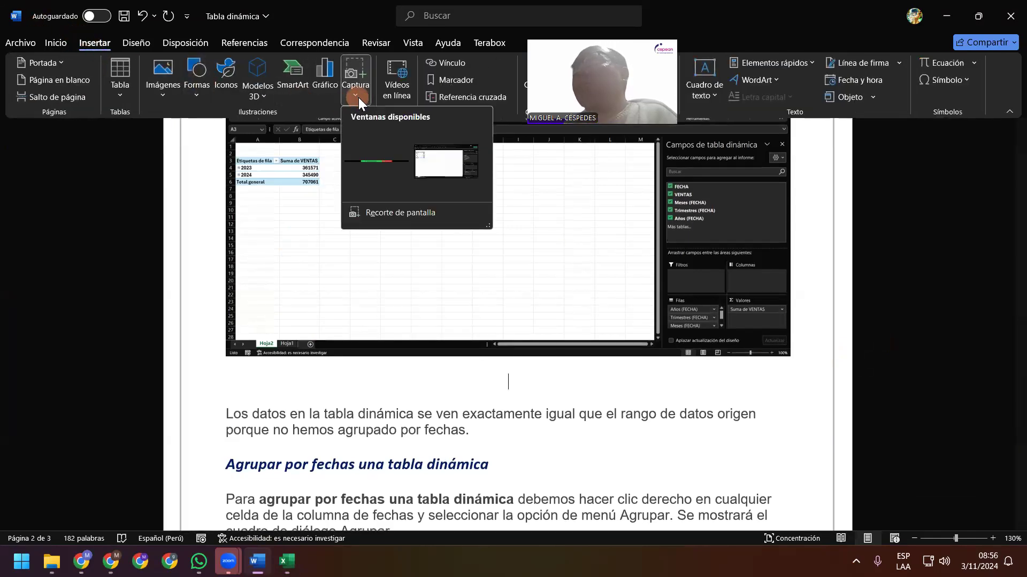
pyautogui.click(446, 160)
pyautogui.click(497, 339)
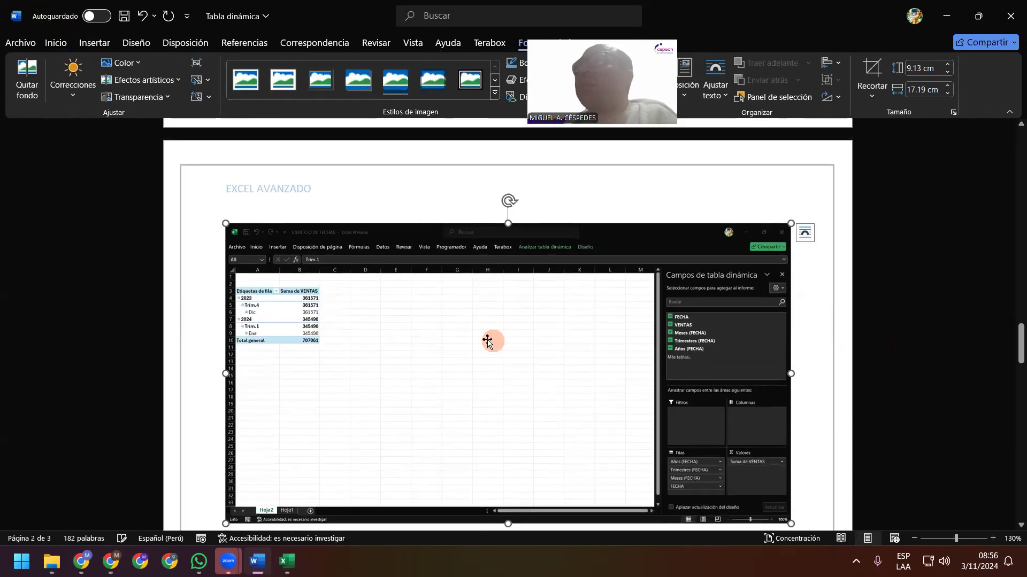
pyautogui.click(104, 13)
pyautogui.click(123, 16)
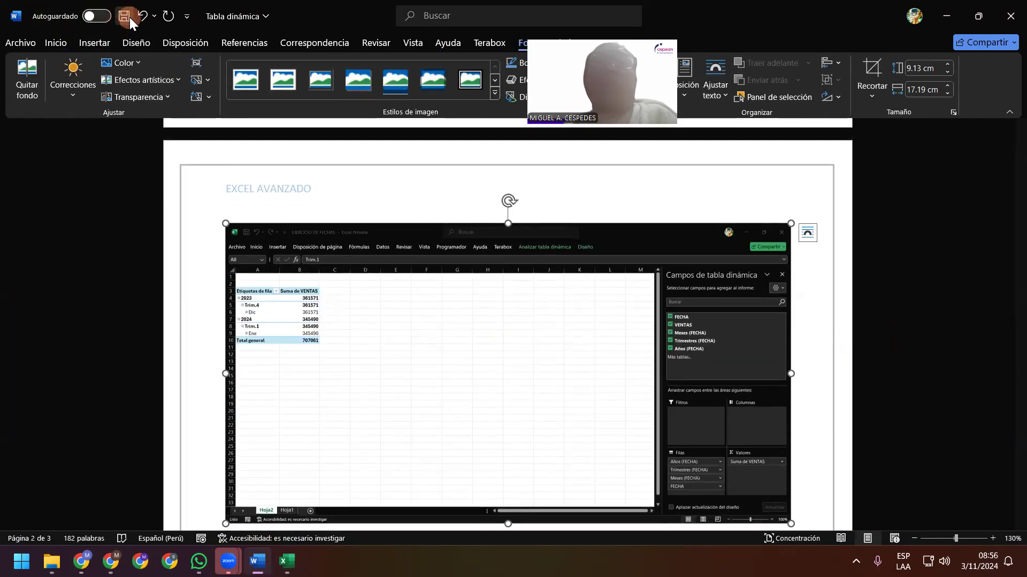
pyautogui.scroll(-3, 550, 475)
pyautogui.scroll(-1, 556, 463)
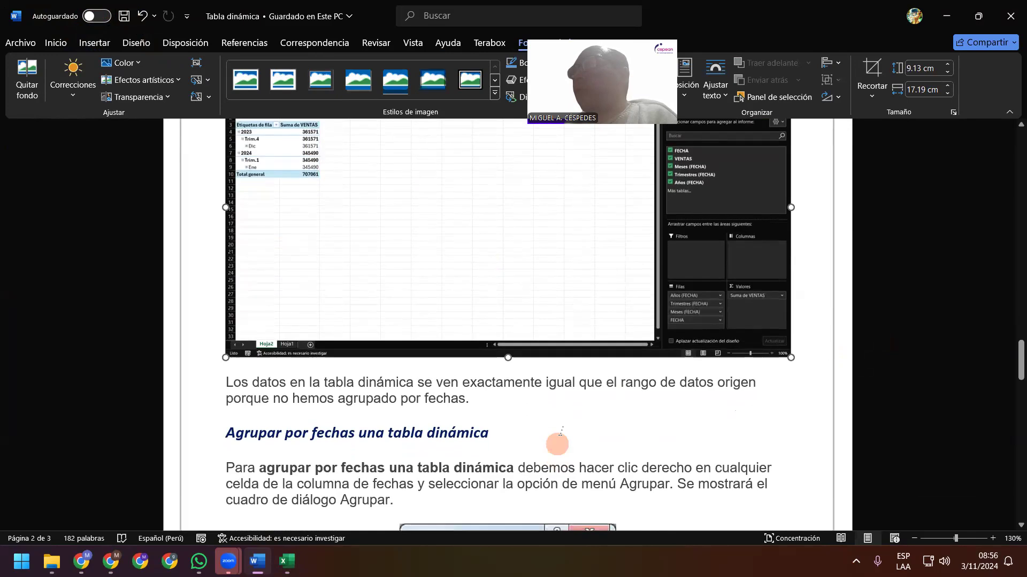
pyautogui.click(802, 353)
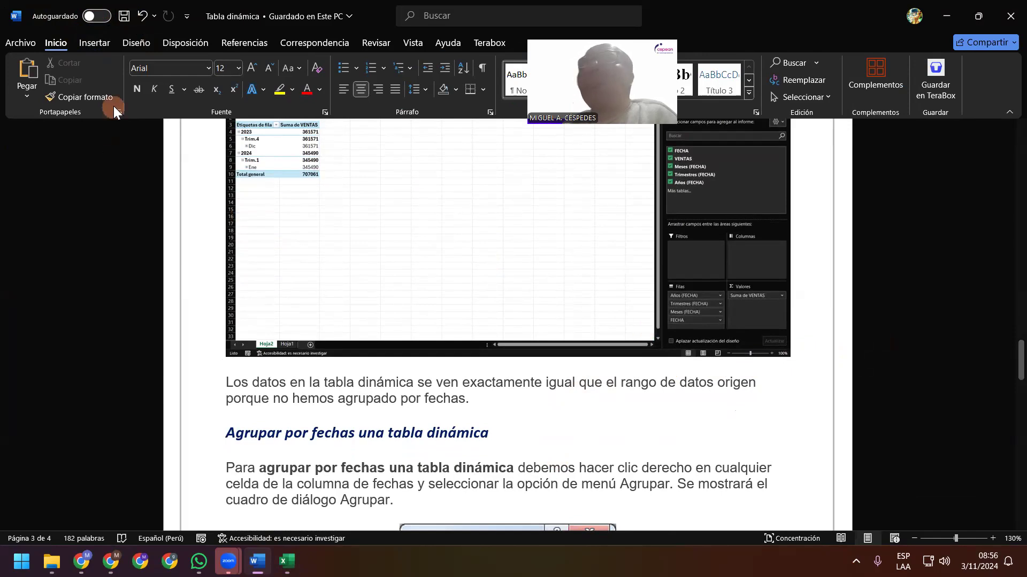
pyautogui.click(110, 14)
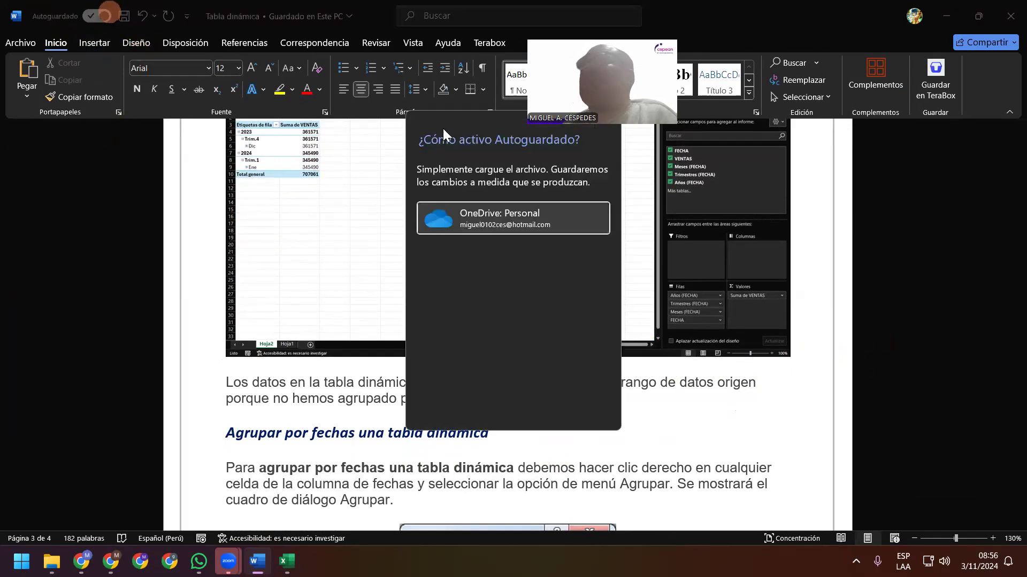
pyautogui.click(540, 140)
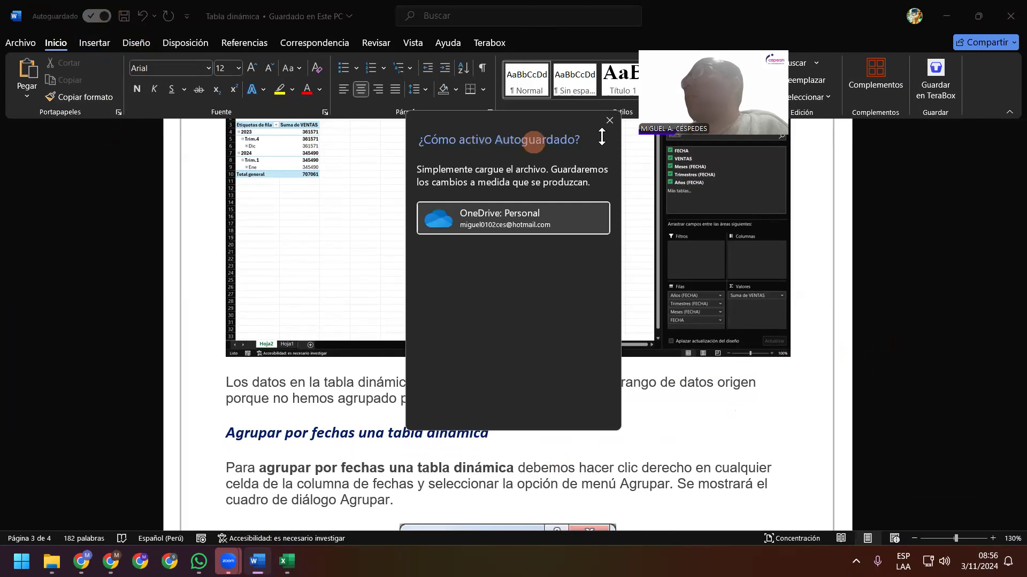
pyautogui.click(383, 217)
# Delete the old Agrupar dialog picture under "Agrupar por fechas una tabla dinámica" and save the document
pyautogui.scroll(-3, 415, 279)
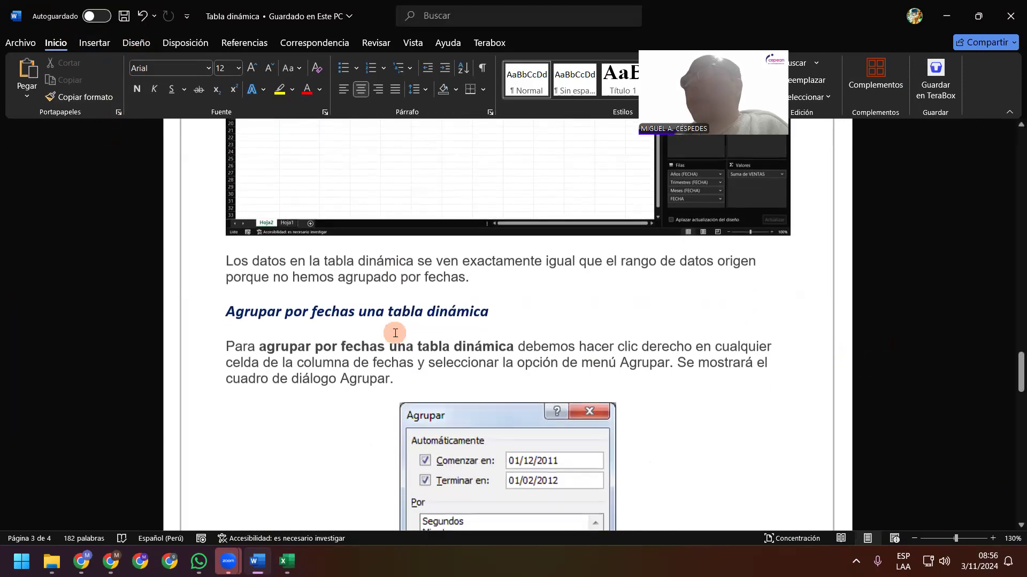
pyautogui.scroll(-3, 465, 326)
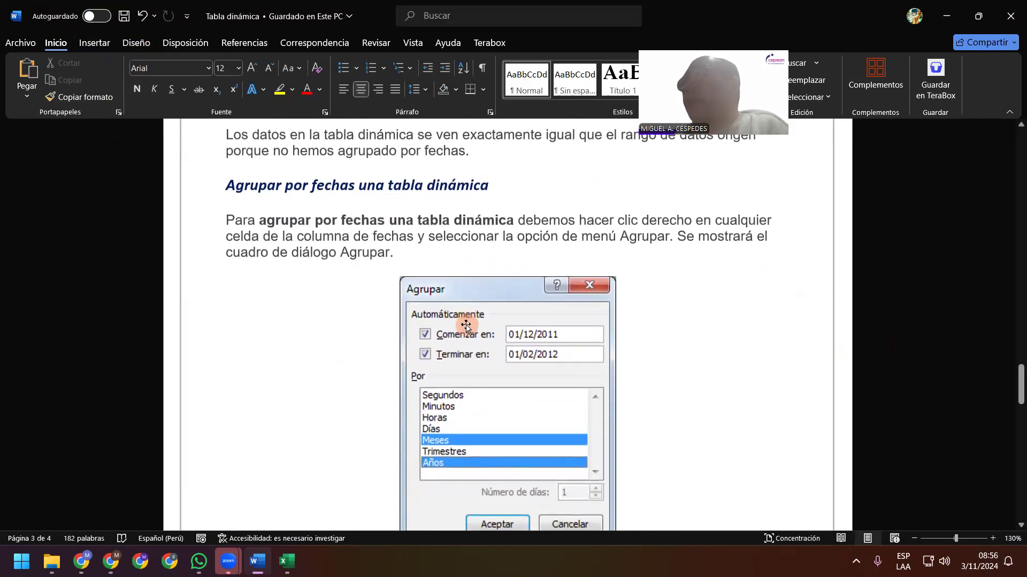
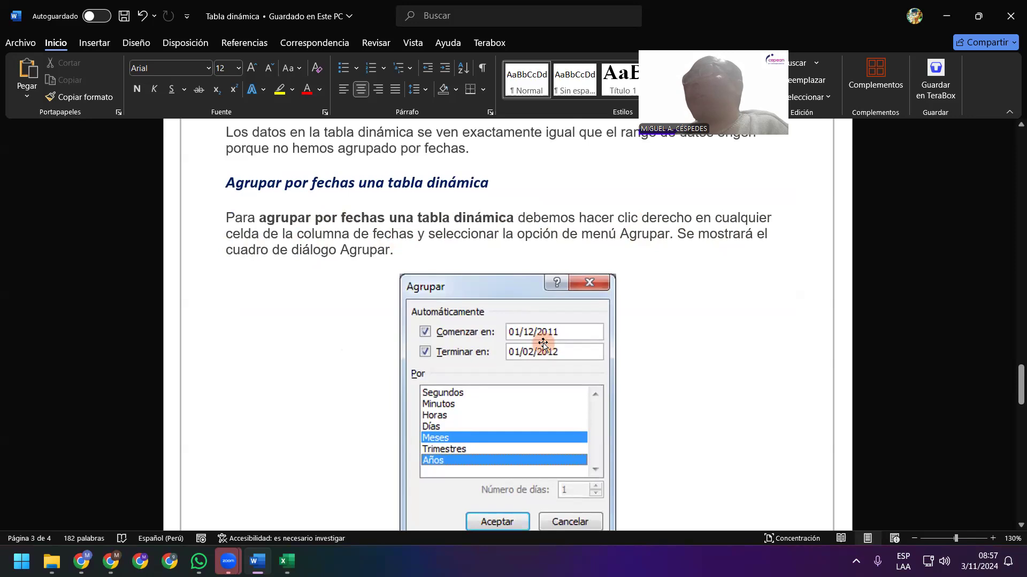
pyautogui.scroll(-3, 543, 345)
pyautogui.click(522, 316)
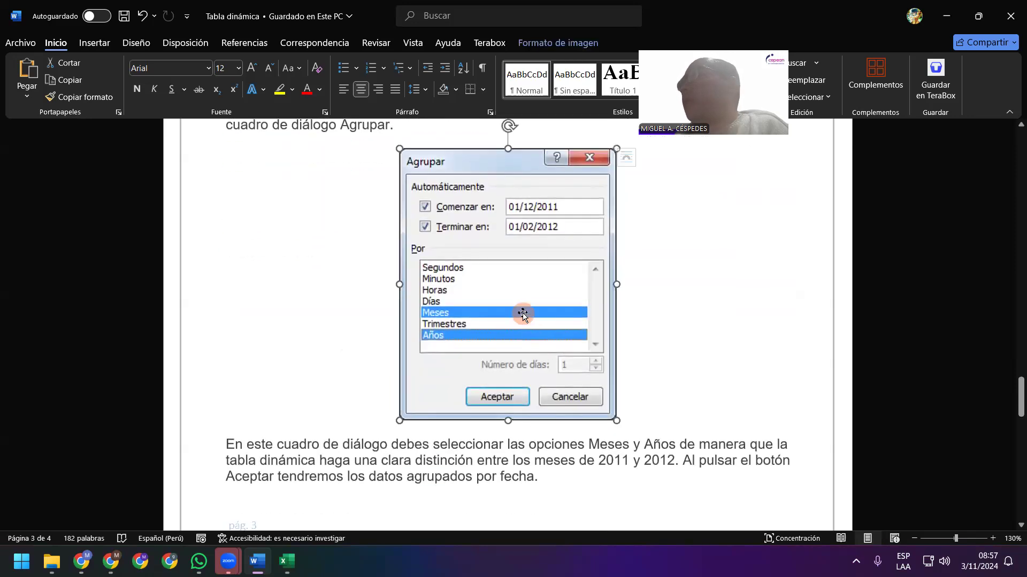
pyautogui.press('Delete')
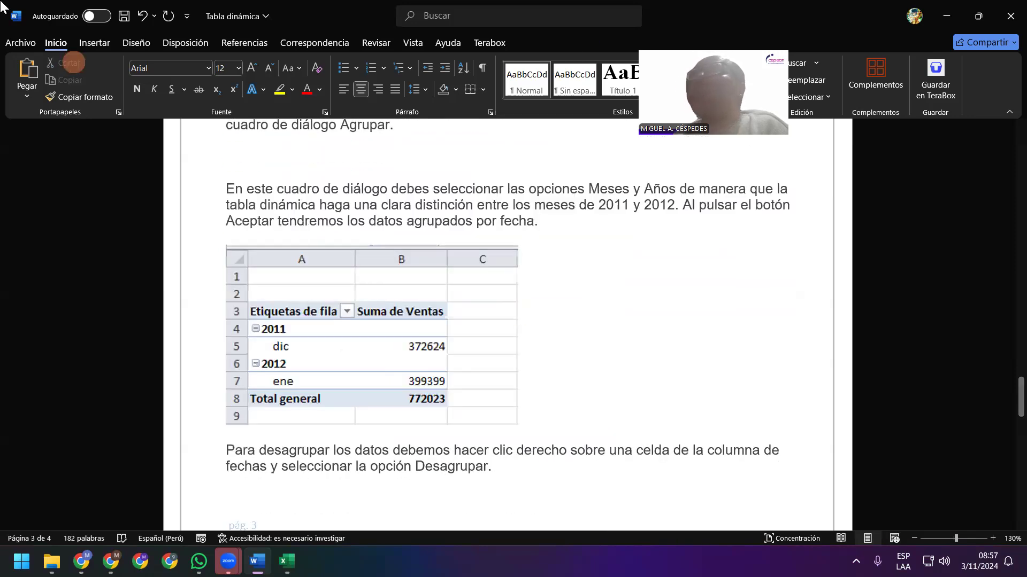
pyautogui.click(122, 18)
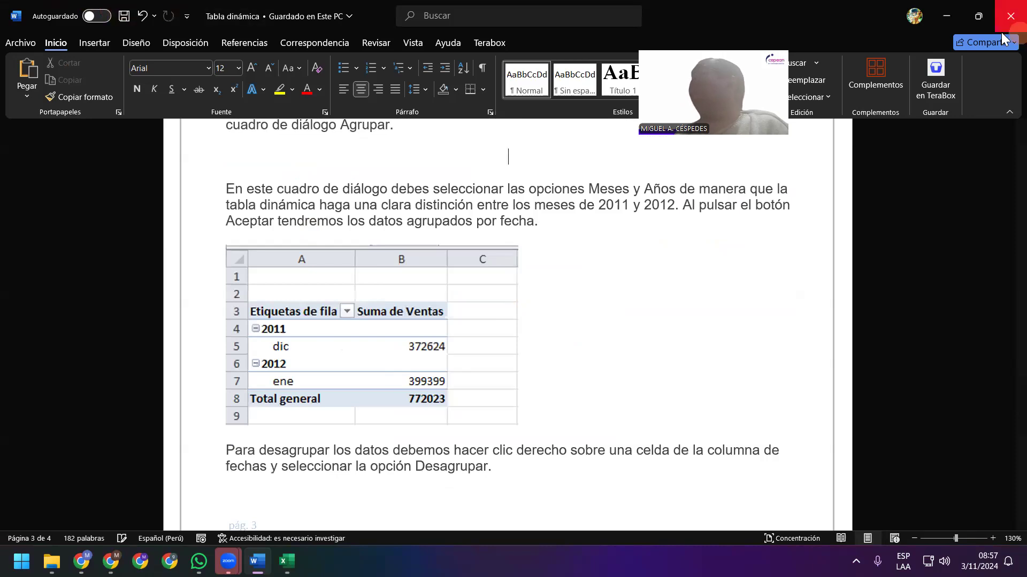
# Switch to the Excel workbook and examine the Agrupar options for the 2023 row label without changing them
pyautogui.click(947, 20)
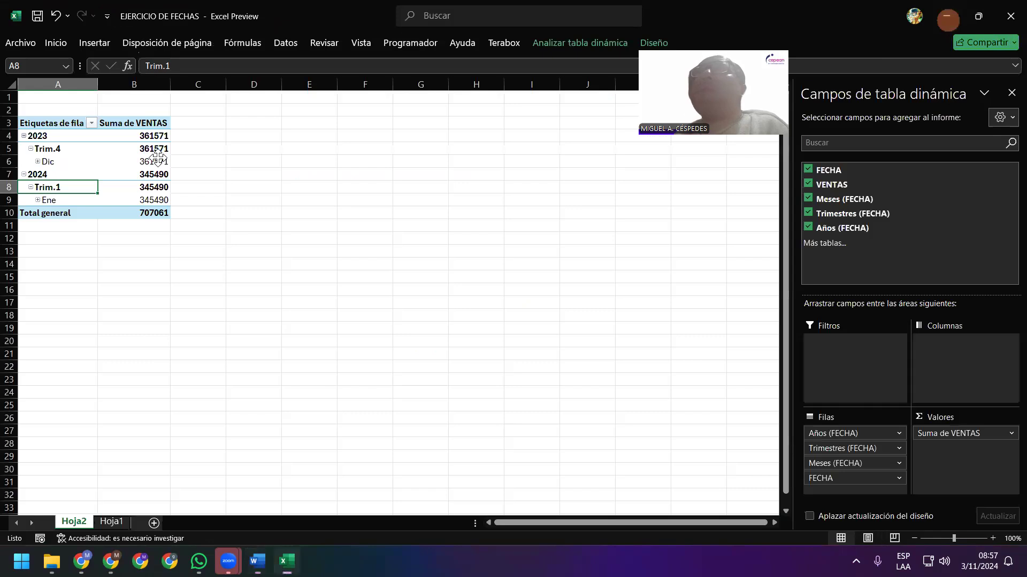
pyautogui.rightClick(65, 133)
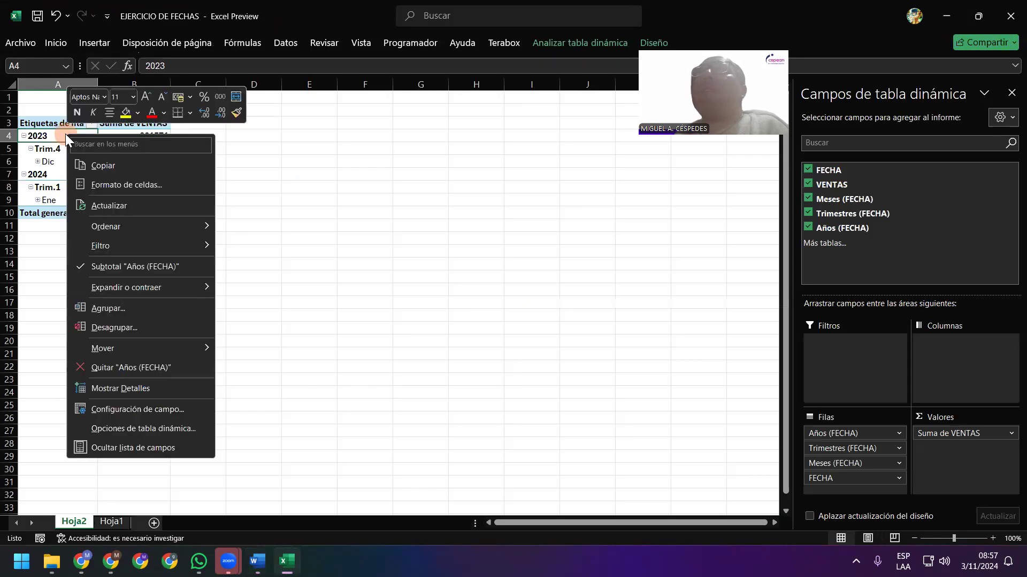
pyautogui.click(123, 308)
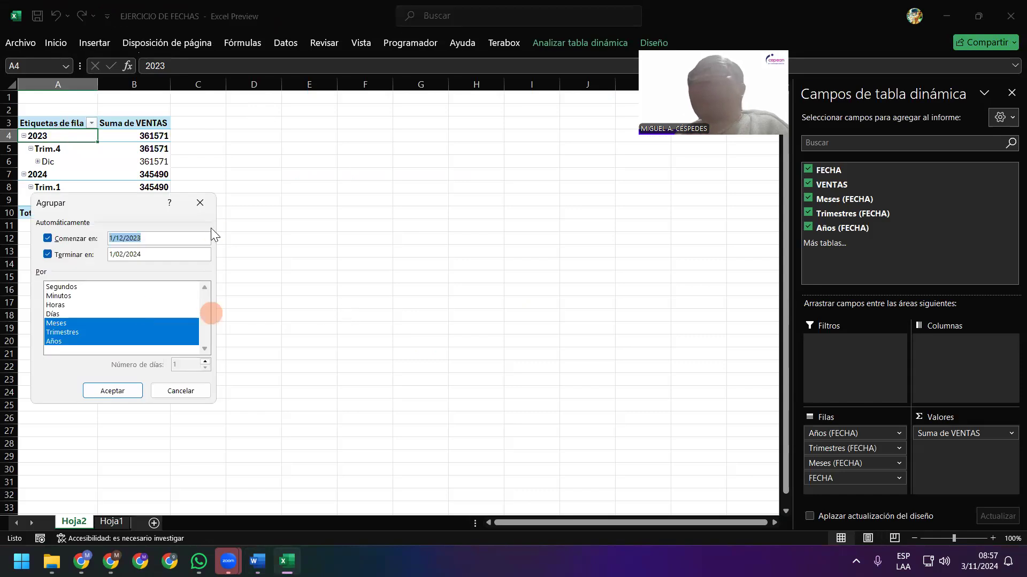
pyautogui.click(201, 202)
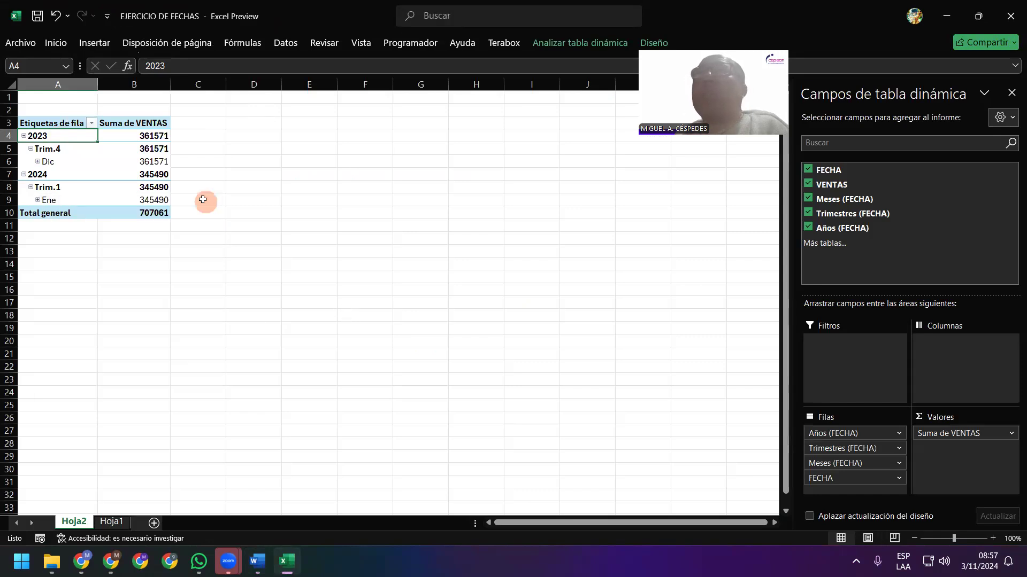
# Capture a screen snip of the pivot table worksheet with the context menu of the 2023 label open at Agrupar
pyautogui.rightClick(88, 137)
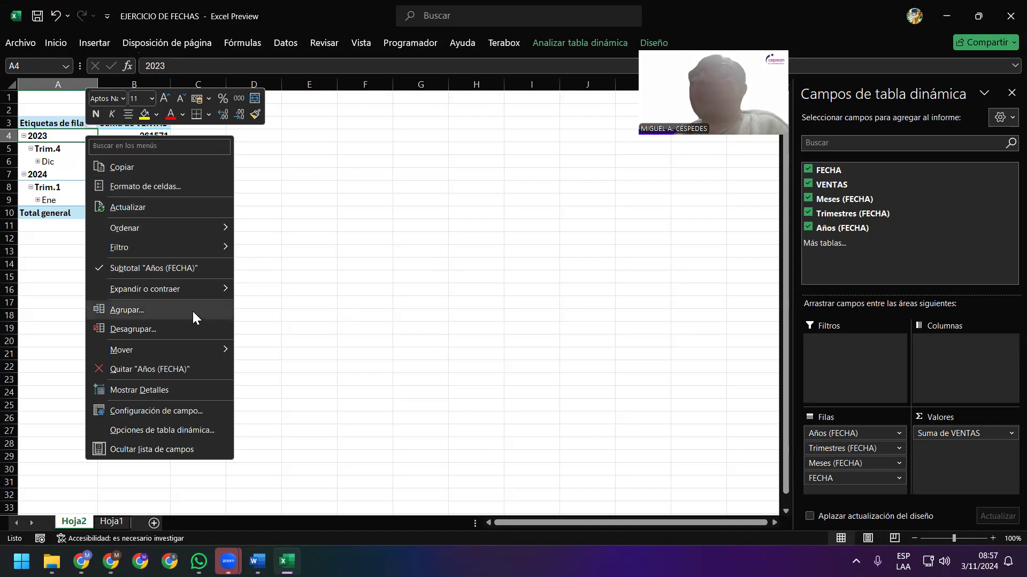
pyautogui.press('Scroll_Lock')
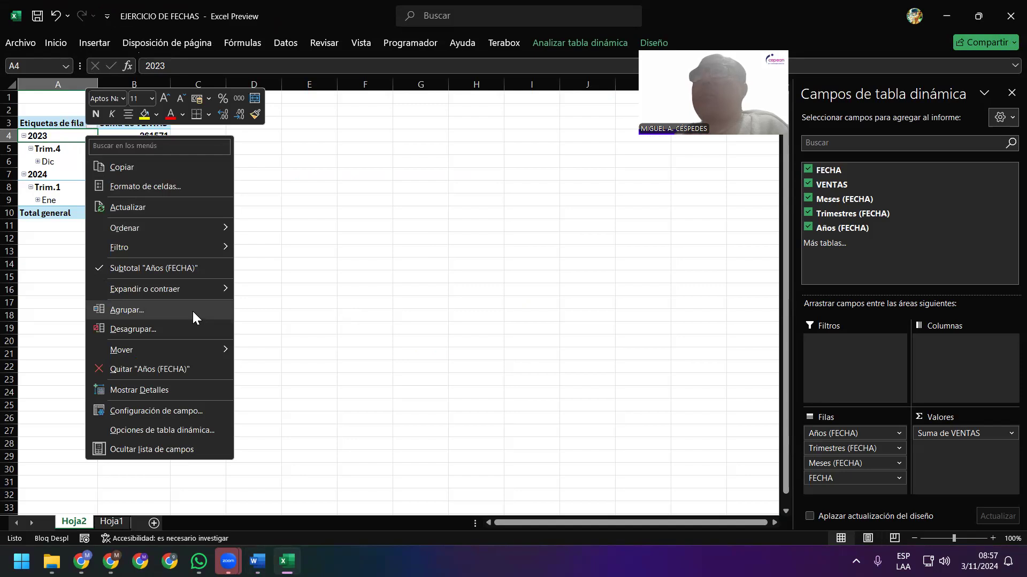
pyautogui.press('Scroll_Lock')
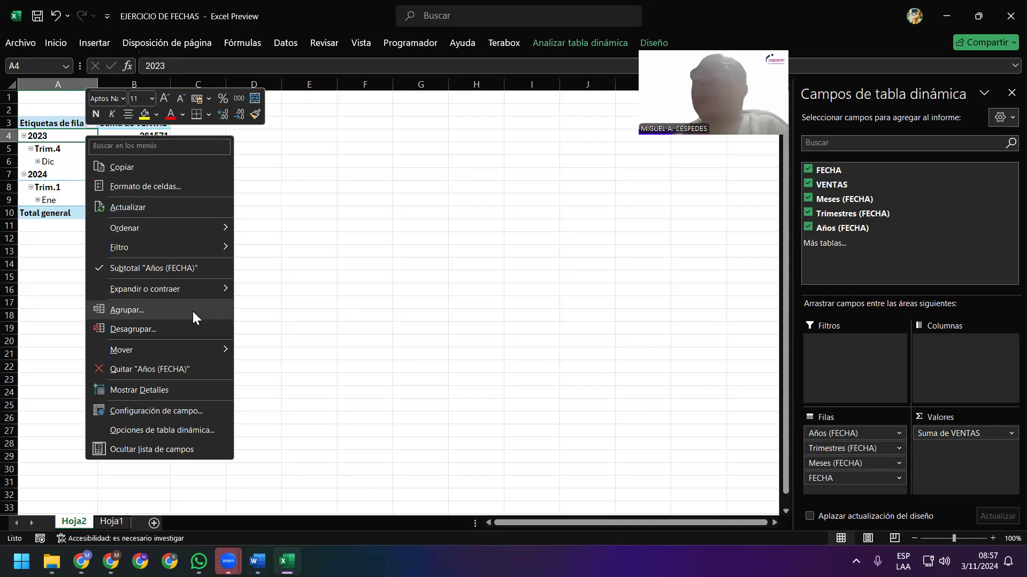
pyautogui.press('super+shift+s')
pyautogui.moveTo(1, 2); pyautogui.dragTo(608, 470)
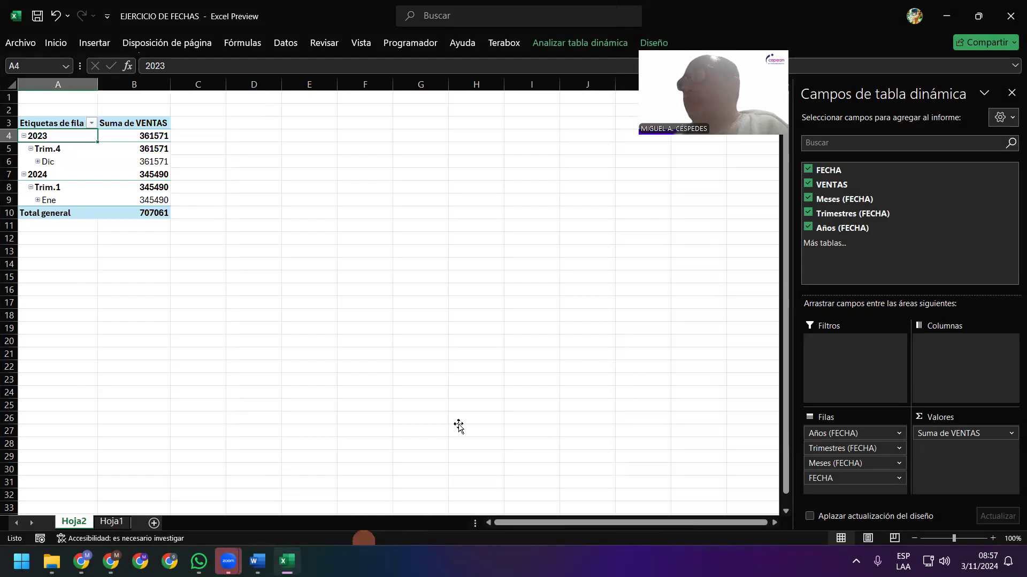
# Switch to Word and paste the snip, keeping source formatting, in the blank line after the paragraph about the Agrupar dialog
pyautogui.hotkey('alt', 'Tab')
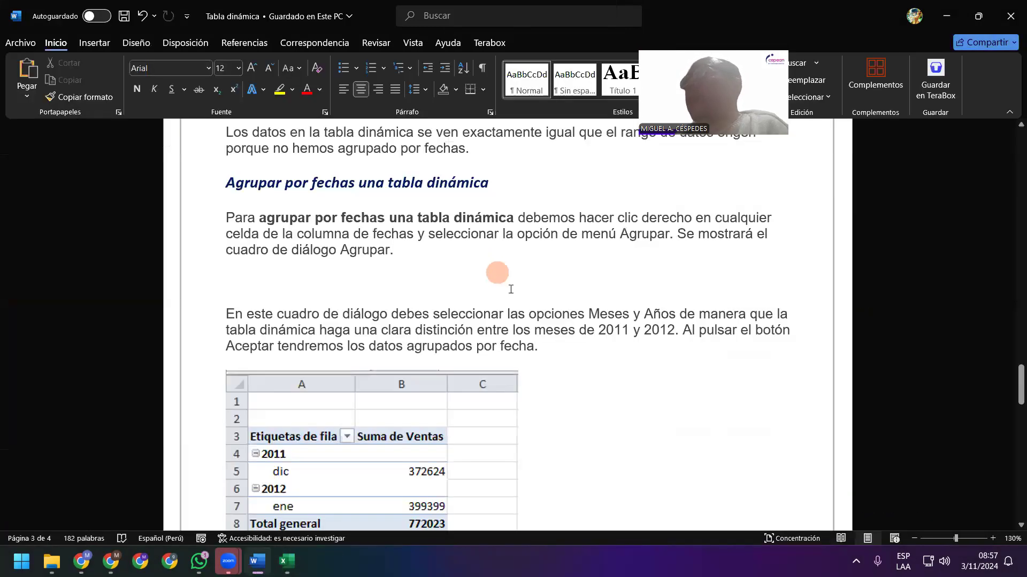
pyautogui.rightClick(513, 284)
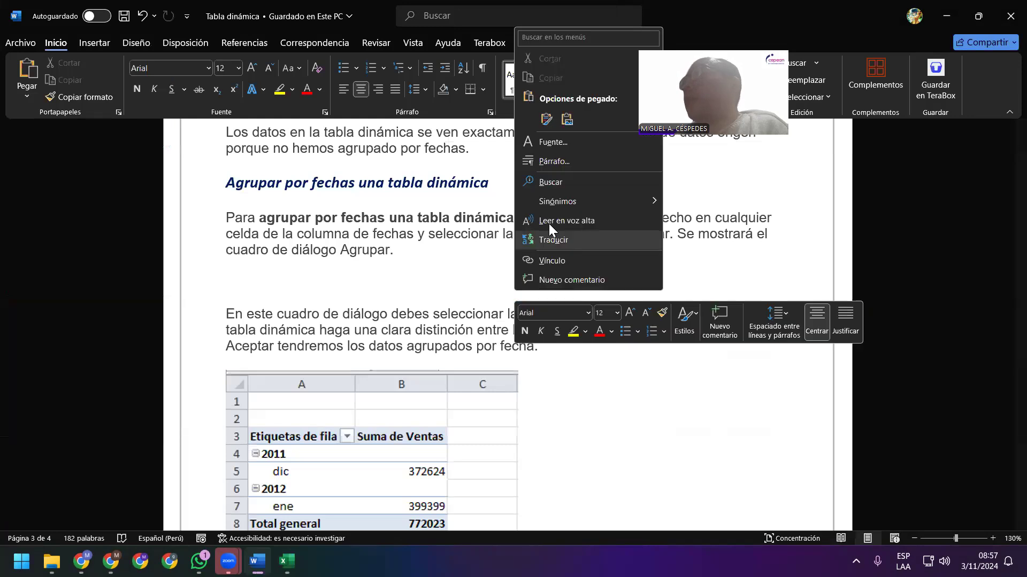
pyautogui.click(546, 119)
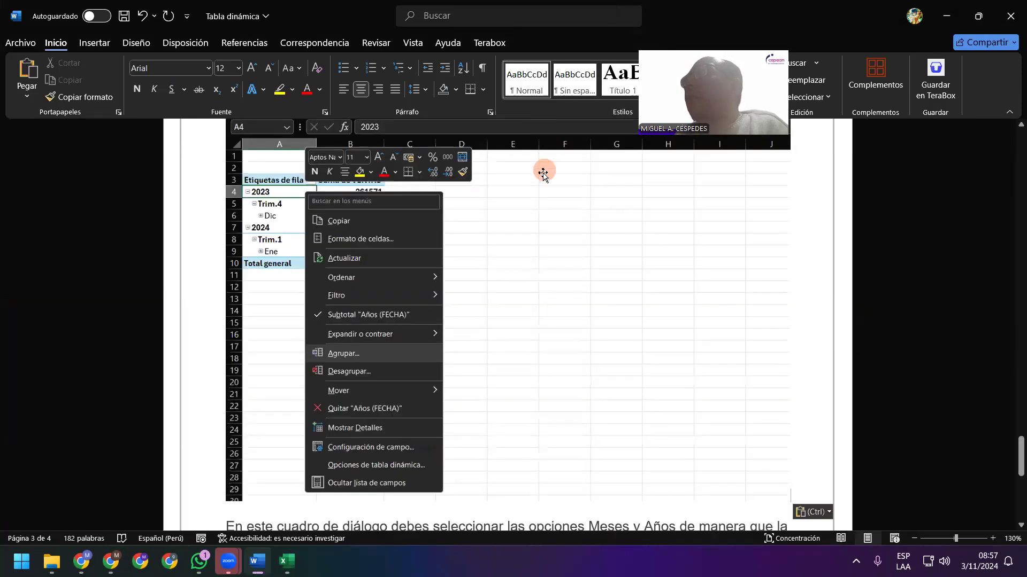
# Set the height of the pasted context menu picture to 10 cm
pyautogui.click(516, 241)
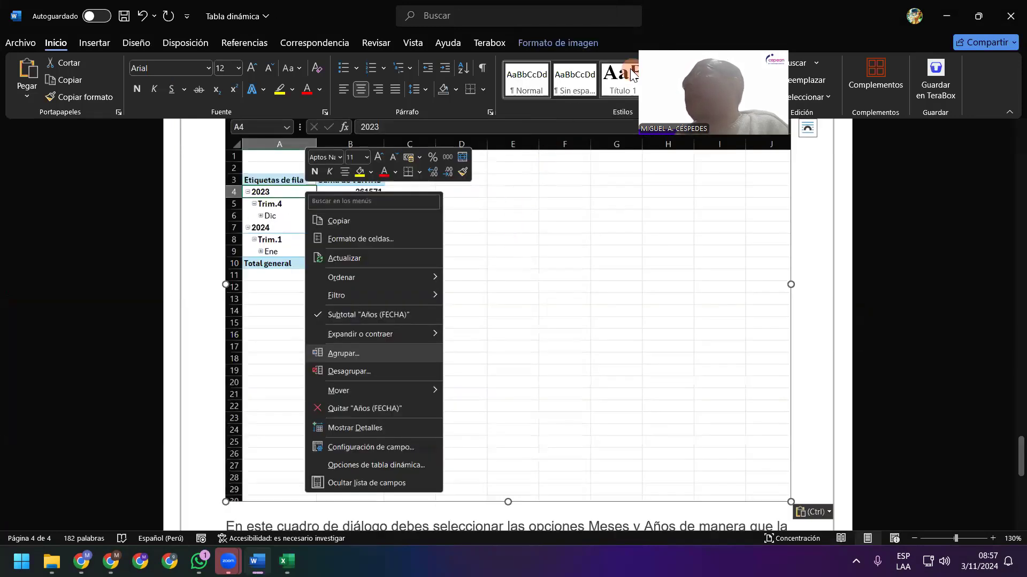
pyautogui.click(585, 43)
pyautogui.click(933, 69)
pyautogui.click(924, 89)
pyautogui.write('10m')
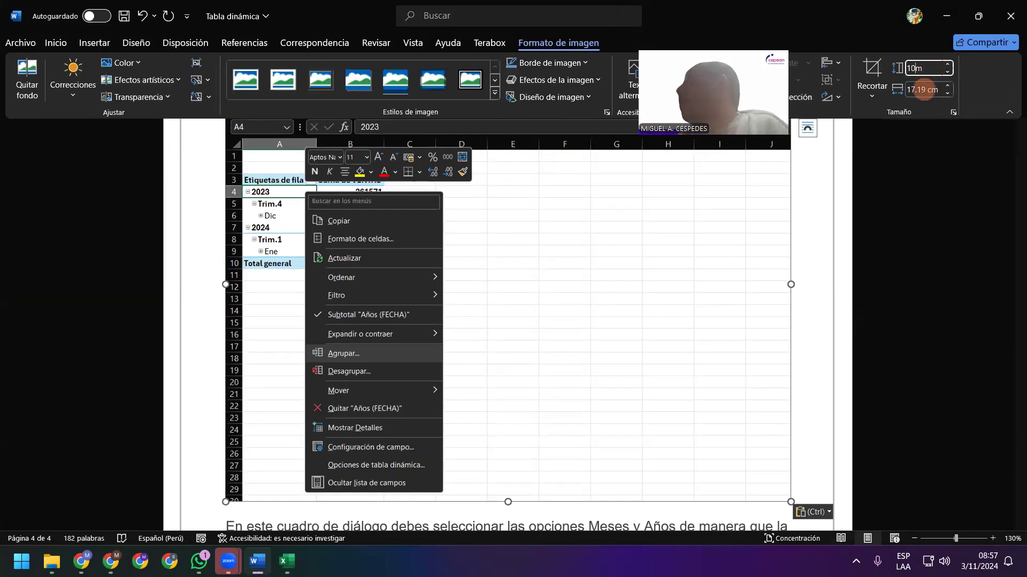
pyautogui.press('Return')
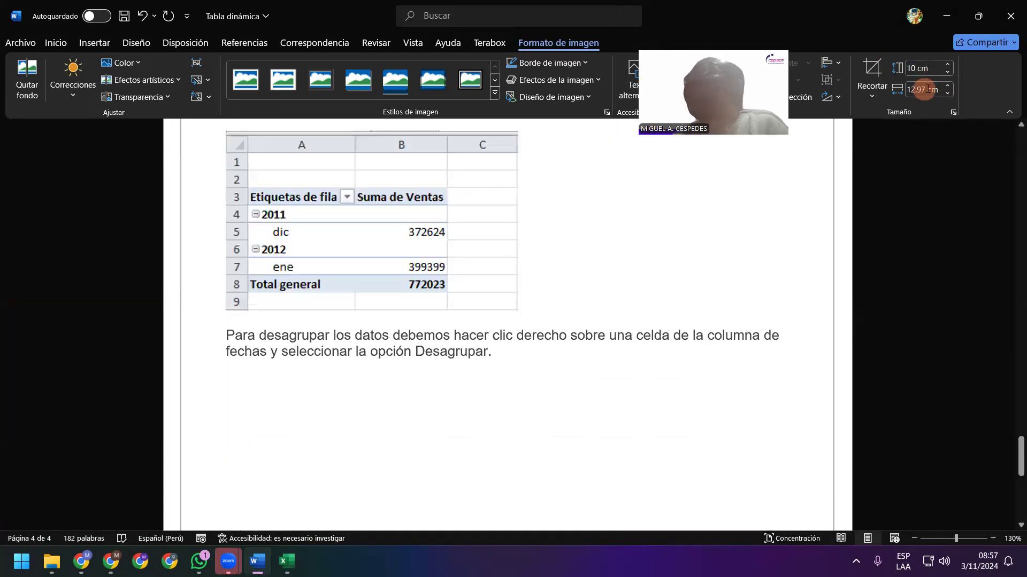
# Add a blank line after the context menu picture in the Word guide and save the document
pyautogui.scroll(5, 528, 349)
pyautogui.scroll(10, 531, 367)
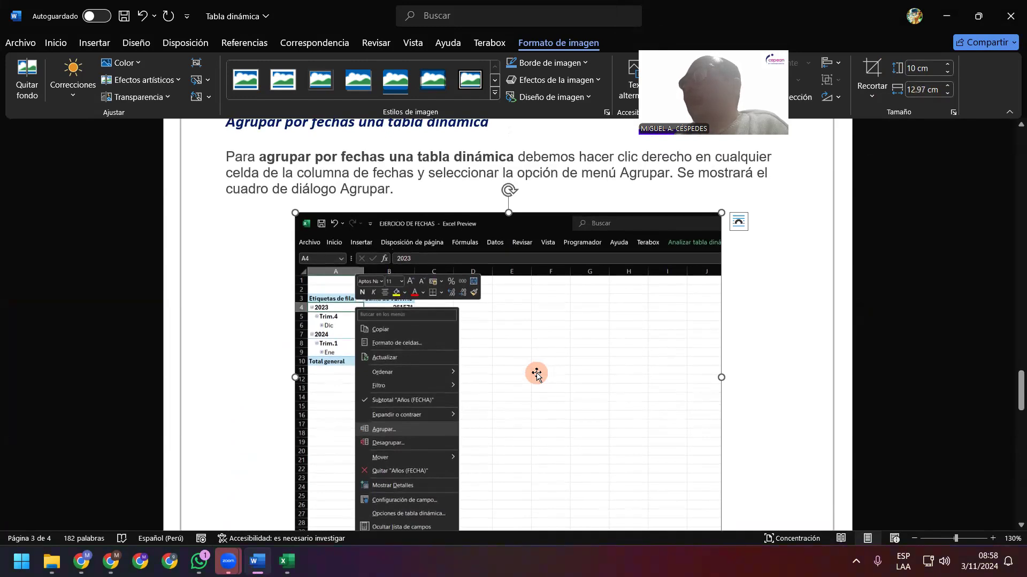
pyautogui.scroll(-6, 536, 374)
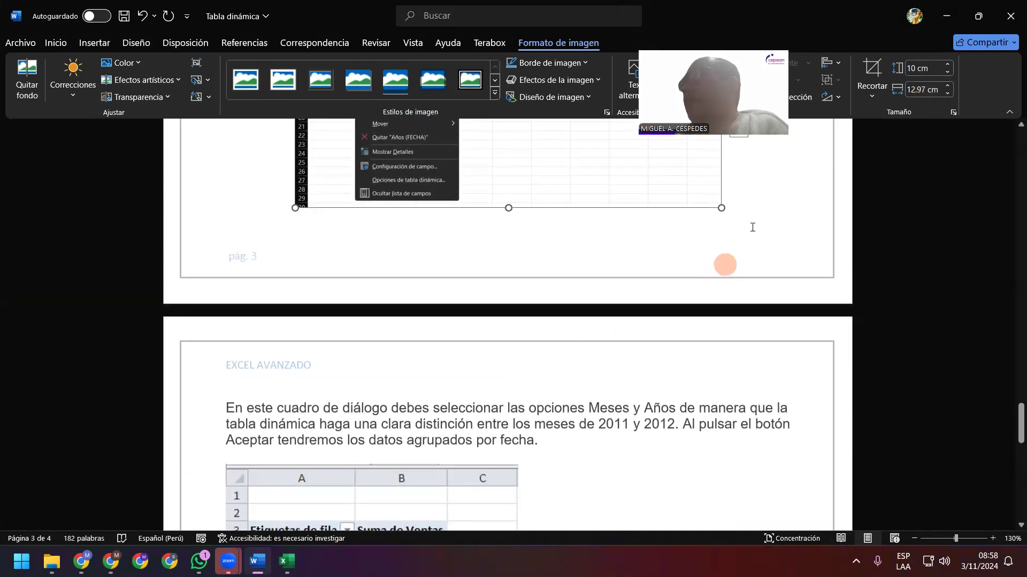
pyautogui.click(754, 202)
pyautogui.press('Return')
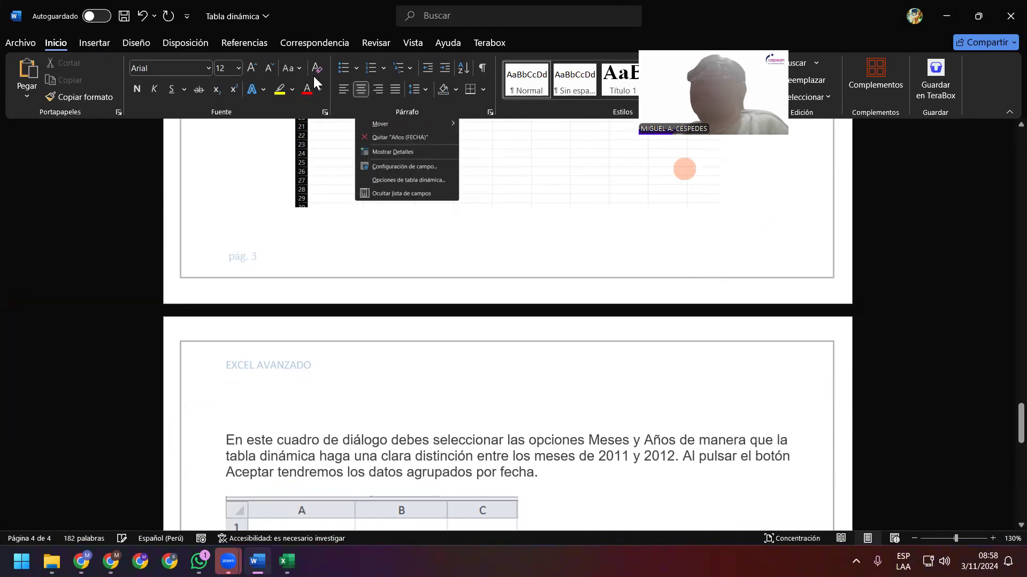
pyautogui.click(127, 17)
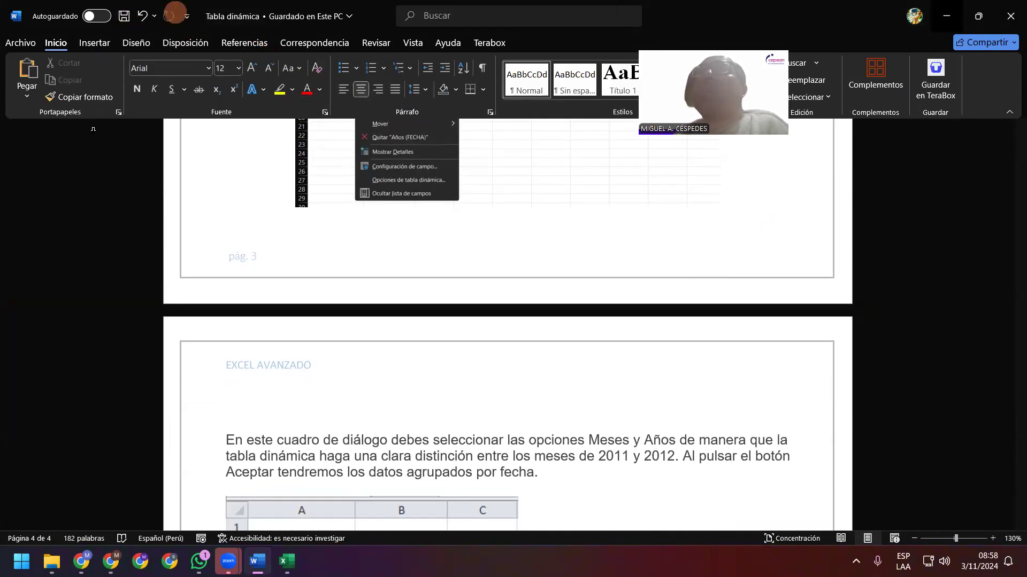
# Switch to the Excel workbook, open the Agrupar dialog for the 2023 row label and move it below the pivot table
pyautogui.hotkey('alt', 'Tab')
pyautogui.rightClick(75, 135)
pyautogui.click(128, 306)
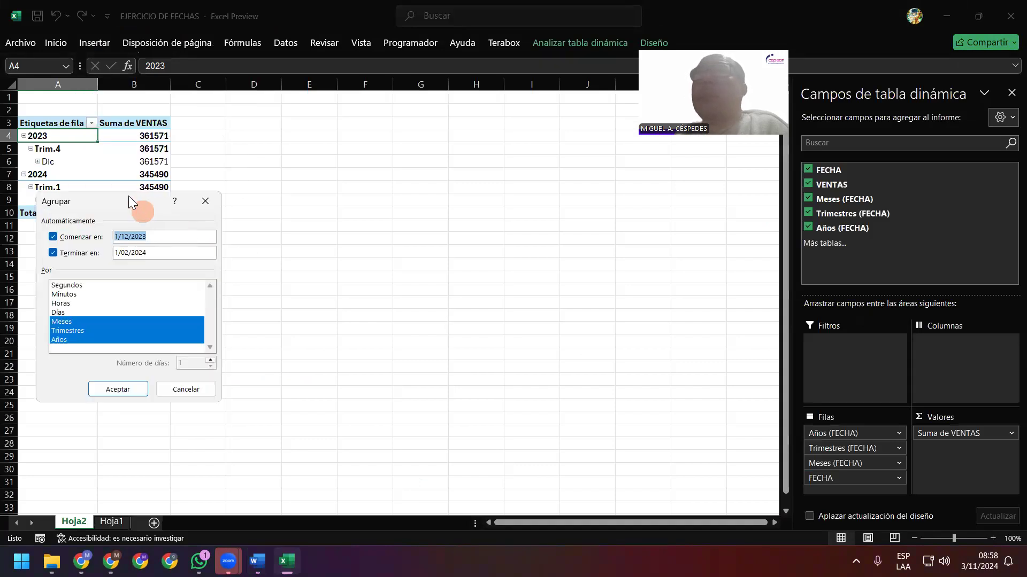
pyautogui.moveTo(127, 206); pyautogui.dragTo(134, 247)
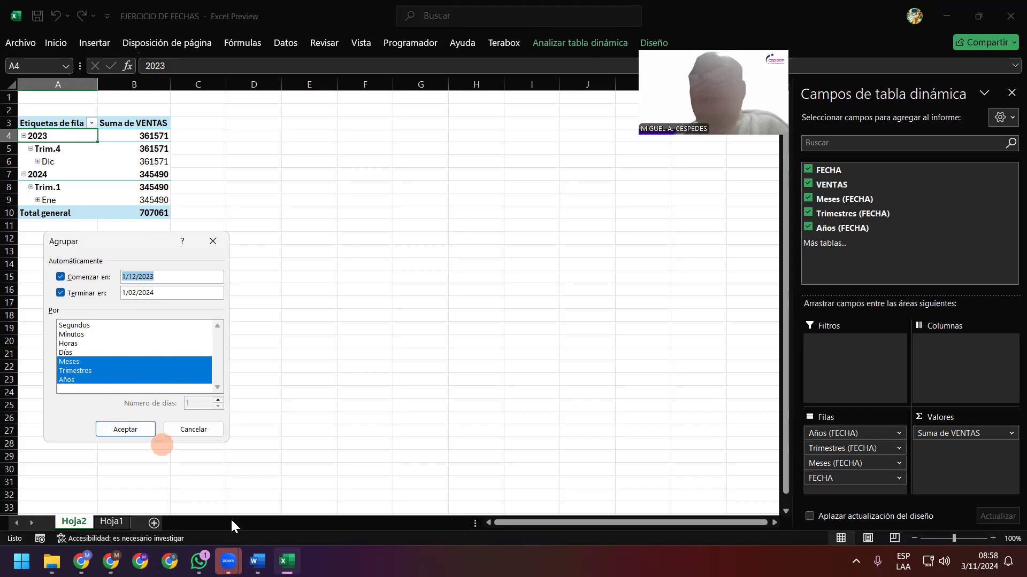
pyautogui.moveTo(287, 562)
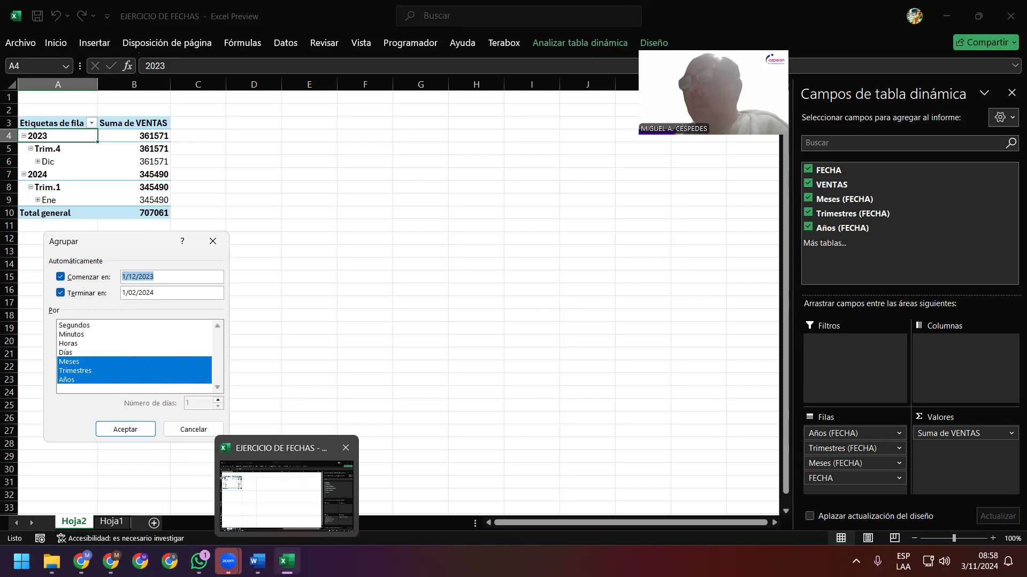
# Switch to Word and insert a screenshot of the Agrupar dialog window in the new blank line
pyautogui.click(257, 561)
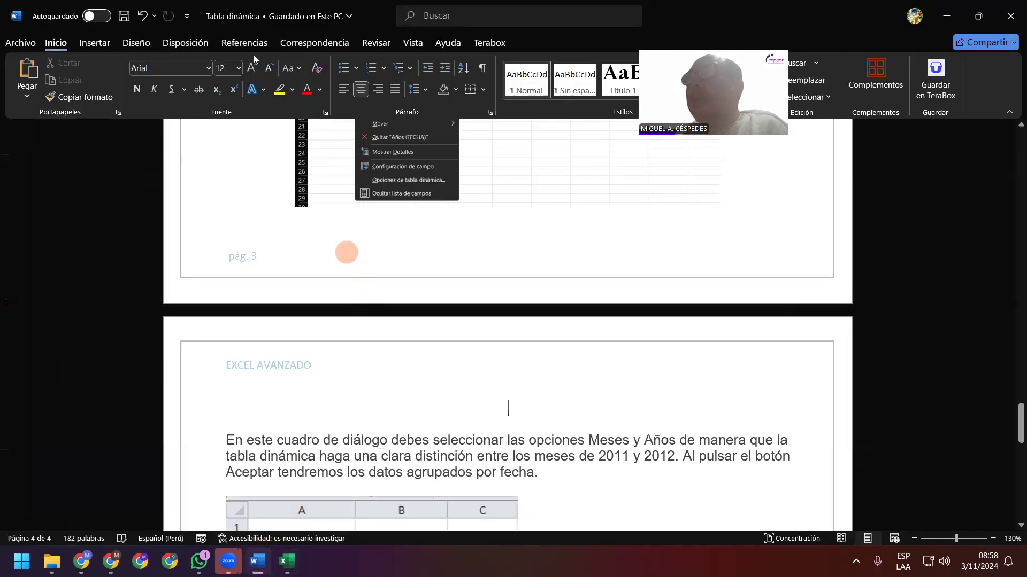
pyautogui.click(97, 42)
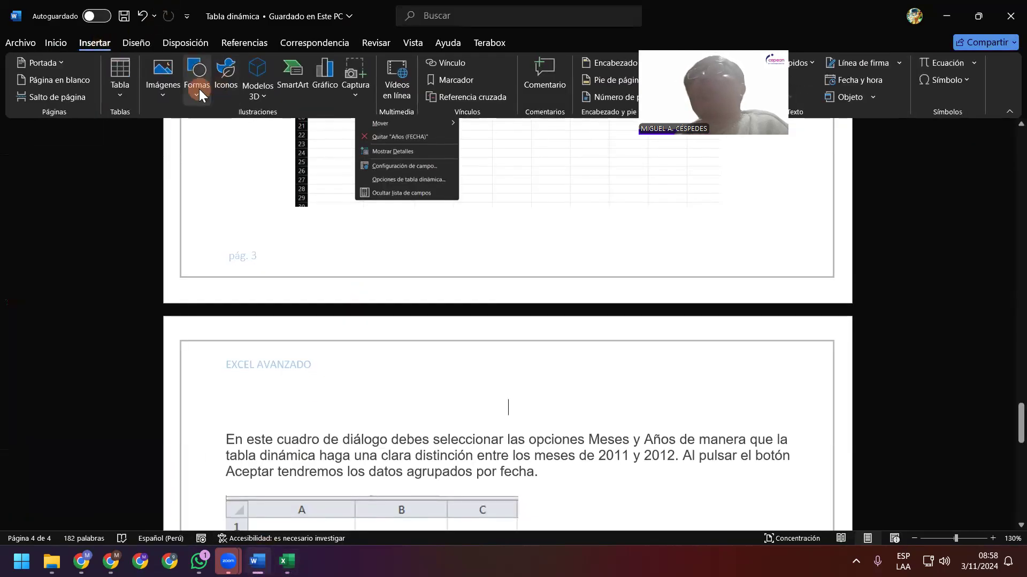
pyautogui.click(357, 90)
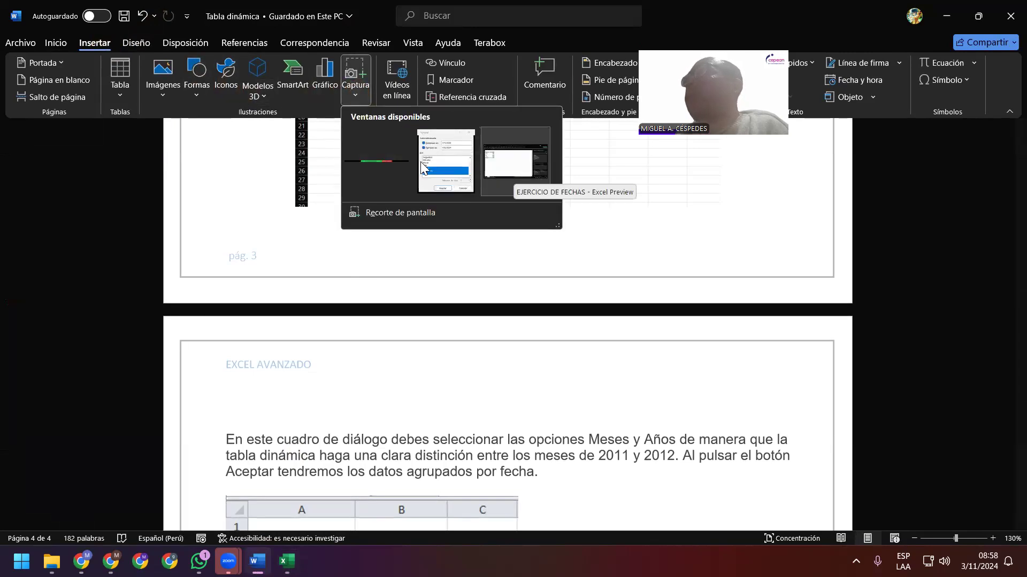
pyautogui.click(428, 161)
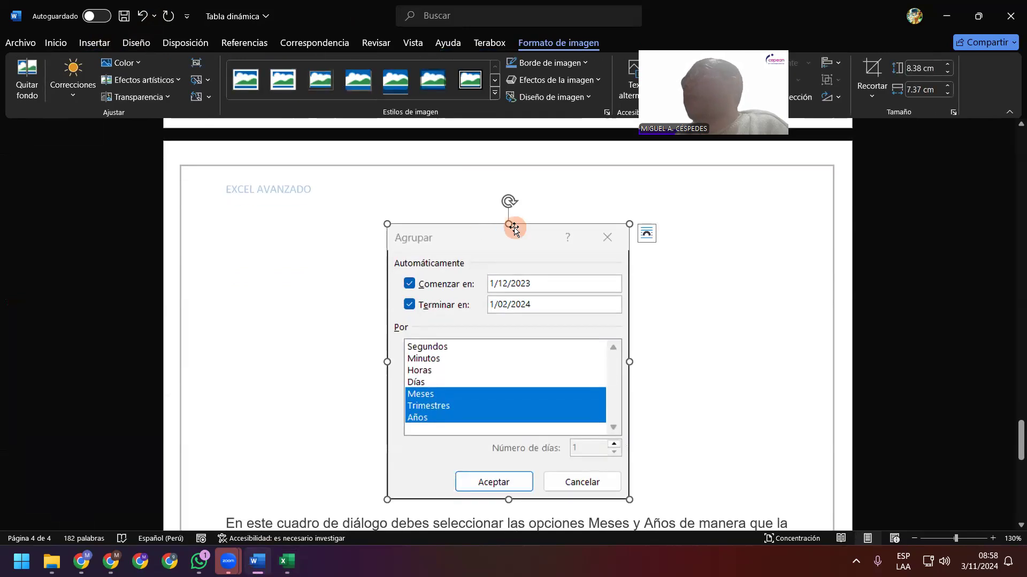
# Set the height of the inserted Agrupar dialog picture to 6 cm and save the document
pyautogui.click(945, 72)
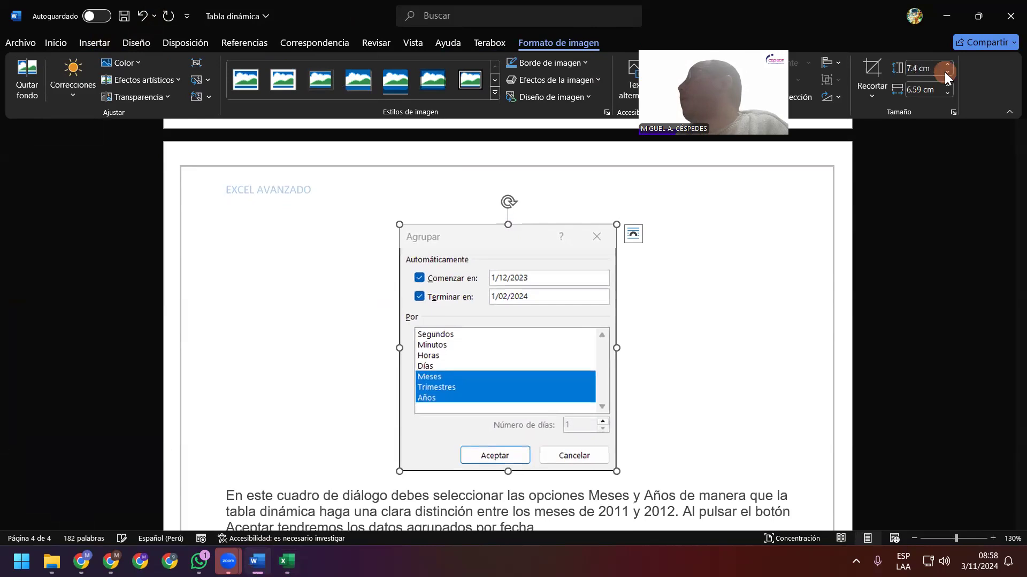
pyautogui.click(945, 71)
pyautogui.click(945, 71)
pyautogui.click(944, 72)
pyautogui.click(944, 71)
pyautogui.click(945, 72)
pyautogui.click(713, 328)
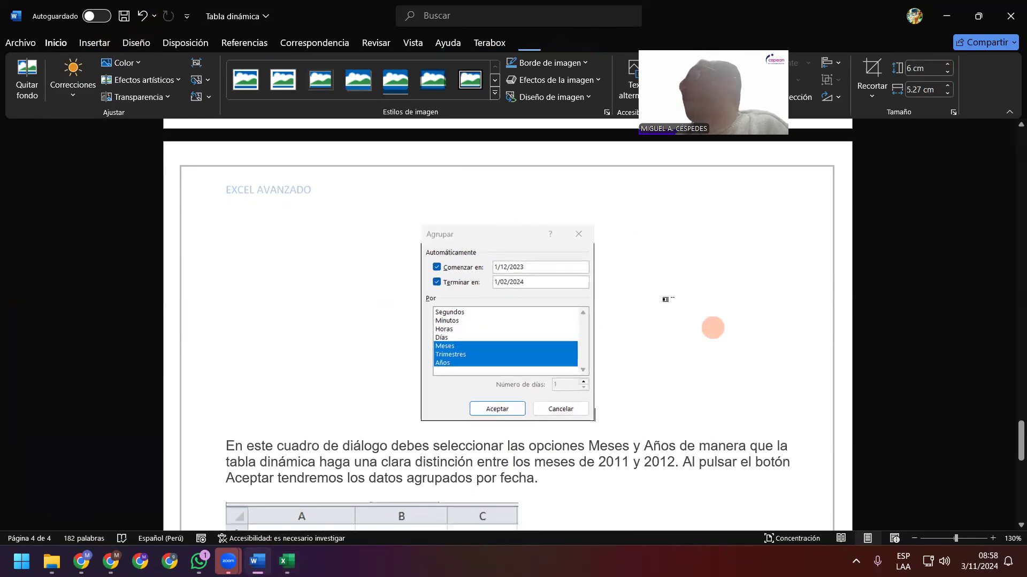
pyautogui.click(124, 16)
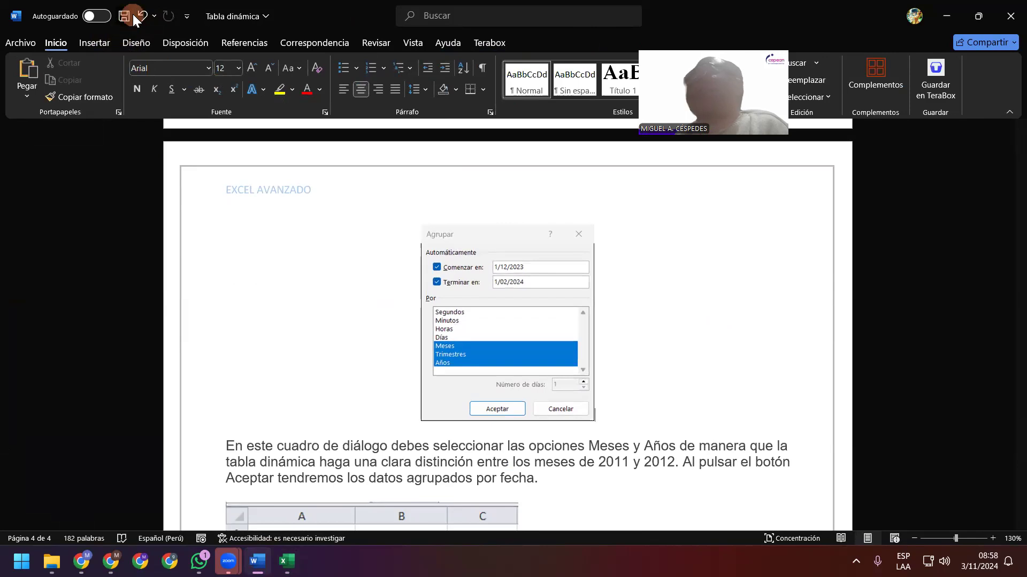
# Give the Agrupar dialog picture a dark blue border and save the document
pyautogui.click(493, 324)
pyautogui.click(549, 44)
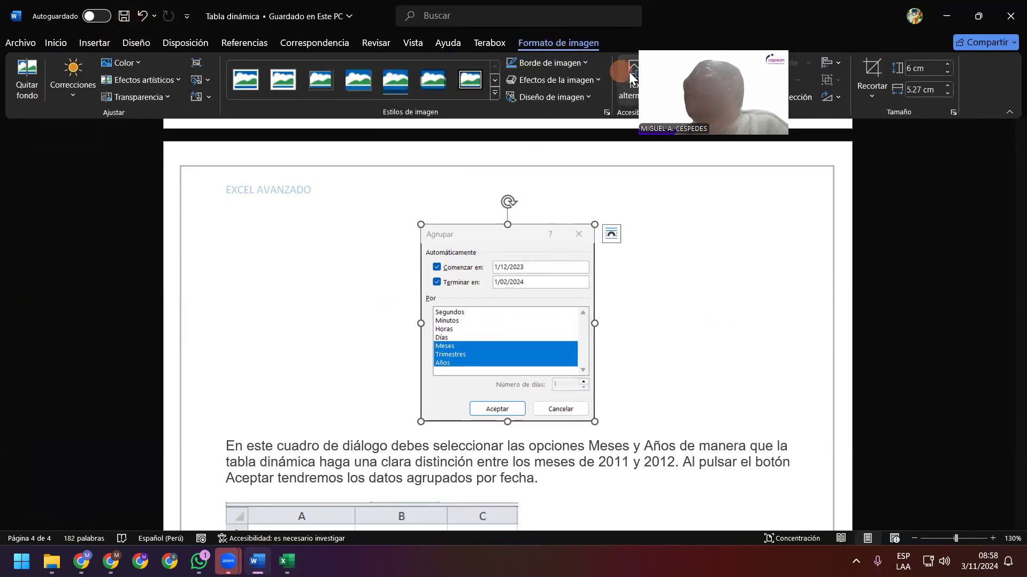
pyautogui.click(584, 63)
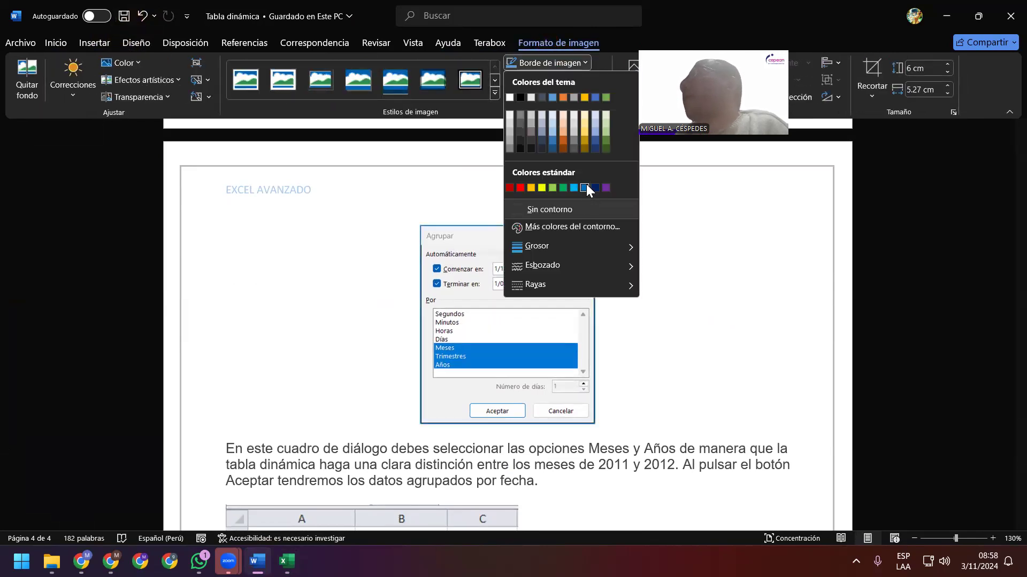
pyautogui.click(594, 187)
pyautogui.click(672, 284)
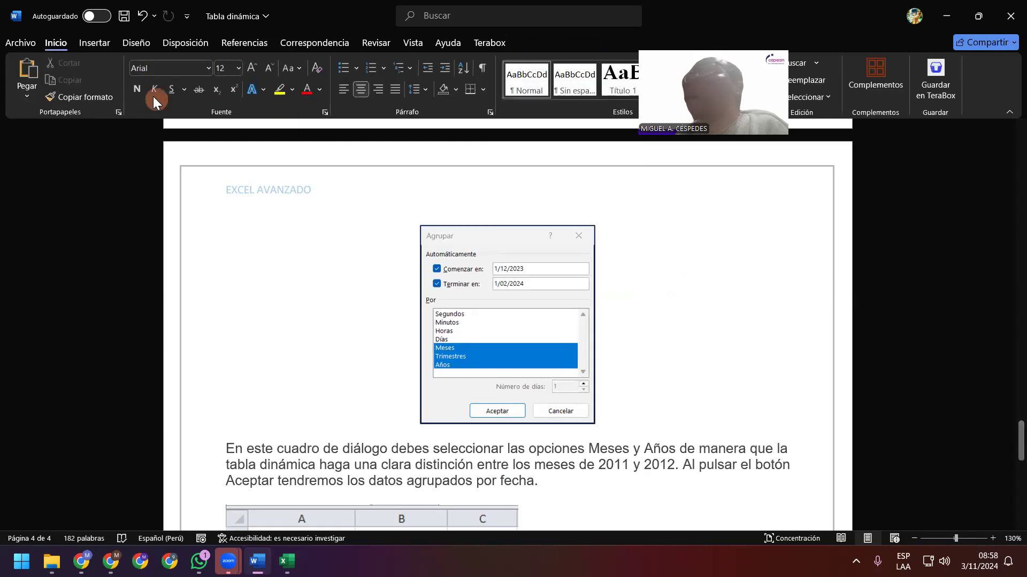
pyautogui.click(124, 16)
# Change the years in the paragraph about Meses and Años to 2023 and 2024
pyautogui.scroll(-3, 550, 426)
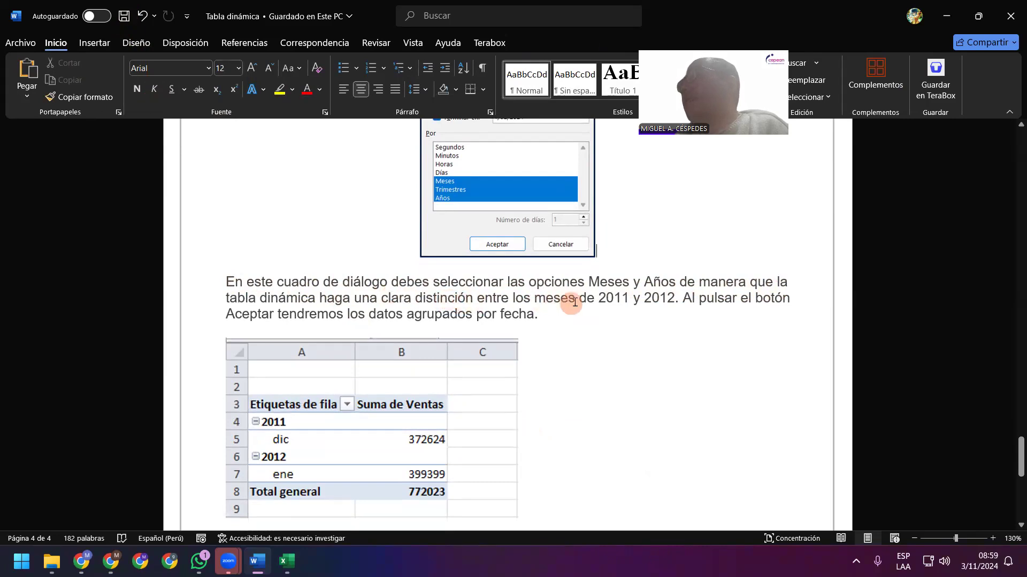
pyautogui.click(621, 298)
pyautogui.moveTo(620, 299); pyautogui.dragTo(614, 299)
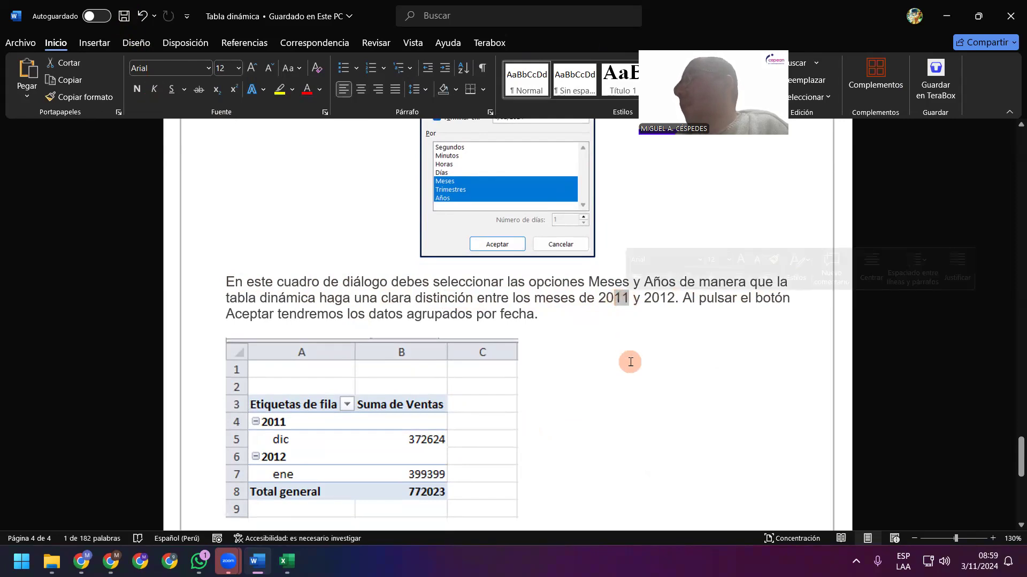
pyautogui.write('23')
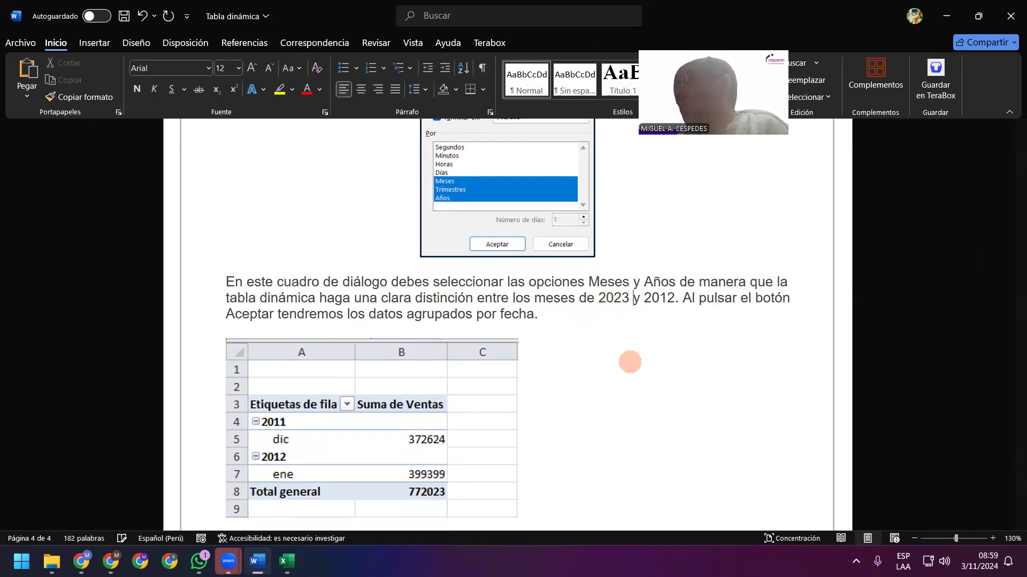
pyautogui.click(664, 298)
pyautogui.press('BackSpace')
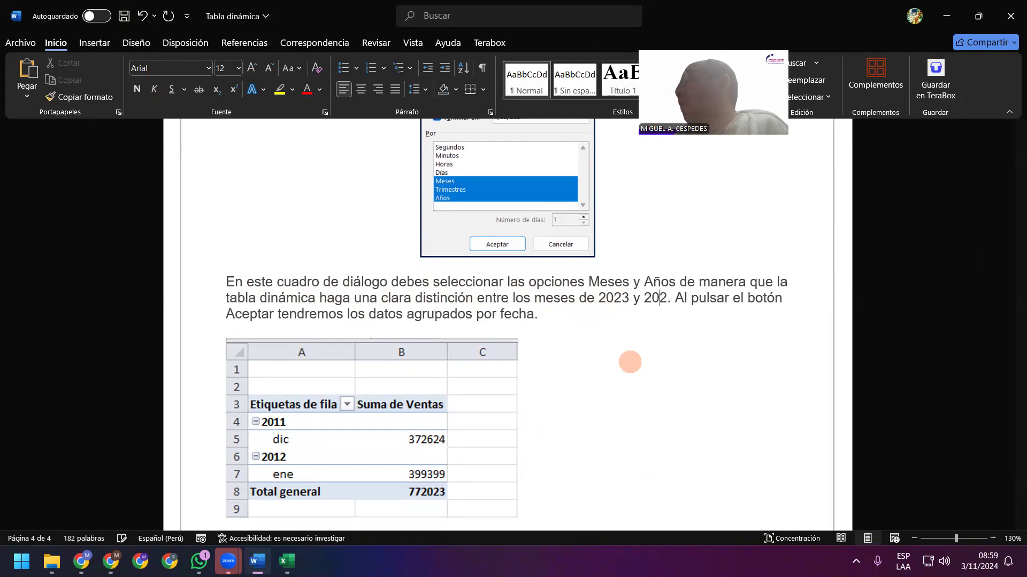
pyautogui.write('4')
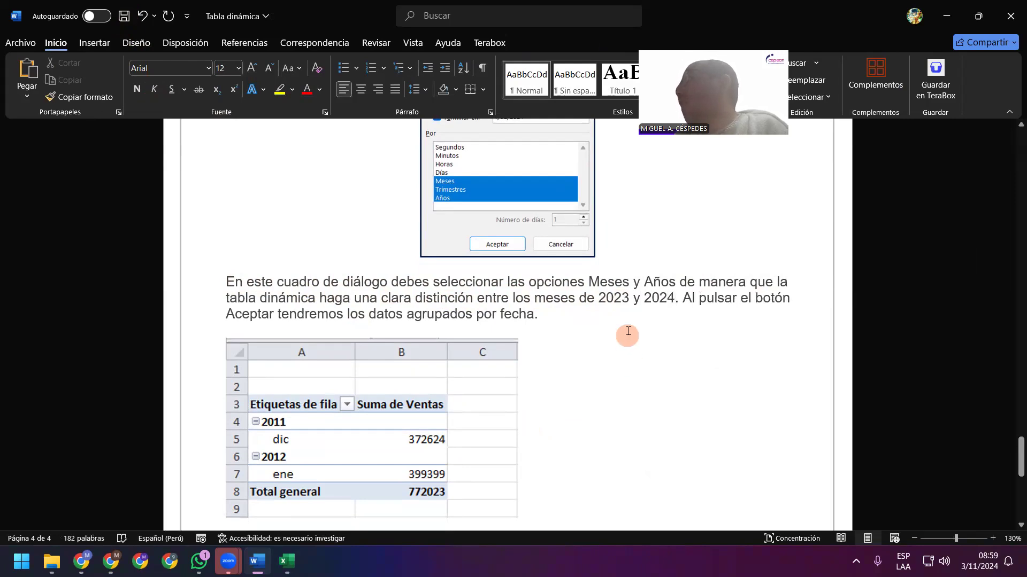
pyautogui.click(585, 321)
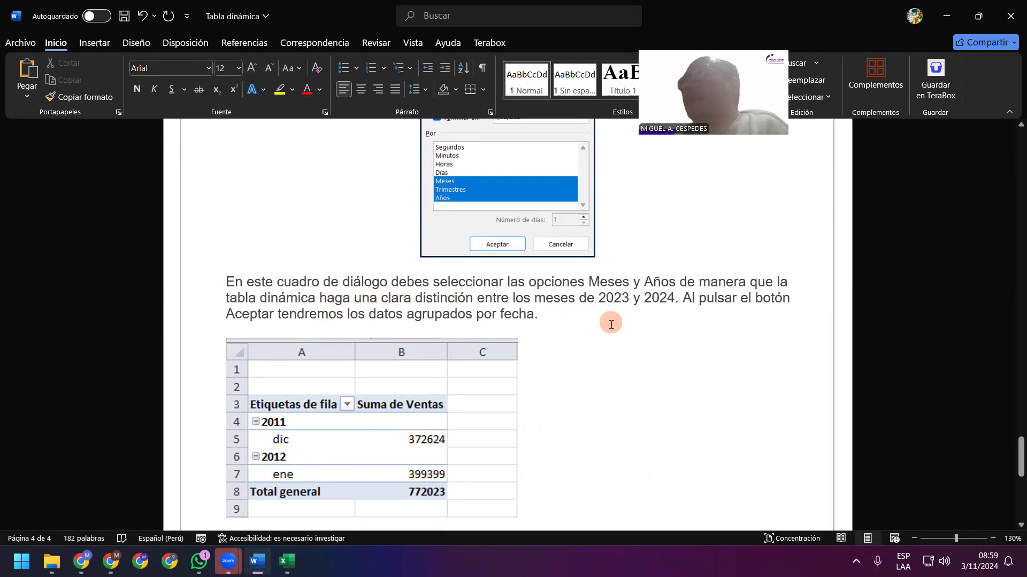
# Delete the old pivot table picture above the Desagrupar paragraph and save the document
pyautogui.scroll(-3, 510, 305)
pyautogui.click(427, 288)
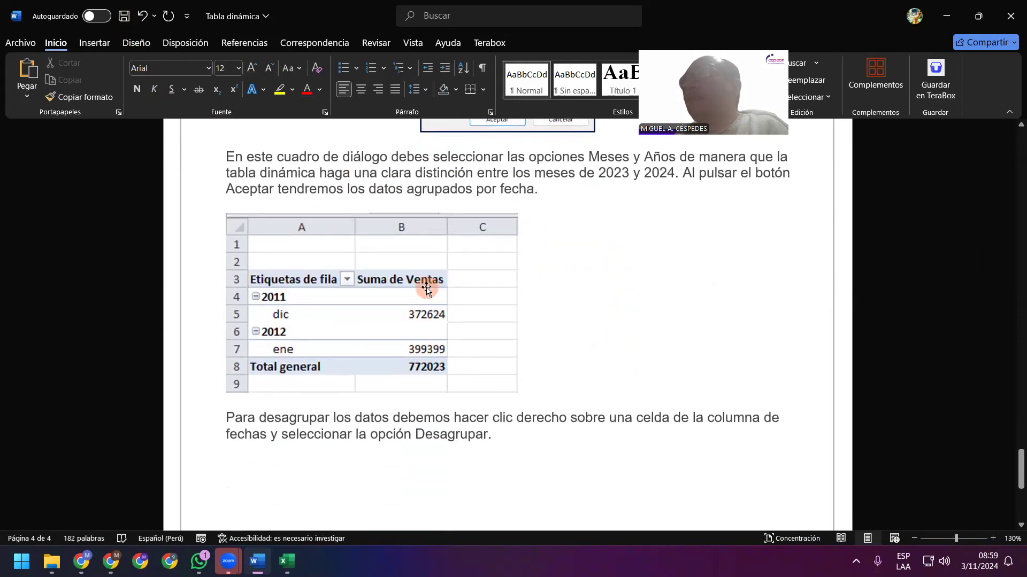
pyautogui.press('Delete')
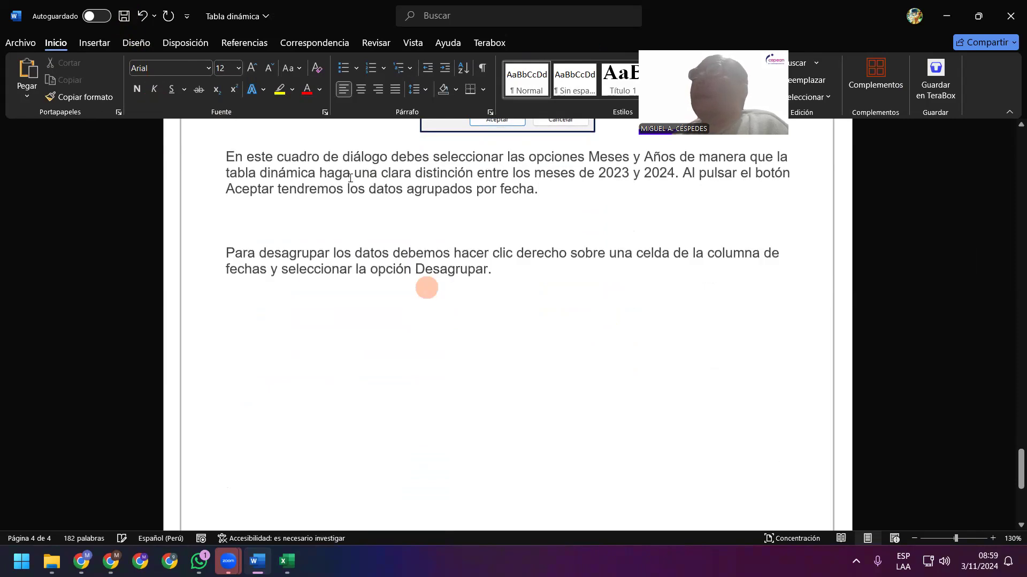
pyautogui.click(128, 17)
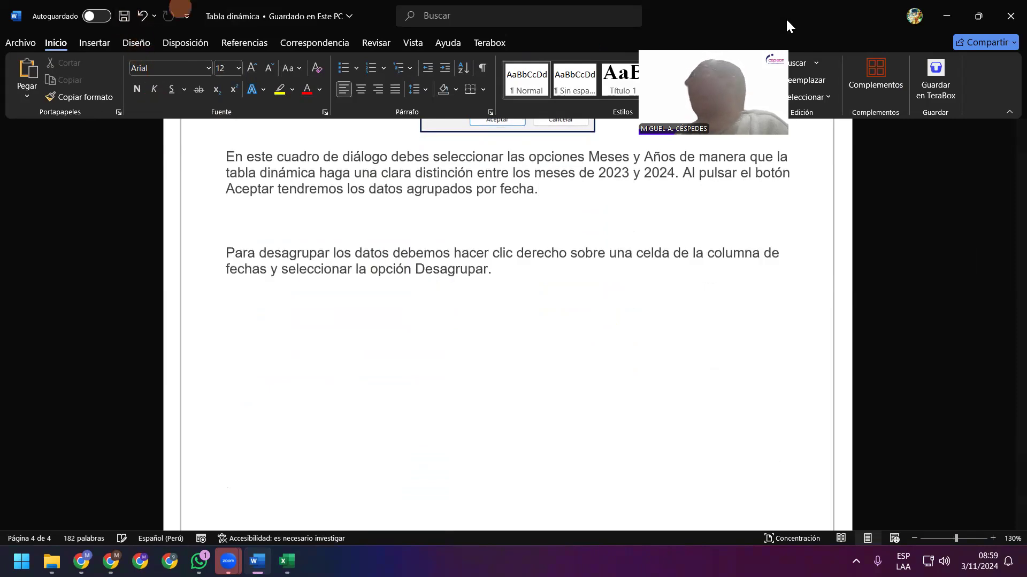
# Deselect Trimestres in Excel's Agrupar dialog and insert a screenshot of the dialog in Word, above the Desagrupar paragraph
pyautogui.click(942, 16)
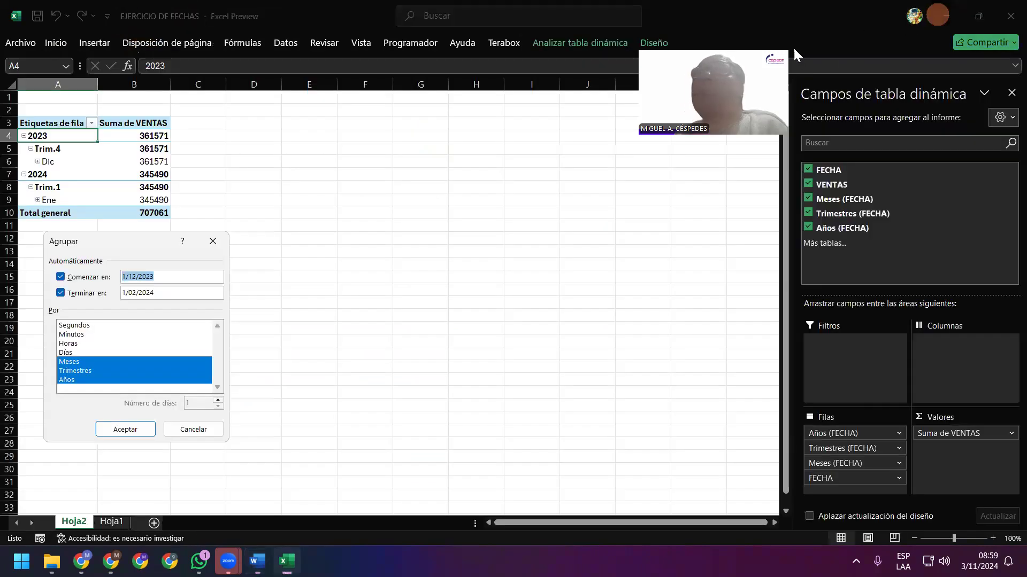
pyautogui.click(112, 369)
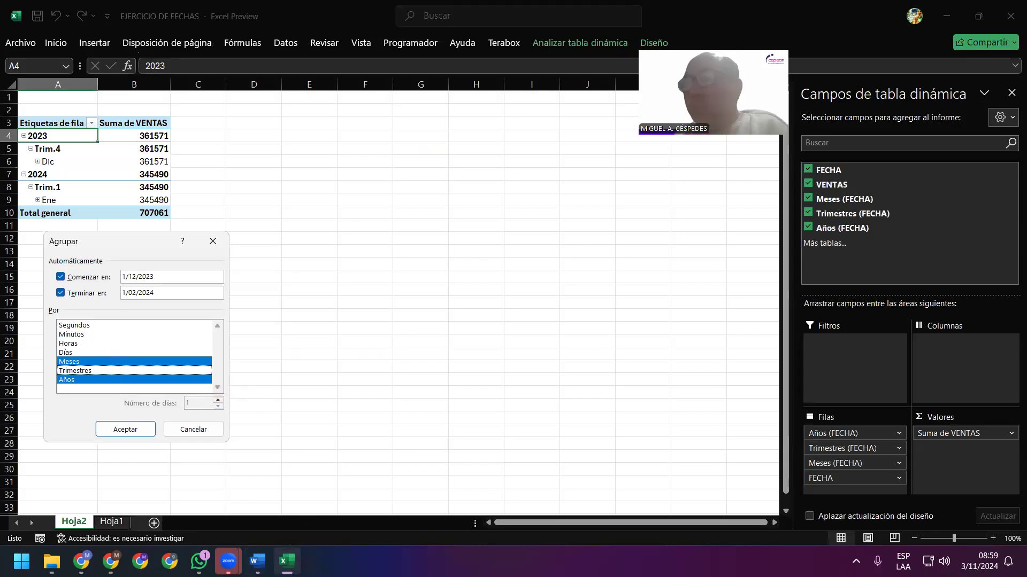
pyautogui.click(257, 562)
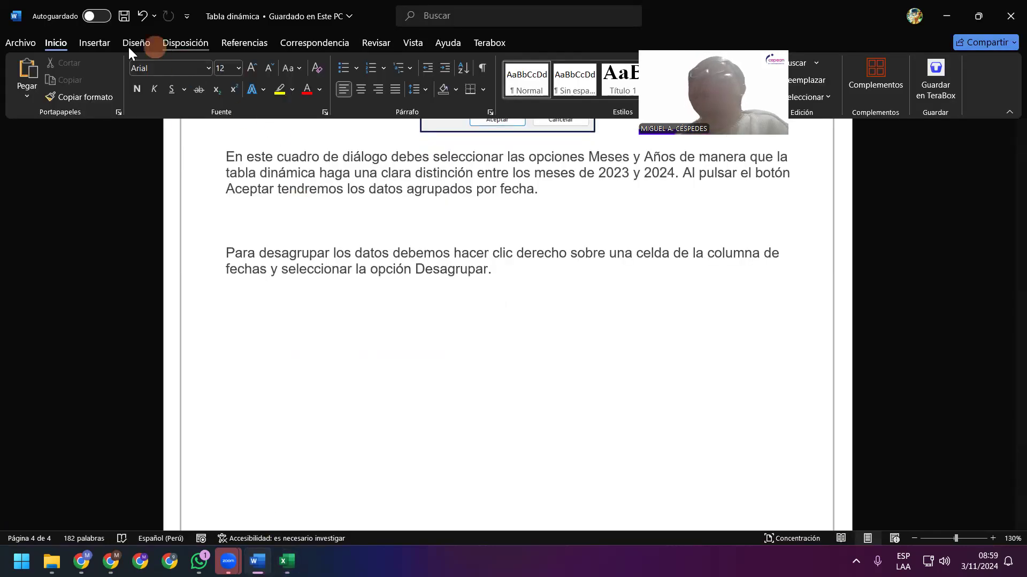
pyautogui.click(107, 45)
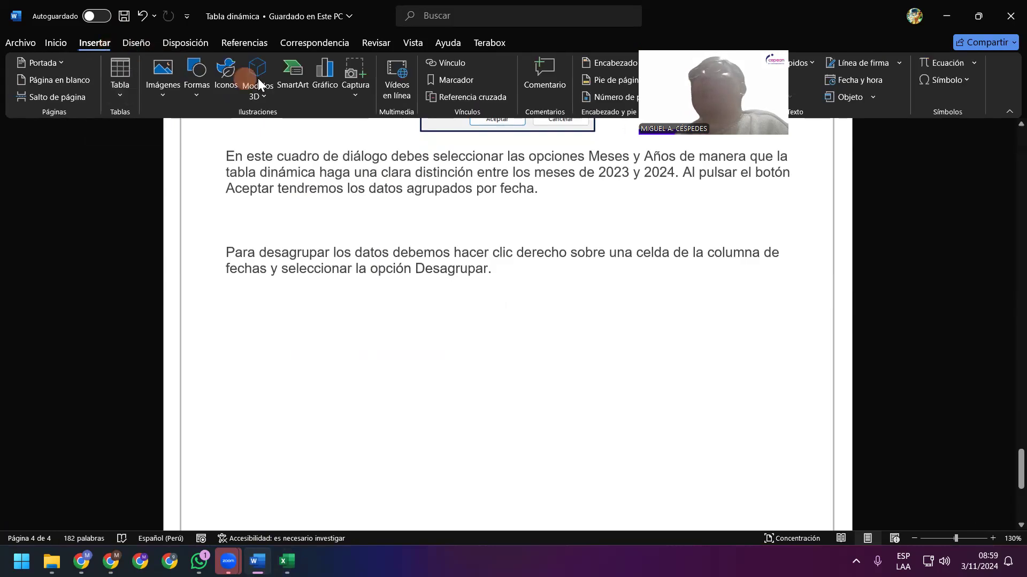
pyautogui.click(363, 97)
pyautogui.click(422, 166)
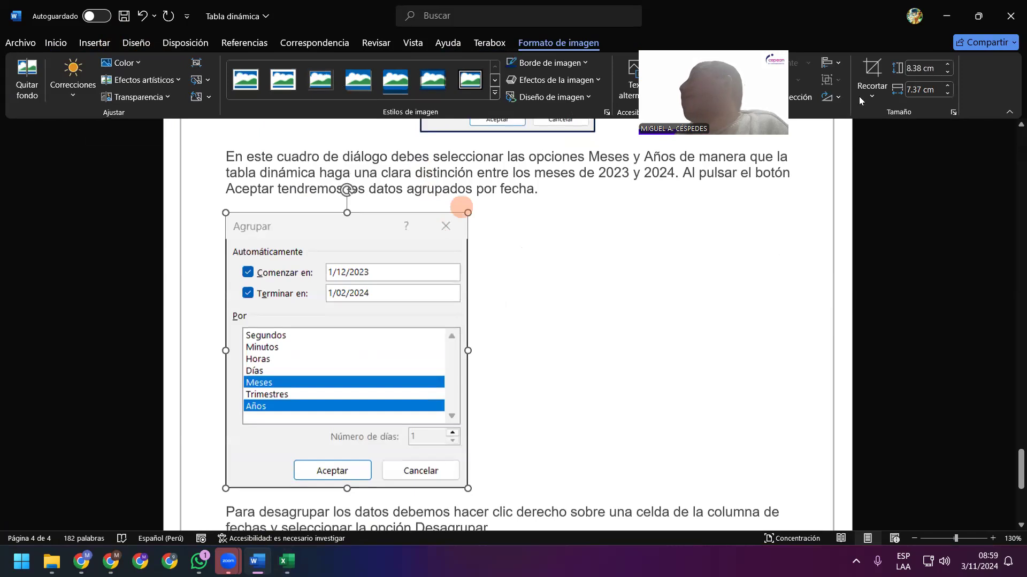
# Set the height of the new Agrupar picture above the Desagrupar paragraph to 6 cm
pyautogui.click(947, 78)
pyautogui.click(947, 73)
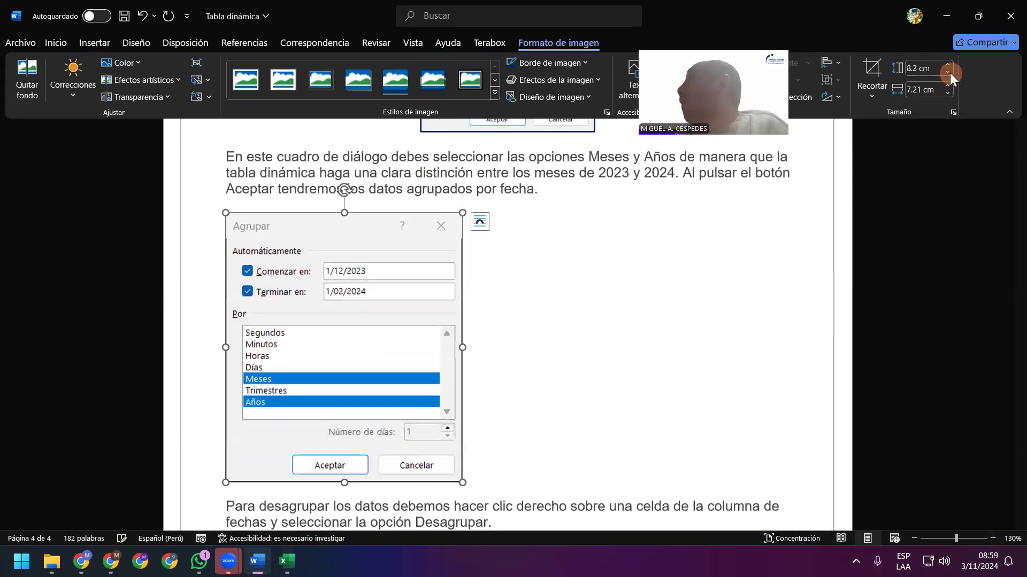
pyautogui.click(950, 72)
pyautogui.click(950, 73)
pyautogui.click(950, 72)
pyautogui.click(950, 72)
pyautogui.click(949, 72)
pyautogui.click(950, 73)
pyautogui.click(950, 72)
pyautogui.click(949, 73)
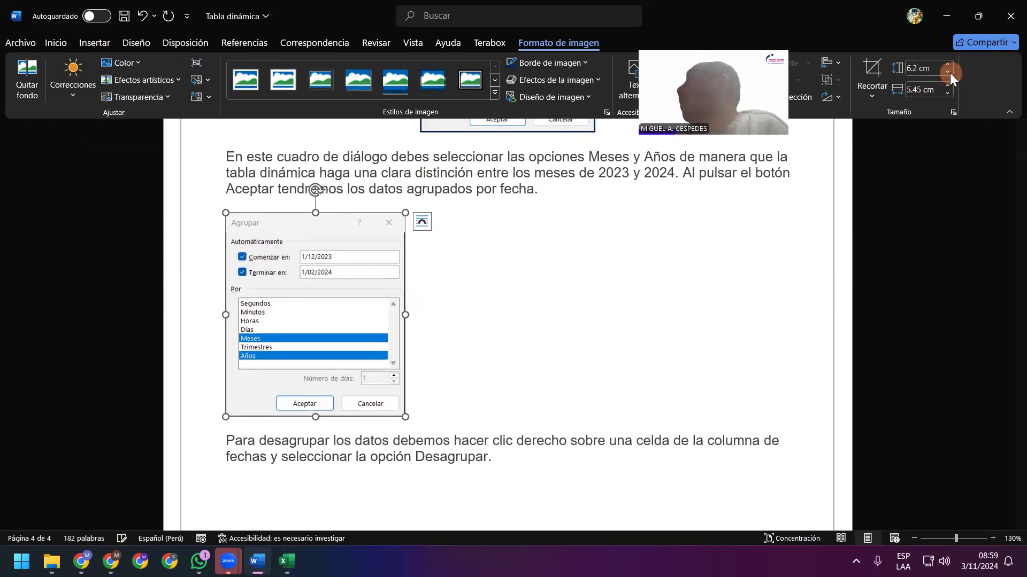
pyautogui.click(949, 73)
pyautogui.click(950, 73)
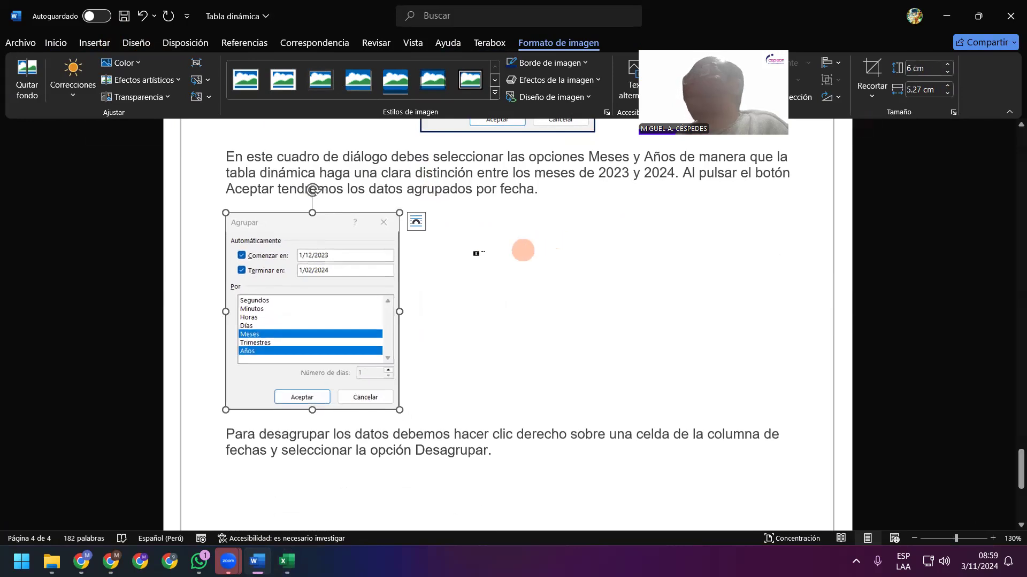
pyautogui.click(465, 256)
# Give the new Agrupar picture above the Desagrupar paragraph a dark blue border
pyautogui.click(350, 239)
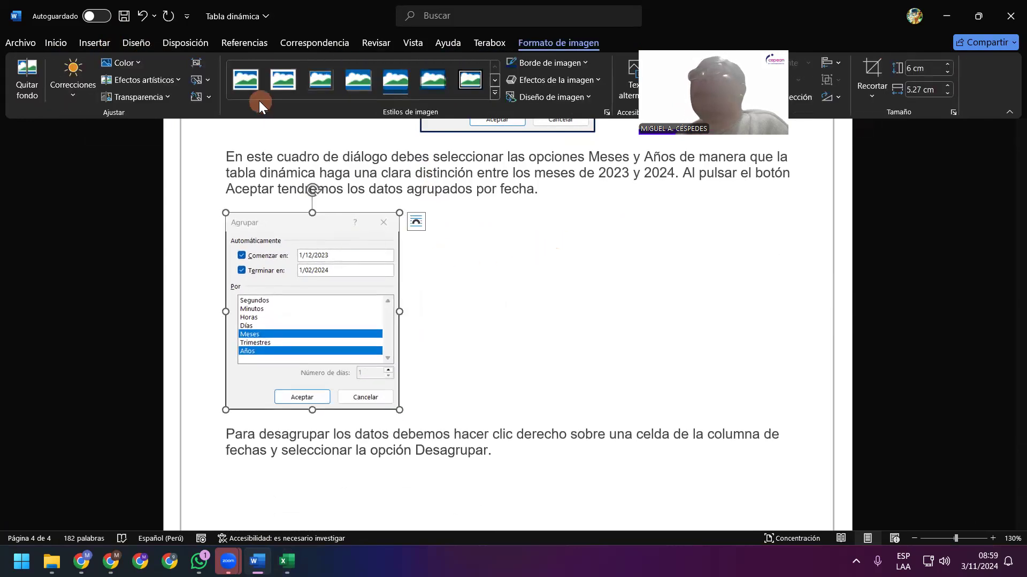
pyautogui.click(533, 66)
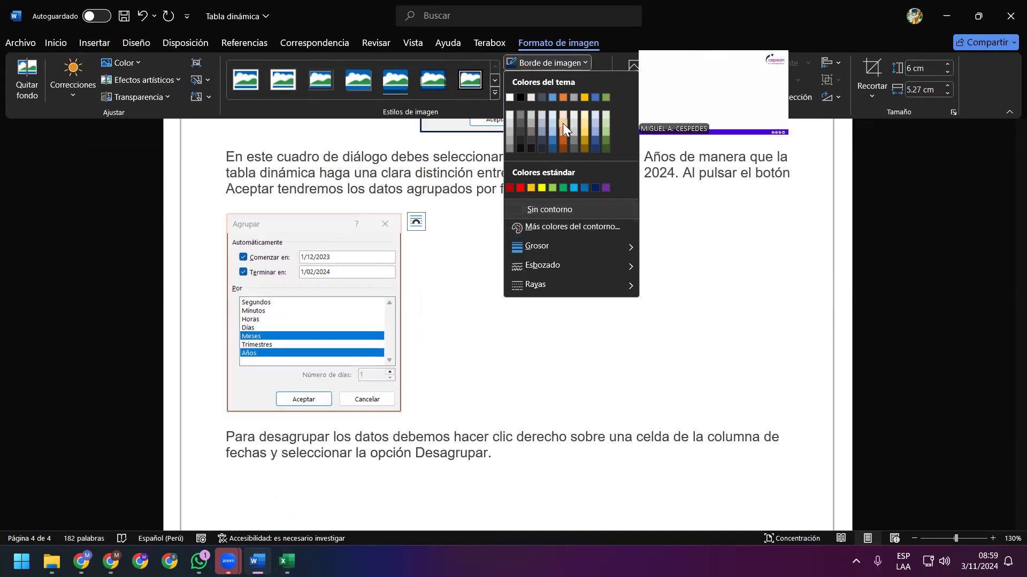
pyautogui.click(595, 187)
# Centre the bordered Agrupar picture above the Desagrupar paragraph and save the document
pyautogui.click(65, 41)
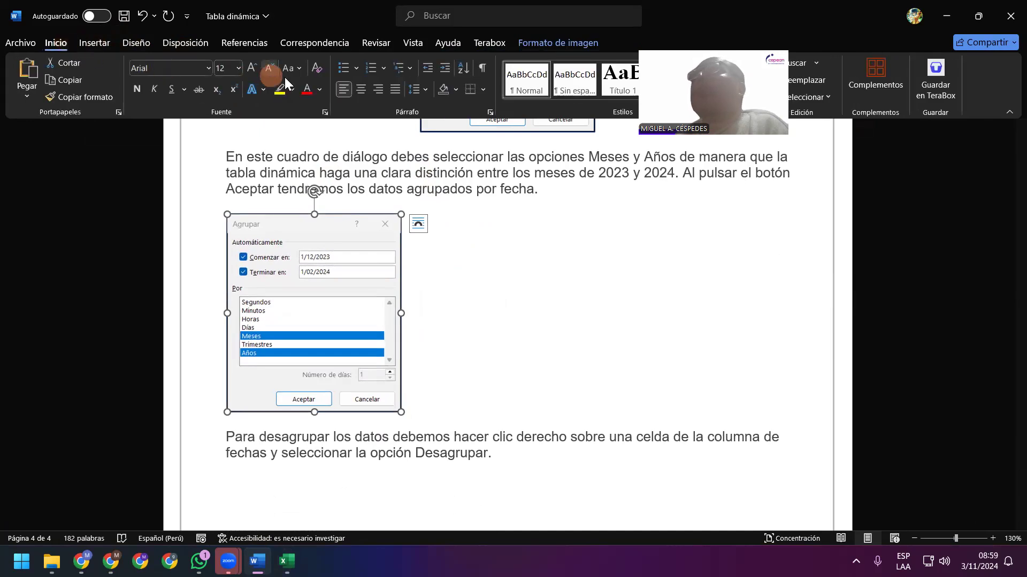
pyautogui.click(361, 89)
pyautogui.click(713, 295)
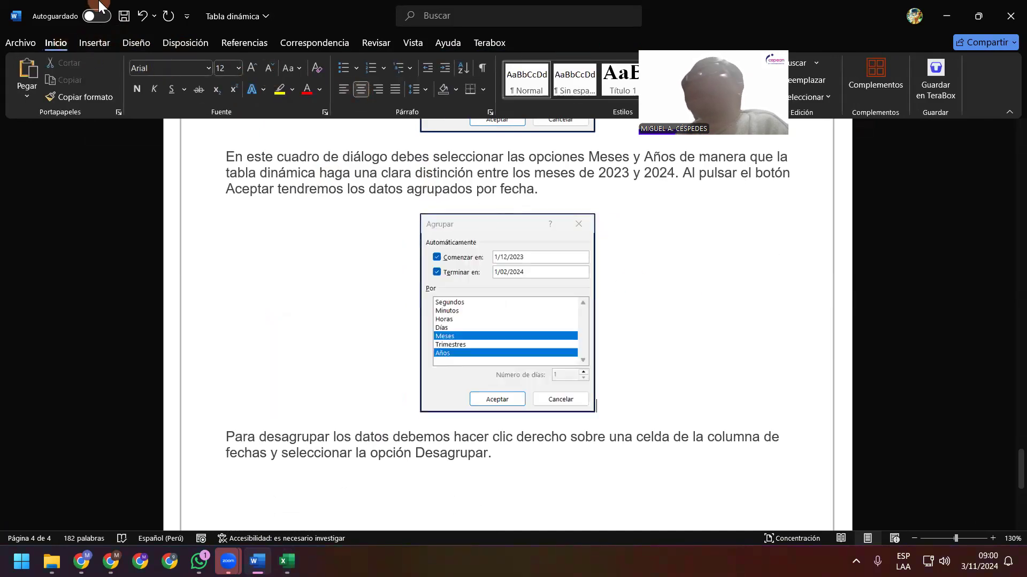
pyautogui.click(123, 16)
# Add an empty paragraph below the centred Agrupar picture, and apply the Meses and Años grouping to the pivot table in Excel
pyautogui.scroll(-2, 610, 331)
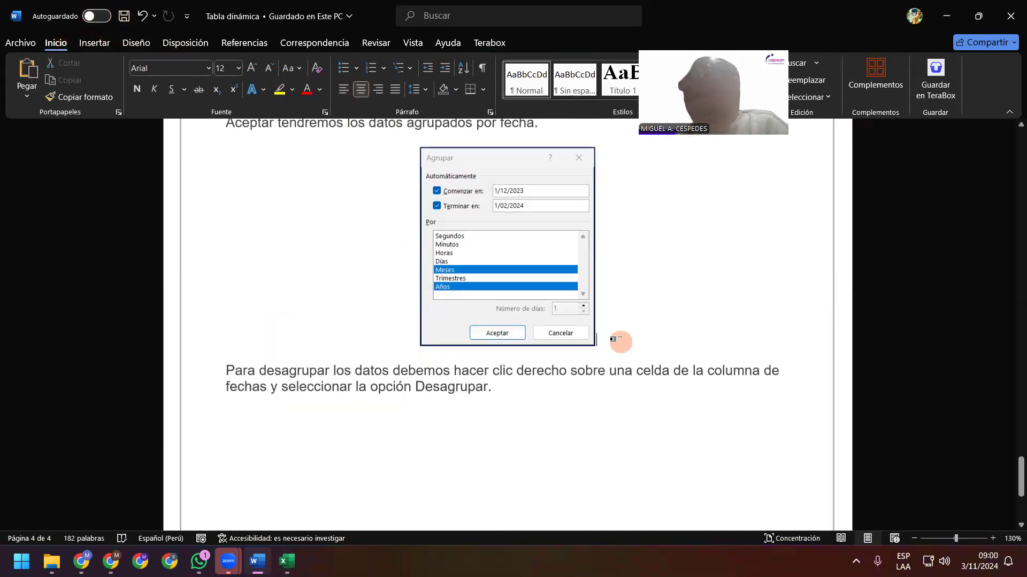
pyautogui.scroll(-2, 615, 344)
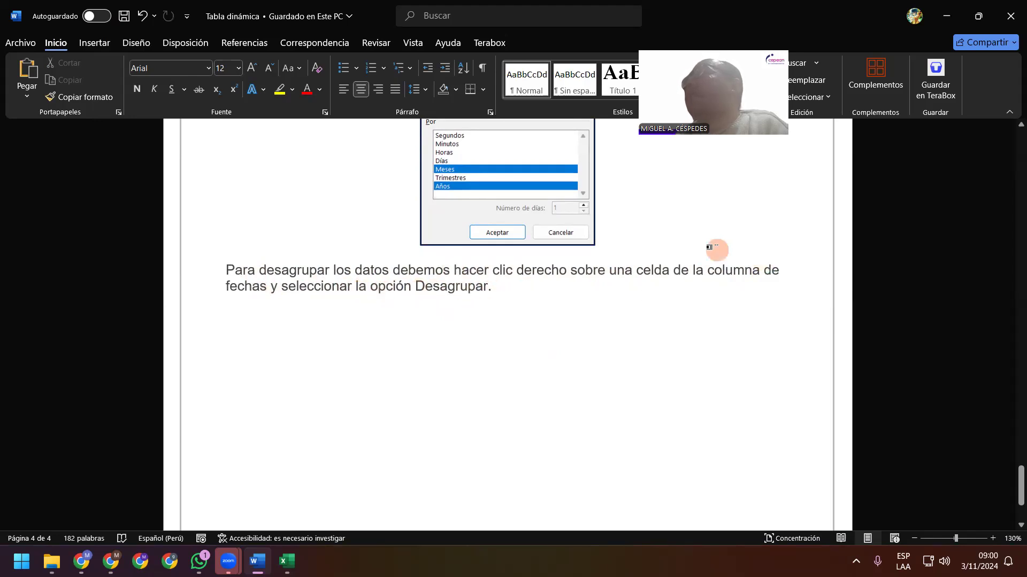
pyautogui.press('Return')
pyautogui.scroll(5, 706, 262)
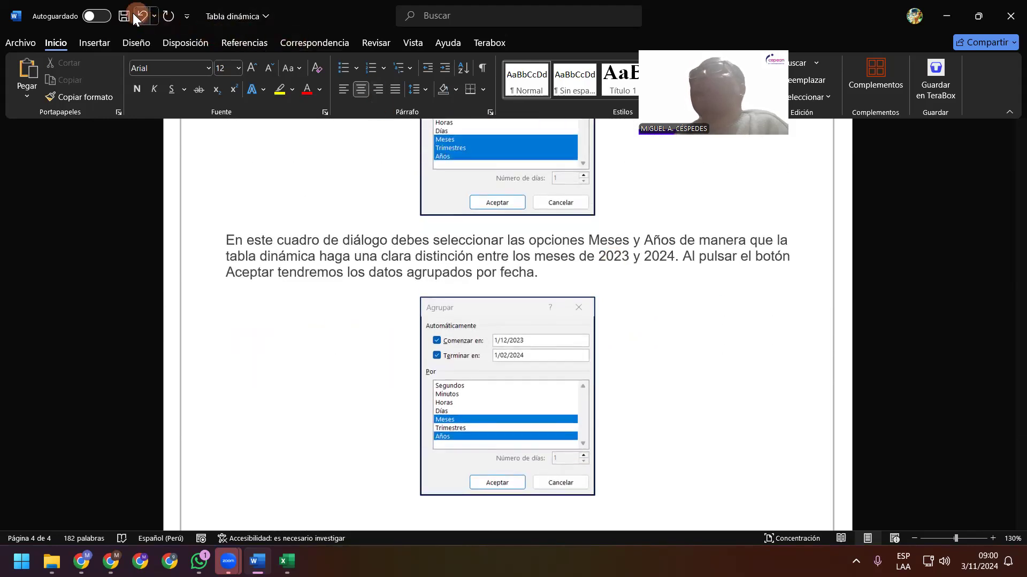
pyautogui.click(939, 16)
pyautogui.click(127, 429)
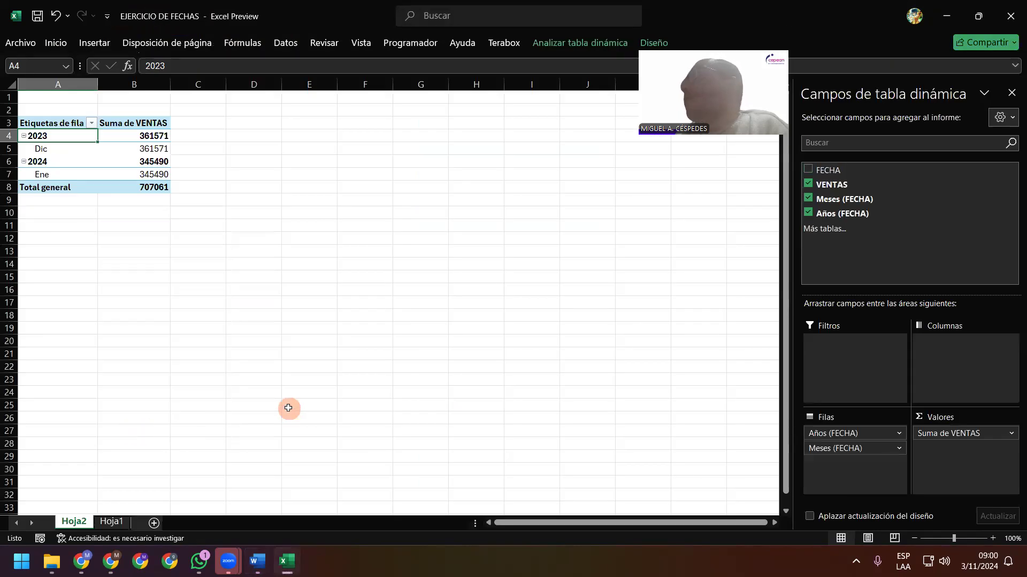
# Insert a screenshot of the Excel window with the grouped pivot table in Word, below the last Agrupar picture
pyautogui.moveTo(257, 562)
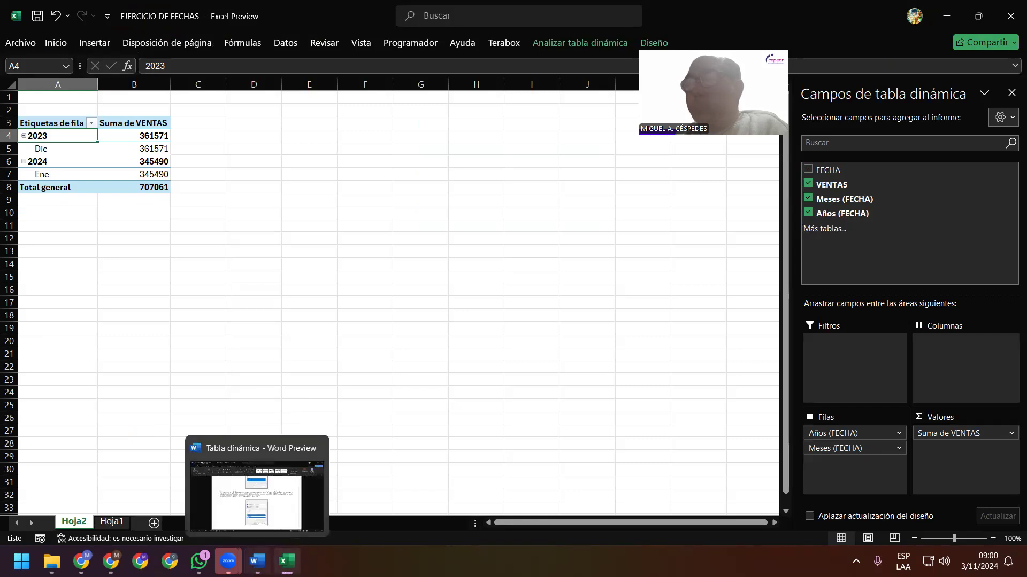
pyautogui.click(256, 495)
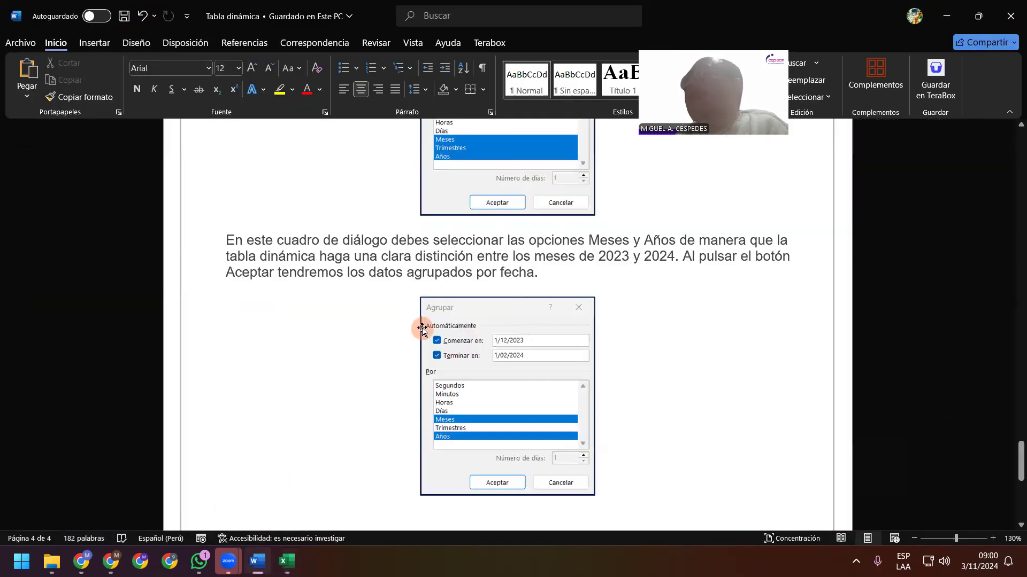
pyautogui.scroll(-3, 556, 401)
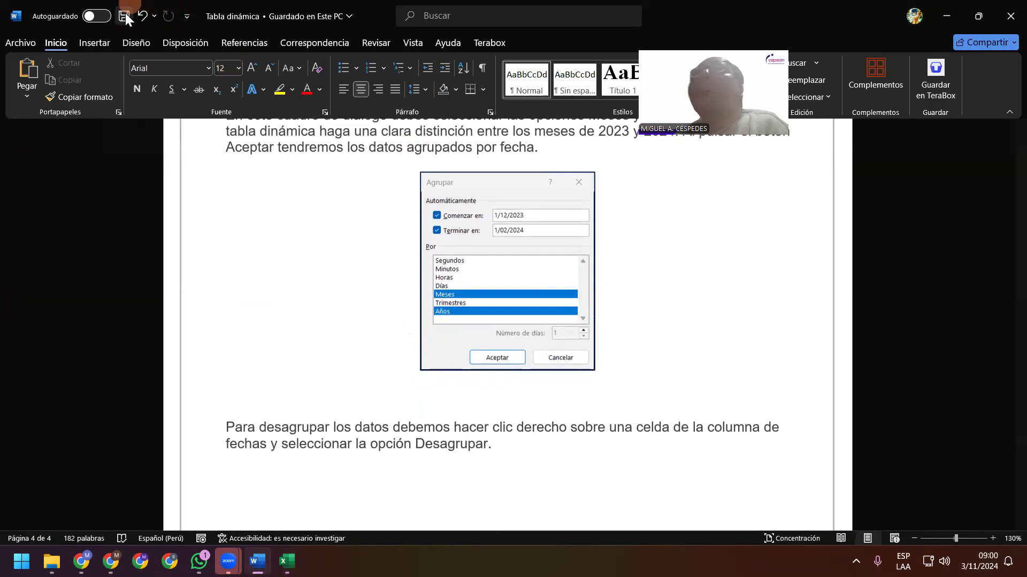
pyautogui.click(96, 43)
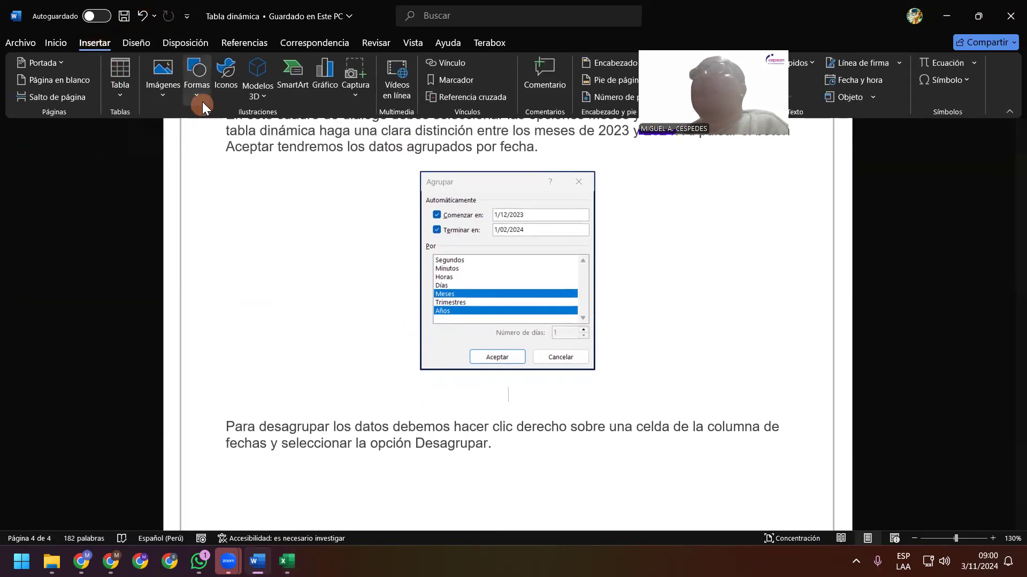
pyautogui.click(358, 89)
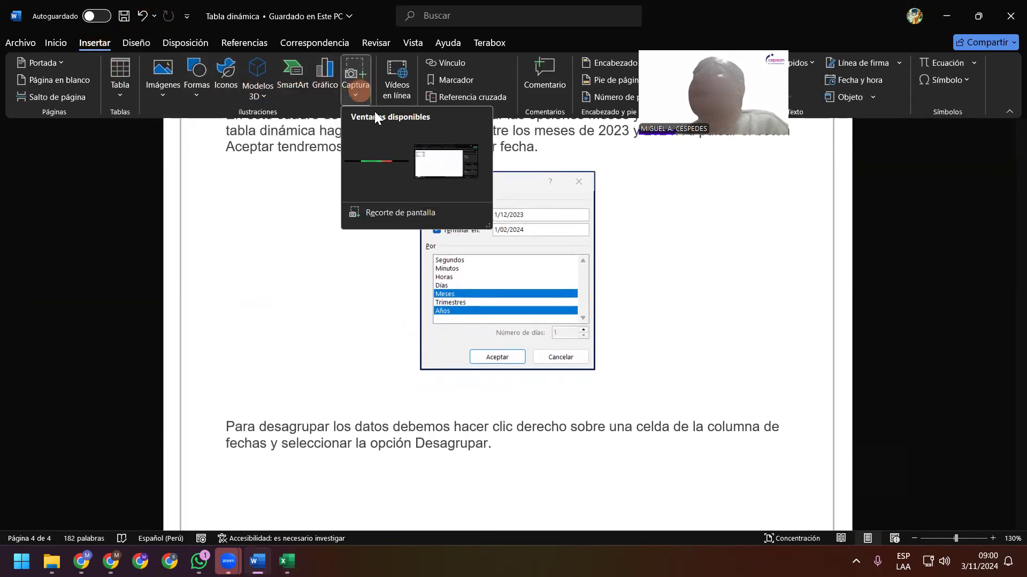
pyautogui.click(443, 157)
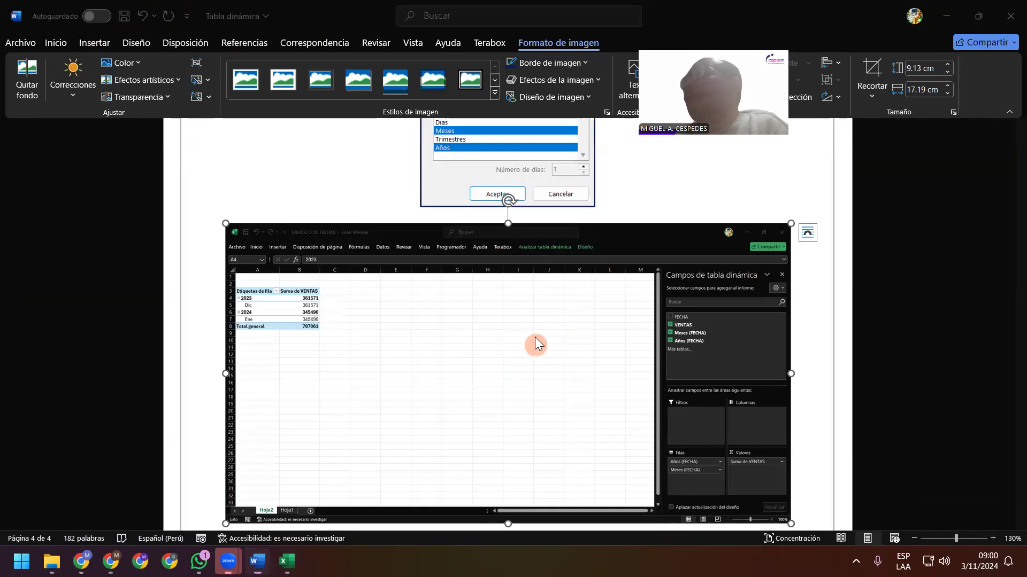
# Set the height of the inserted Excel window screenshot to 8 cm
pyautogui.click(946, 72)
pyautogui.click(947, 71)
pyautogui.click(948, 72)
pyautogui.click(948, 72)
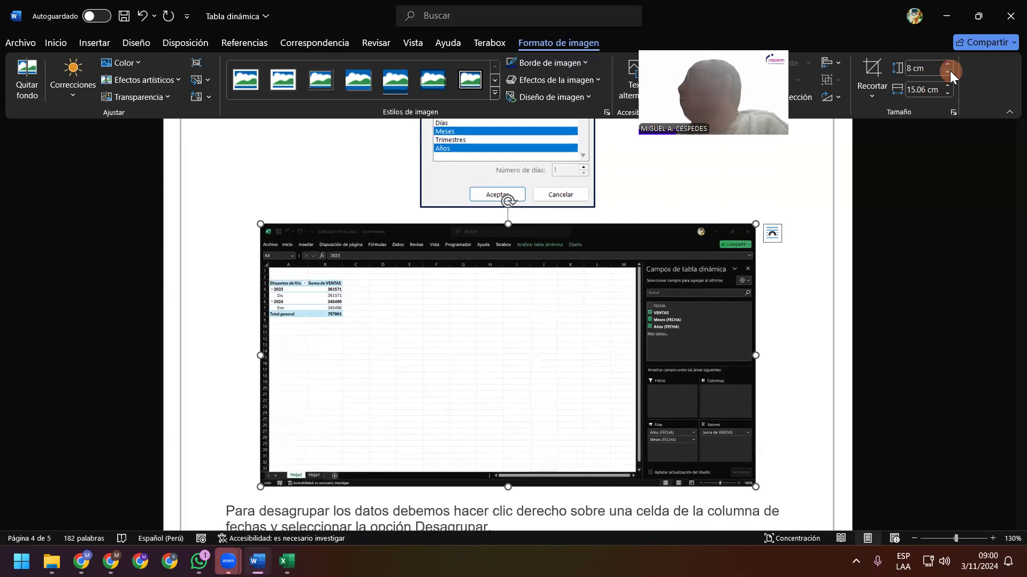
pyautogui.click(802, 385)
# Add an empty paragraph between the Excel window screenshot and the Desagrupar paragraph, and save the document
pyautogui.scroll(-3, 786, 385)
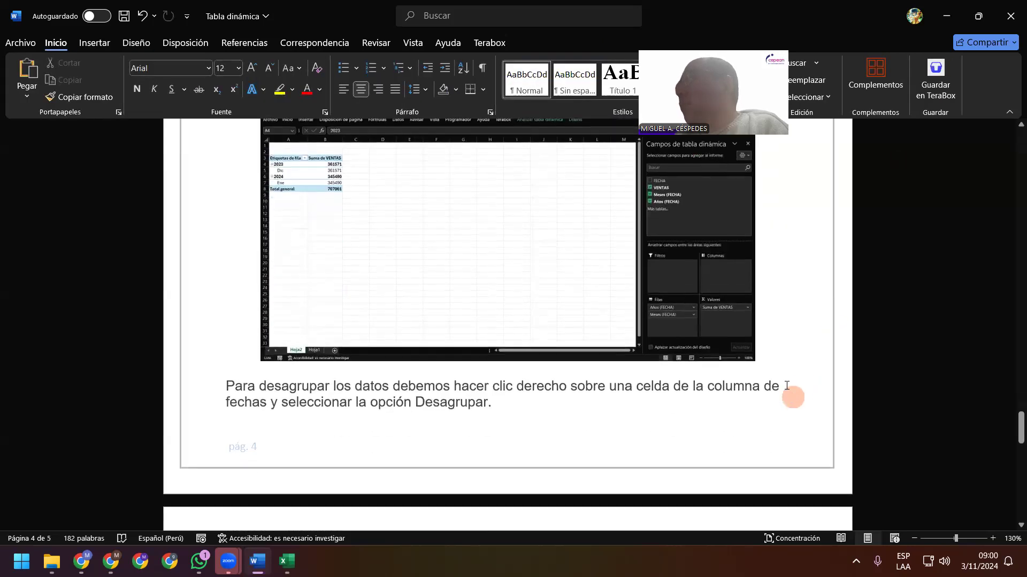
pyautogui.click(790, 358)
pyautogui.press('Return')
pyautogui.click(125, 17)
pyautogui.scroll(-3, 464, 366)
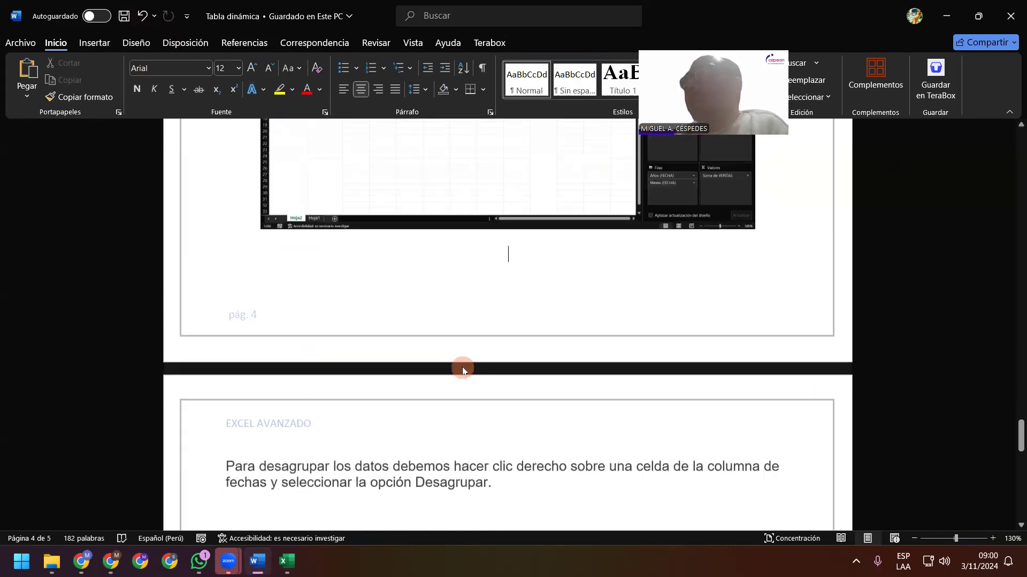
# Set the height of the Agrupar picture above the Excel window screenshot to 5 cm
pyautogui.scroll(4, 463, 370)
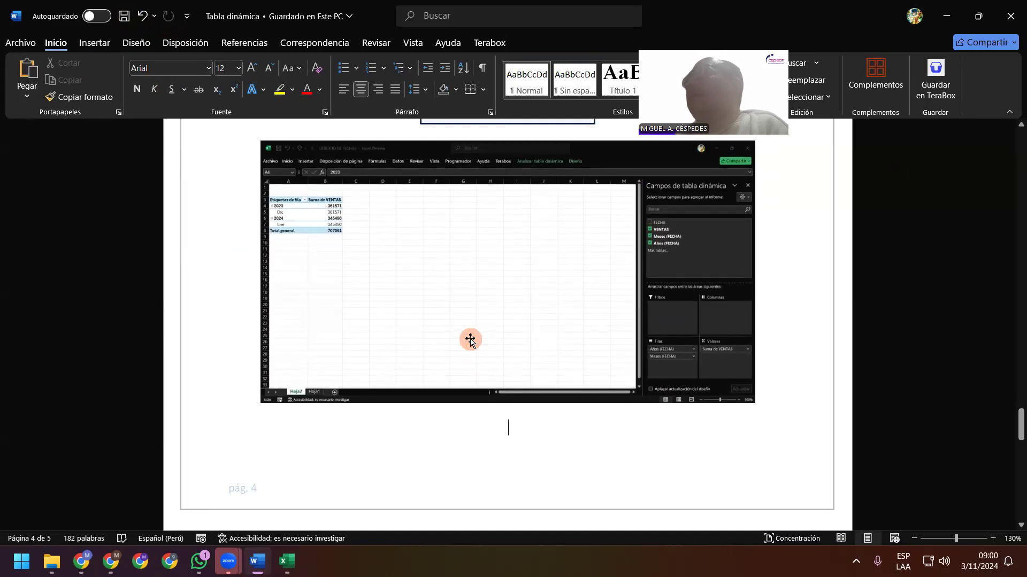
pyautogui.scroll(2, 470, 340)
pyautogui.scroll(4, 479, 385)
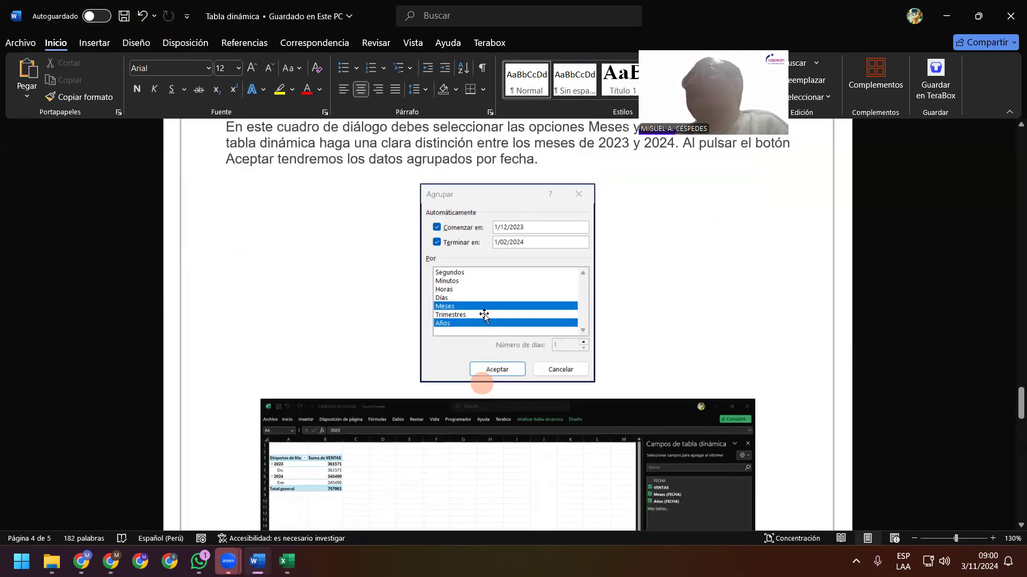
pyautogui.click(484, 315)
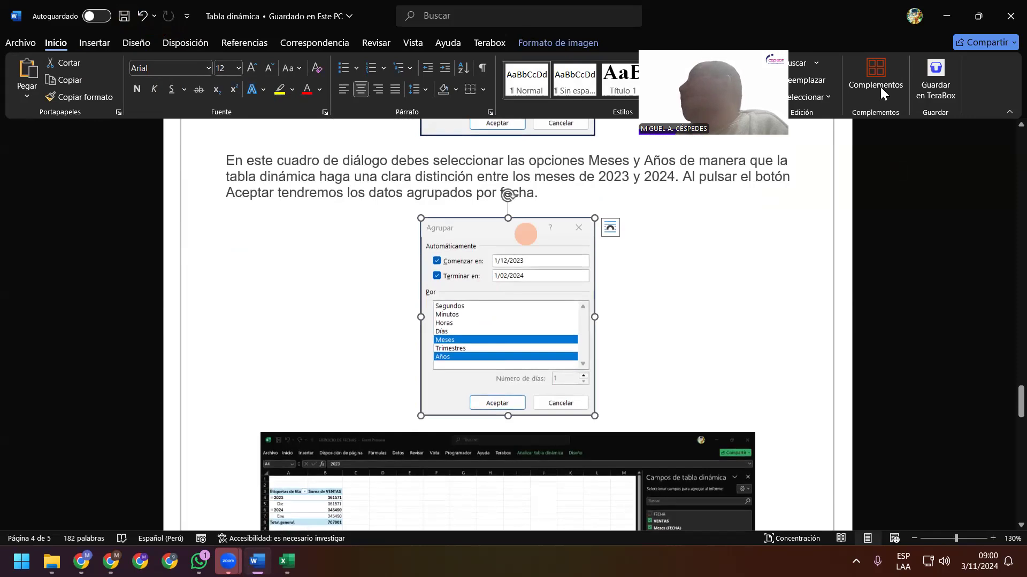
pyautogui.click(947, 71)
pyautogui.click(947, 71)
pyautogui.click(947, 70)
pyautogui.click(947, 70)
pyautogui.click(946, 71)
pyautogui.click(947, 70)
pyautogui.click(947, 70)
# Set the height of the Excel window screenshot above the Desagrupar paragraph to 6.5 cm
pyautogui.scroll(-1, 637, 393)
pyautogui.scroll(-2, 636, 393)
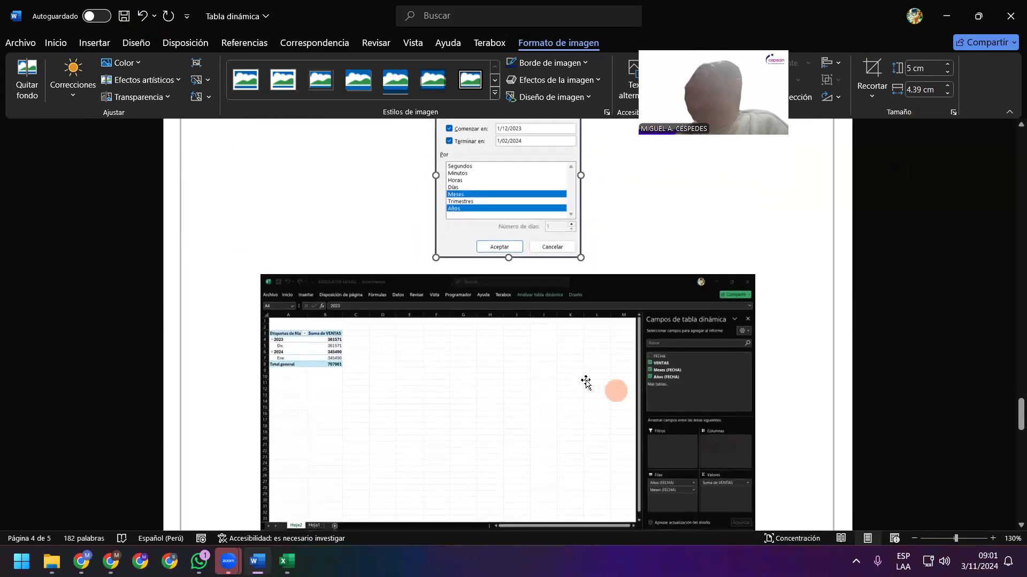
pyautogui.click(554, 368)
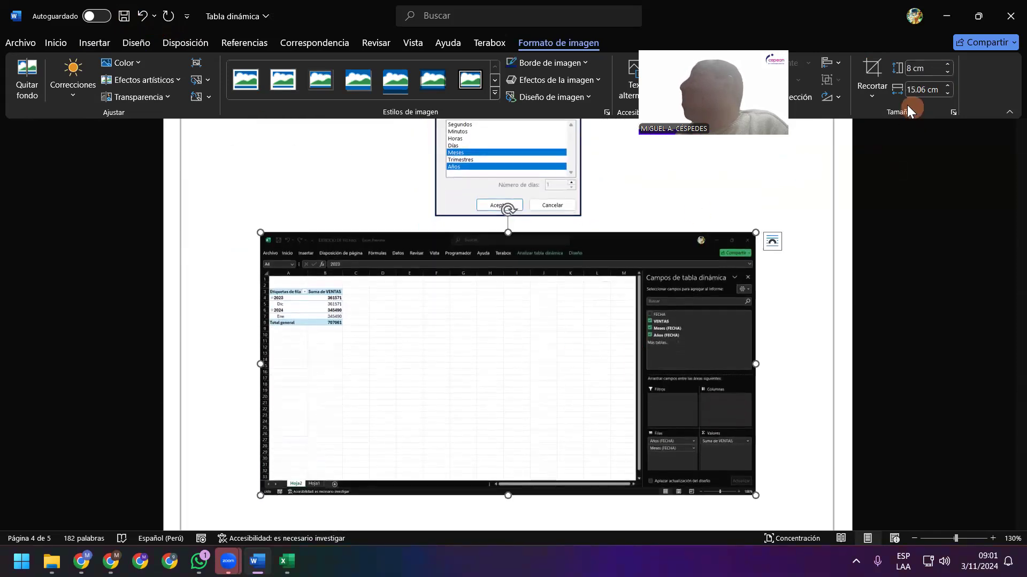
pyautogui.click(947, 69)
pyautogui.click(946, 69)
pyautogui.click(946, 70)
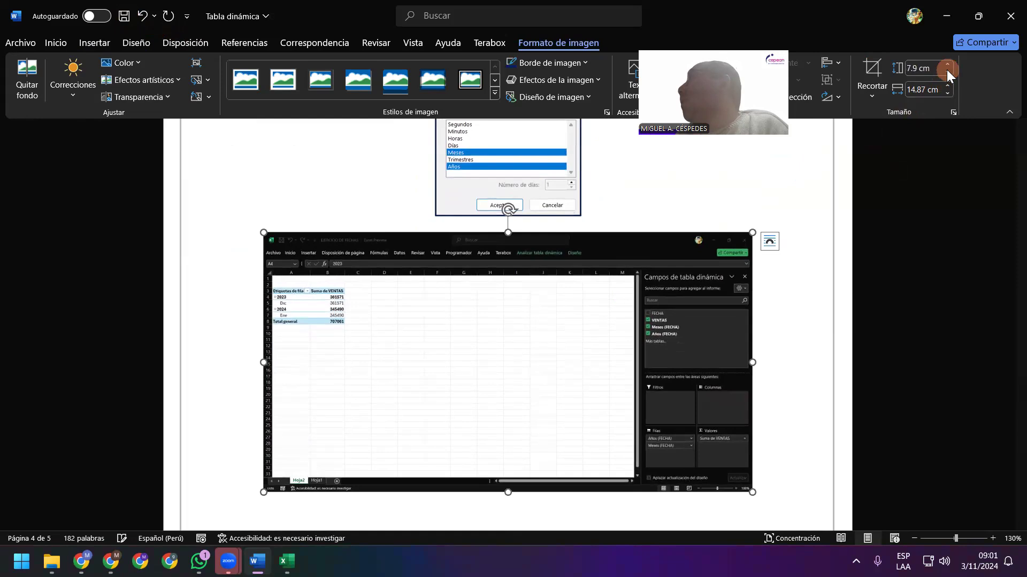
pyautogui.click(947, 69)
pyautogui.click(947, 70)
pyautogui.click(947, 70)
pyautogui.click(946, 69)
pyautogui.click(947, 69)
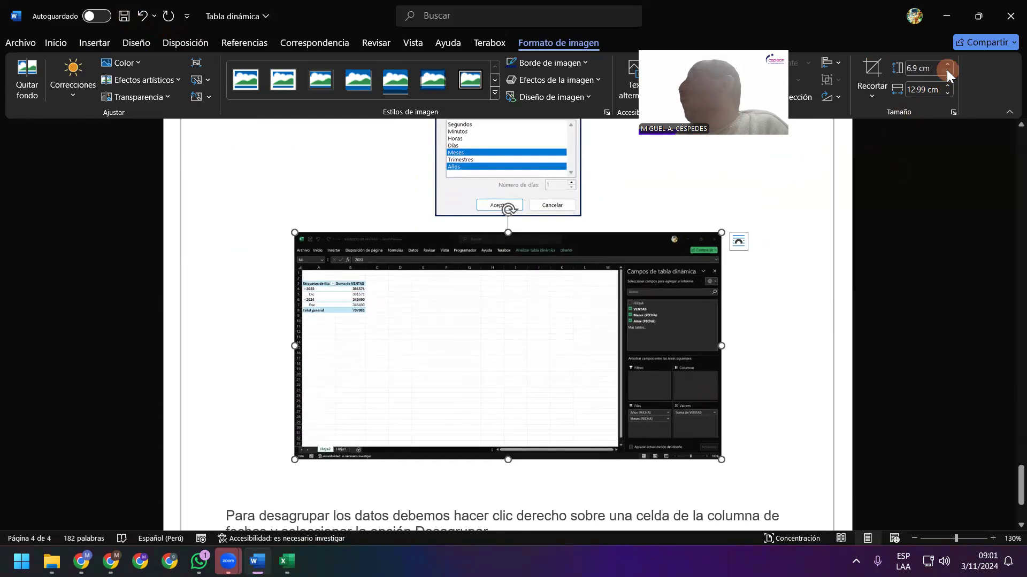
pyautogui.click(947, 69)
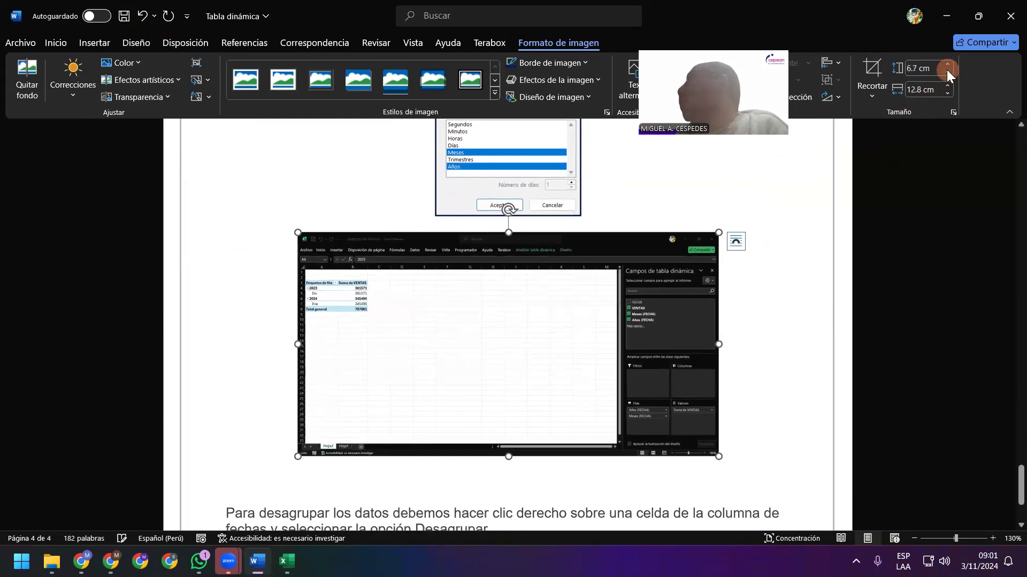
pyautogui.click(947, 70)
pyautogui.click(946, 70)
pyautogui.click(946, 69)
pyautogui.click(947, 70)
pyautogui.click(950, 64)
pyautogui.click(949, 64)
# Remove the empty paragraph between the Excel window screenshot and the Desagrupar paragraph, and save the document
pyautogui.scroll(-1, 528, 476)
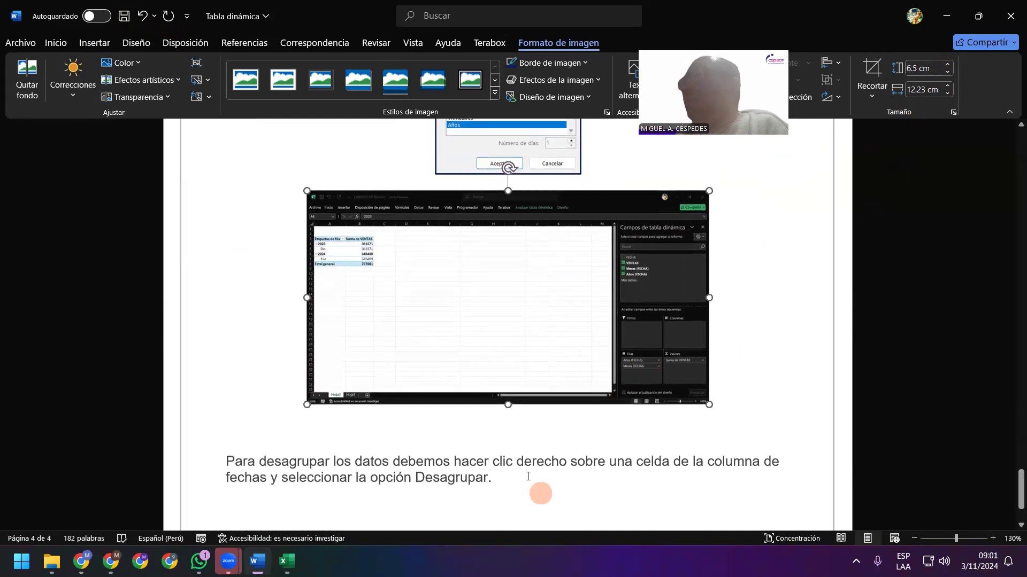
pyautogui.click(510, 432)
pyautogui.hotkey('ctrl', 'z')
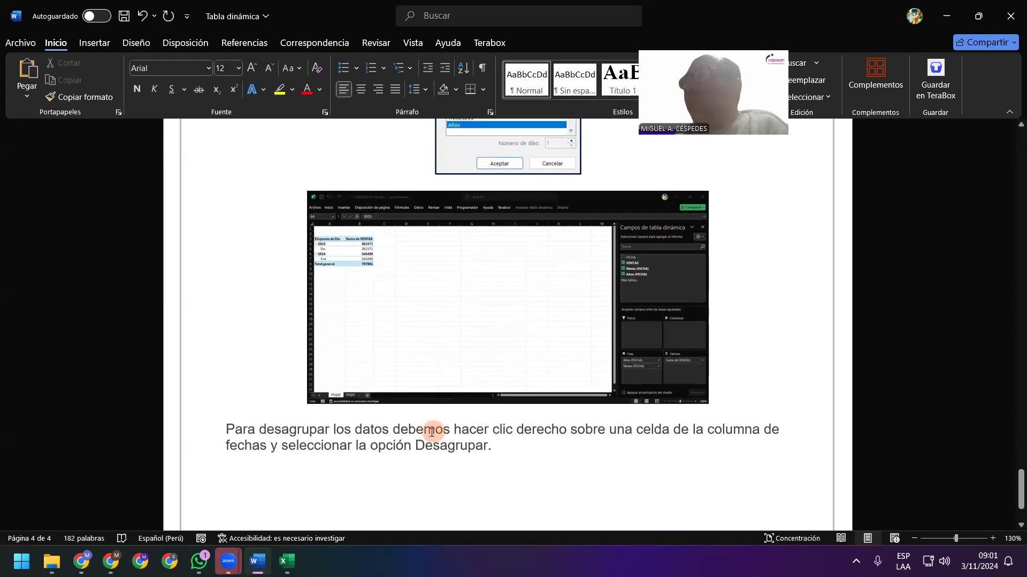
pyautogui.click(126, 12)
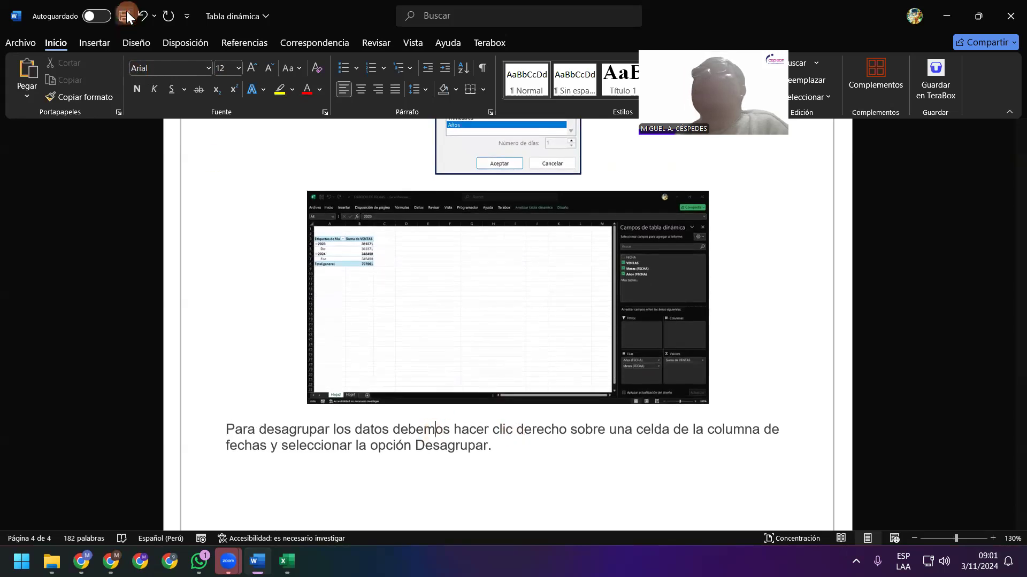
# Add a centred empty paragraph at the end of the document, below the Desagrupar paragraph
pyautogui.scroll(-3, 429, 320)
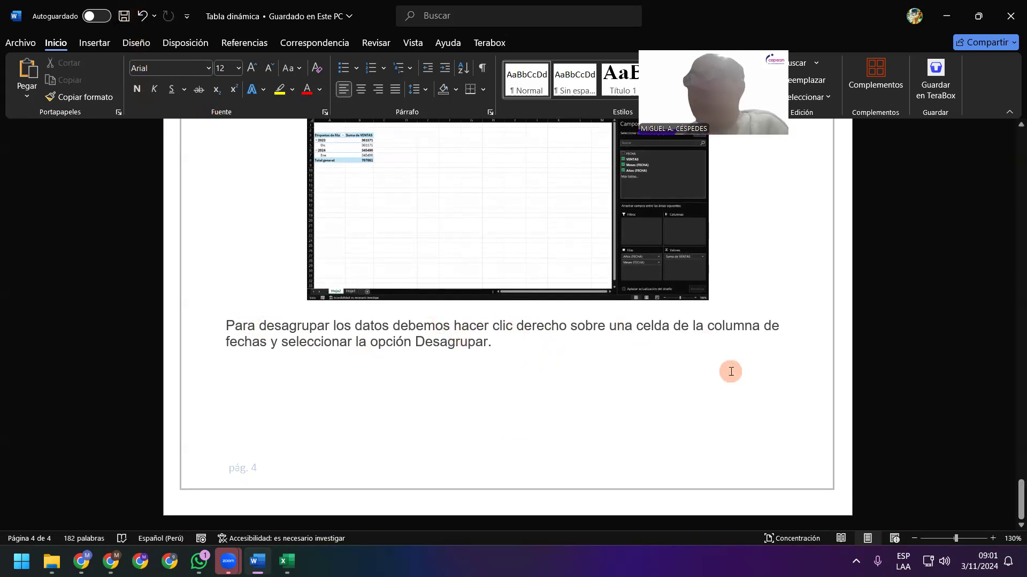
pyautogui.press('Return')
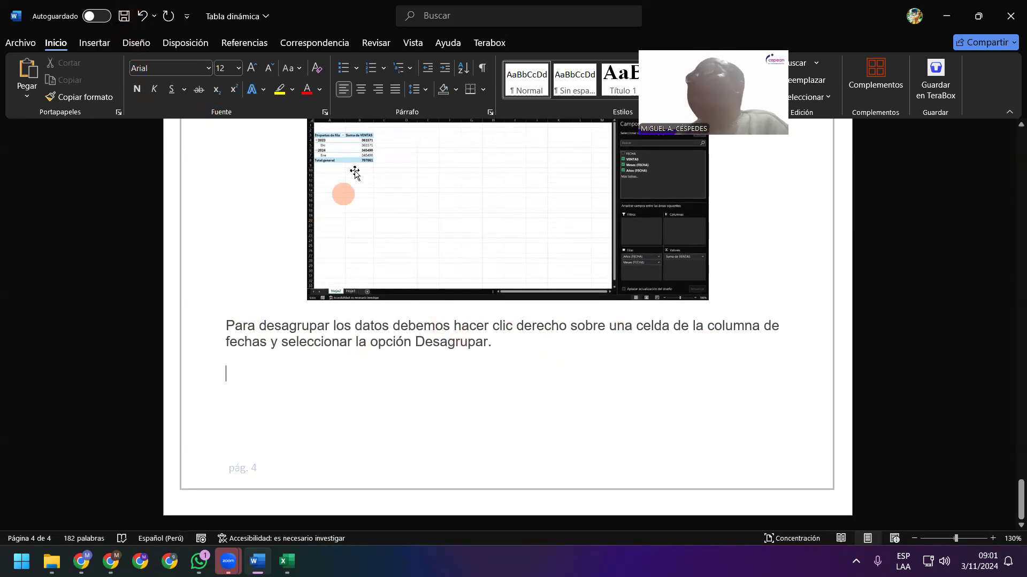
pyautogui.click(353, 93)
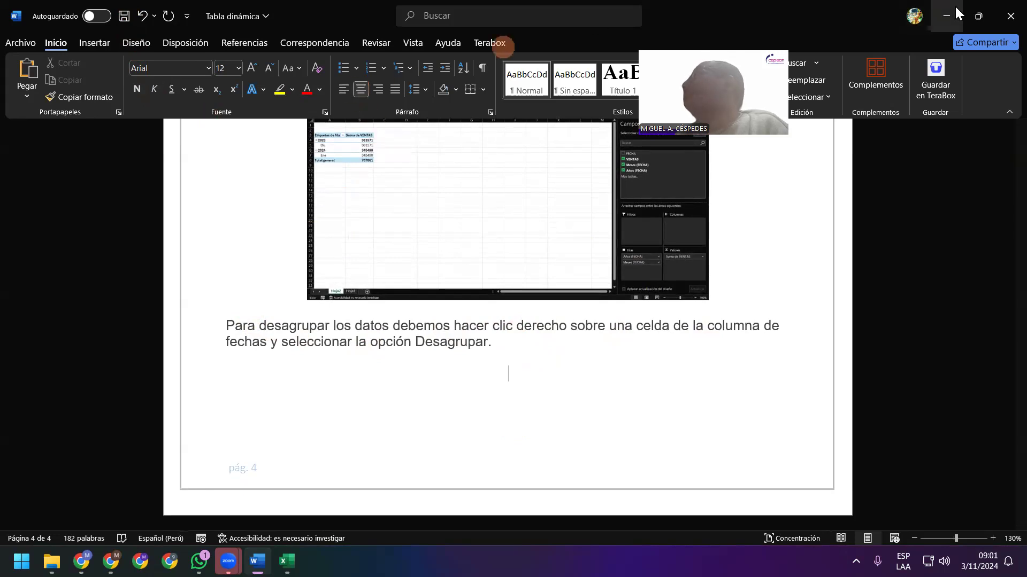
# Switch to the EJERCICIO DE FECHAS workbook in Excel
pyautogui.click(941, 19)
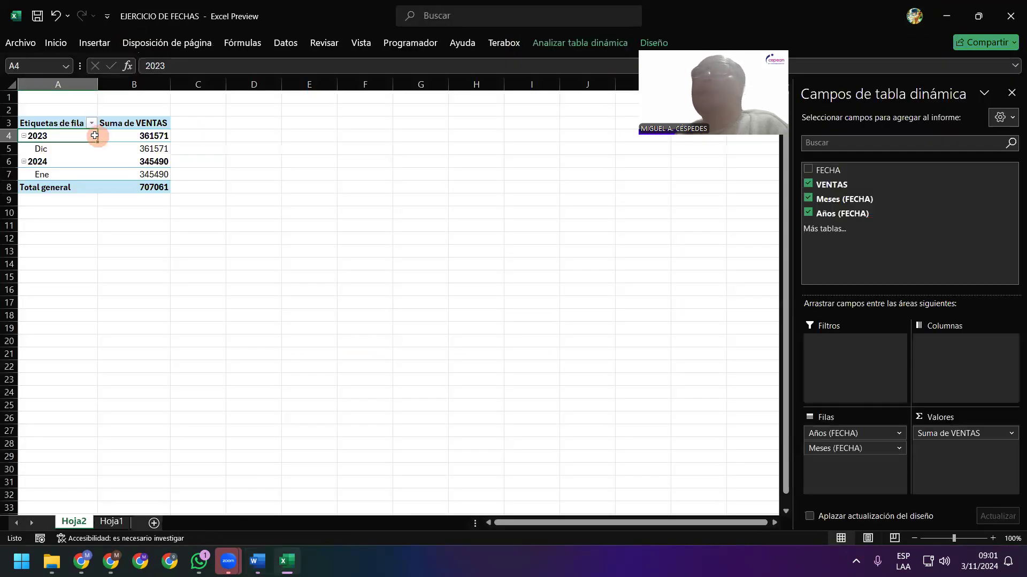
pyautogui.rightClick(88, 136)
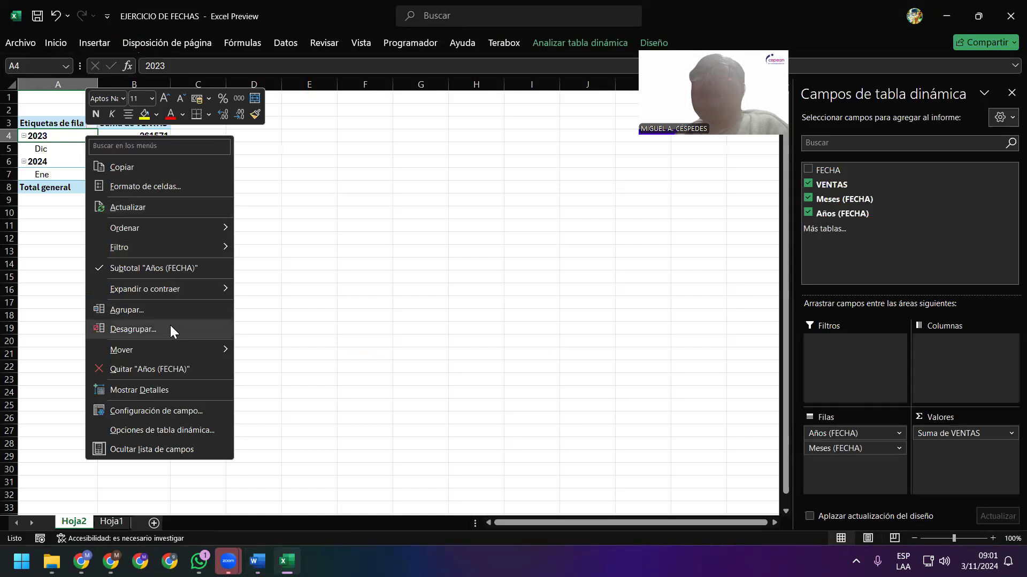
pyautogui.press('Scroll_Lock')
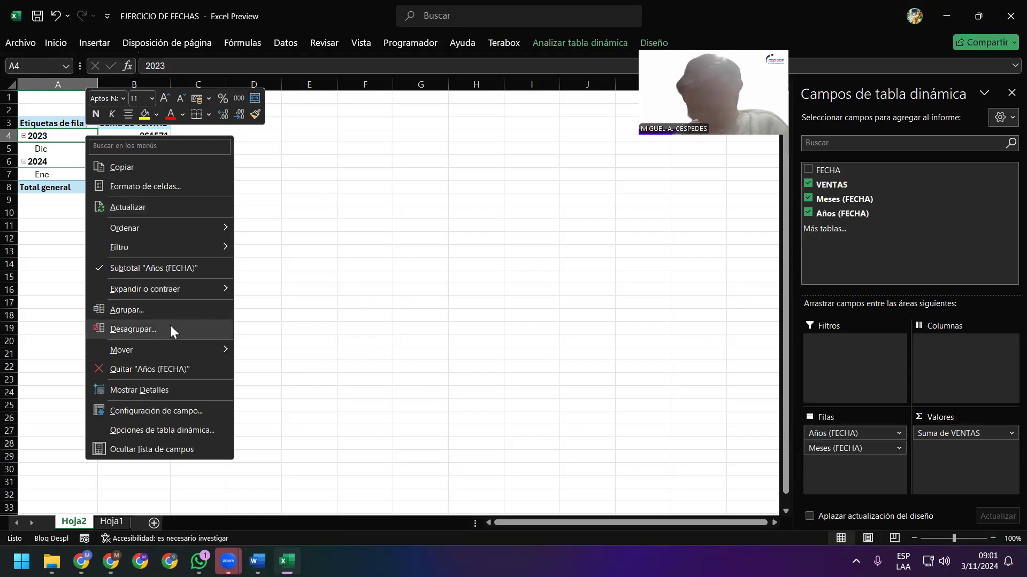
pyautogui.press('Print')
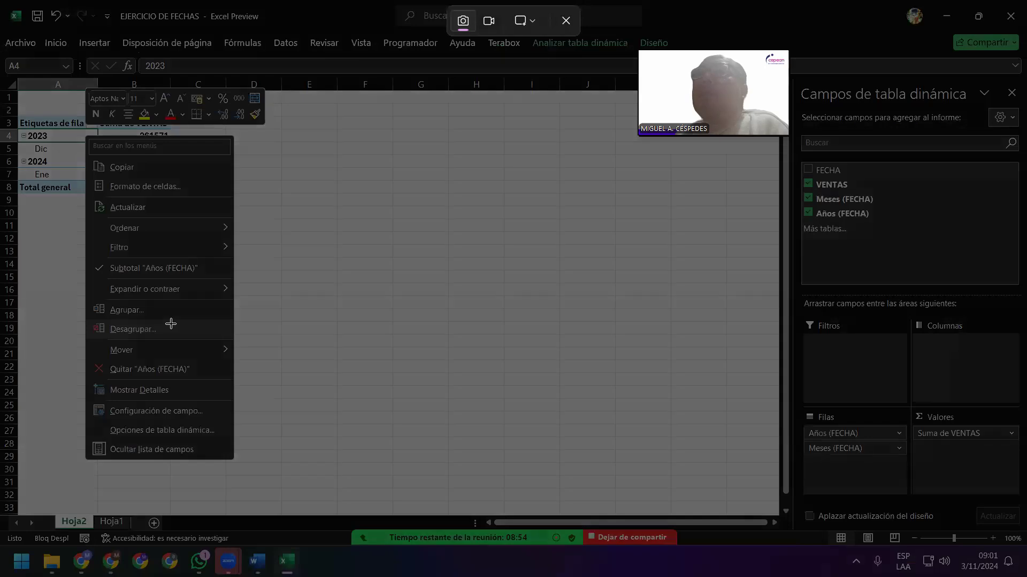
pyautogui.press('Escape')
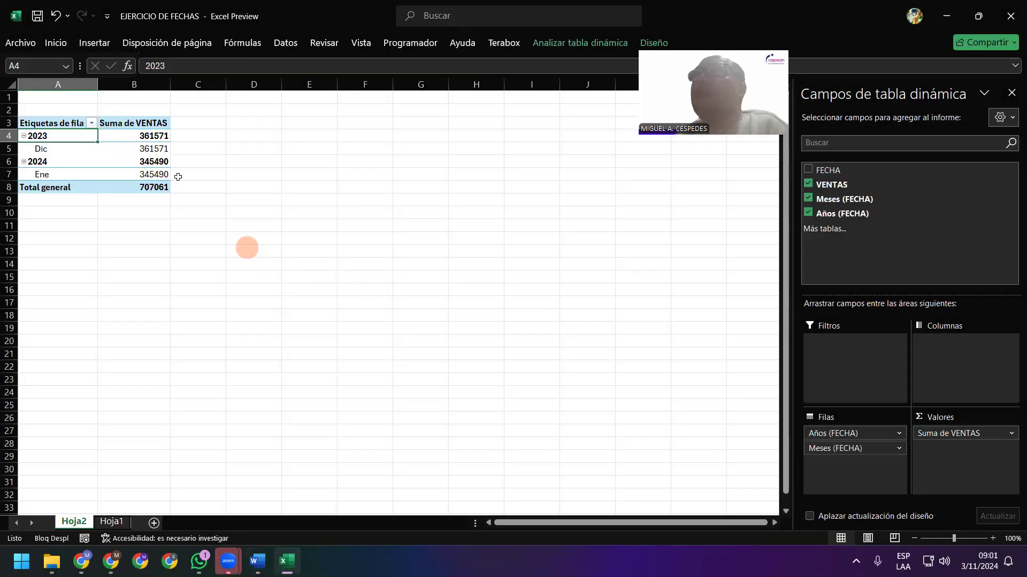
# Capture the pivot table with the 2023 cell's context menu highlighting Desagrupar, and paste the snip at the end of the Word document
pyautogui.rightClick(79, 140)
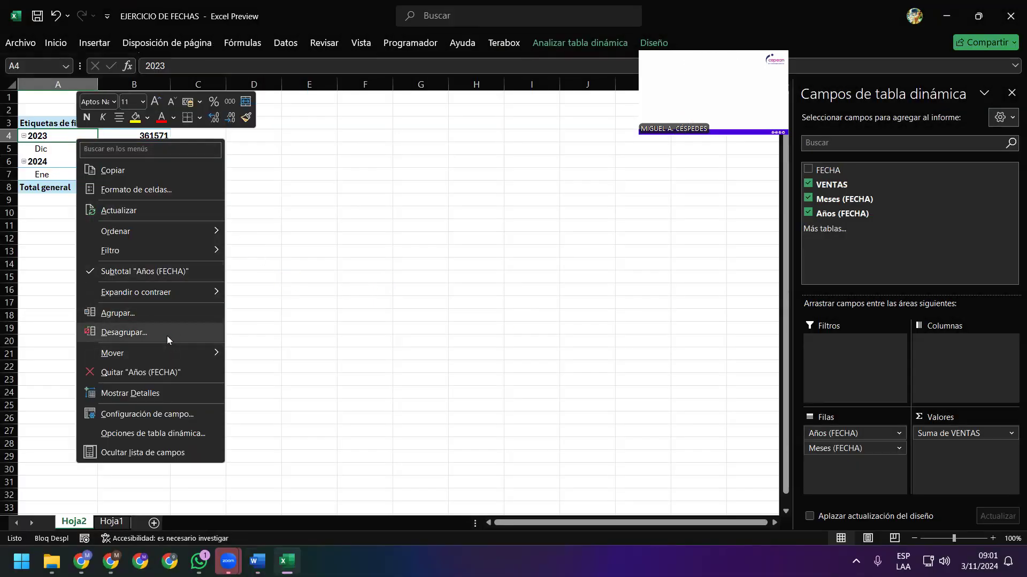
pyautogui.press('Print')
pyautogui.moveTo(24, 6); pyautogui.dragTo(586, 482)
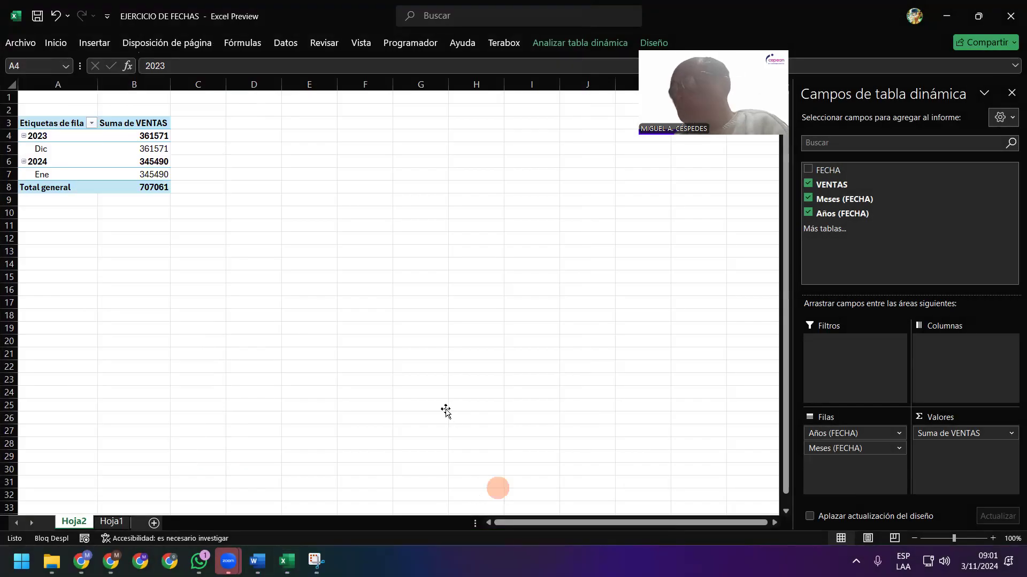
pyautogui.hotkey('alt', 'Tab')
pyautogui.hotkey('ctrl', 'v')
pyautogui.click(439, 301)
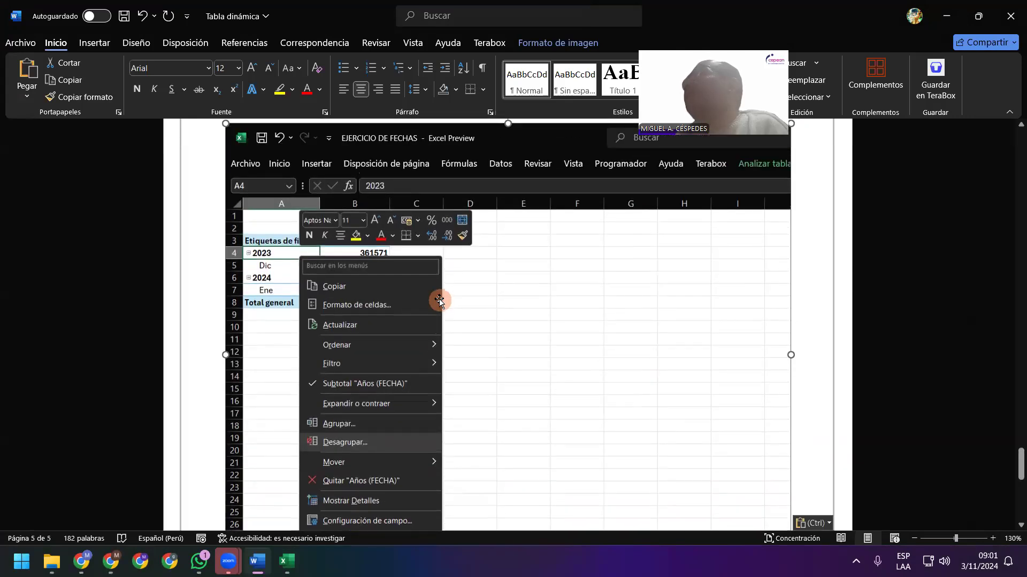
pyautogui.click(520, 244)
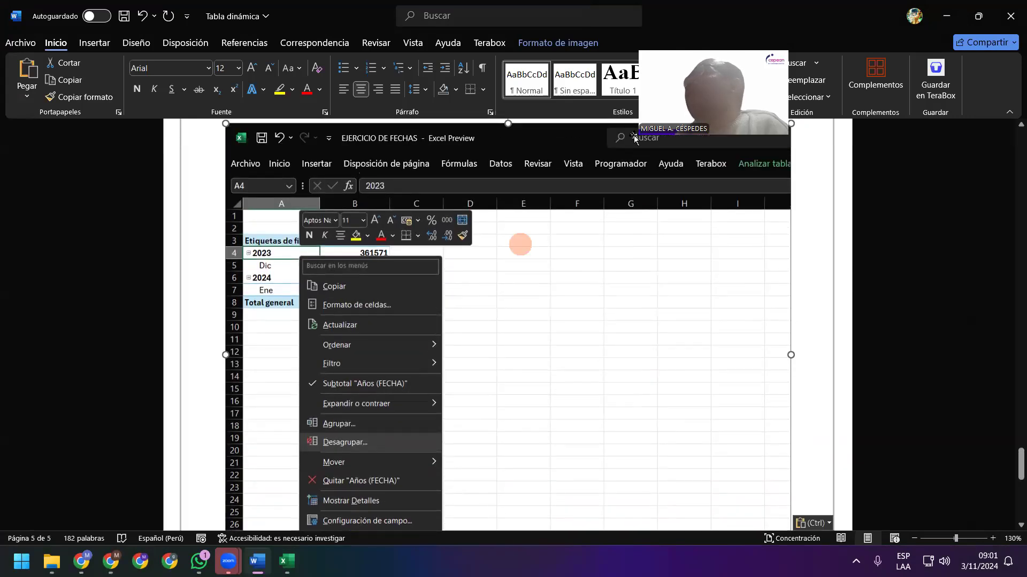
# Reduce the size of the pasted context-menu screenshot and save the document with a new line below it
pyautogui.click(575, 41)
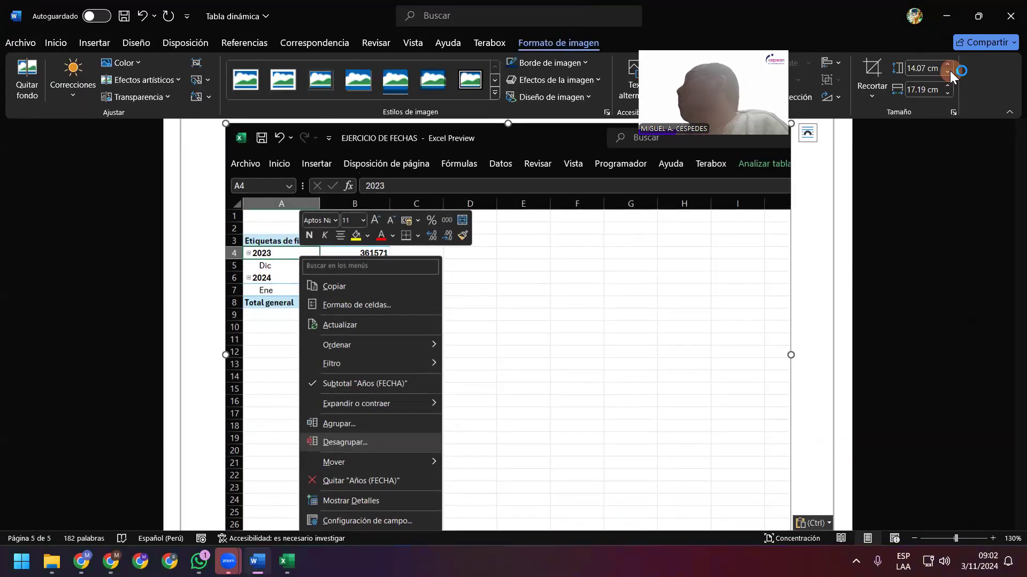
pyautogui.click(950, 70)
pyautogui.click(950, 70)
pyautogui.moveTo(949, 70); pyautogui.dragTo(950, 69)
pyautogui.click(748, 363)
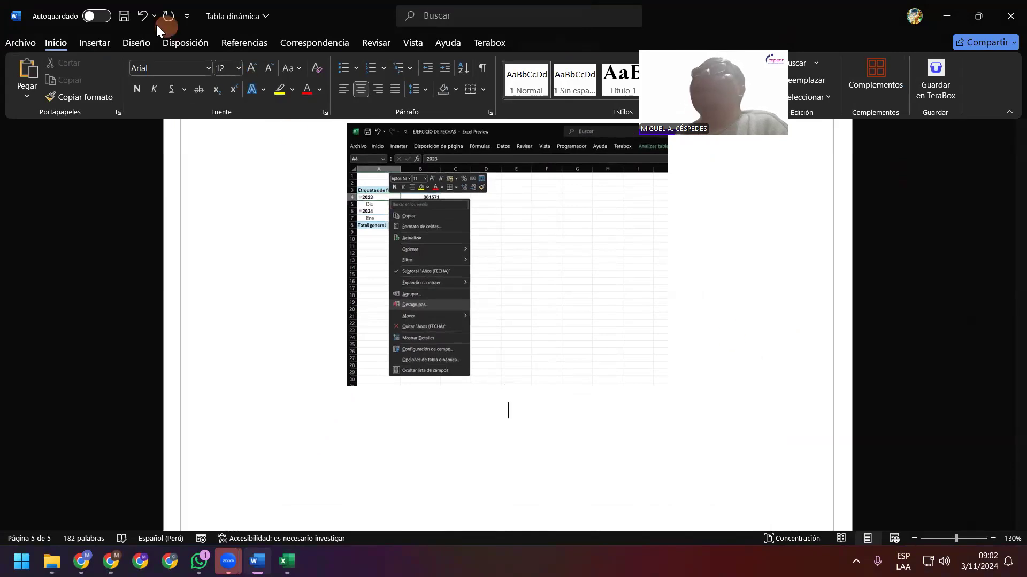
pyautogui.click(126, 15)
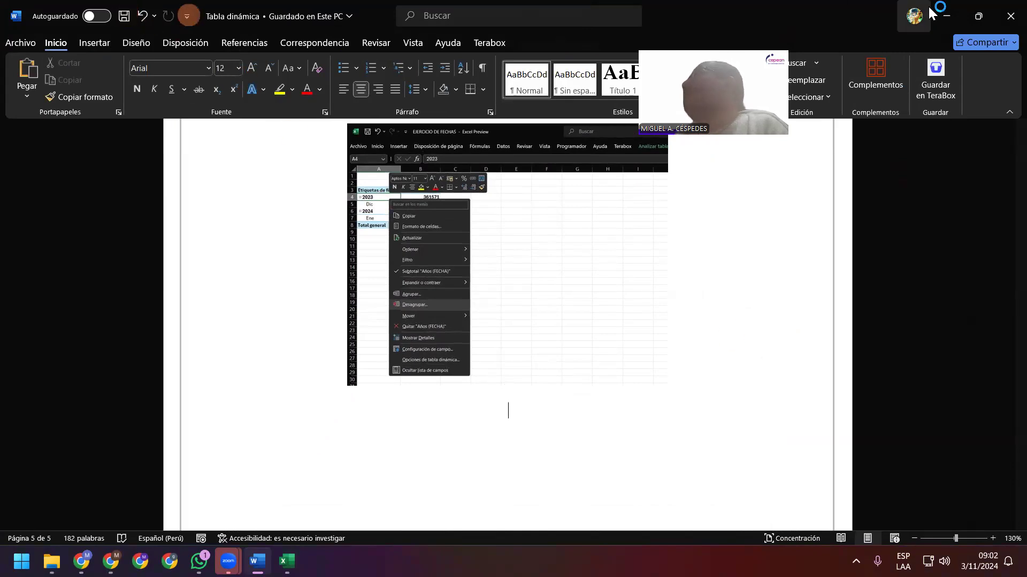
# Switch to Excel and ungroup the pivot table's date row labels from the 2023 cell
pyautogui.hotkey('alt', 'Tab')
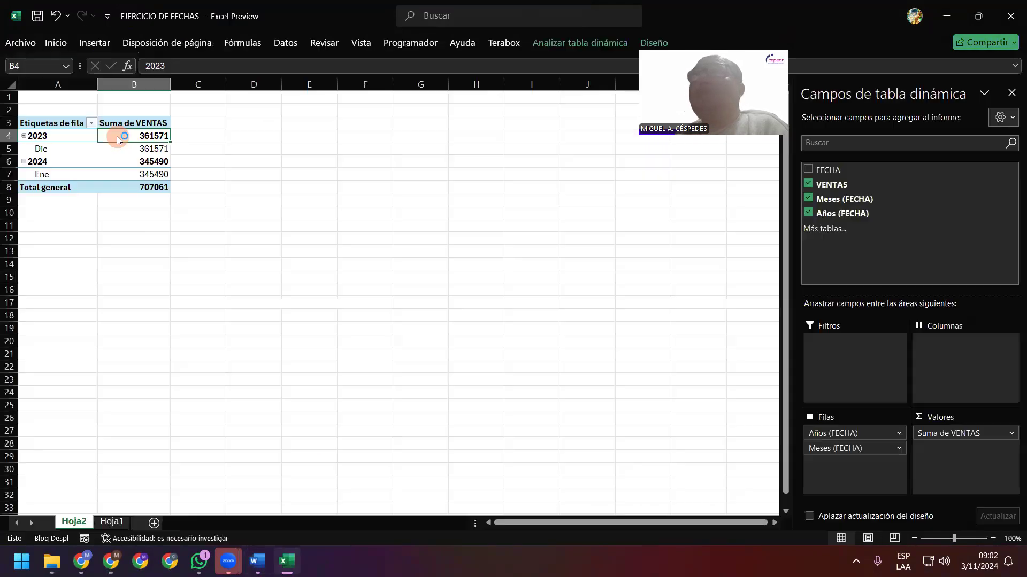
pyautogui.rightClick(119, 137)
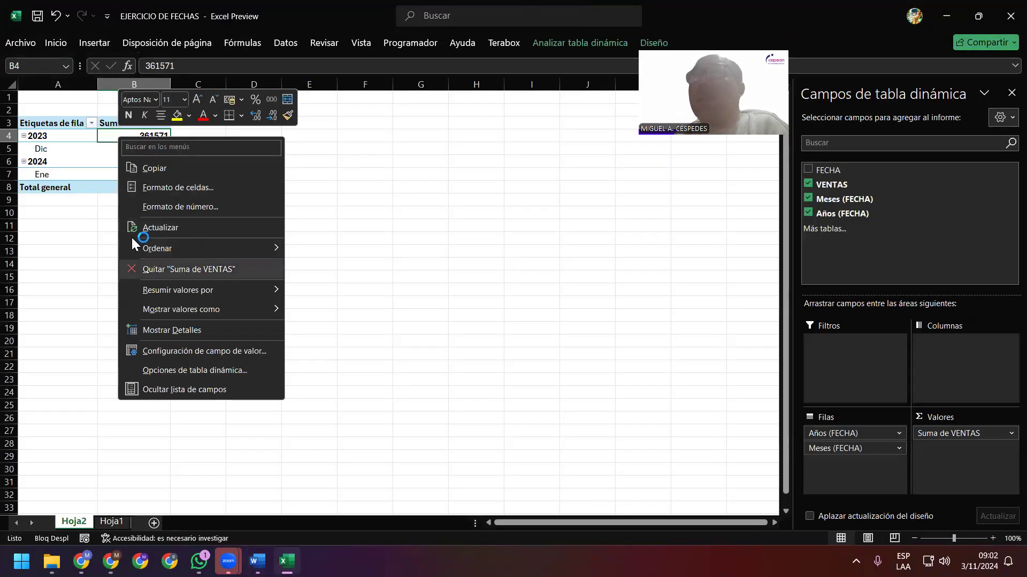
pyautogui.click(63, 138)
pyautogui.rightClick(62, 138)
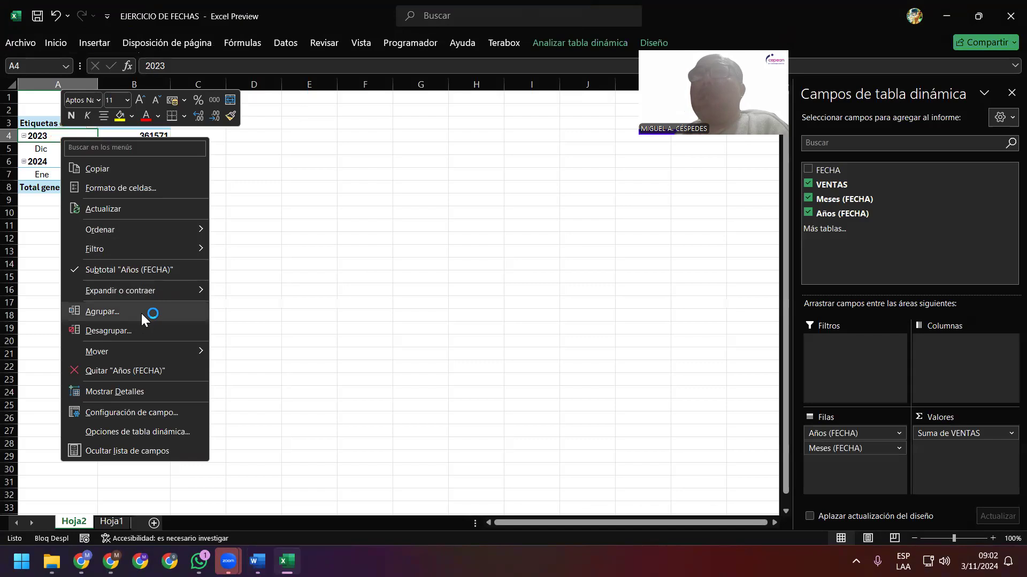
pyautogui.click(137, 330)
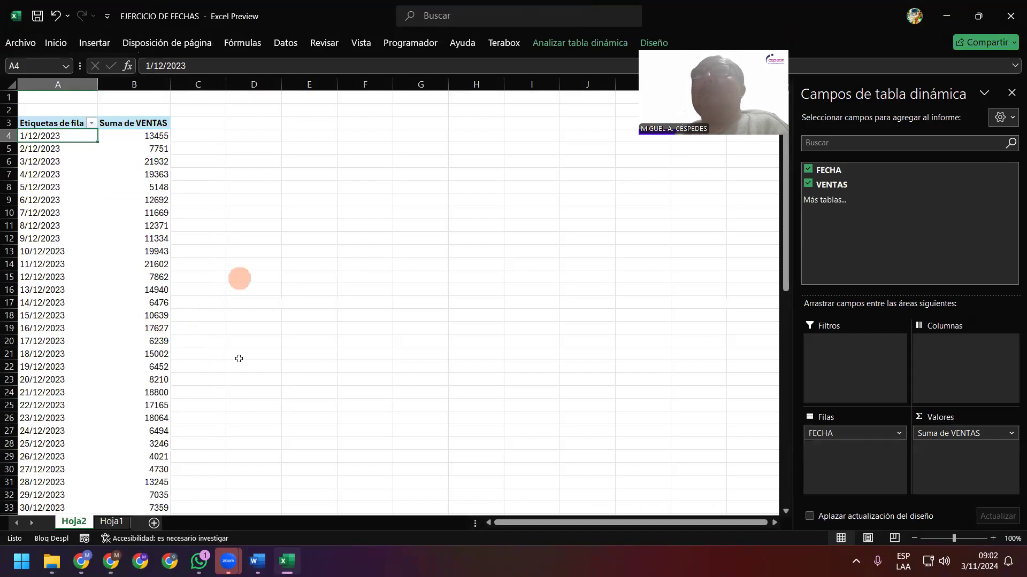
# Insert a screenshot of the Excel window showing the ungrouped pivot table below the context-menu picture in Word
pyautogui.click(287, 561)
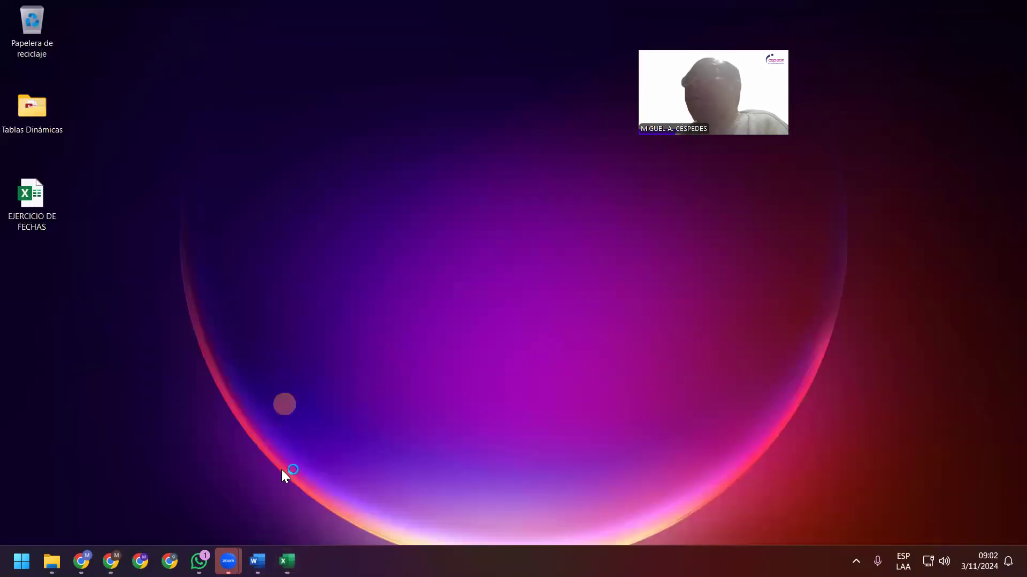
pyautogui.click(262, 557)
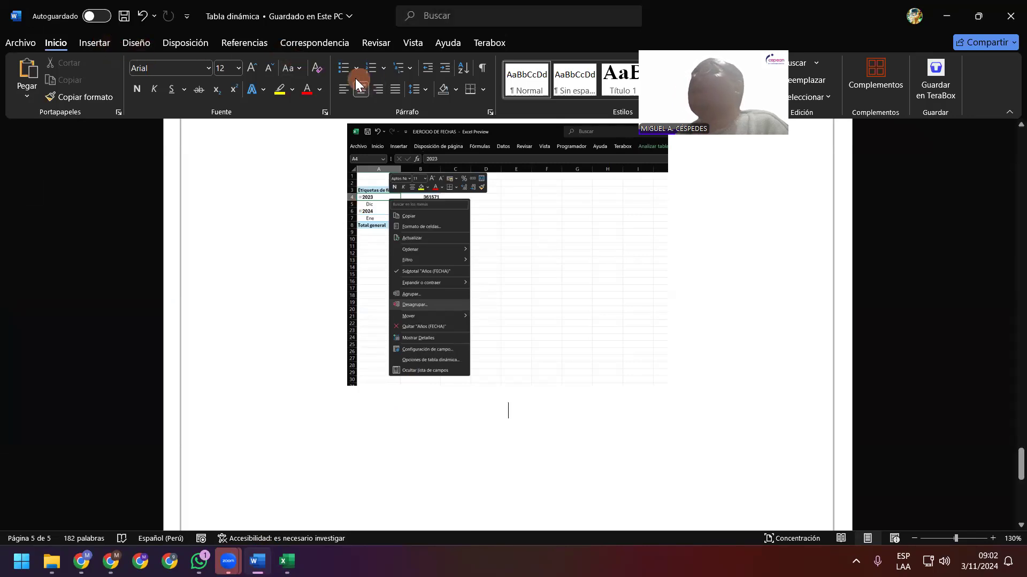
pyautogui.click(97, 42)
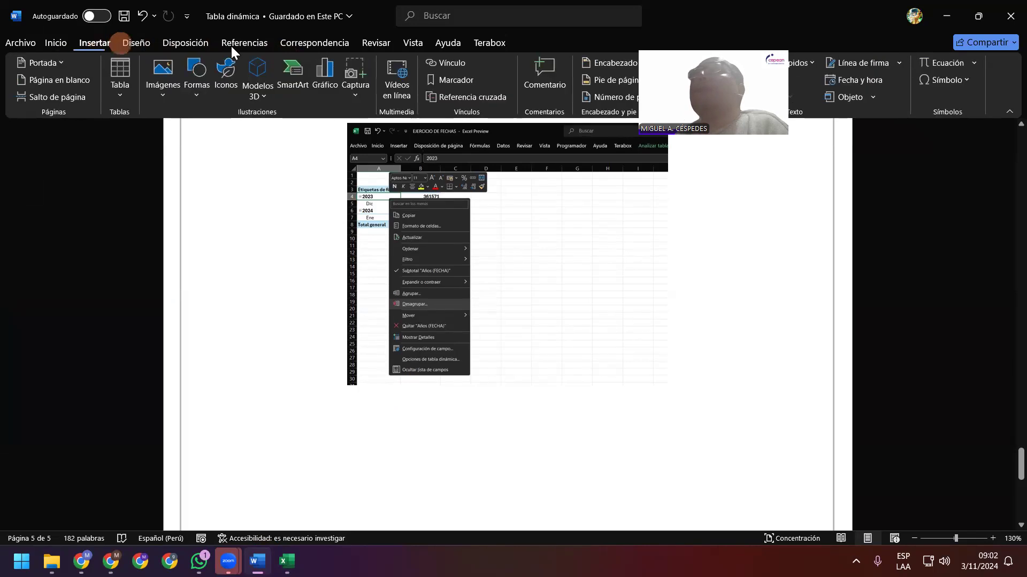
pyautogui.click(367, 92)
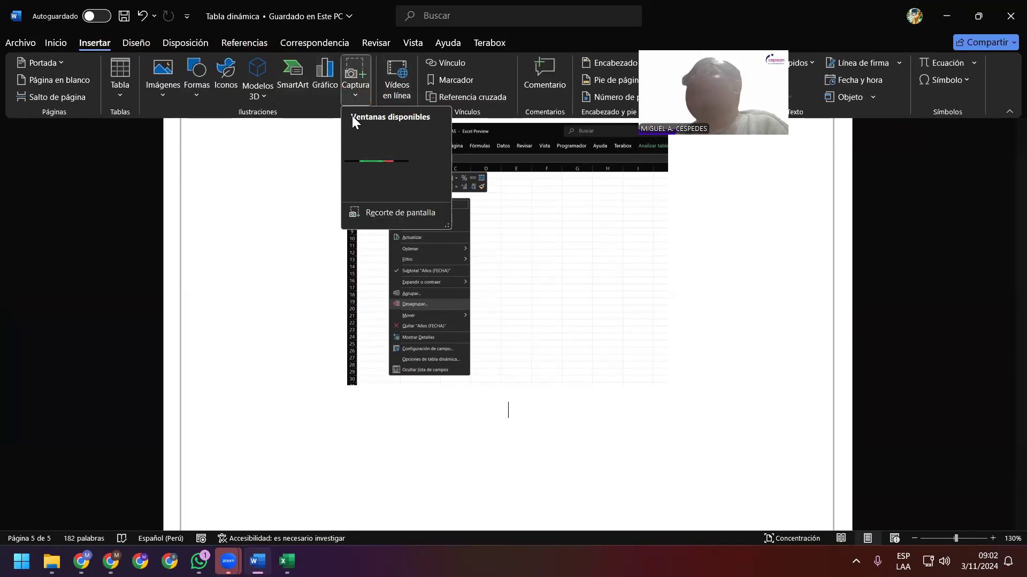
pyautogui.click(273, 143)
pyautogui.click(286, 561)
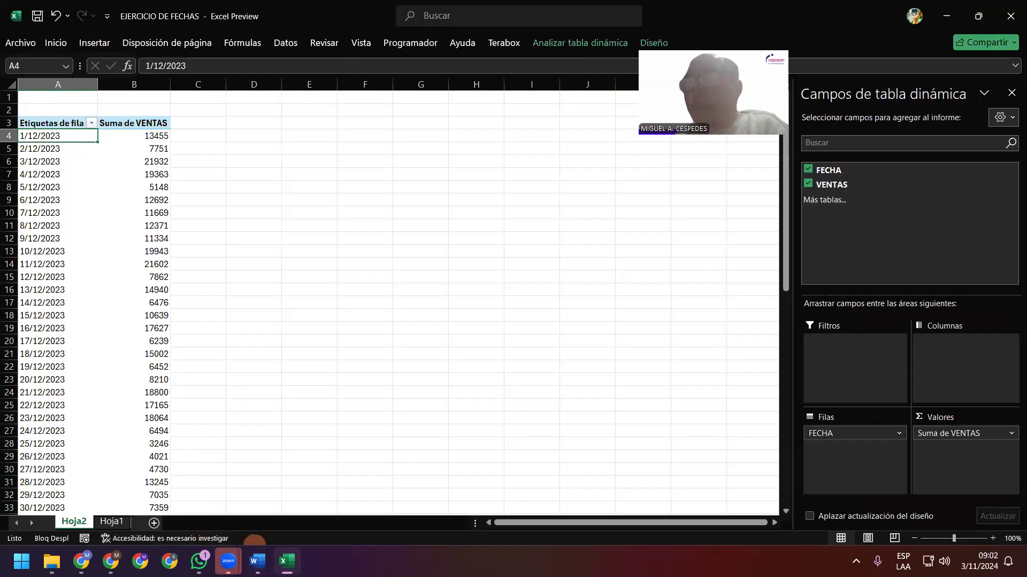
pyautogui.click(258, 561)
pyautogui.click(355, 98)
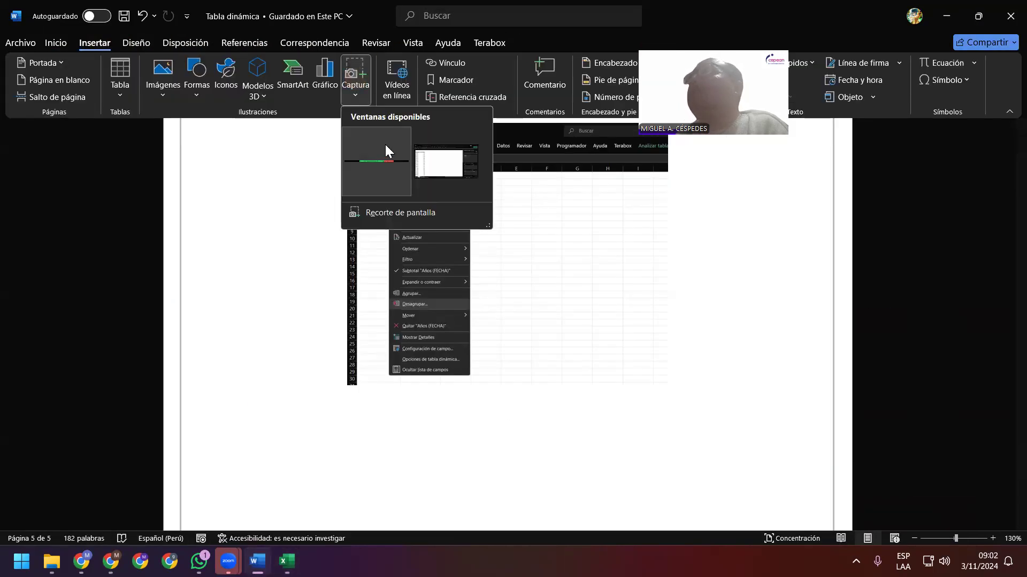
pyautogui.click(435, 161)
# Set the height of the Desagrupar context-menu picture to 9.1 cm
pyautogui.click(522, 181)
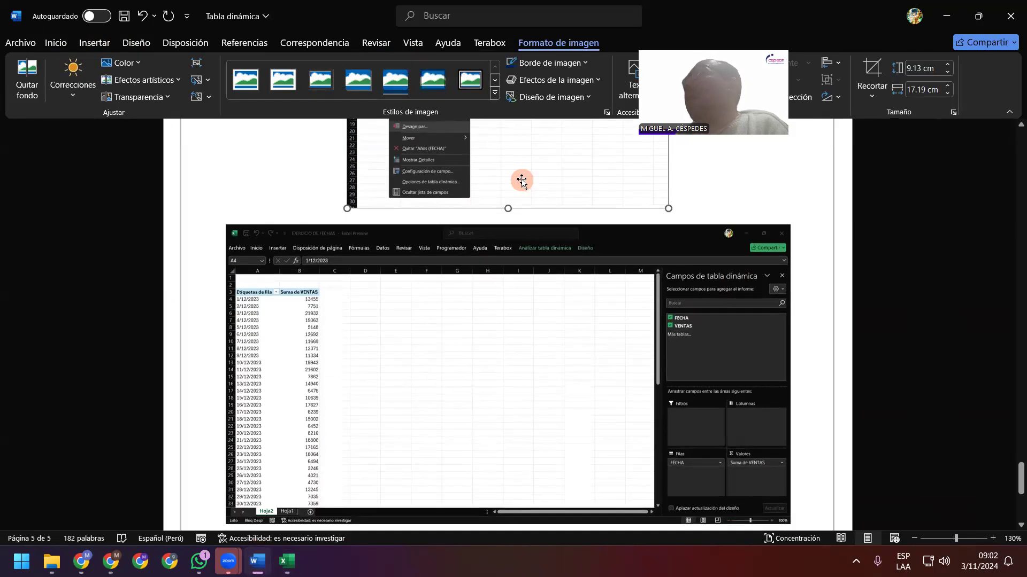
pyautogui.click(555, 146)
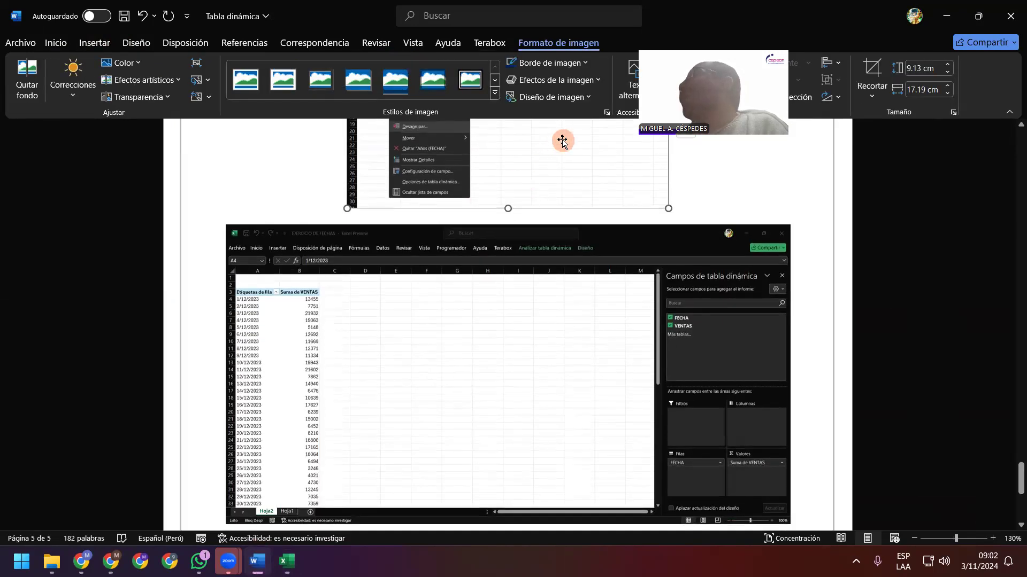
pyautogui.click(945, 72)
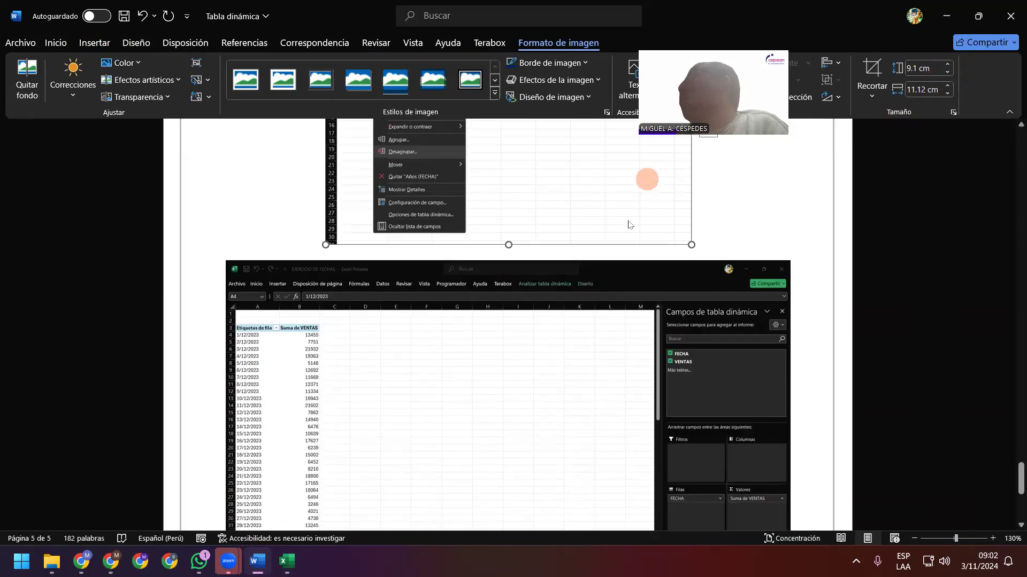
# Set the height of the ungrouped pivot table's Excel window screenshot to about 7 cm
pyautogui.click(580, 334)
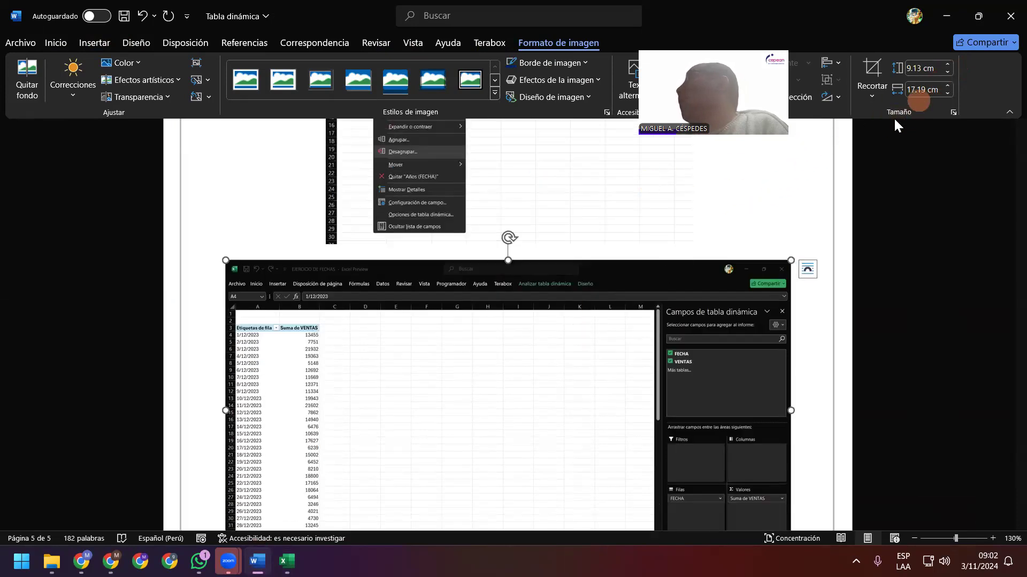
pyautogui.click(927, 80)
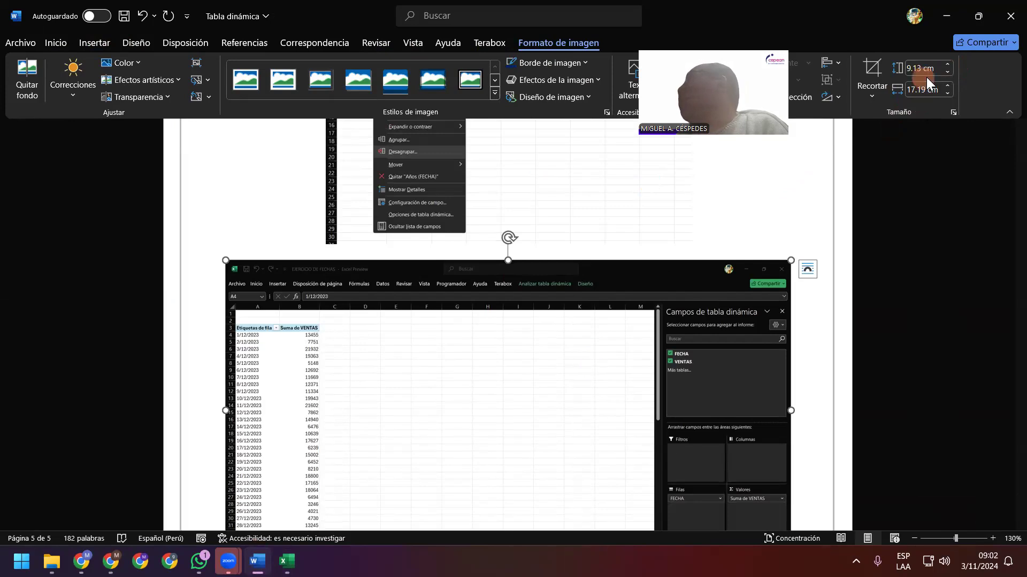
pyautogui.click(948, 71)
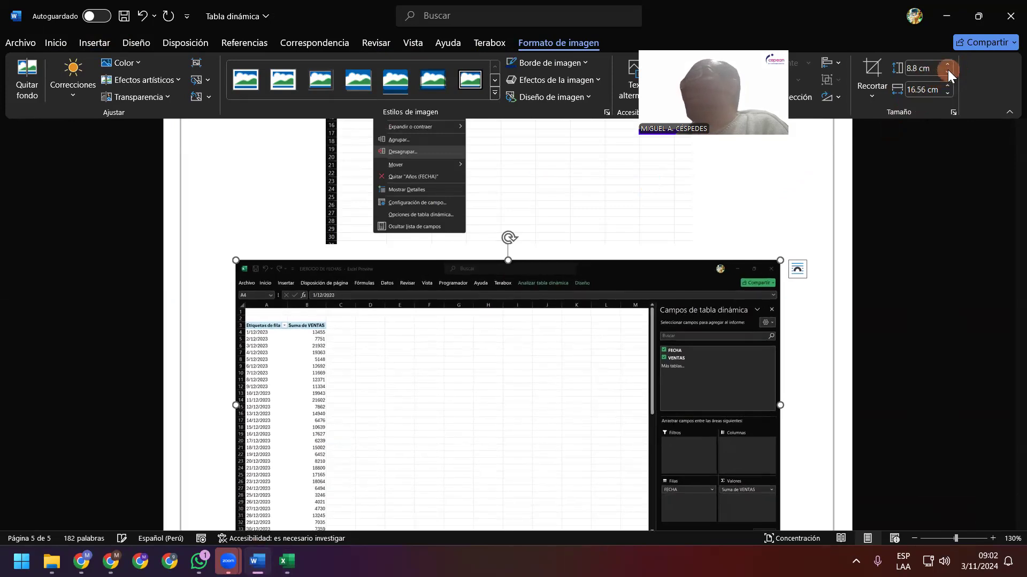
pyautogui.click(948, 72)
pyautogui.click(947, 71)
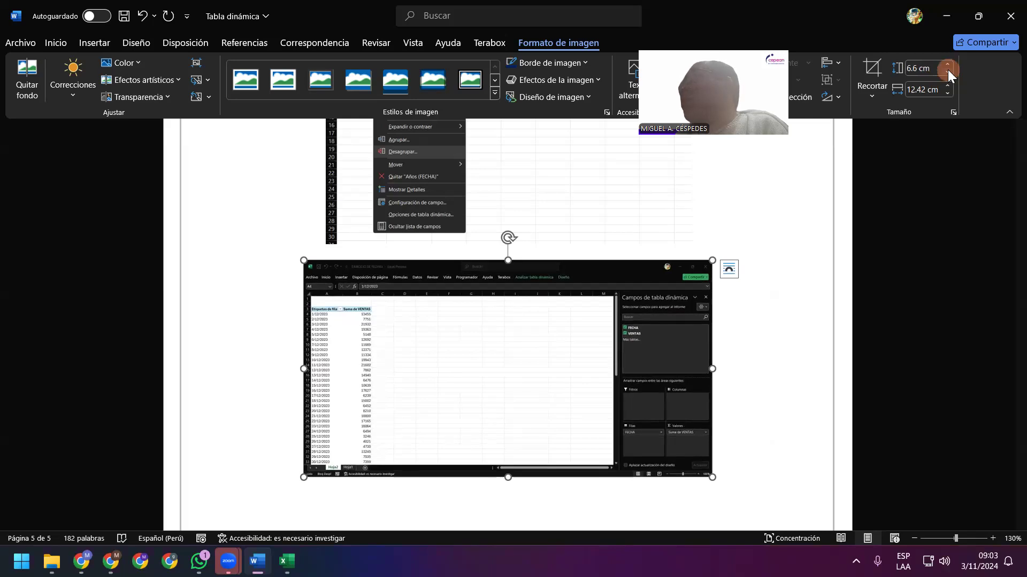
pyautogui.click(946, 64)
pyautogui.click(946, 64)
pyautogui.click(947, 64)
pyautogui.click(946, 64)
# Set the height of the Desagrupar context-menu picture to 10.6 cm and save the document
pyautogui.click(545, 161)
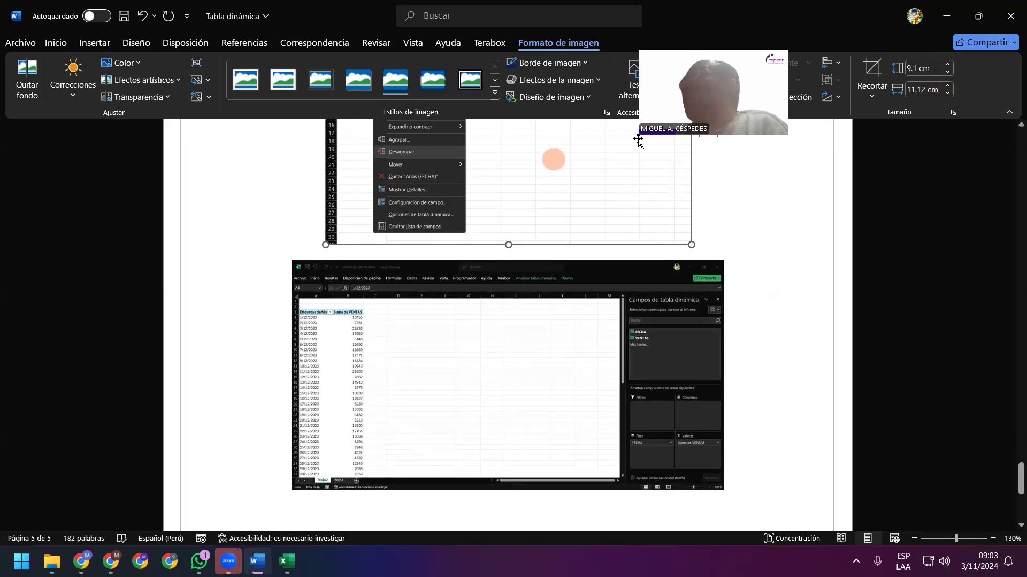
pyautogui.click(947, 64)
pyautogui.click(947, 64)
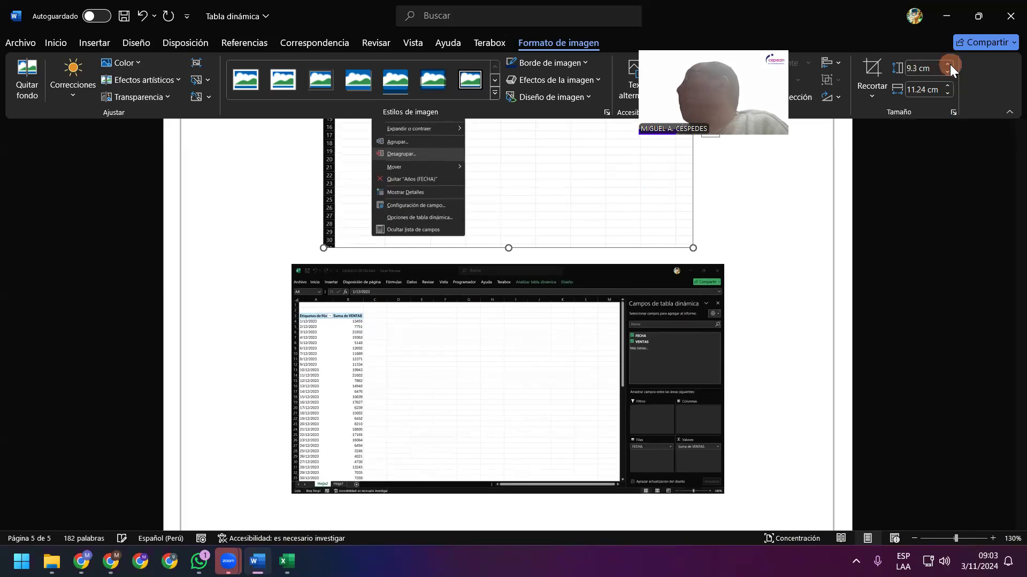
pyautogui.click(948, 65)
pyautogui.click(948, 64)
pyautogui.click(947, 64)
pyautogui.click(948, 64)
pyautogui.click(948, 64)
pyautogui.click(948, 64)
pyautogui.click(947, 64)
pyautogui.click(948, 65)
pyautogui.click(948, 64)
pyautogui.click(948, 64)
pyautogui.click(948, 64)
pyautogui.click(948, 64)
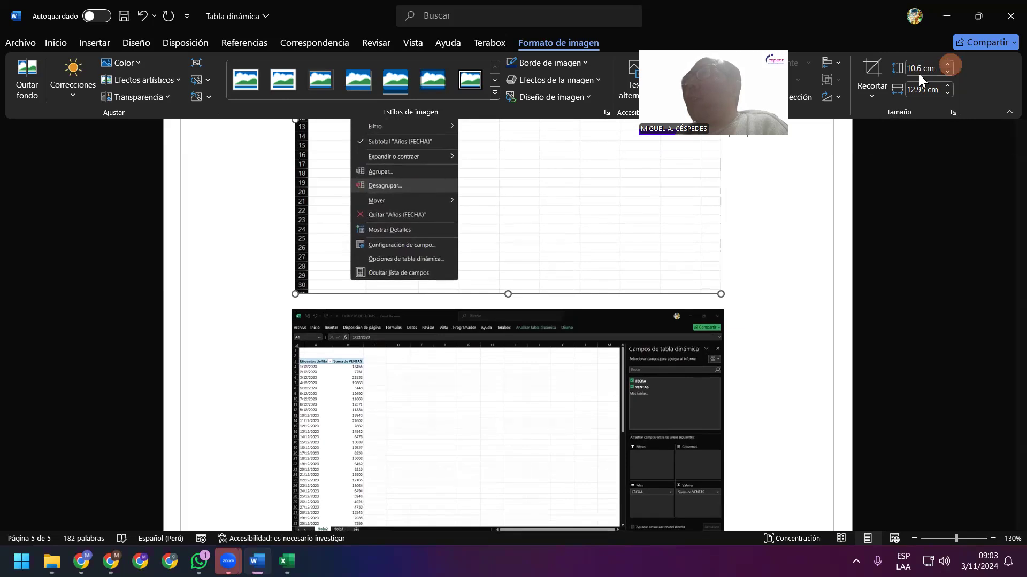
pyautogui.click(205, 212)
pyautogui.click(125, 16)
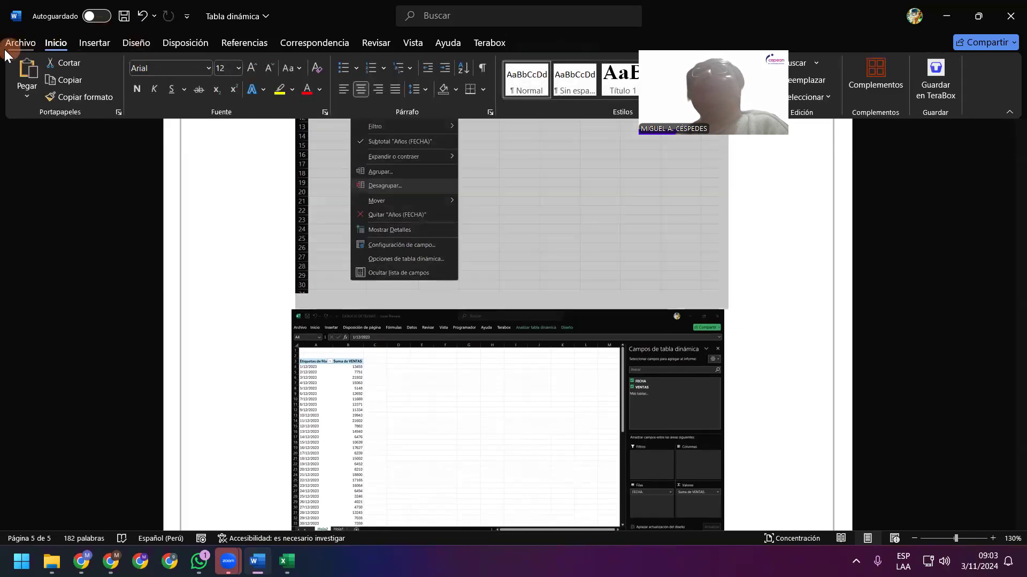
# Remove the Tabla dinámica document from Word's list of recent files
pyautogui.click(5, 44)
pyautogui.rightClick(332, 326)
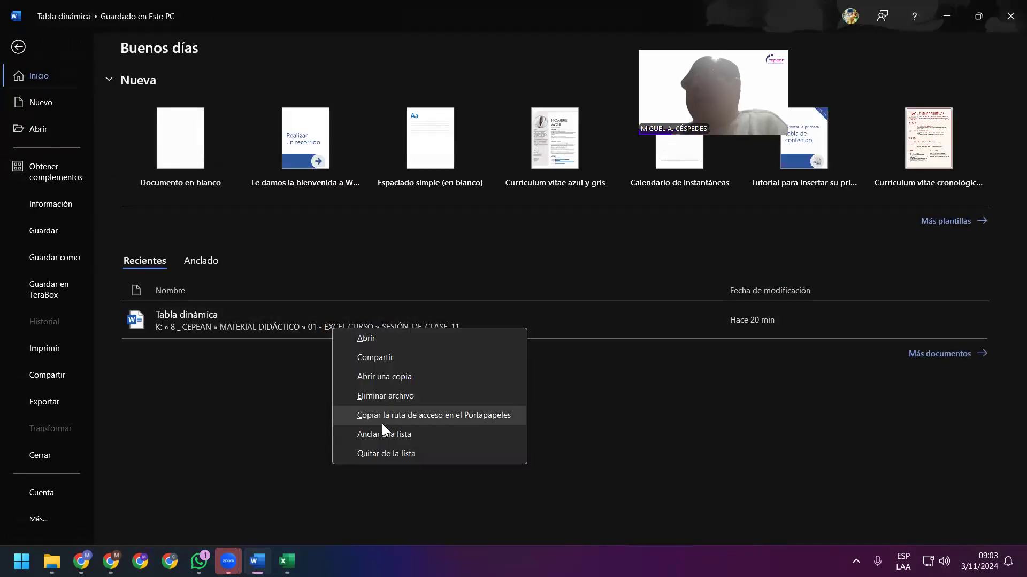
pyautogui.click(373, 455)
# Clear all unpinned folders from the recent locations in Word's Save As page
pyautogui.click(74, 257)
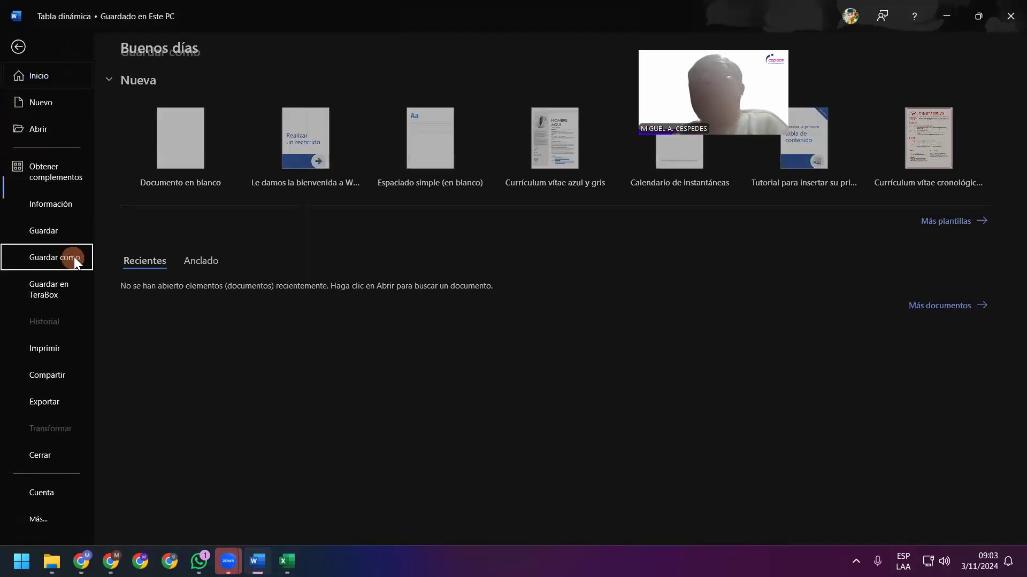
pyautogui.rightClick(544, 157)
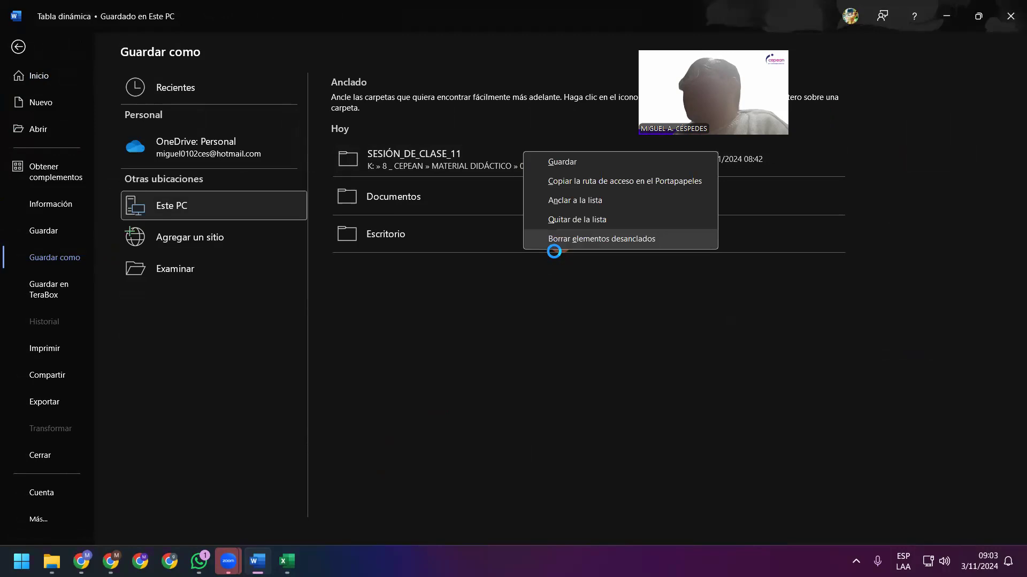
pyautogui.click(552, 246)
pyautogui.click(509, 311)
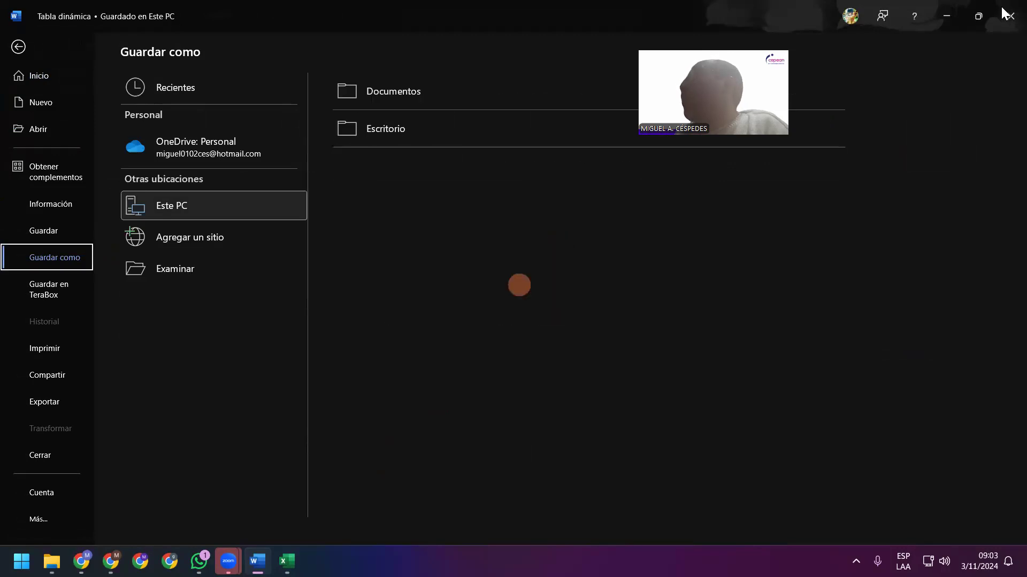
# Close Word and minimize the EJERCICIO DE FECHAS workbook to show the desktop
pyautogui.click(1012, 32)
pyautogui.hotkey('alt', 'F4')
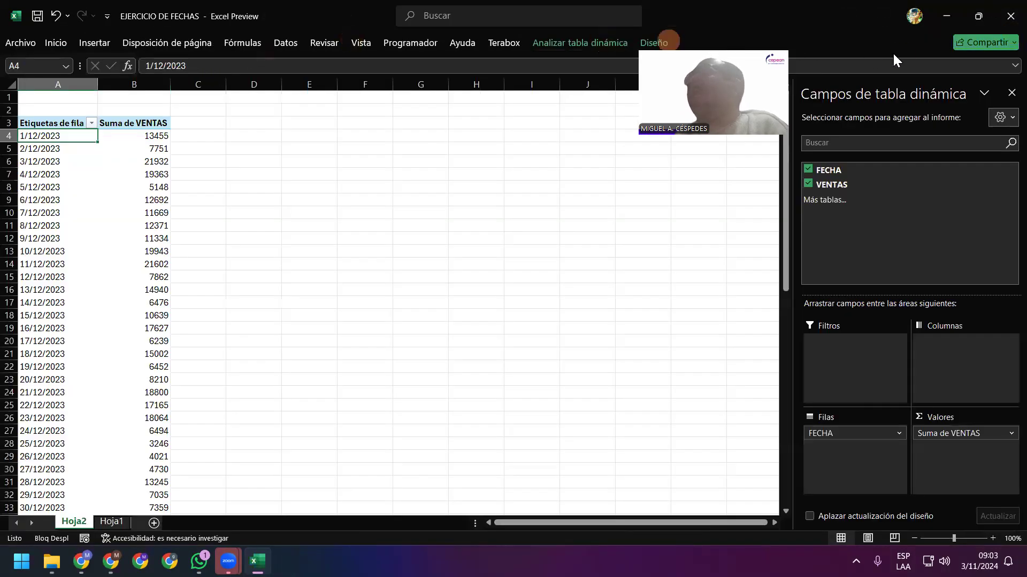
pyautogui.click(947, 16)
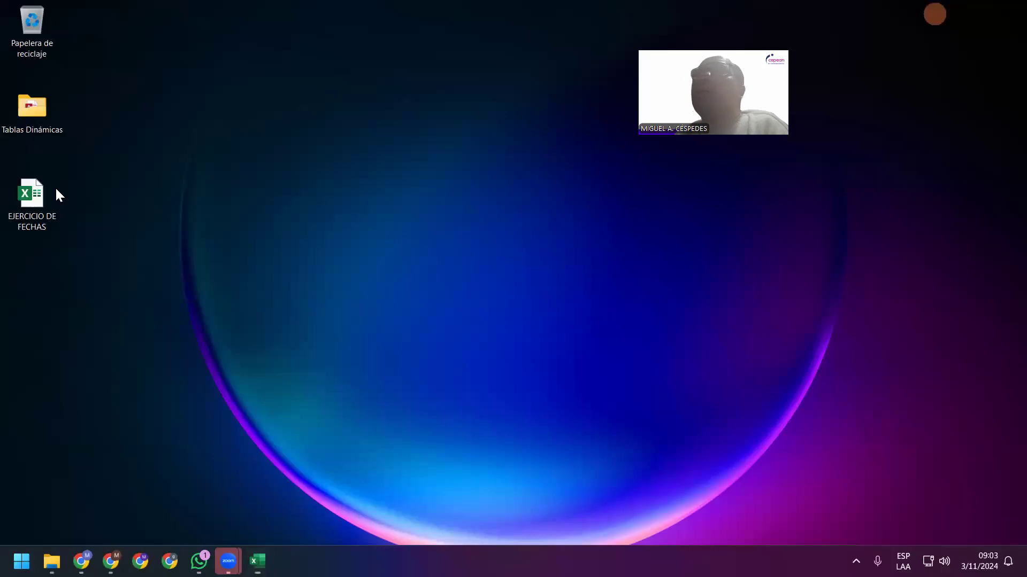
# Copy the Tabla dinámica document from the SESIÓN_DE_CLASE_11 folder in File Explorer to the desktop
pyautogui.click(56, 340)
pyautogui.click(66, 256)
pyautogui.click(50, 151)
pyautogui.click(94, 220)
pyautogui.click(85, 501)
pyautogui.click(52, 561)
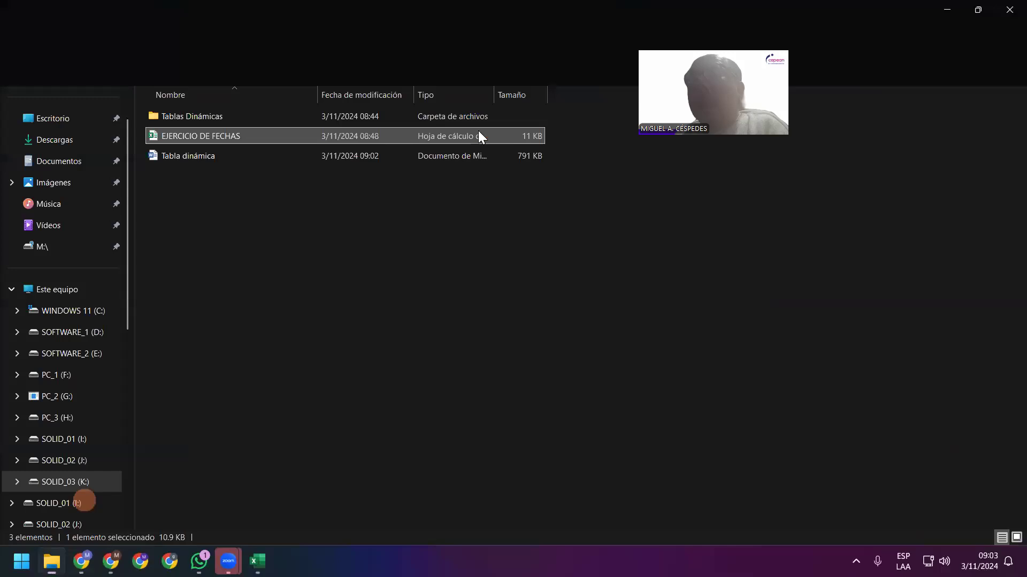
pyautogui.click(406, 22)
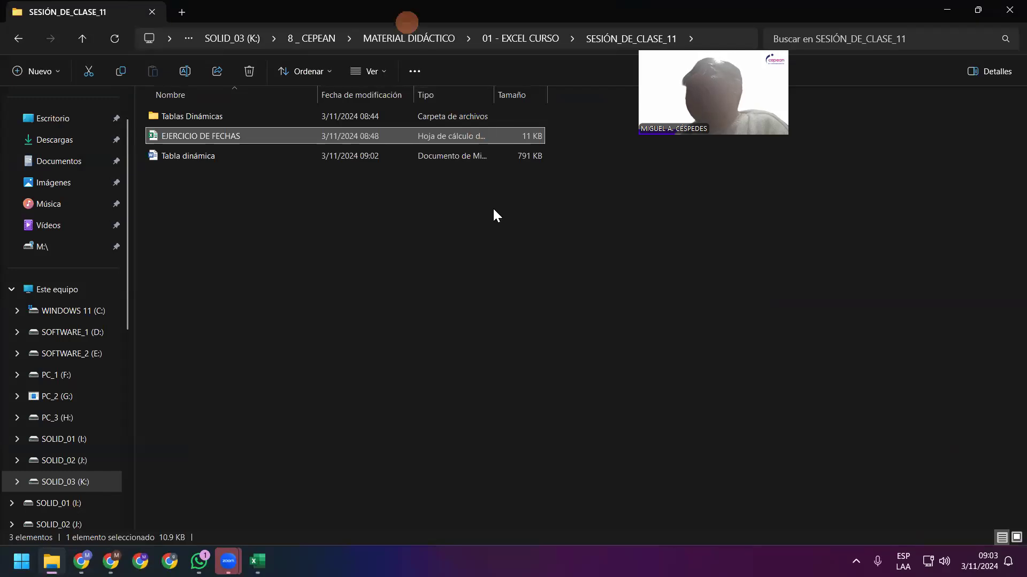
pyautogui.press('super+Down')
pyautogui.moveTo(492, 207); pyautogui.dragTo(441, 37)
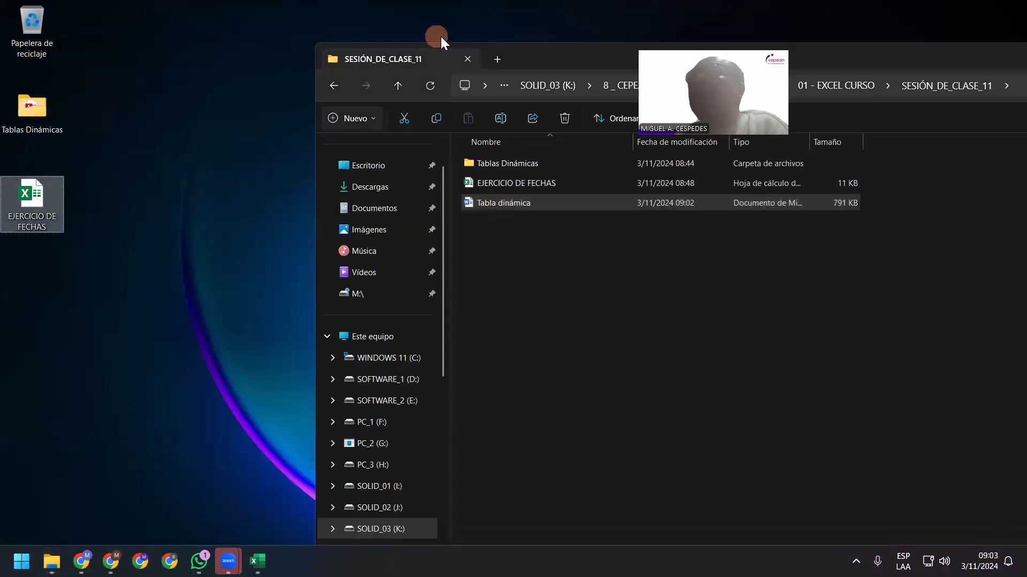
pyautogui.doubleClick(521, 59)
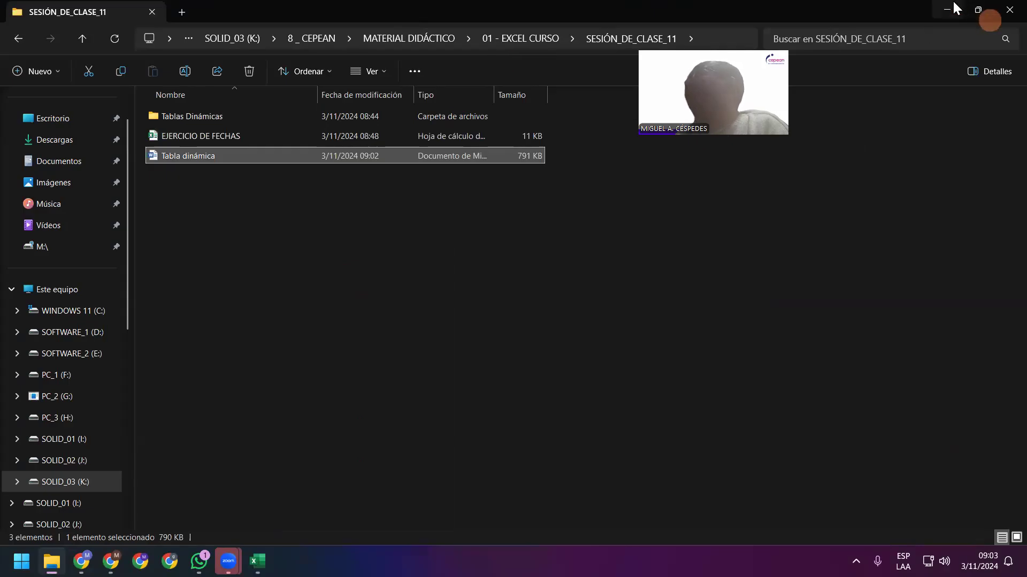
pyautogui.click(52, 562)
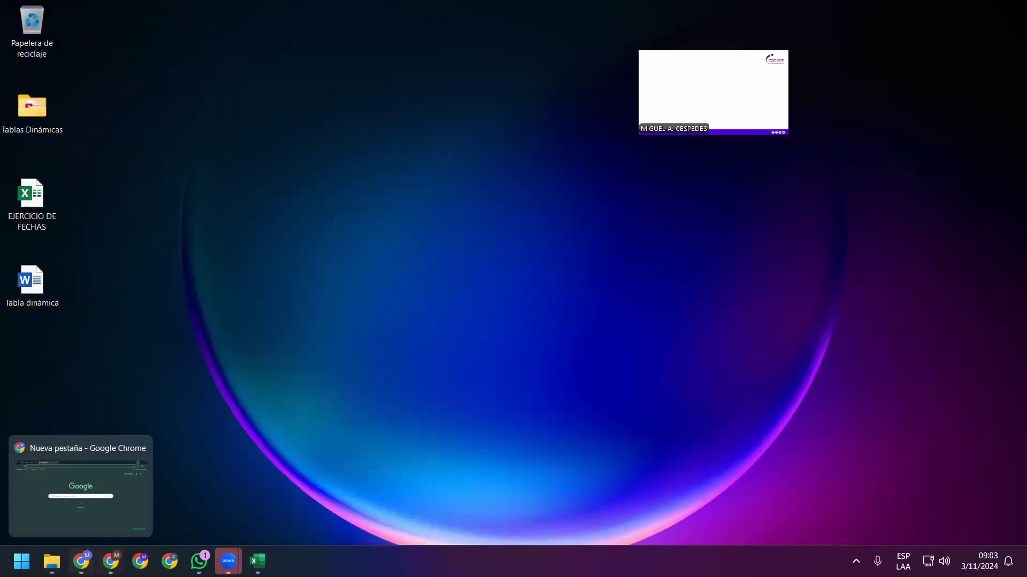
# Switch to Google Drive in Chrome and upload Tabla dinámica.docx to the class 11 folder under EXCEL_EMPRESARIAL
pyautogui.click(125, 490)
pyautogui.rightClick(315, 385)
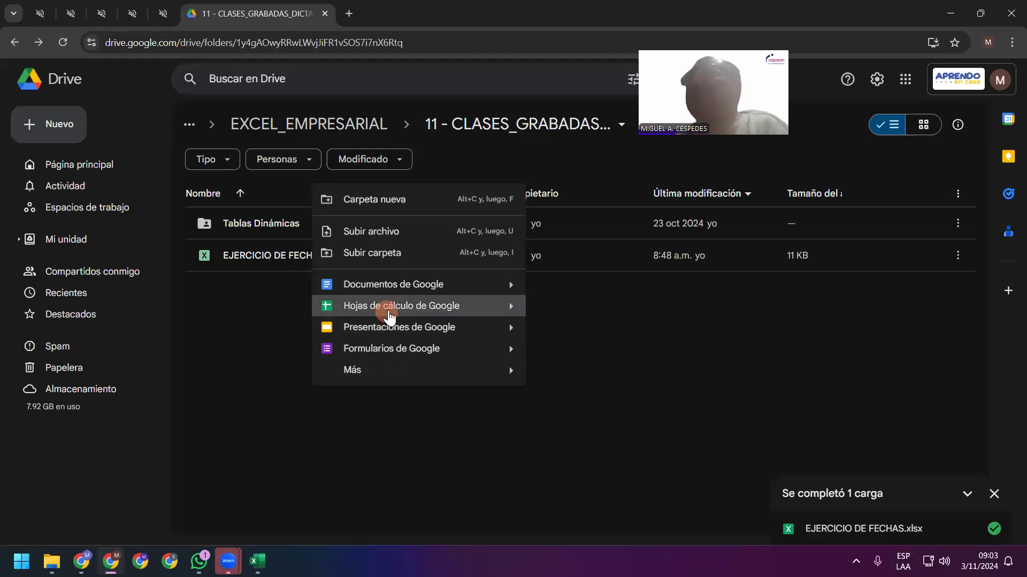
pyautogui.click(402, 235)
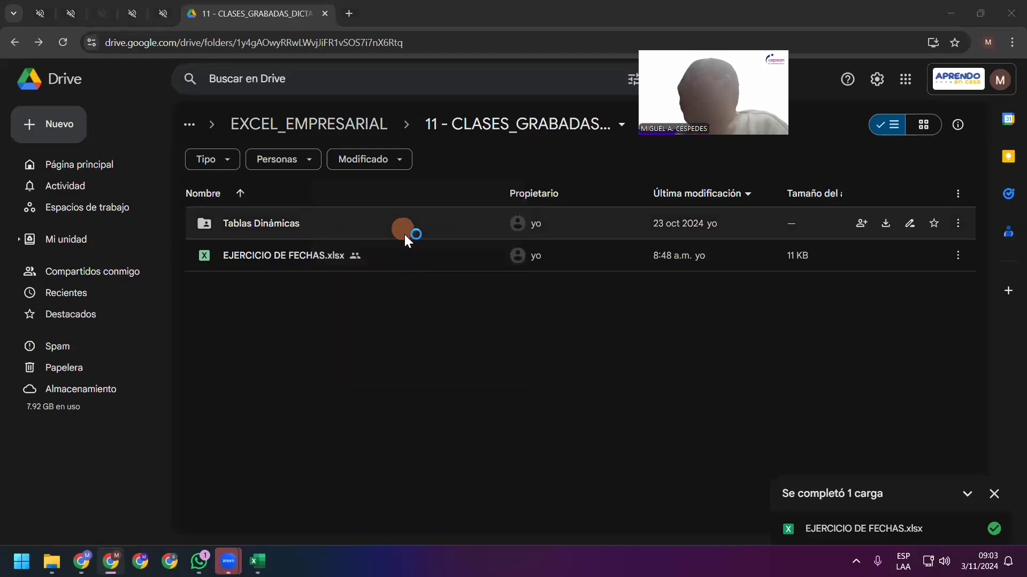
pyautogui.doubleClick(254, 128)
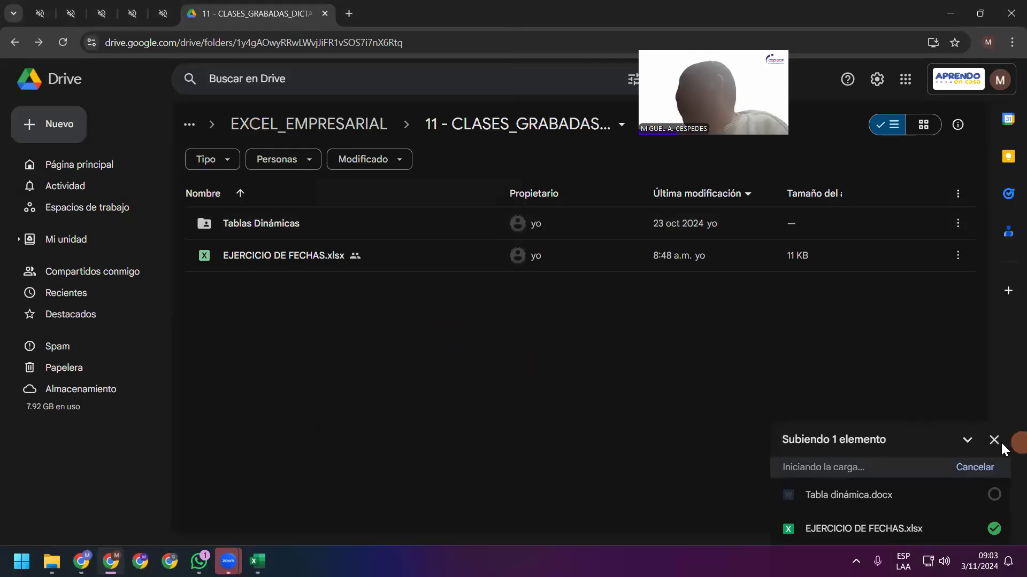
pyautogui.click(995, 460)
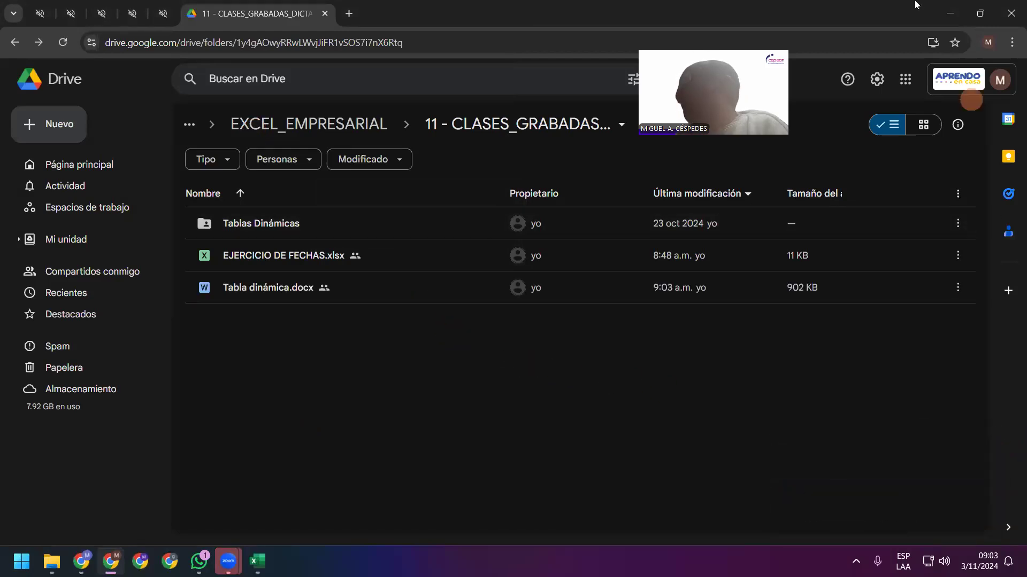
pyautogui.click(943, 7)
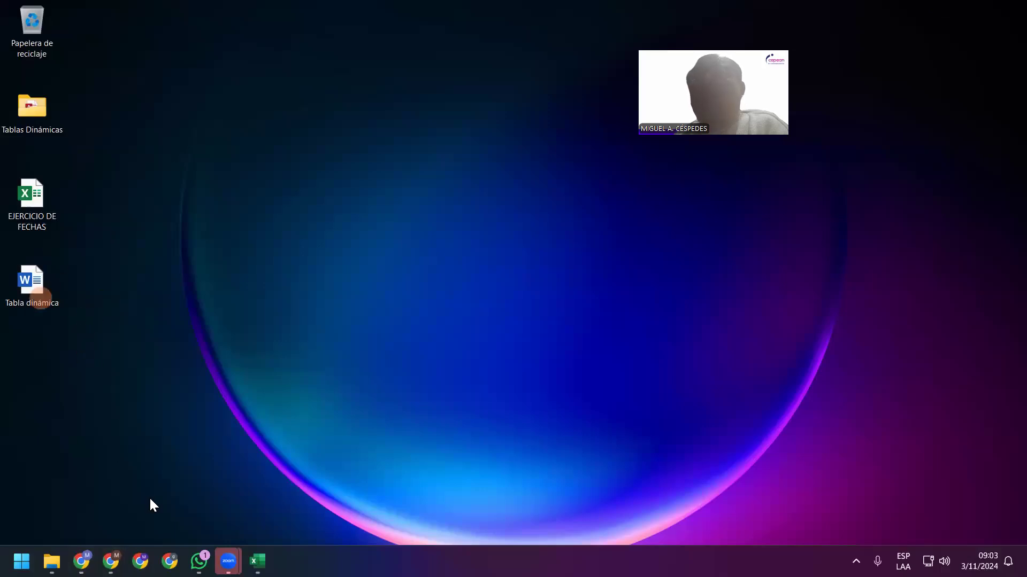
# Undo the date ungrouping in the EJERCICIO DE FECHAS pivot table in Excel and look through the row-label date filters
pyautogui.click(257, 561)
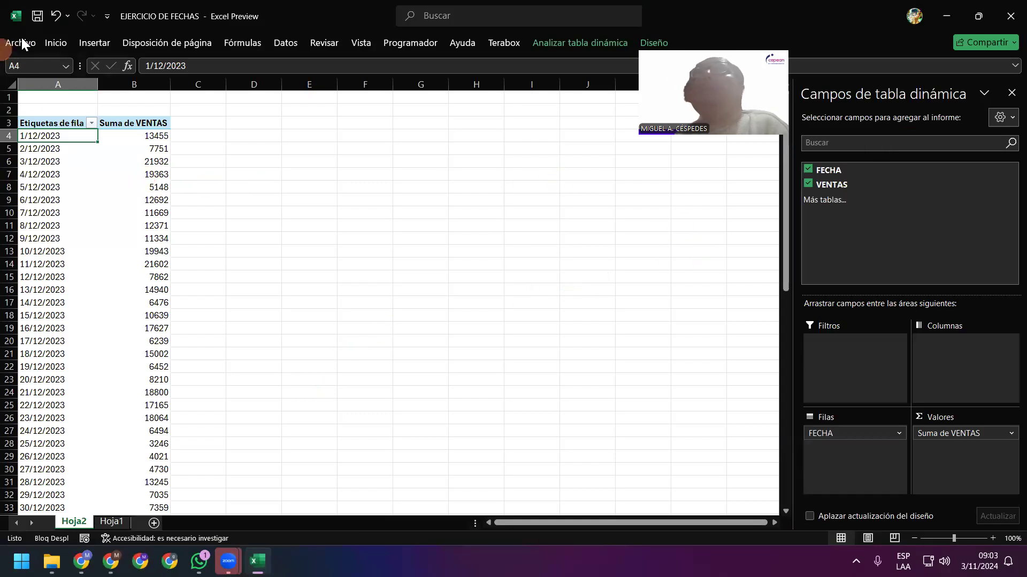
pyautogui.click(55, 16)
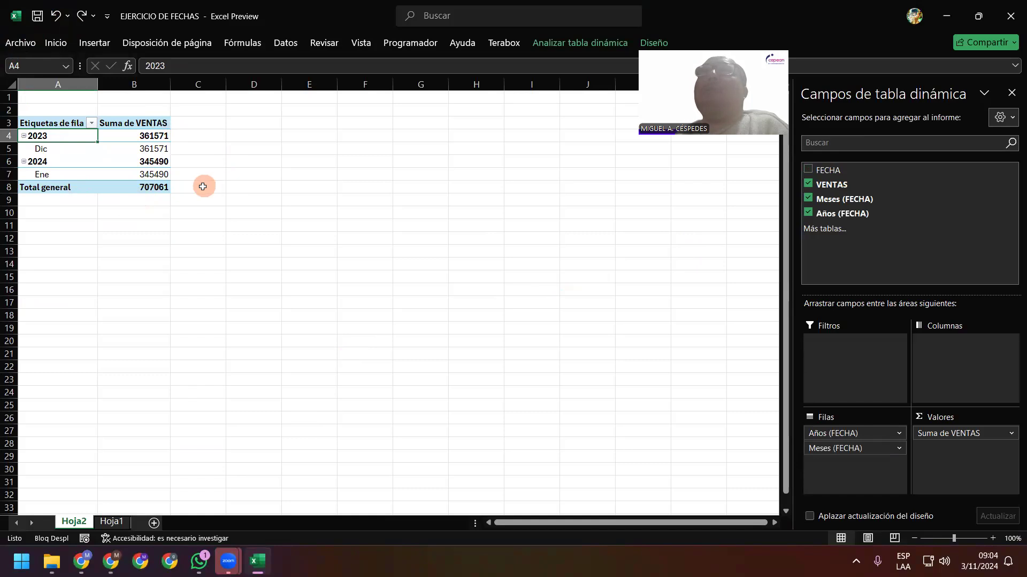
pyautogui.click(91, 123)
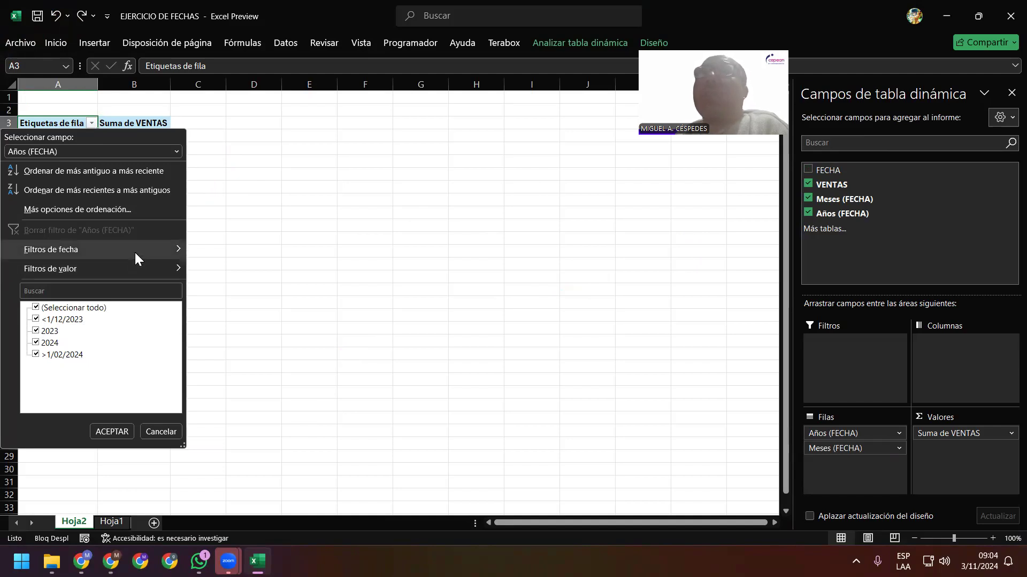
pyautogui.moveTo(134, 252)
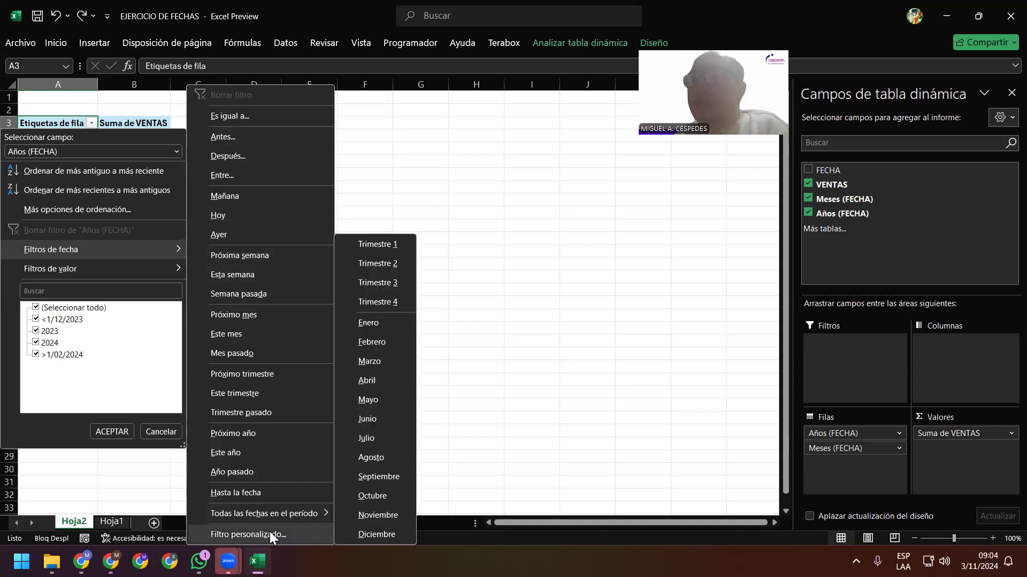
pyautogui.click(473, 226)
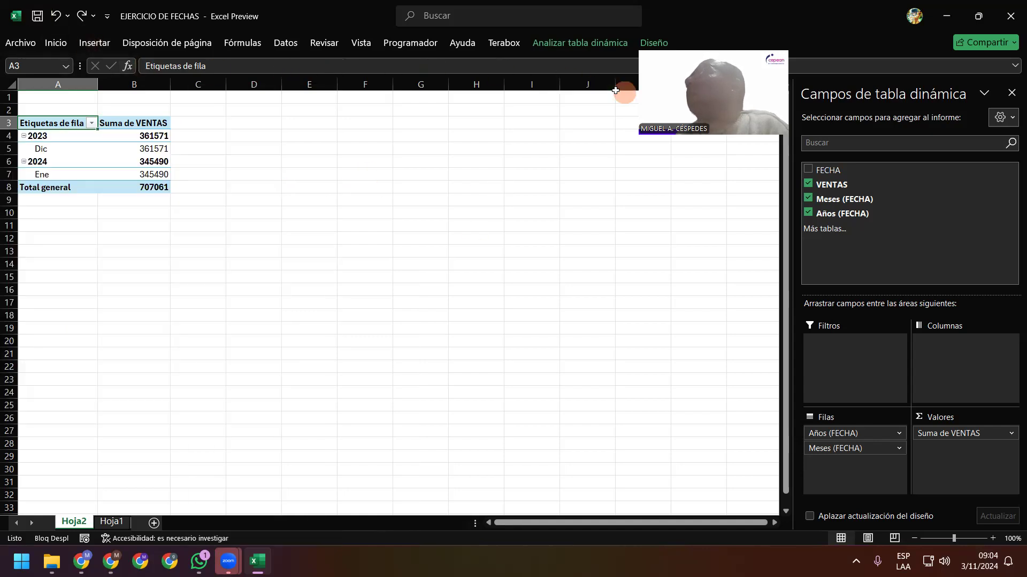
# Apply the light green style to the pivot table, then close the workbook, saving its changes
pyautogui.click(649, 47)
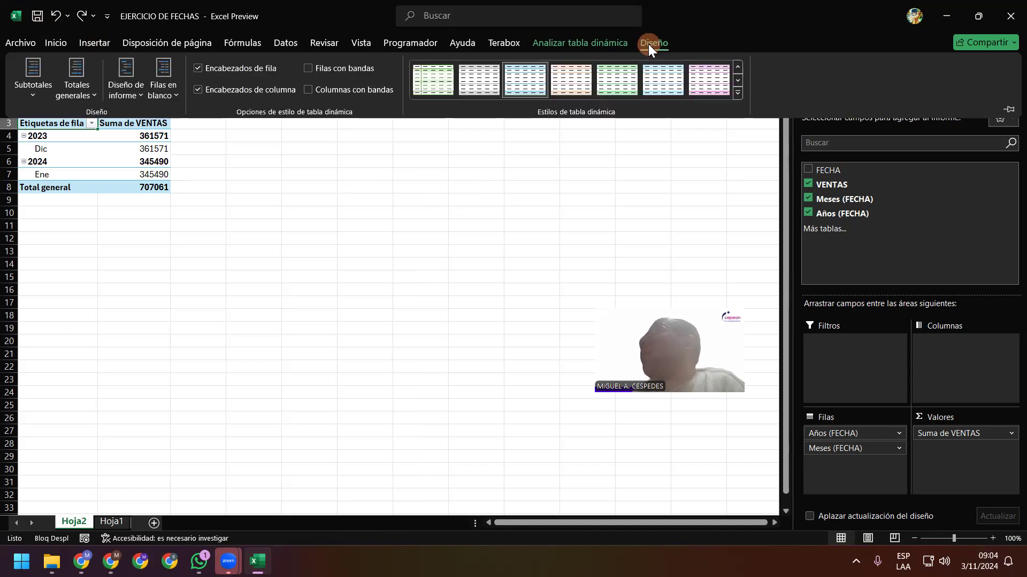
pyautogui.click(631, 82)
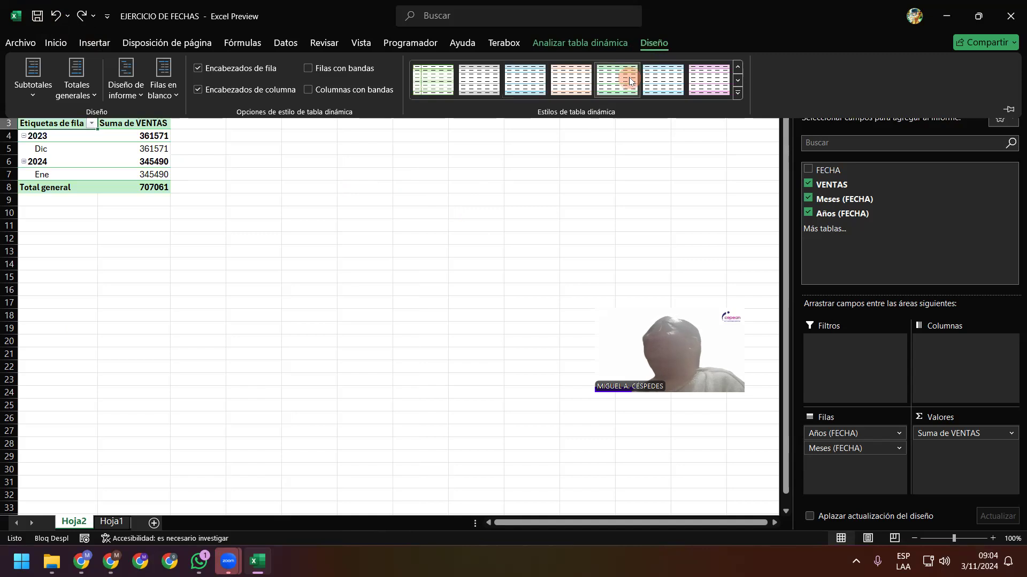
pyautogui.click(602, 44)
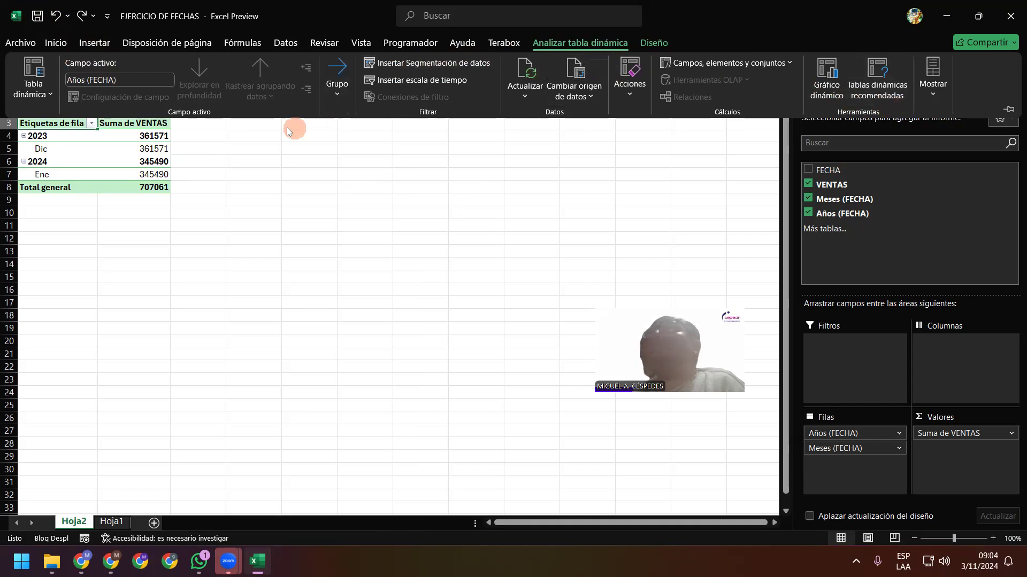
pyautogui.click(1011, 17)
pyautogui.click(457, 296)
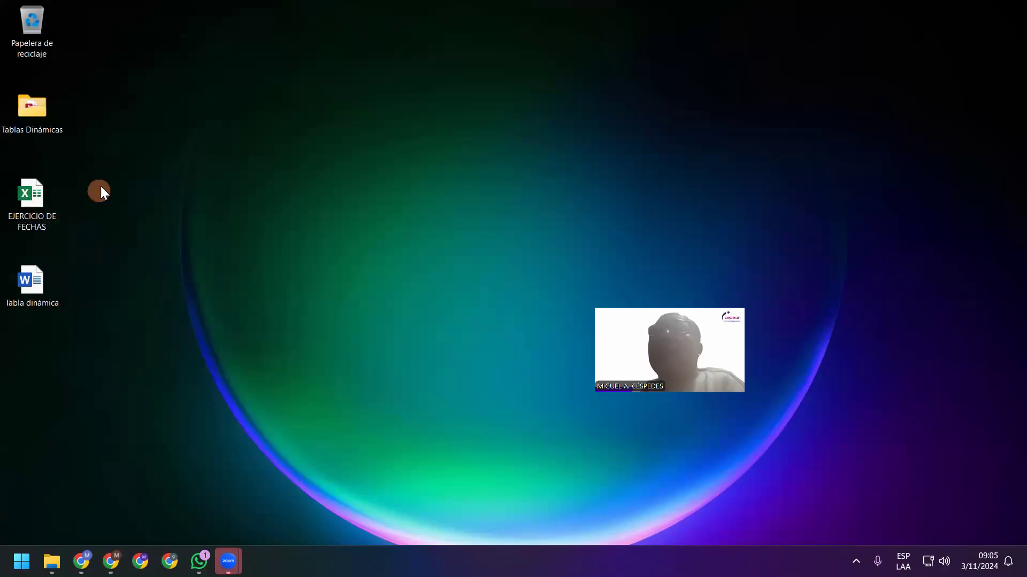
# Move EJERCICIO DE FECHAS and Tabla dinámica from the desktop into the SESIÓN_DE_CLASE_11 folder, replacing the existing files
pyautogui.moveTo(99, 172); pyautogui.dragTo(37, 236)
pyautogui.doubleClick(31, 216)
pyautogui.rightClick(57, 220)
pyautogui.click(59, 268)
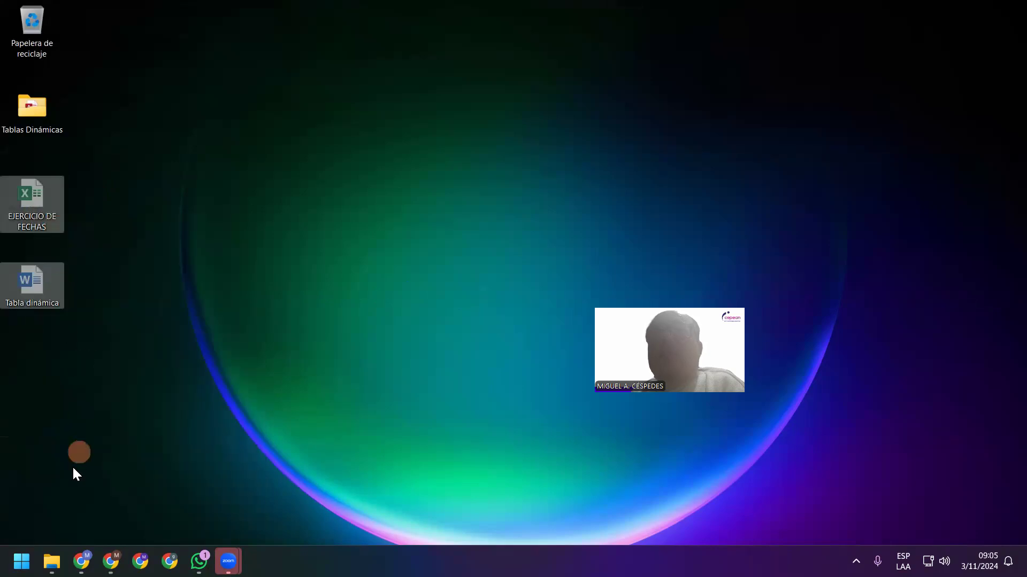
pyautogui.moveTo(52, 562)
pyautogui.click(78, 495)
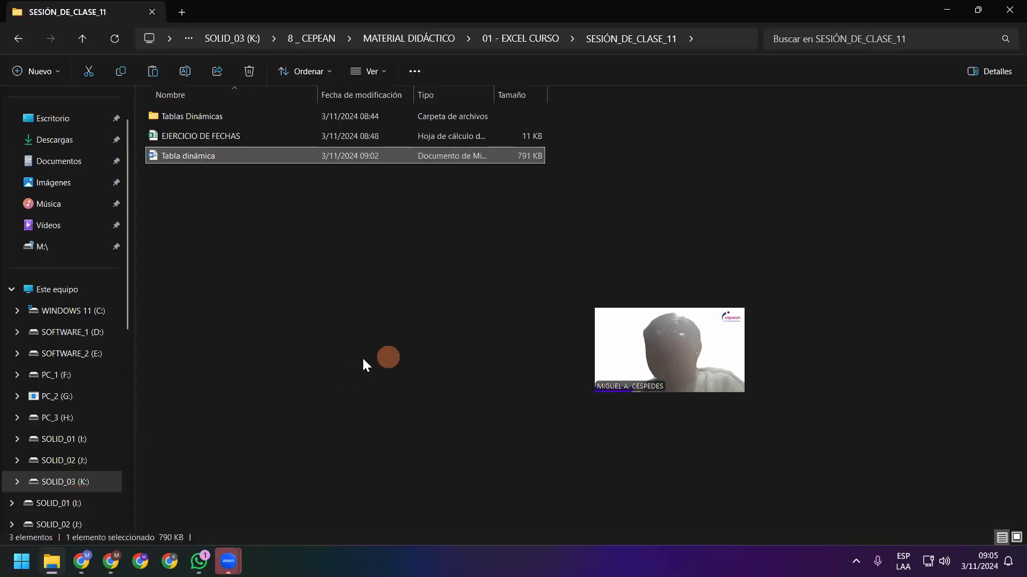
pyautogui.rightClick(391, 376)
pyautogui.click(397, 378)
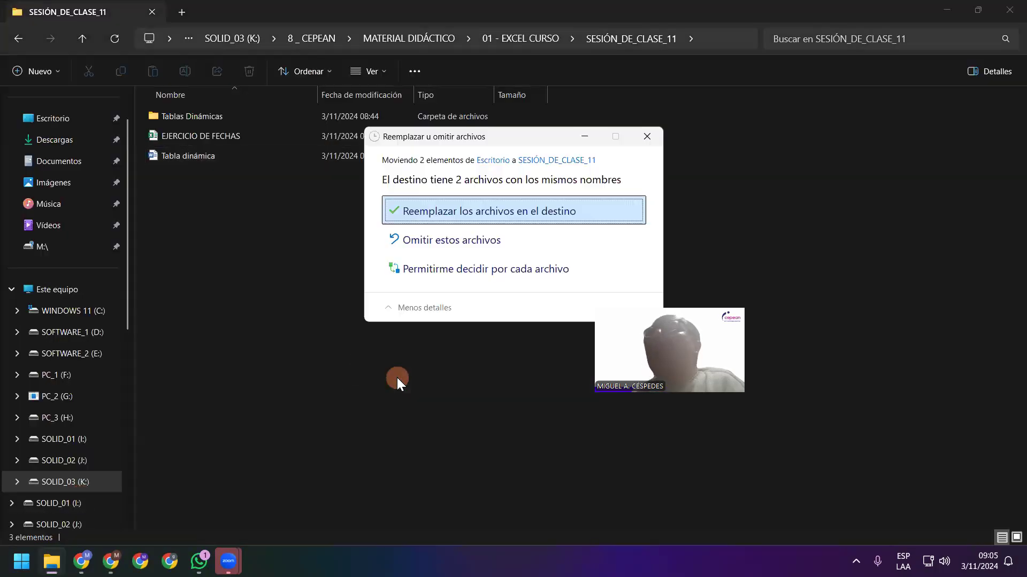
pyautogui.click(483, 212)
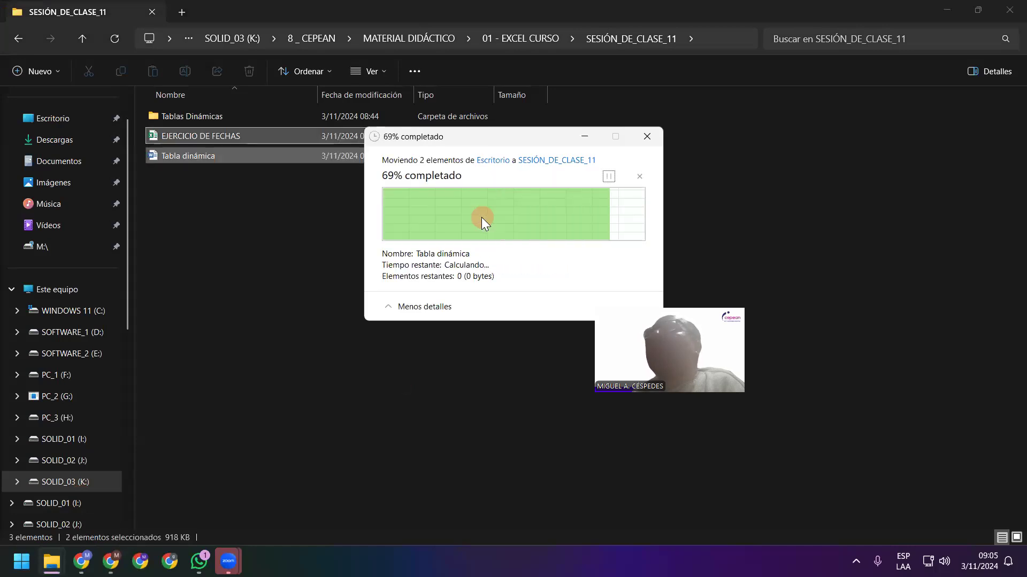
pyautogui.click(655, 165)
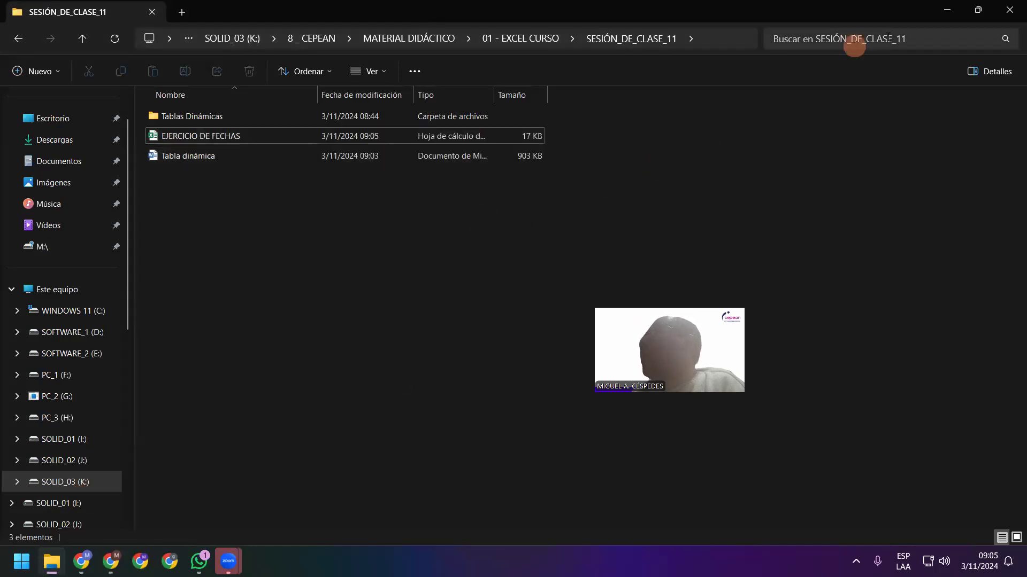
pyautogui.click(947, 9)
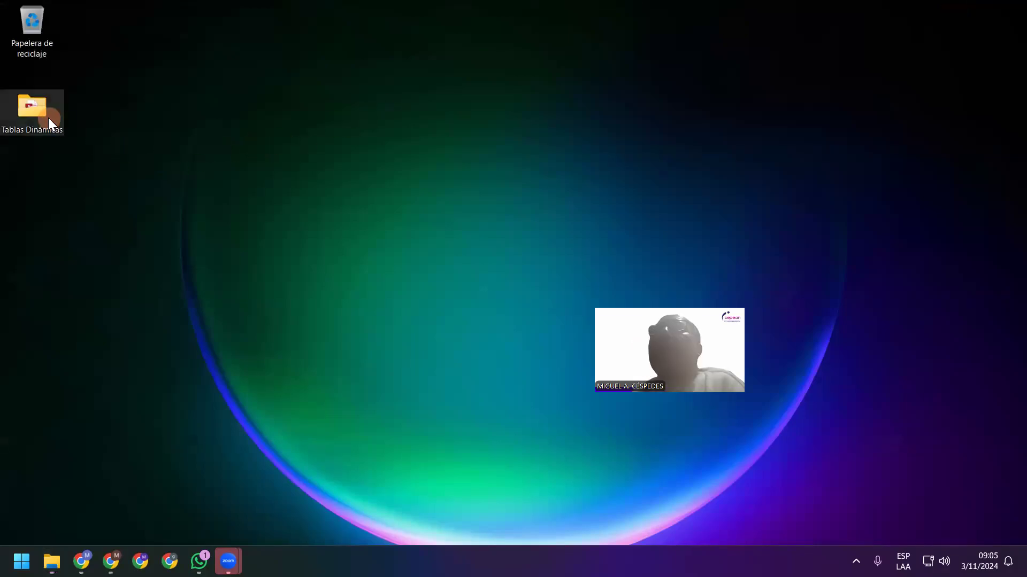
# Open the Tablas Dinámicas folder from the desktop and sort its files by type
pyautogui.hotkey('alt', 'Tab')
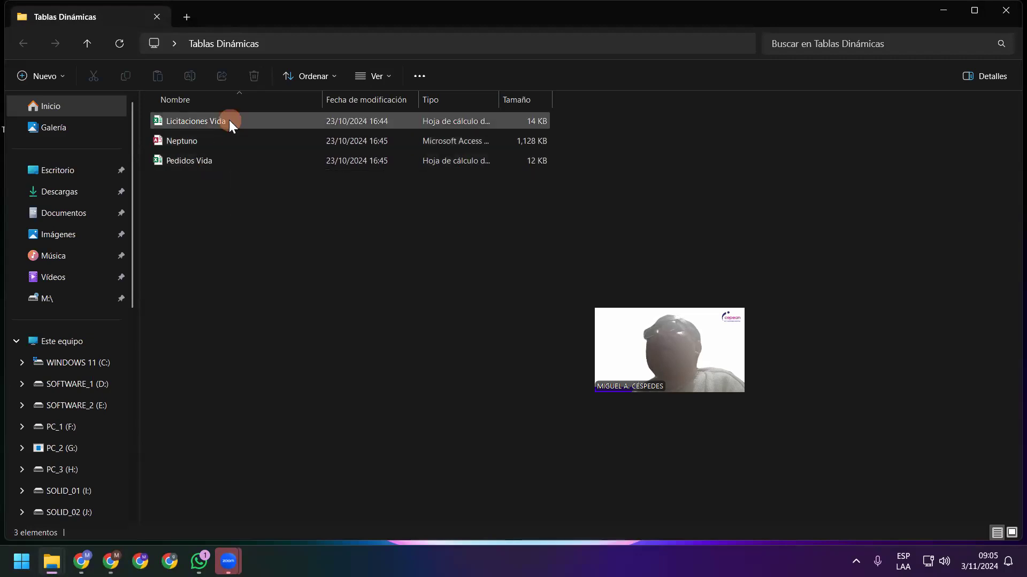
pyautogui.rightClick(210, 242)
pyautogui.moveTo(357, 260)
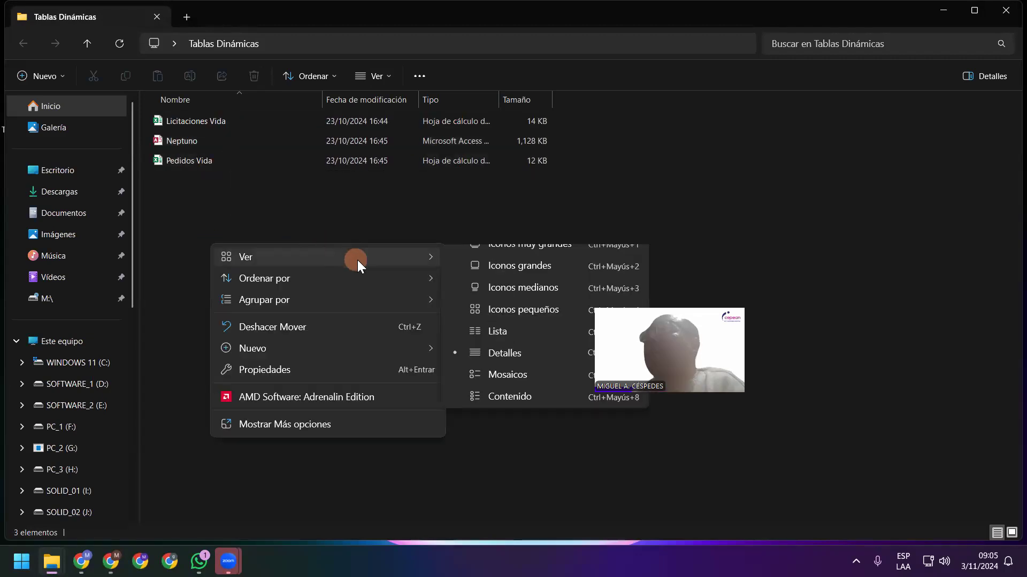
pyautogui.moveTo(372, 276)
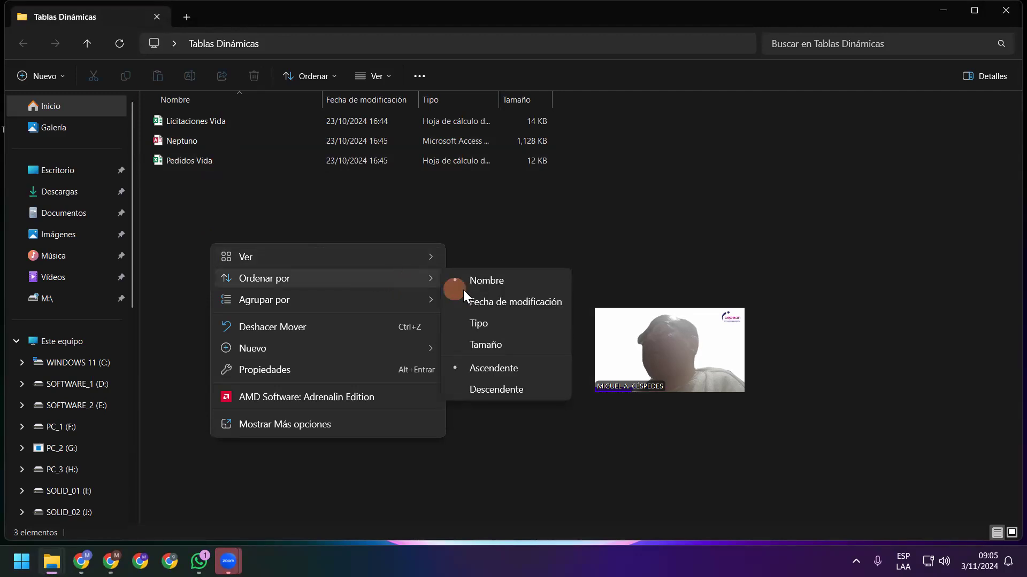
pyautogui.click(499, 322)
# Open the Licitaciones Vida workbook in Excel and minimize the folder window
pyautogui.click(274, 120)
pyautogui.doubleClick(274, 121)
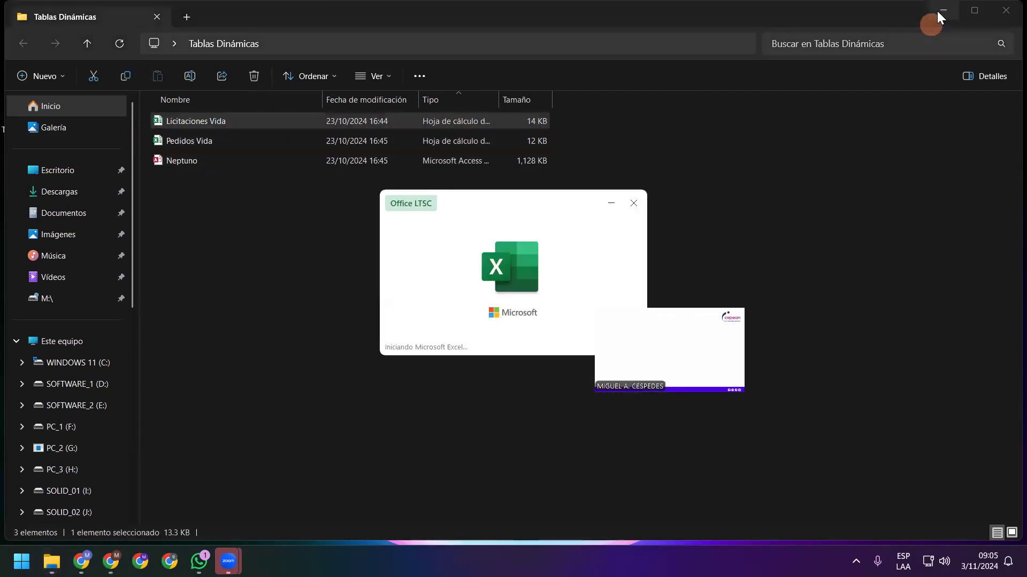
pyautogui.click(943, 10)
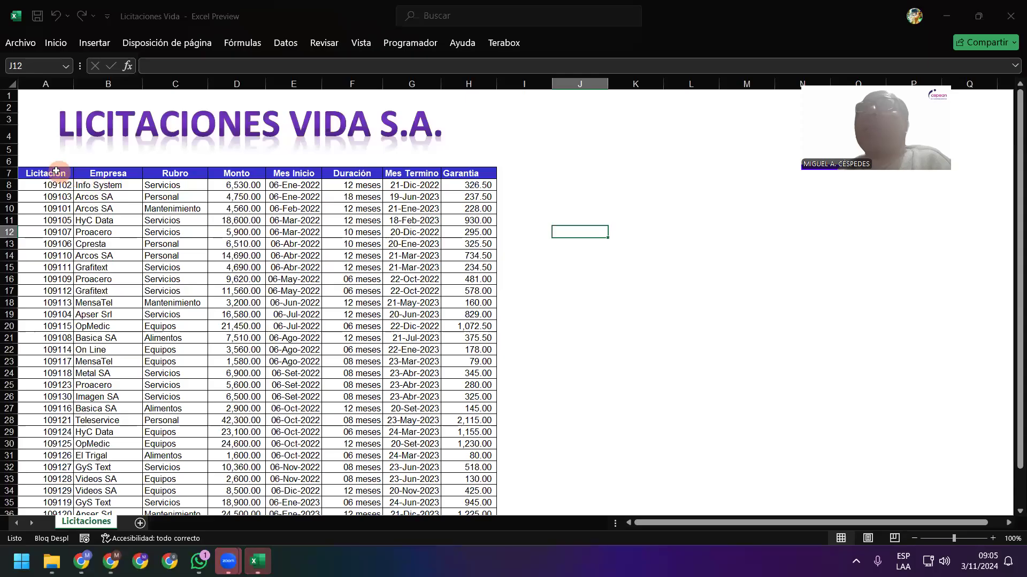
# Examine the tender table's column headers and records, and inspect the value stored behind the first Mes Inicio date
pyautogui.click(51, 172)
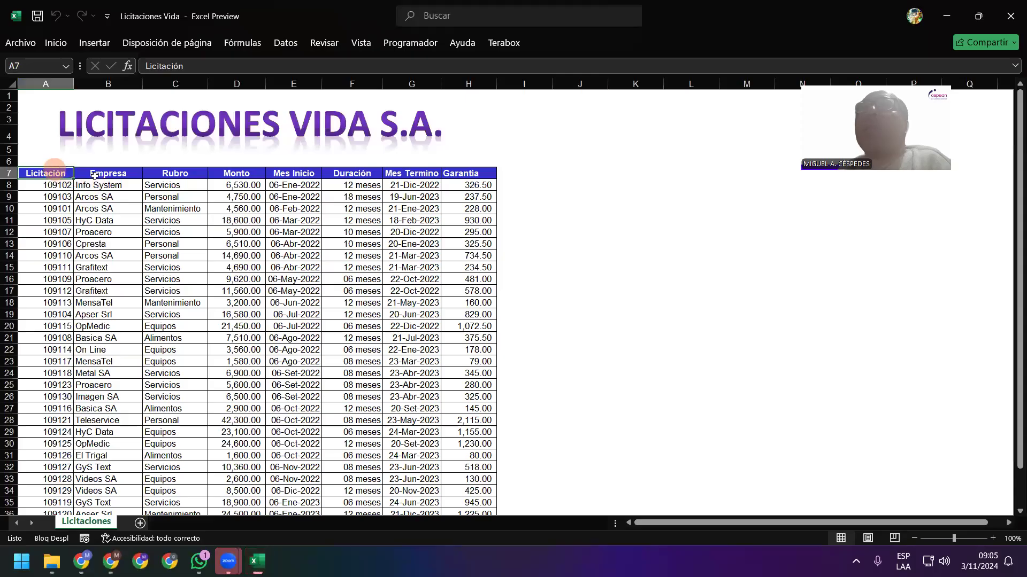
pyautogui.click(101, 173)
pyautogui.click(160, 175)
pyautogui.click(231, 174)
pyautogui.click(276, 174)
pyautogui.click(354, 175)
pyautogui.click(409, 174)
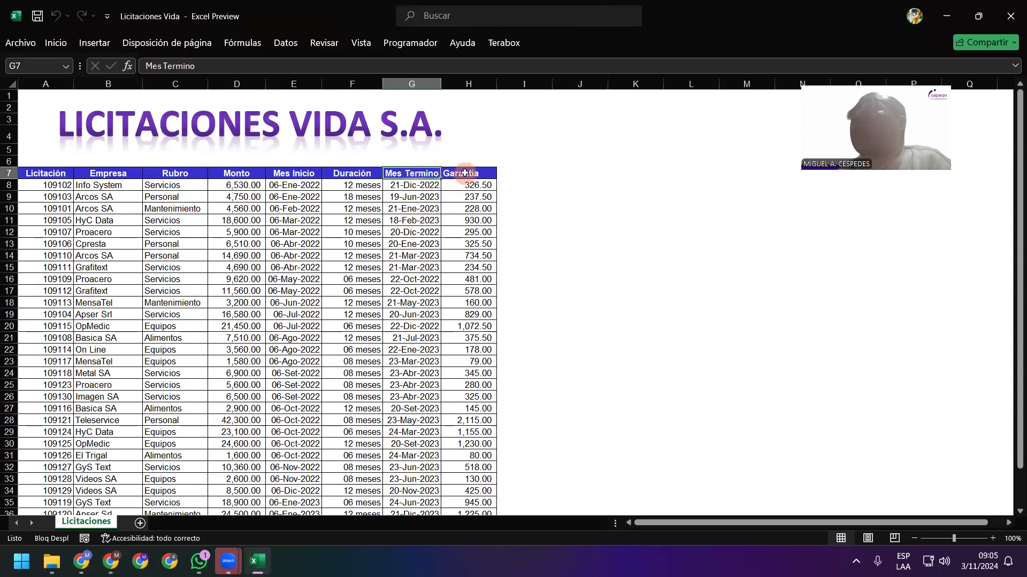
pyautogui.click(464, 173)
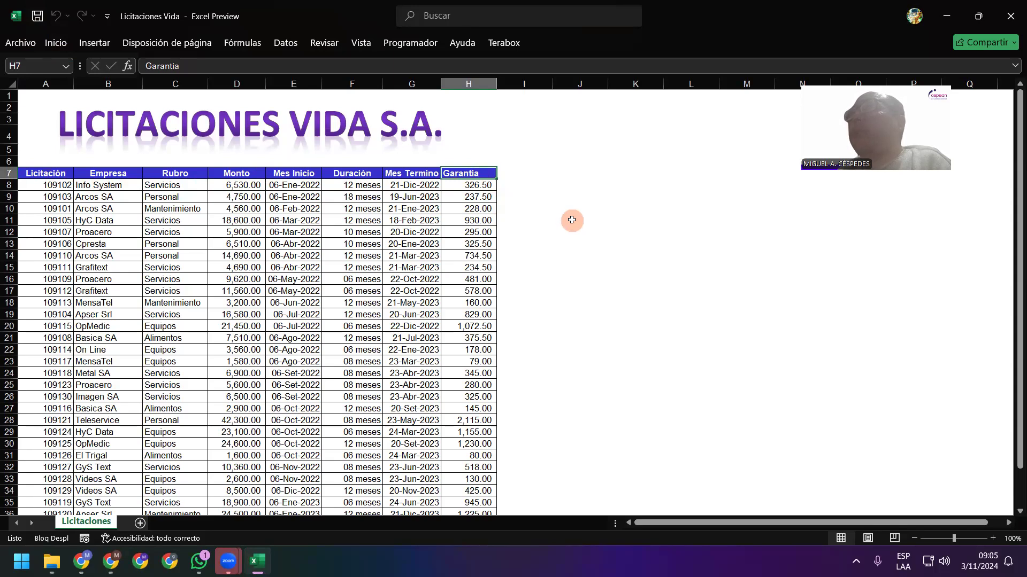
pyautogui.scroll(-3, 567, 227)
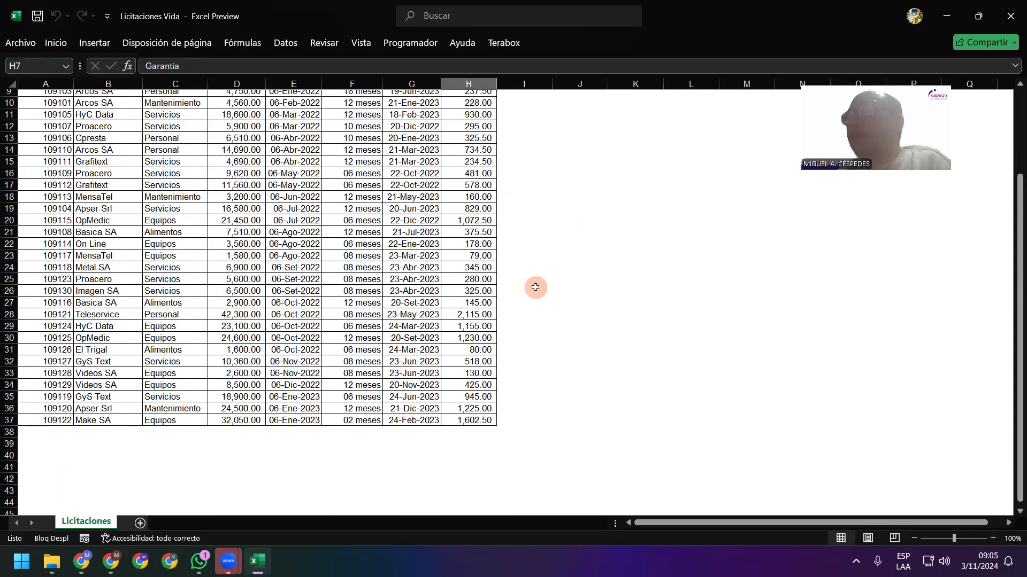
pyautogui.scroll(2, 535, 288)
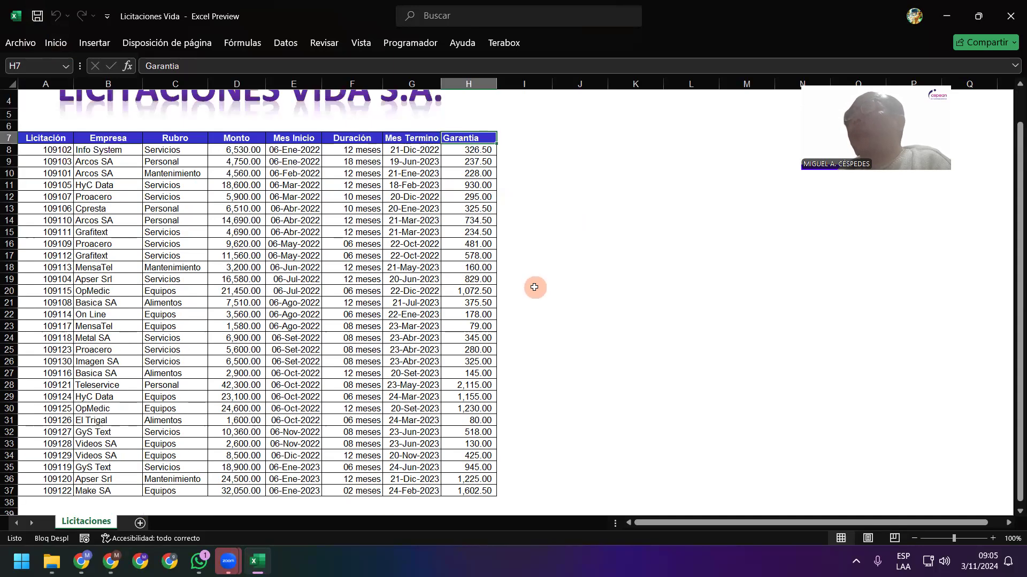
pyautogui.doubleClick(317, 150)
pyautogui.moveTo(319, 150); pyautogui.dragTo(293, 150)
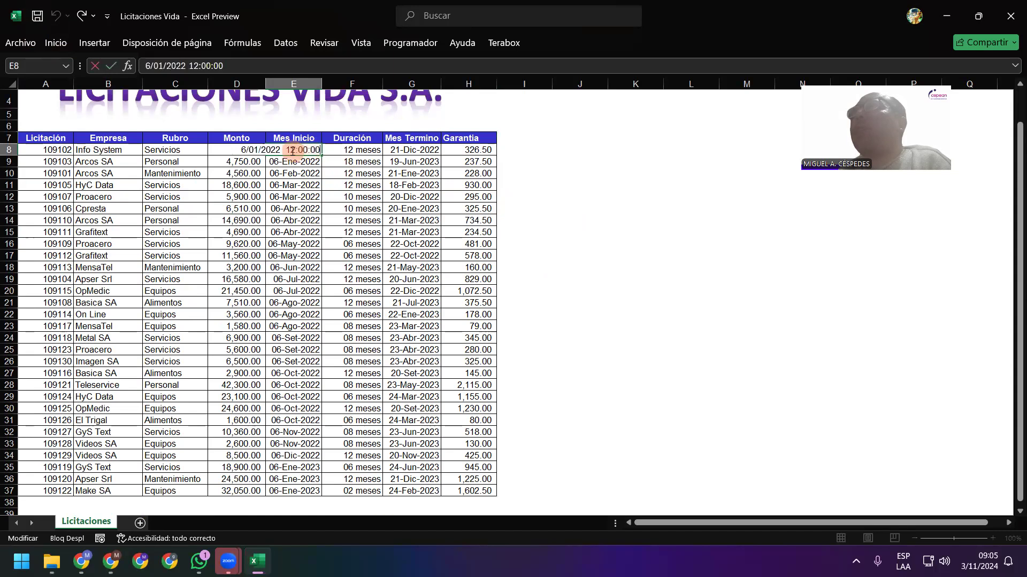
pyautogui.click(512, 214)
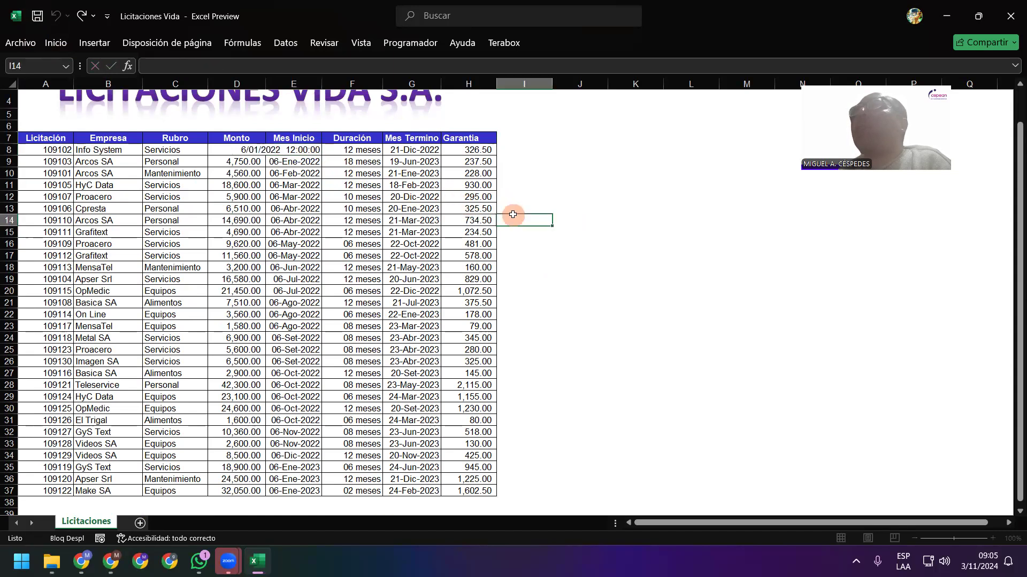
# Apply the Fecha corta number format to all Mes Inicio dates, E8:E37
pyautogui.click(291, 147)
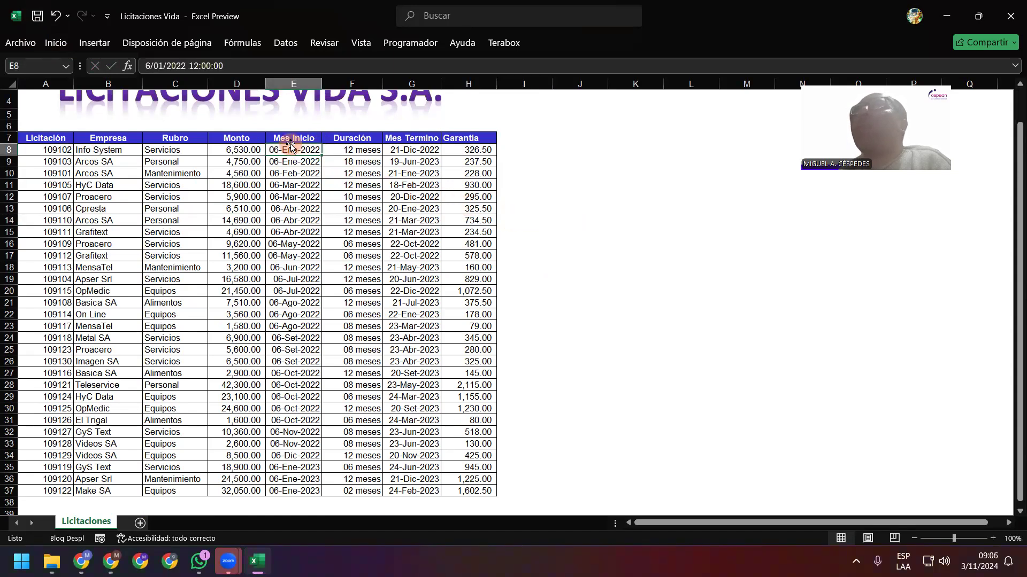
pyautogui.moveTo(289, 148); pyautogui.dragTo(273, 487)
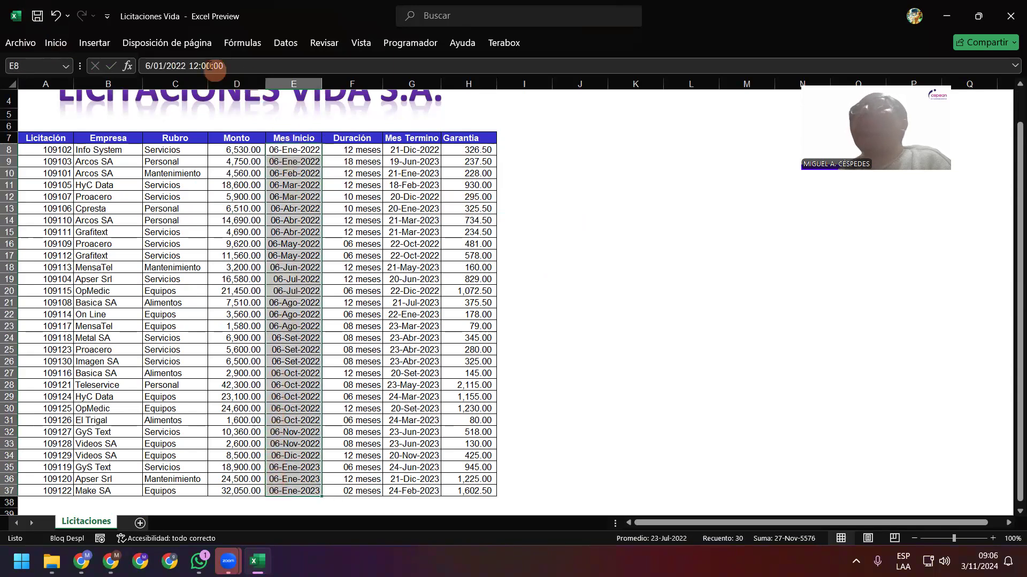
pyautogui.click(45, 42)
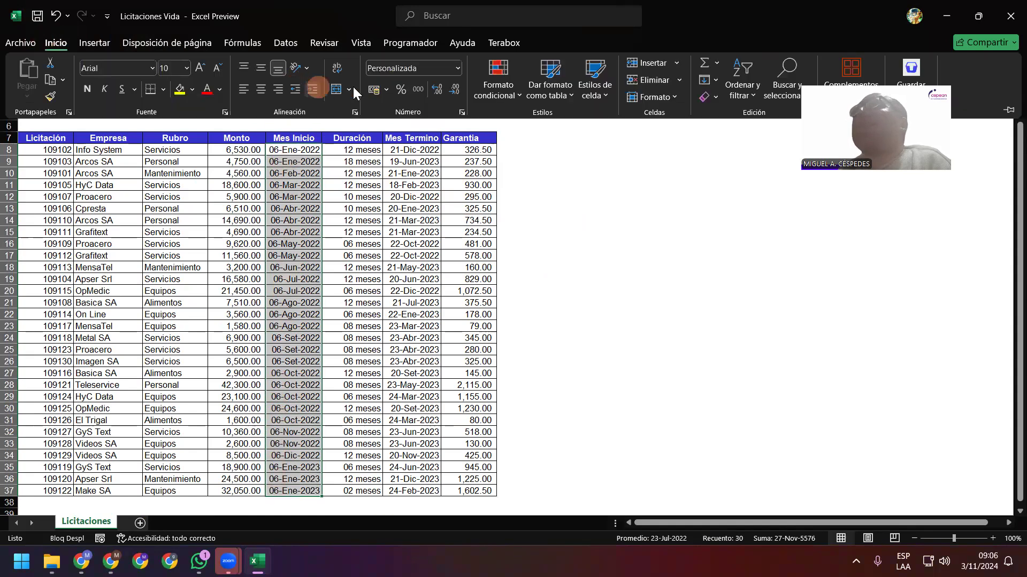
pyautogui.click(458, 66)
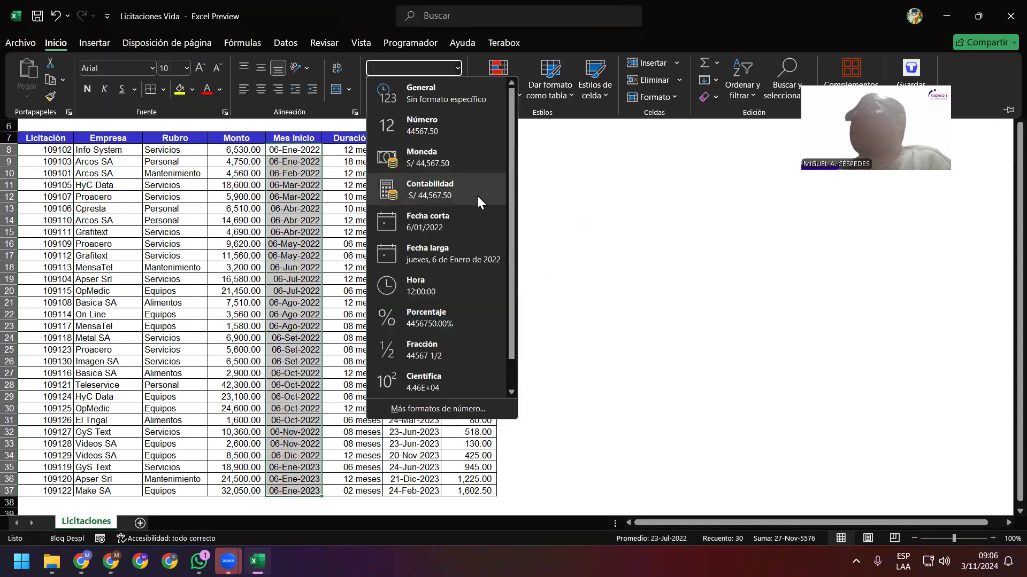
pyautogui.click(473, 219)
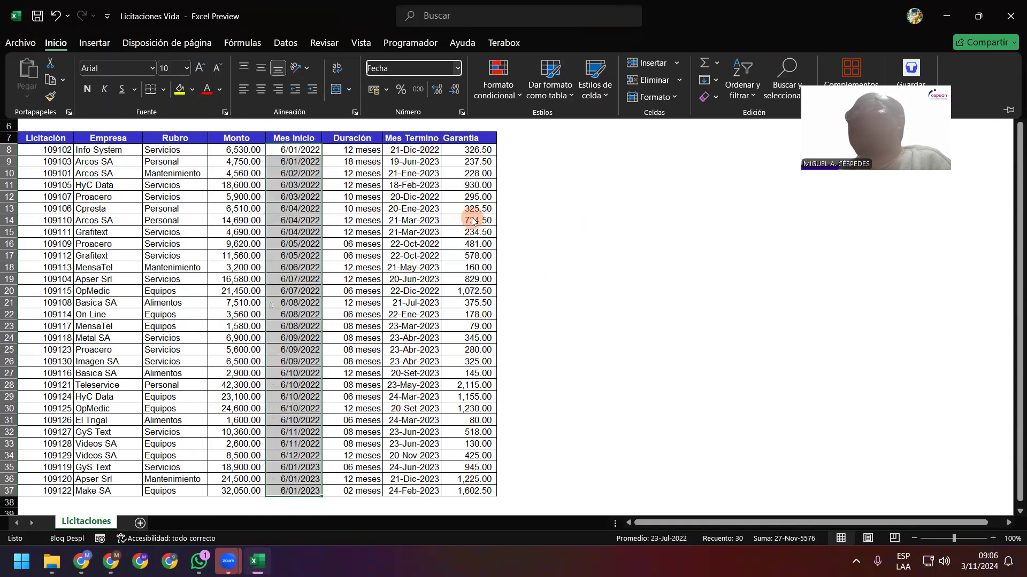
pyautogui.click(377, 191)
# Apply the Fecha corta number format to all Mes Termino dates, G8:G37
pyautogui.moveTo(412, 151); pyautogui.dragTo(396, 489)
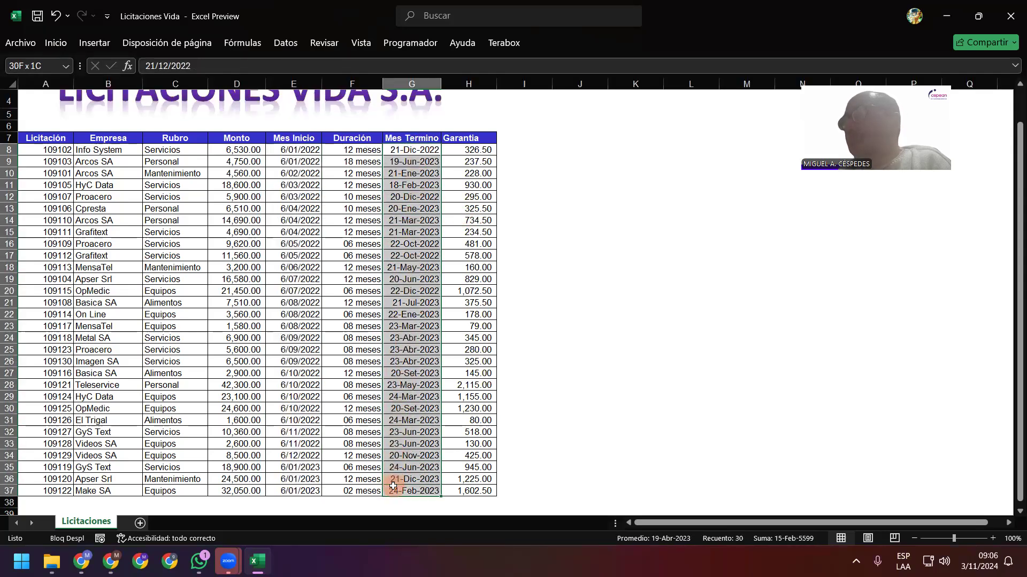
pyautogui.click(57, 40)
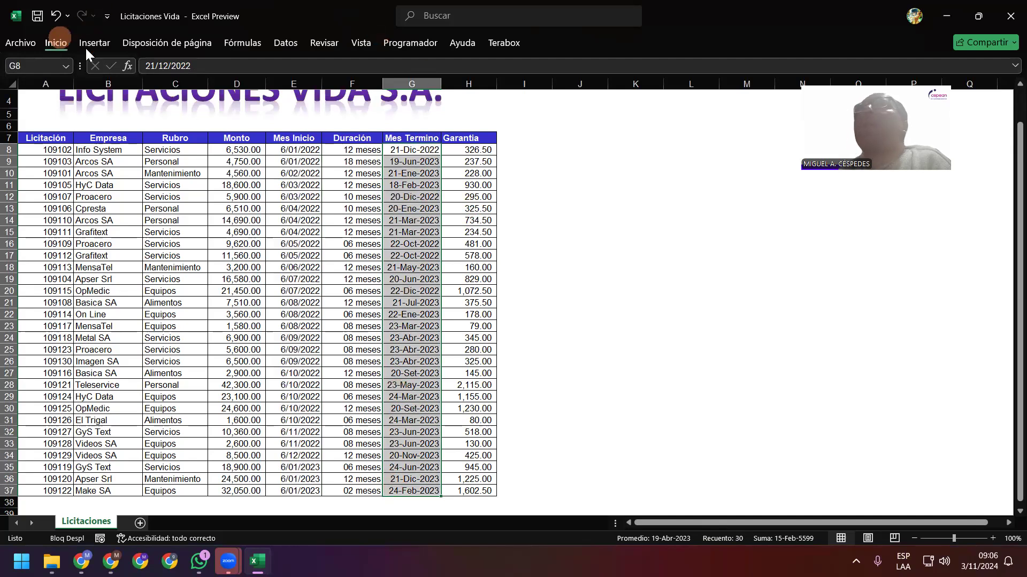
pyautogui.click(458, 67)
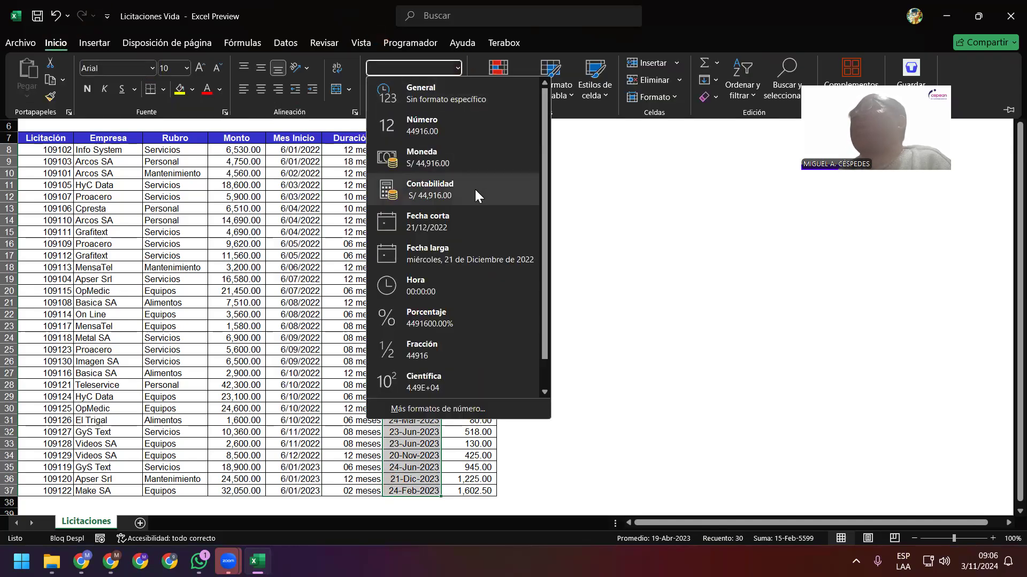
pyautogui.click(459, 228)
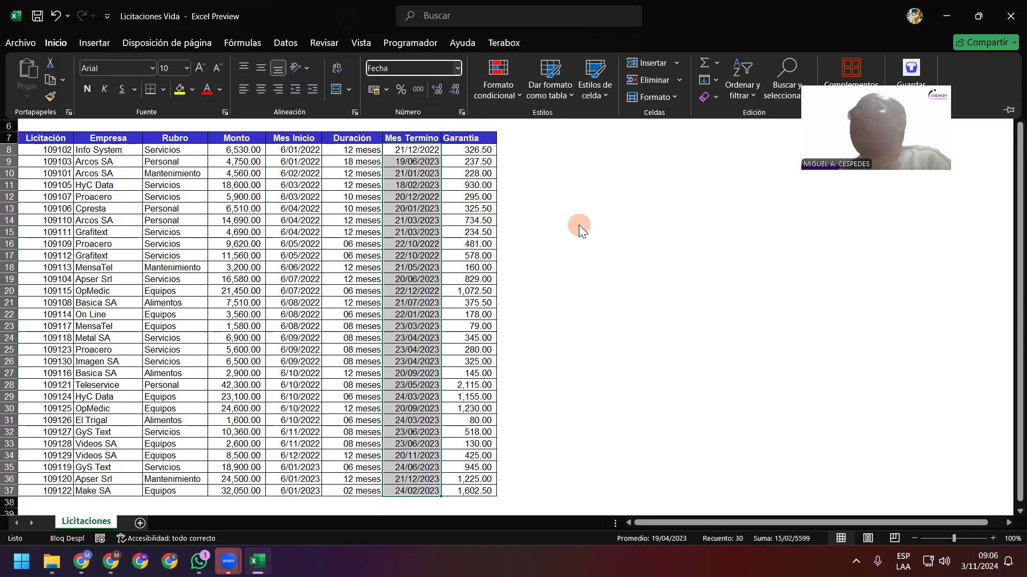
# Enter dd/mmm/yyyy as the custom number format for the first Mes Inicio date, cell E8
pyautogui.click(300, 185)
pyautogui.click(312, 150)
pyautogui.moveTo(311, 150)
pyautogui.mouseDown()
pyautogui.moveTo(307, 197)
pyautogui.moveTo(314, 154)
pyautogui.mouseUp()
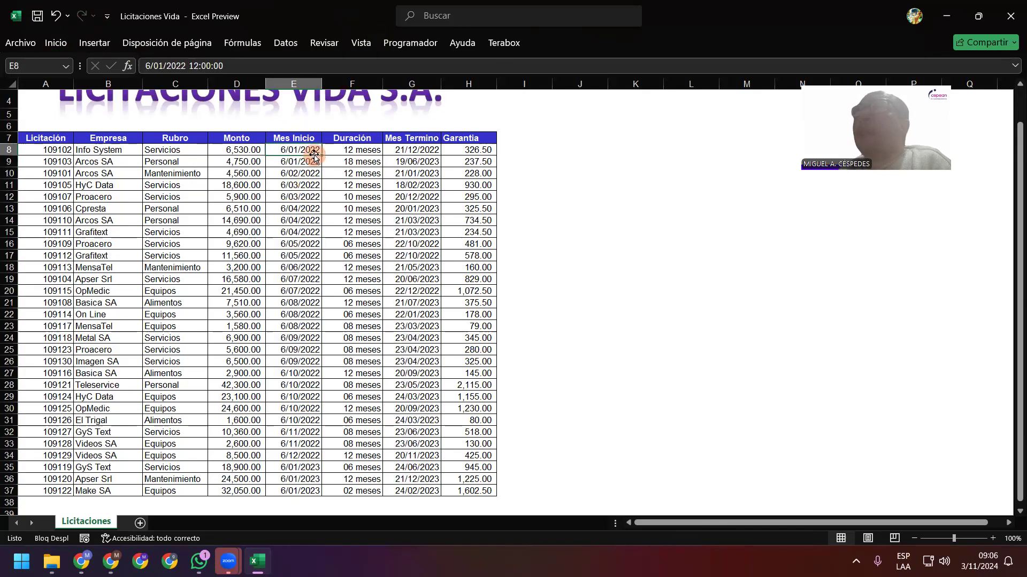
pyautogui.click(57, 43)
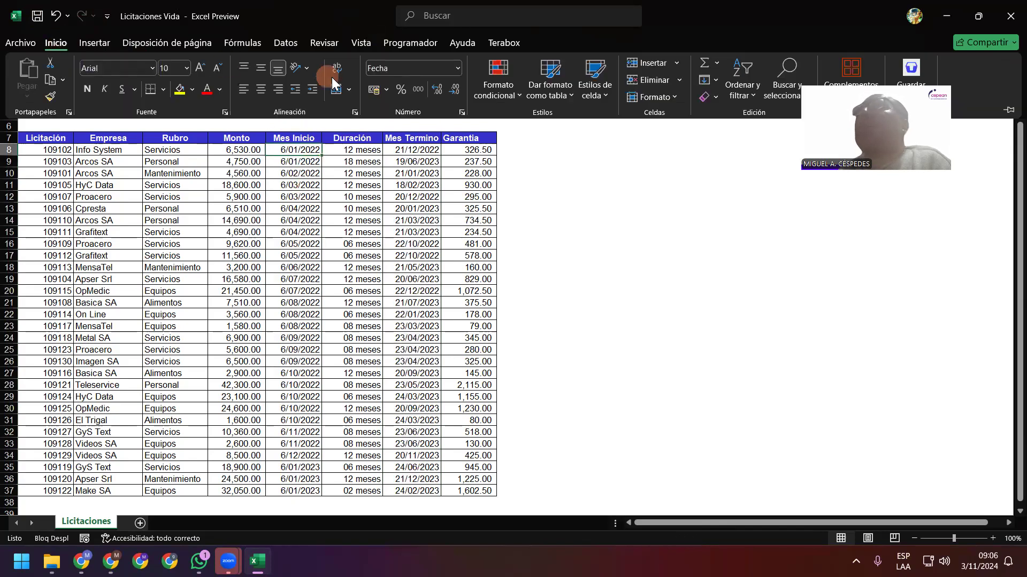
pyautogui.click(458, 68)
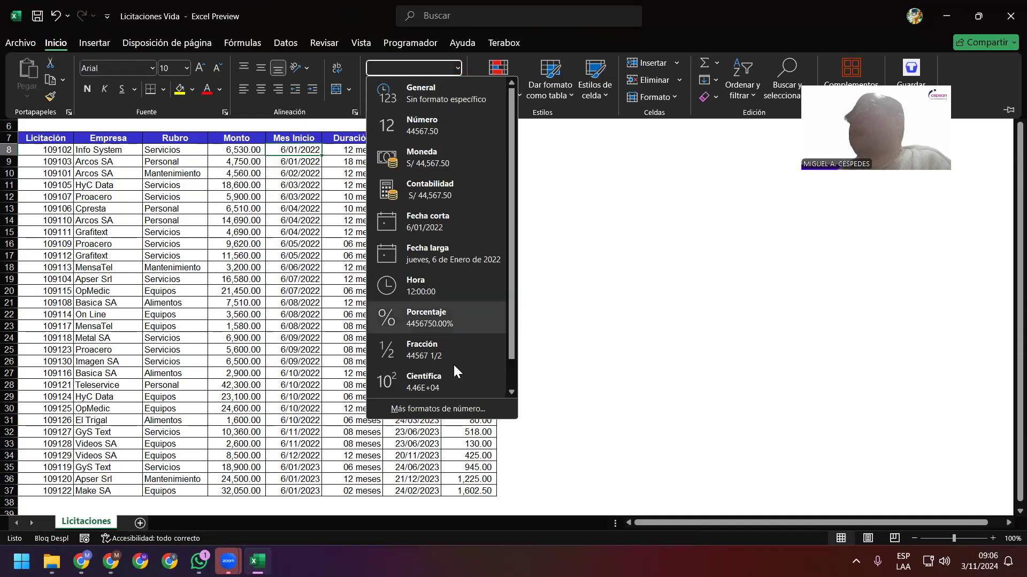
pyautogui.click(478, 409)
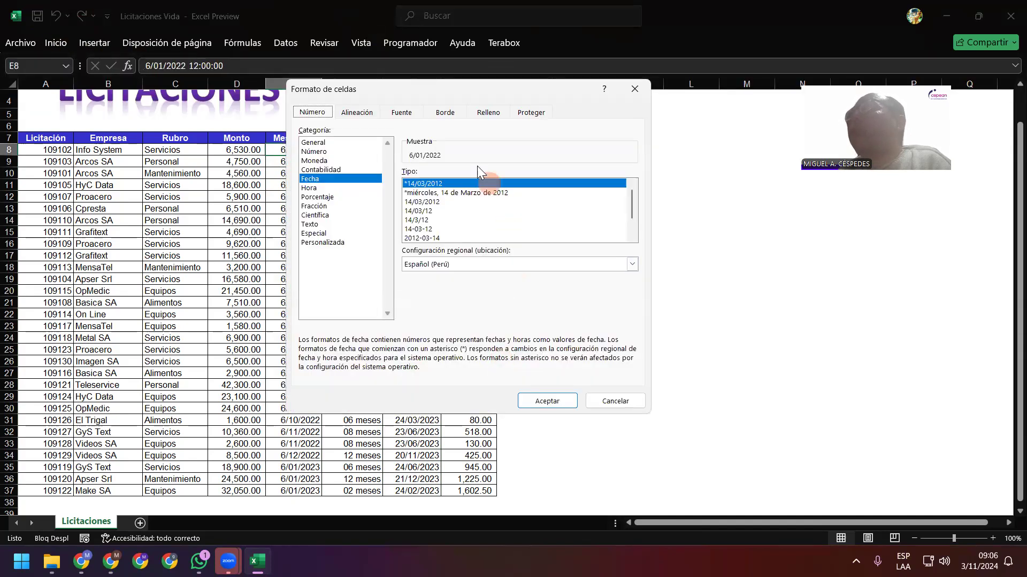
pyautogui.moveTo(462, 94); pyautogui.dragTo(622, 137)
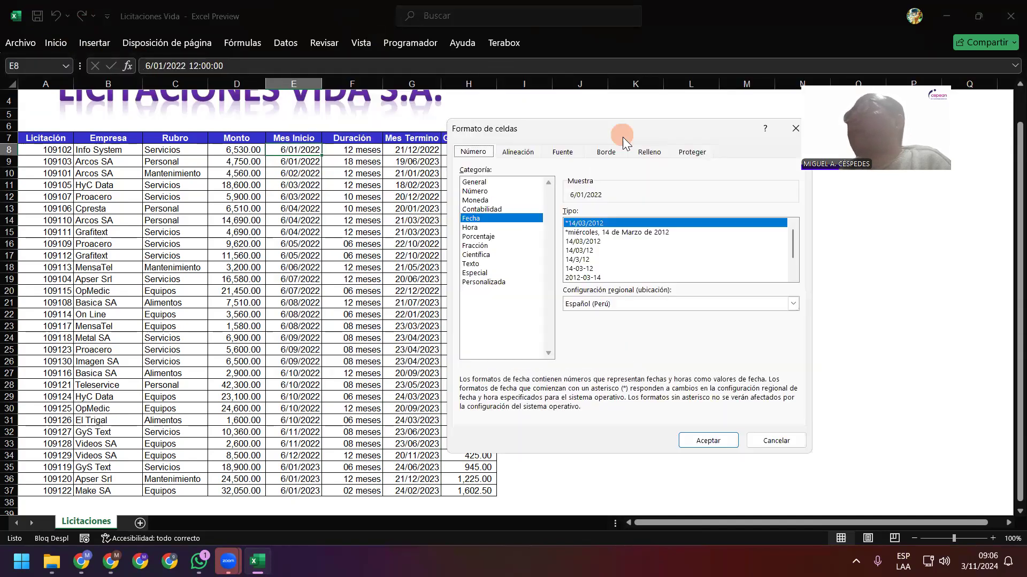
pyautogui.click(497, 282)
pyautogui.click(585, 224)
pyautogui.click(565, 226)
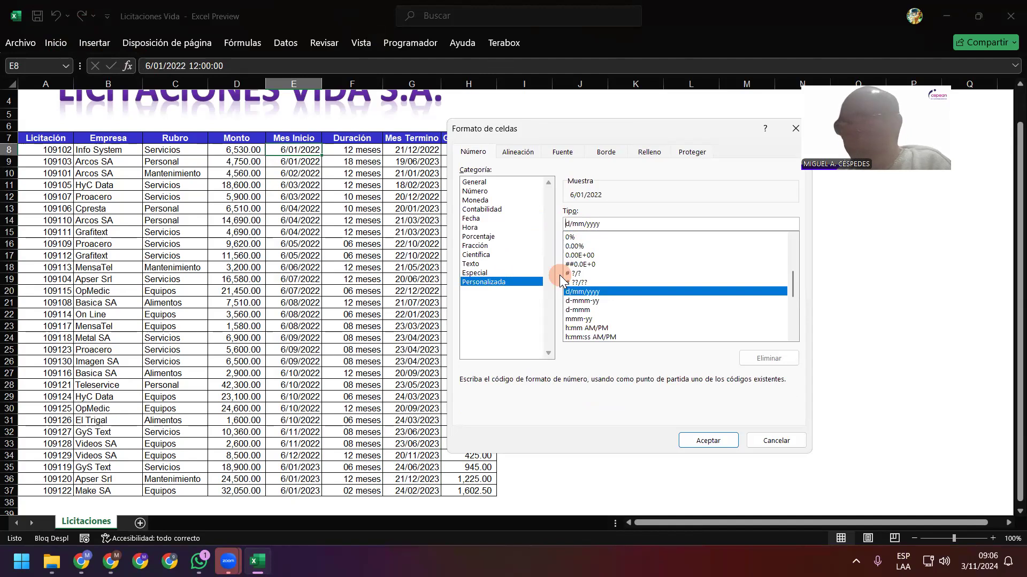
pyautogui.write('d/')
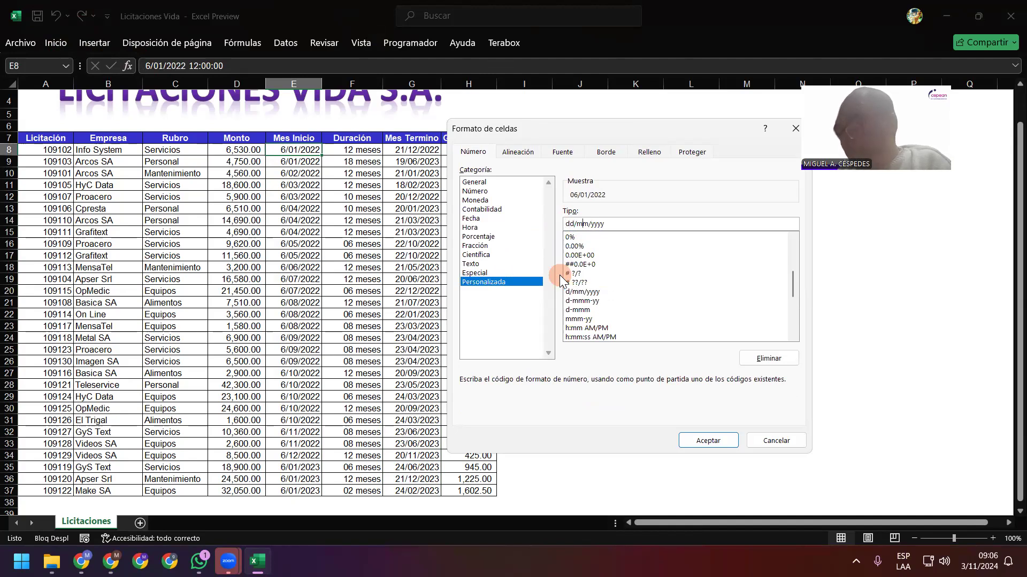
pyautogui.write('m')
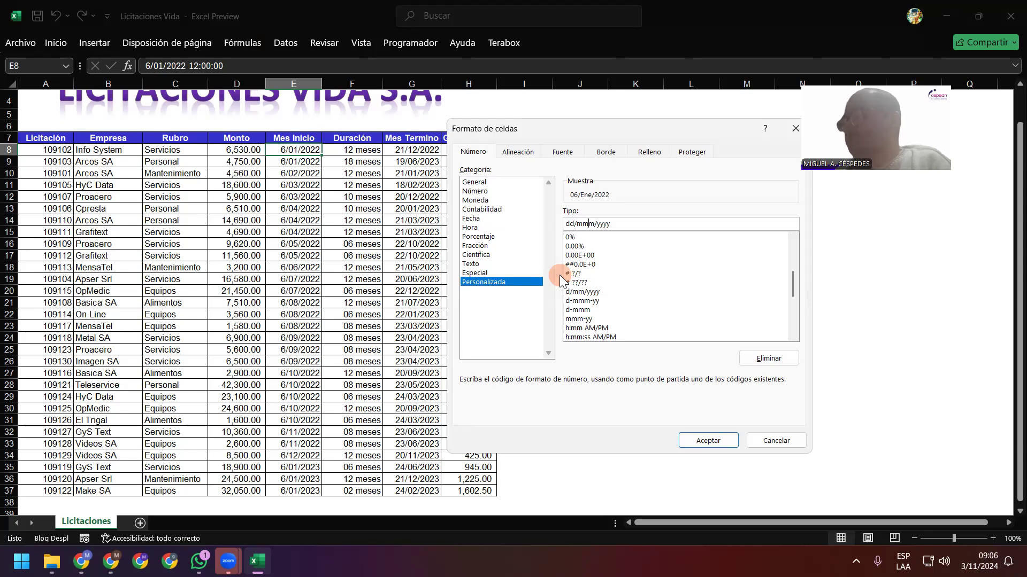
# Capture a screenshot of the worksheet with the Formato de celdas dialog, then accept the custom date format
pyautogui.press('super+shift+s')
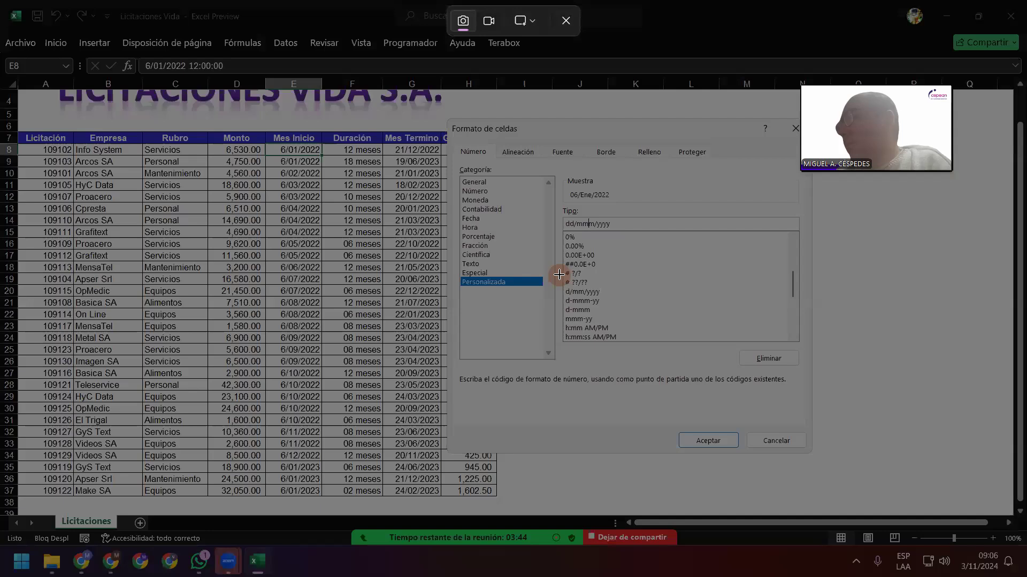
pyautogui.moveTo(8, 8); pyautogui.dragTo(1001, 529)
pyautogui.click(657, 457)
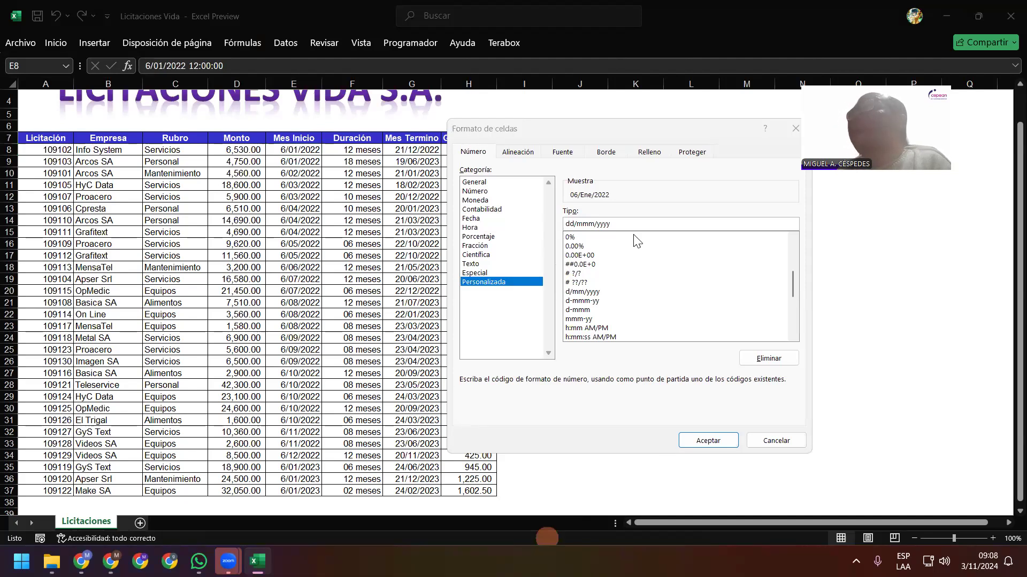
pyautogui.click(709, 439)
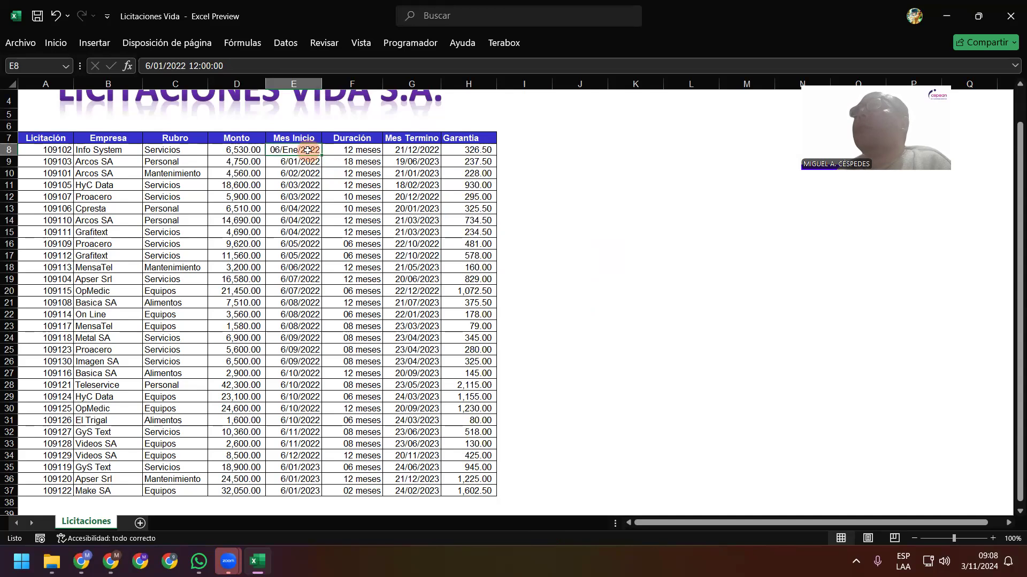
# Capture a screenshot of cell E8's context menu with the Copiar formato option showing
pyautogui.rightClick(307, 150)
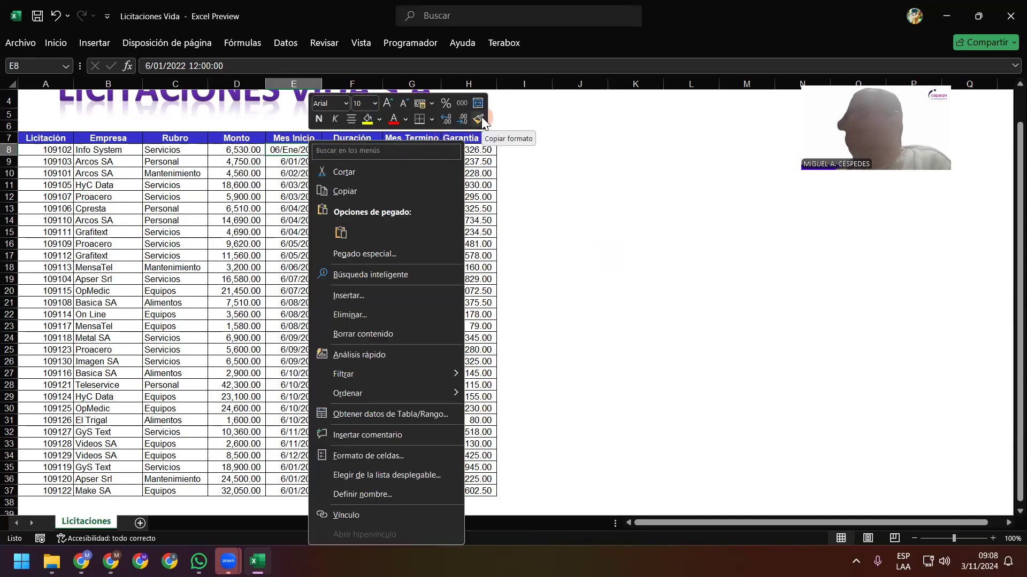
pyautogui.press('super+shift+s')
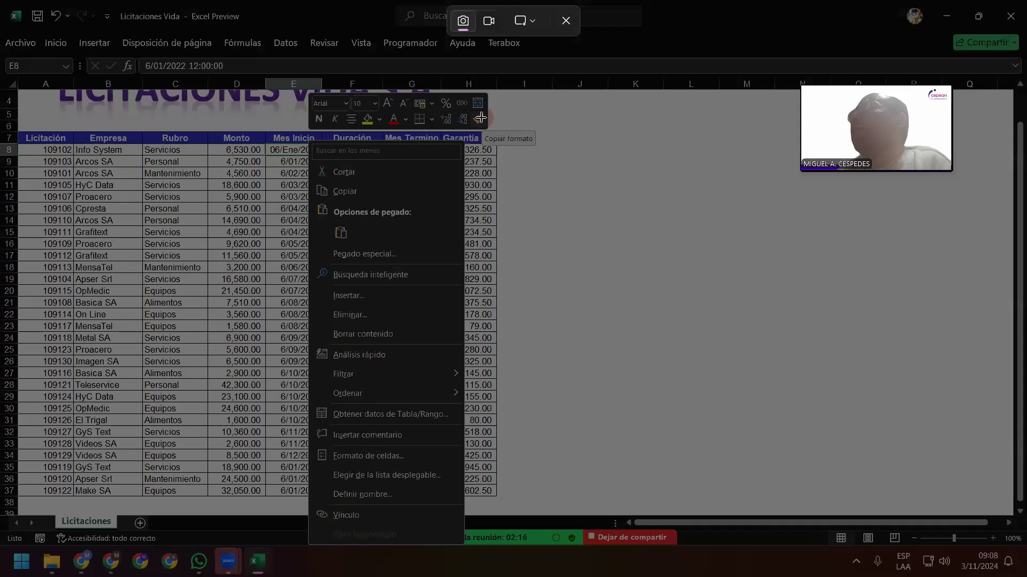
pyautogui.moveTo(44, 20); pyautogui.dragTo(792, 502)
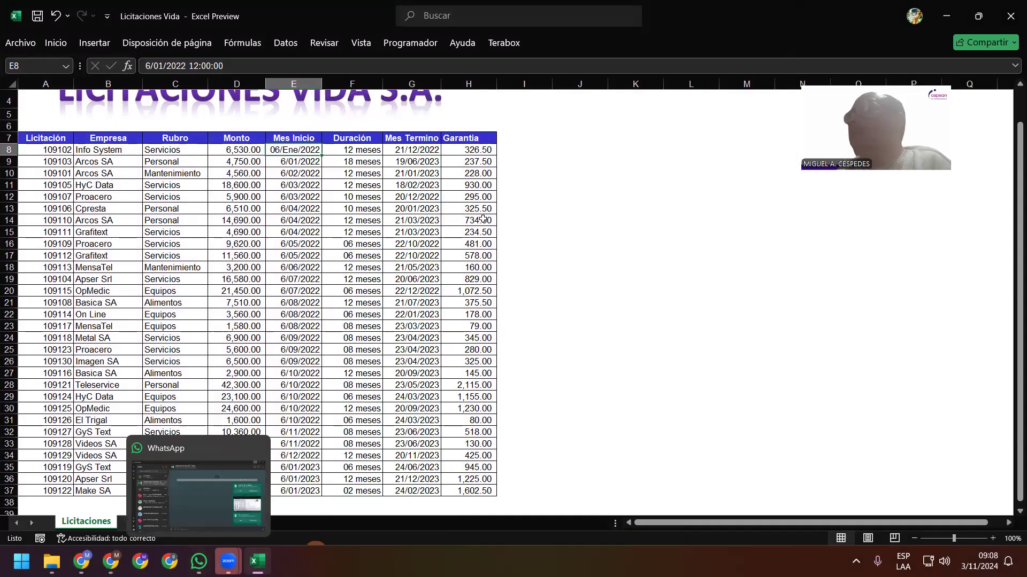
# Copy the format of cell E8 to the remaining Mes Inicio dates, E9:E37
pyautogui.rightClick(294, 146)
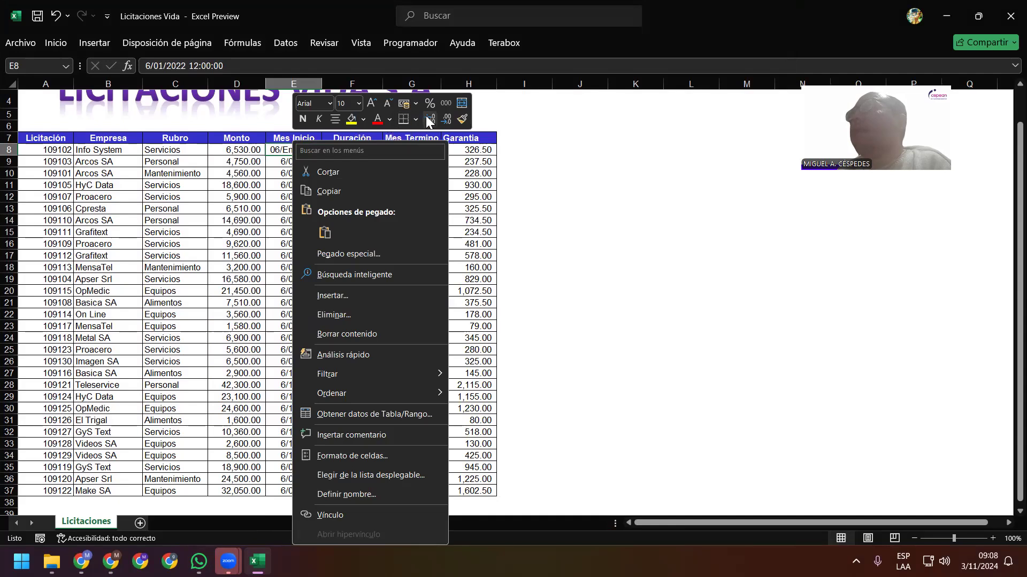
pyautogui.click(463, 116)
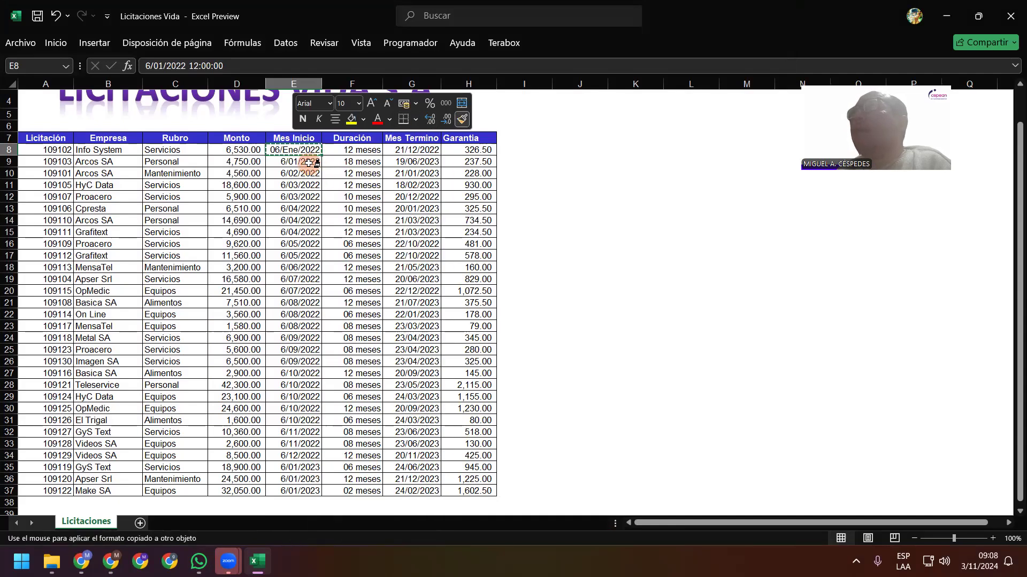
pyautogui.moveTo(300, 173); pyautogui.dragTo(307, 216)
pyautogui.moveTo(308, 289); pyautogui.dragTo(299, 489)
# Copy the Mes Inicio date format to the Mes Termino dates, G8:G37, and close the workbook
pyautogui.rightClick(298, 457)
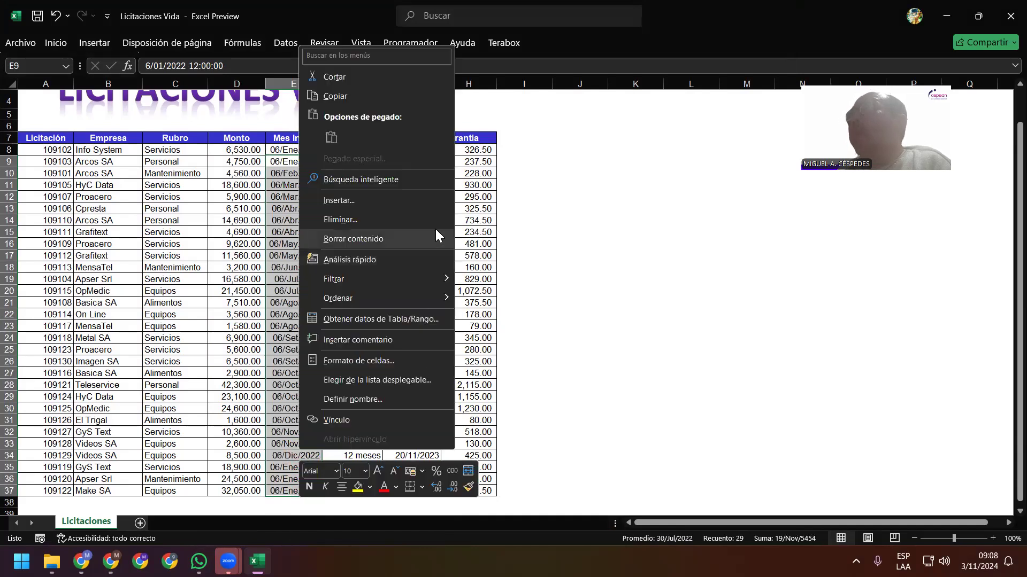
pyautogui.click(469, 488)
pyautogui.moveTo(411, 150); pyautogui.dragTo(410, 490)
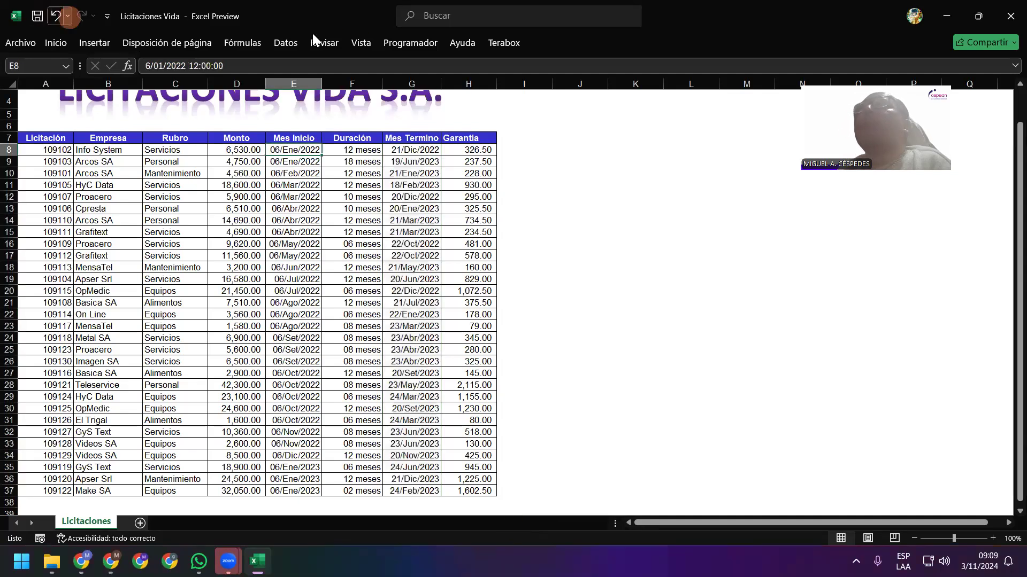
pyautogui.click(1008, 16)
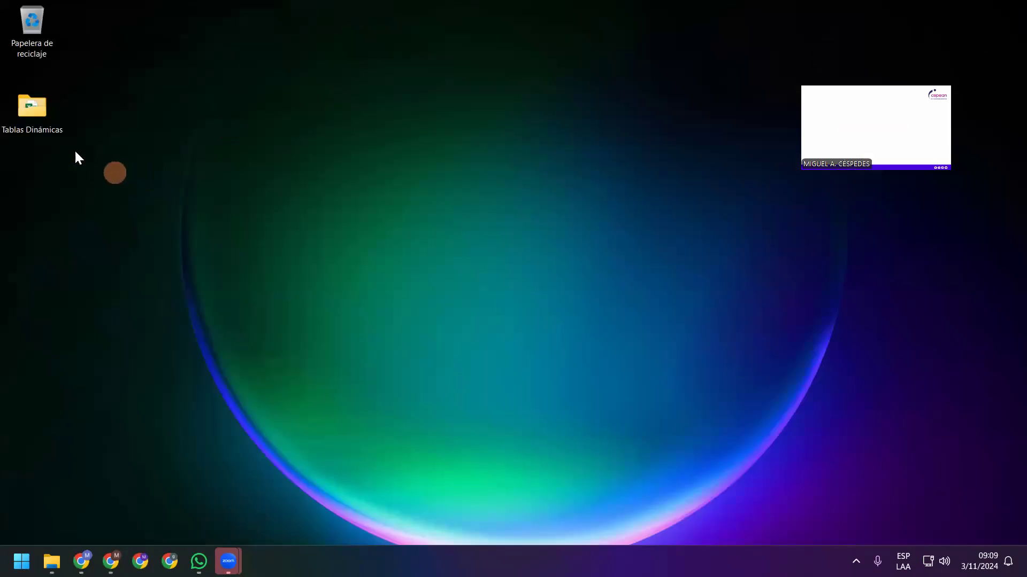
# Copy the Licitaciones Vida workbook from the desktop's Tablas Dinámicas folder to the clipboard and minimize the folder window
pyautogui.doubleClick(39, 115)
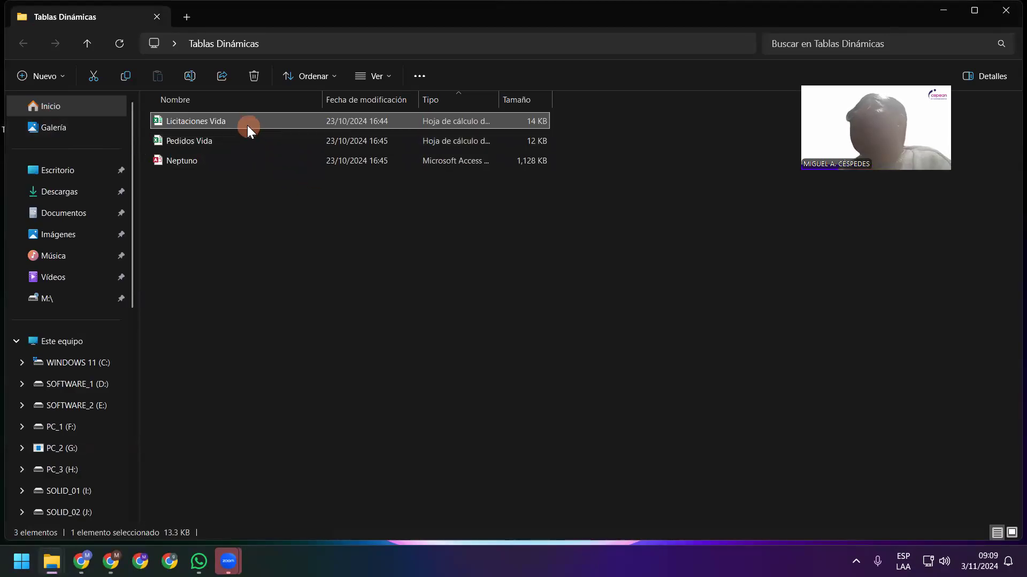
pyautogui.click(242, 254)
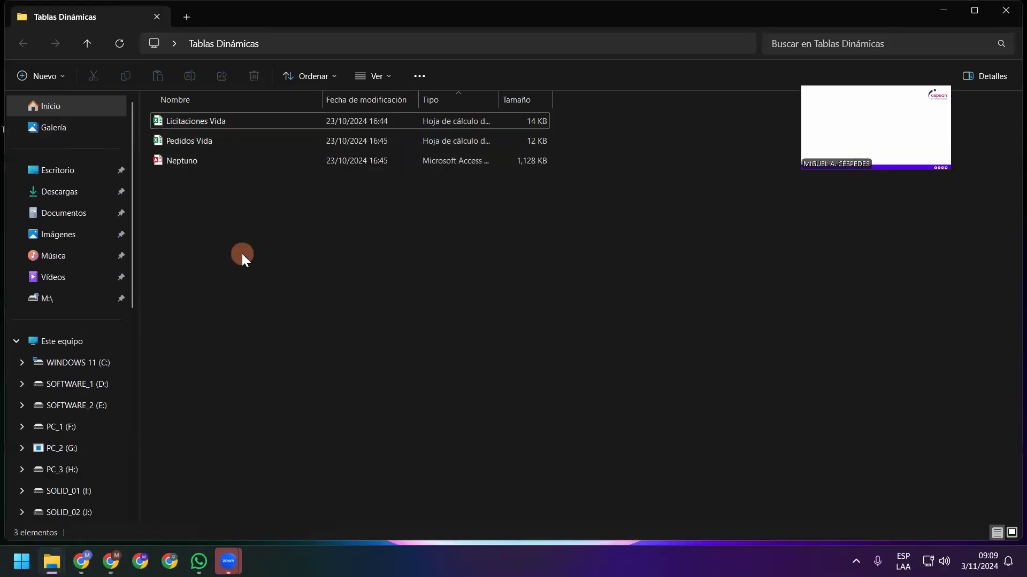
pyautogui.rightClick(194, 117)
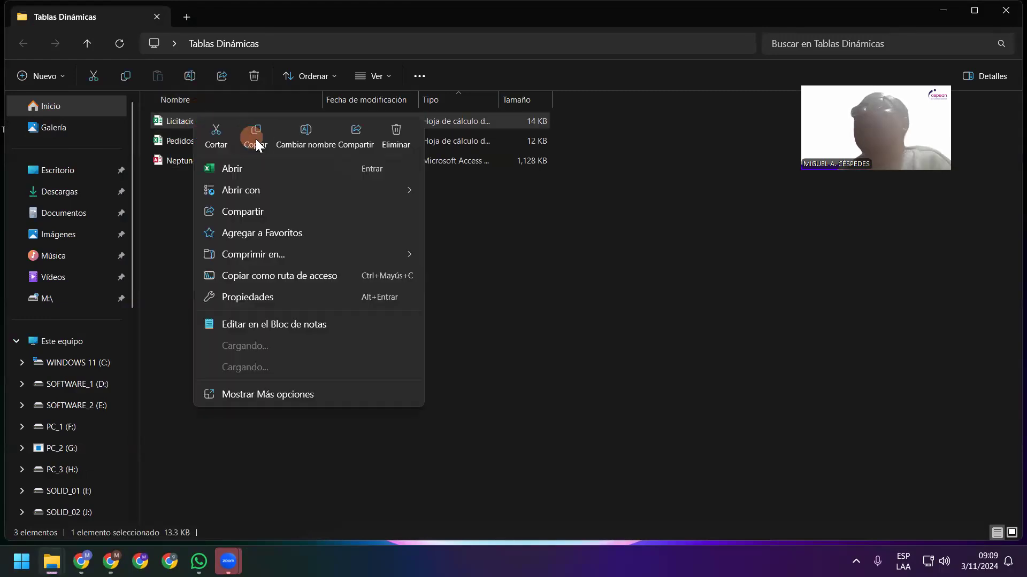
pyautogui.click(257, 141)
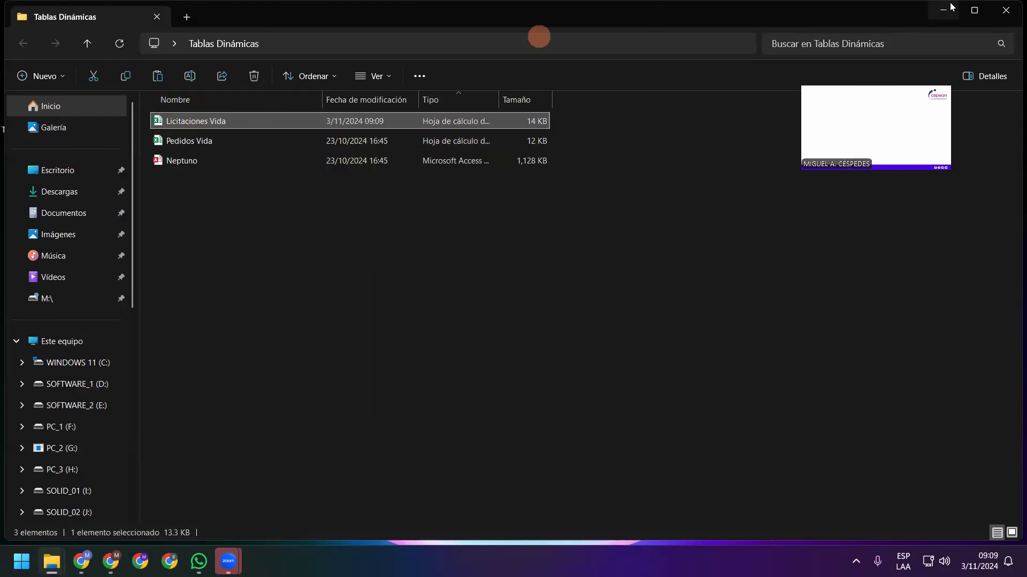
pyautogui.click(951, 7)
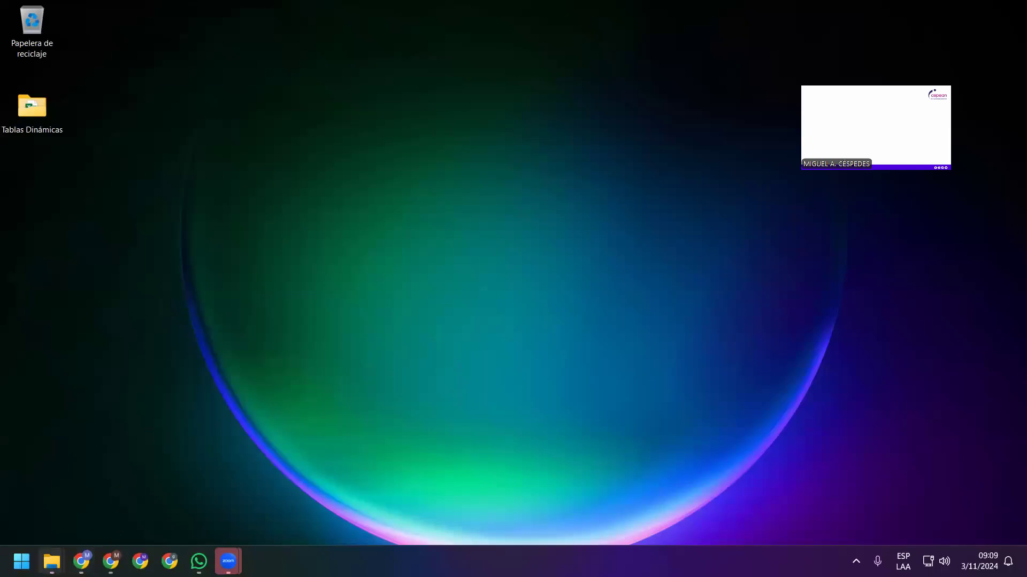
# Paste the workbook into SESIÓN_DE_CLASE_11's Tablas Dinámicas folder, replacing the existing file, then return to the parent folder and minimize the window
pyautogui.moveTo(51, 562)
pyautogui.click(93, 492)
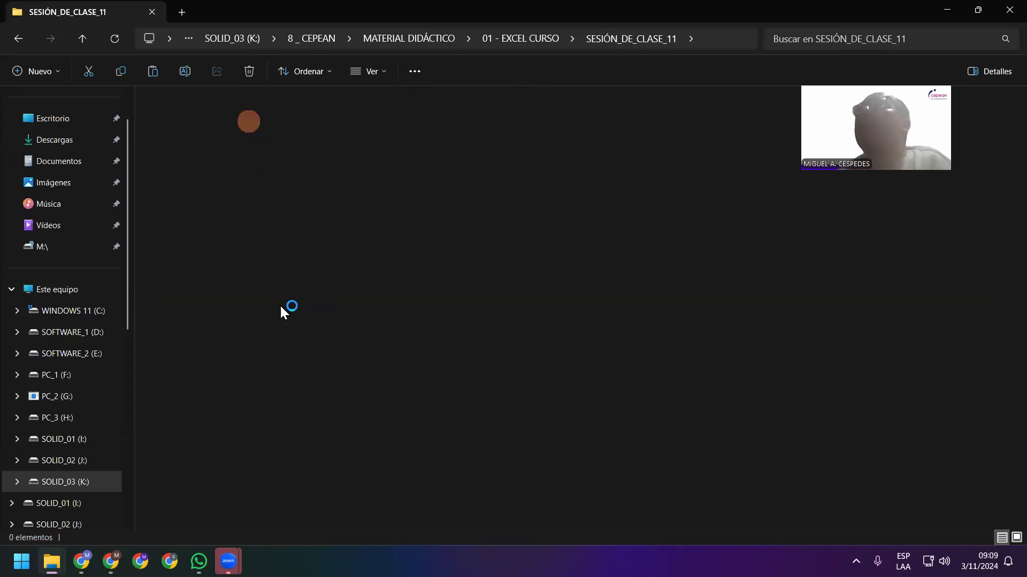
pyautogui.rightClick(302, 351)
pyautogui.click(306, 327)
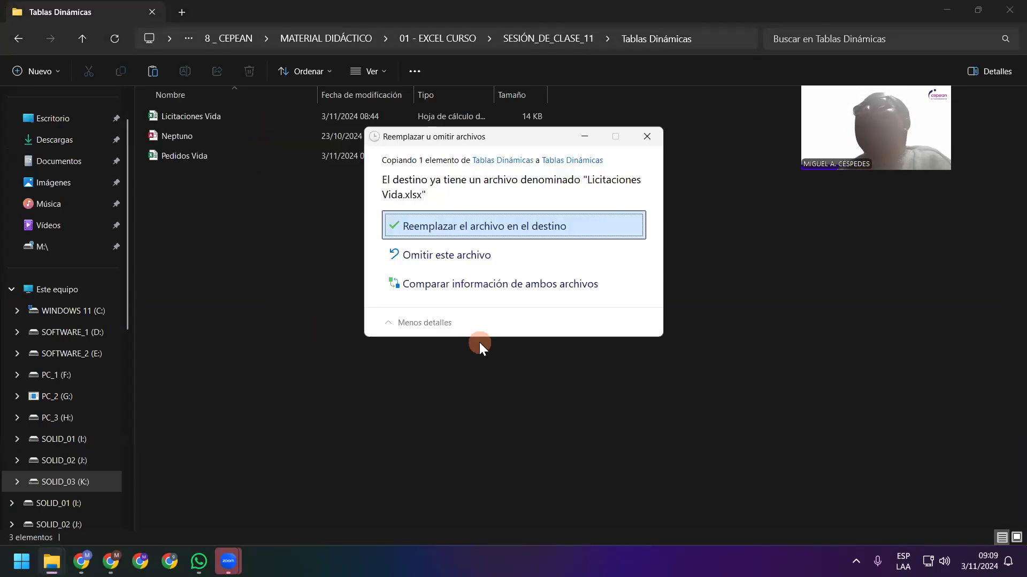
pyautogui.click(529, 225)
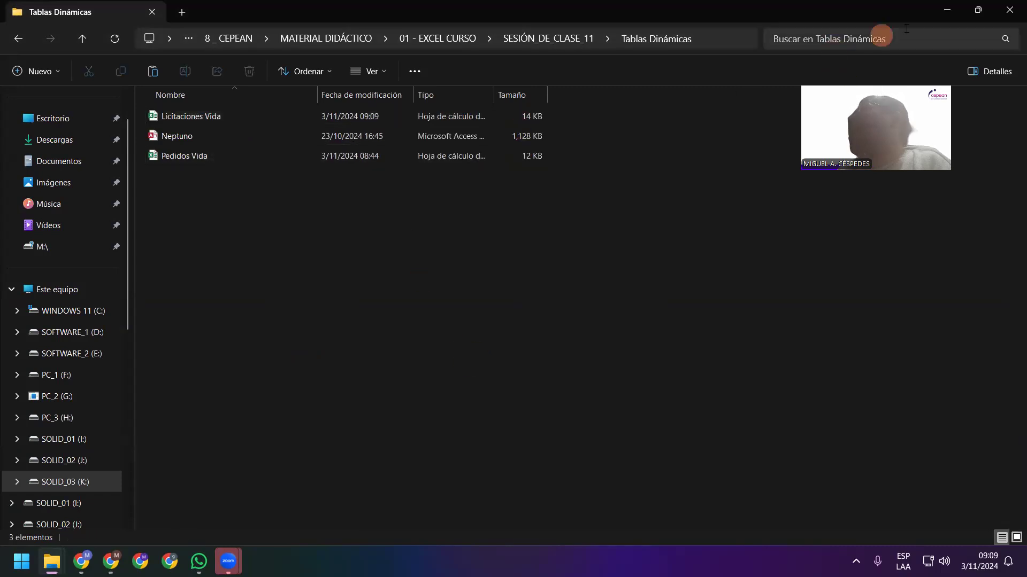
pyautogui.click(520, 44)
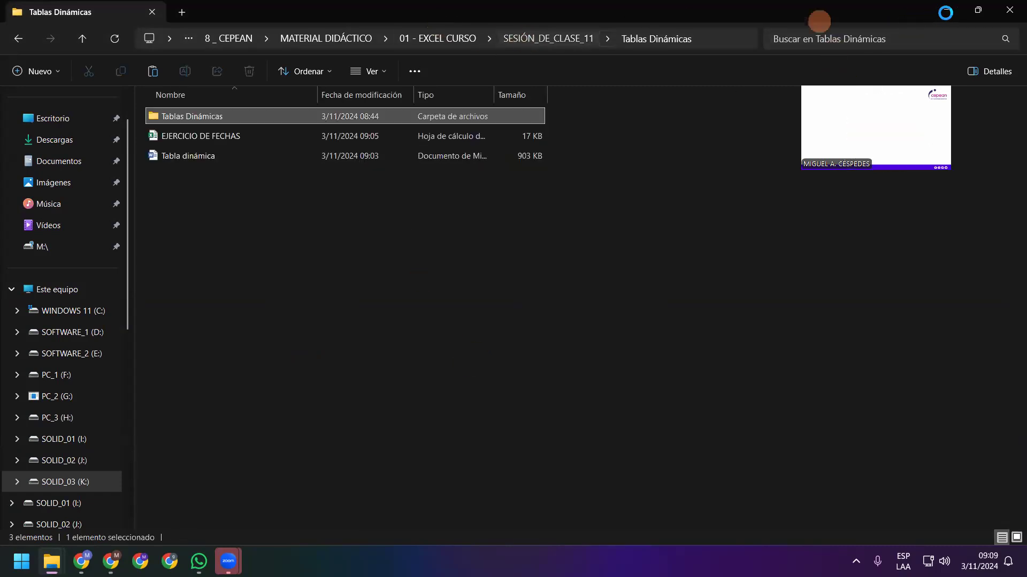
pyautogui.click(946, 10)
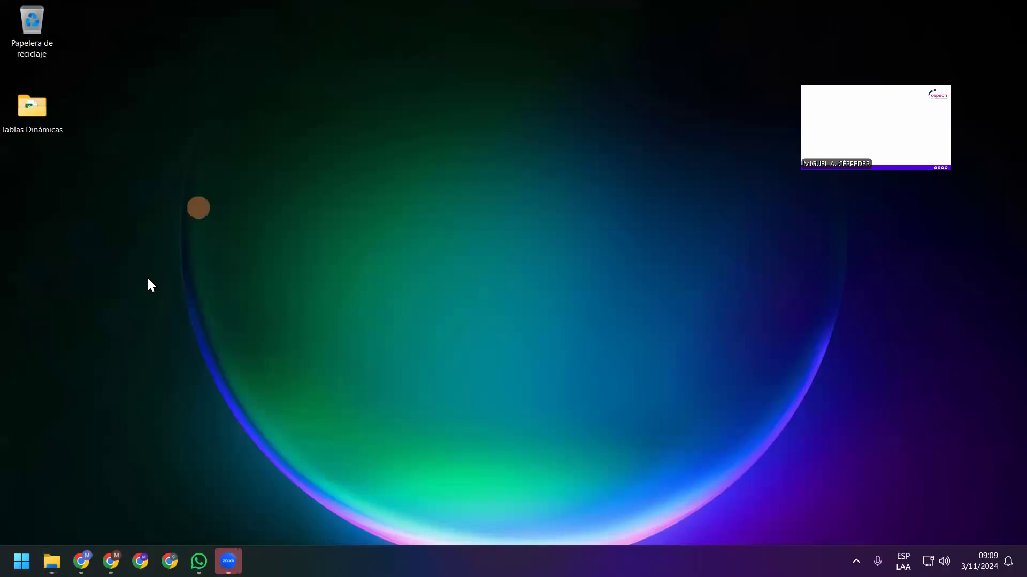
# Switch to Google Drive and upload Licitaciones Vida from the desktop's Tablas Dinámicas folder into the class 11 Tablas Dinámicas folder, then minimize the browser
pyautogui.moveTo(111, 559)
pyautogui.click(133, 512)
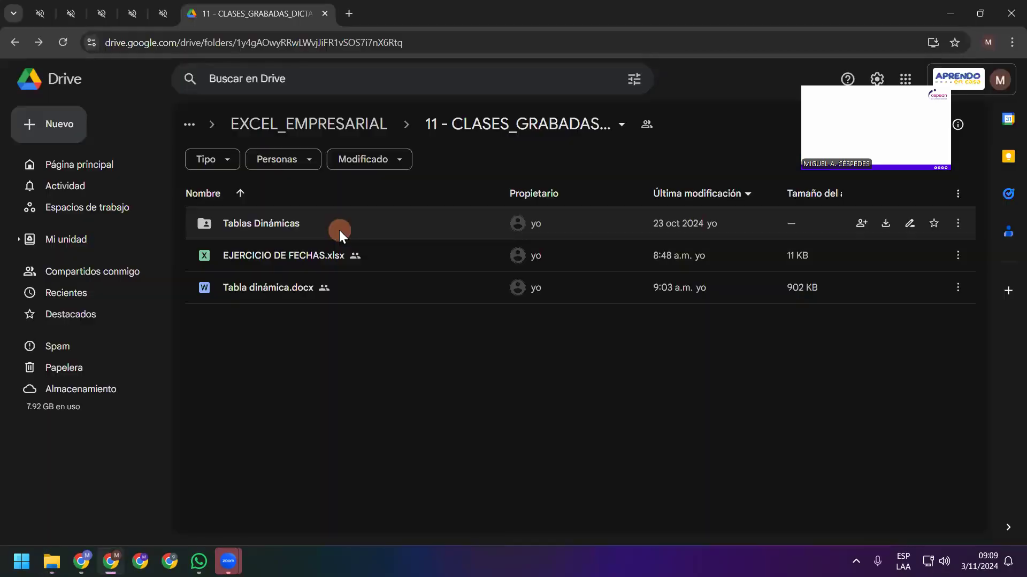
pyautogui.doubleClick(327, 226)
pyautogui.rightClick(313, 345)
pyautogui.click(398, 192)
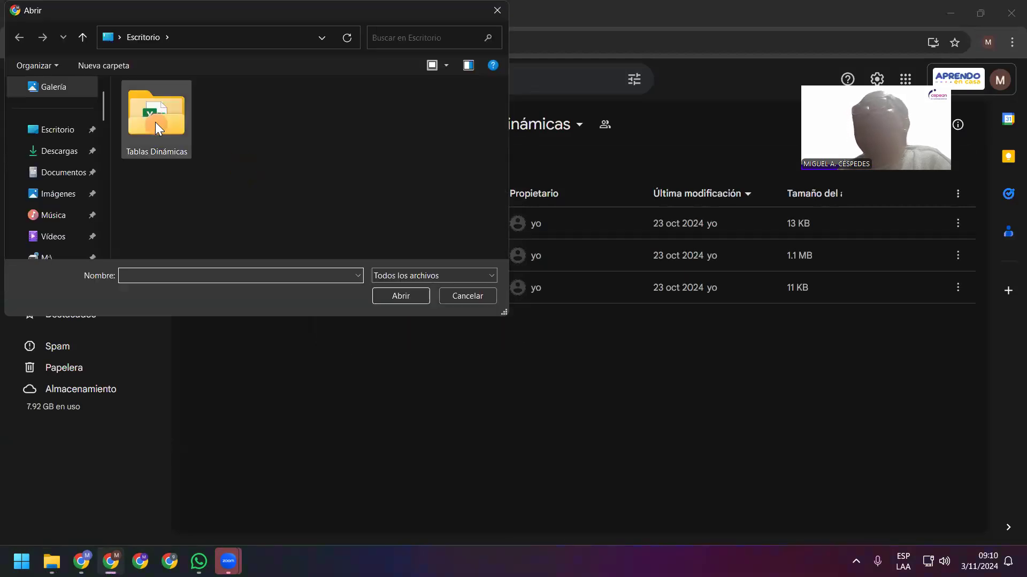
pyautogui.doubleClick(155, 122)
pyautogui.doubleClick(192, 104)
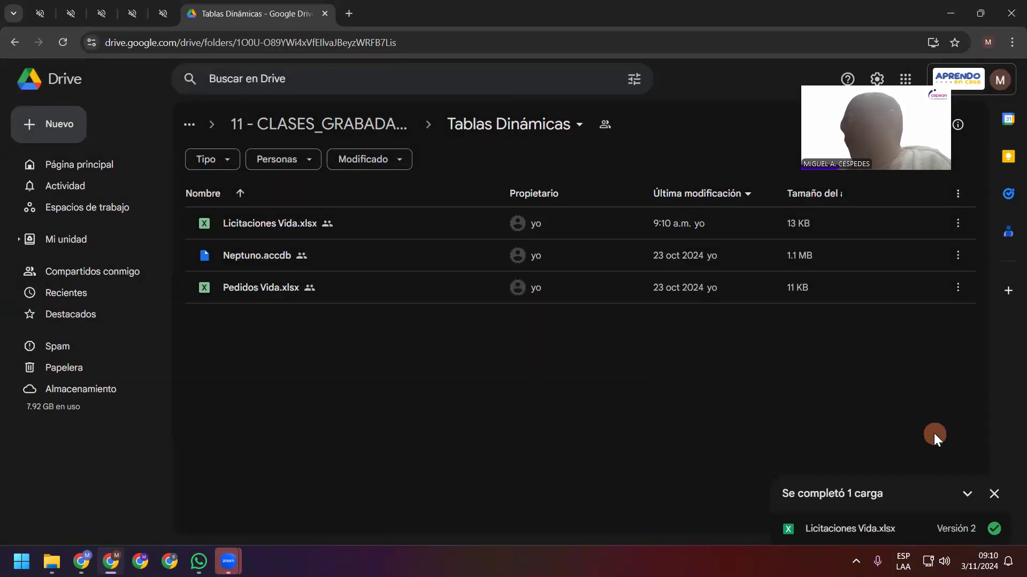
pyautogui.click(993, 493)
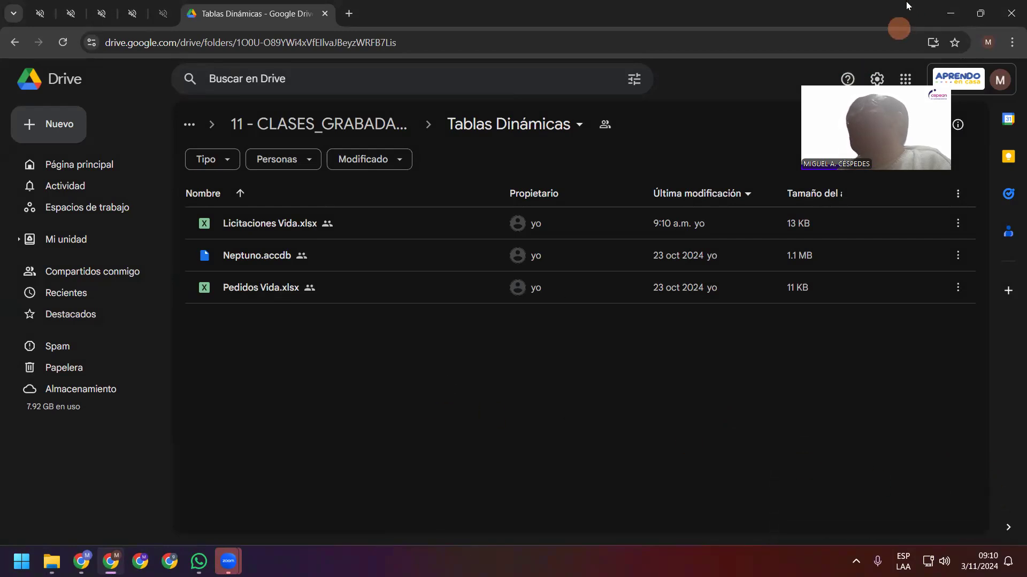
pyautogui.click(950, 14)
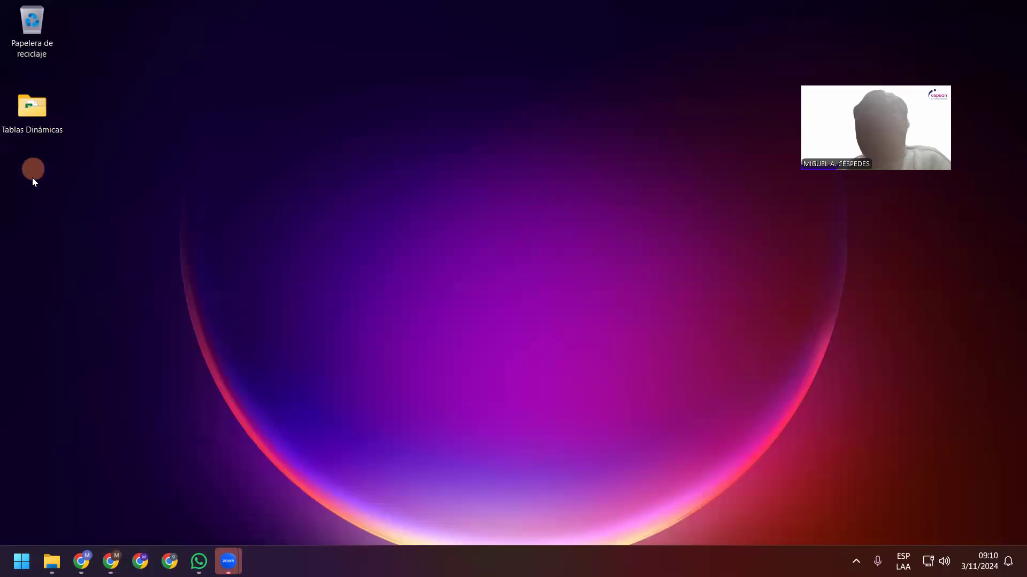
# Open the Licitaciones Vida workbook from the desktop's Tablas Dinámicas folder in Excel and minimize the folder window
pyautogui.doubleClick(37, 105)
pyautogui.click(306, 120)
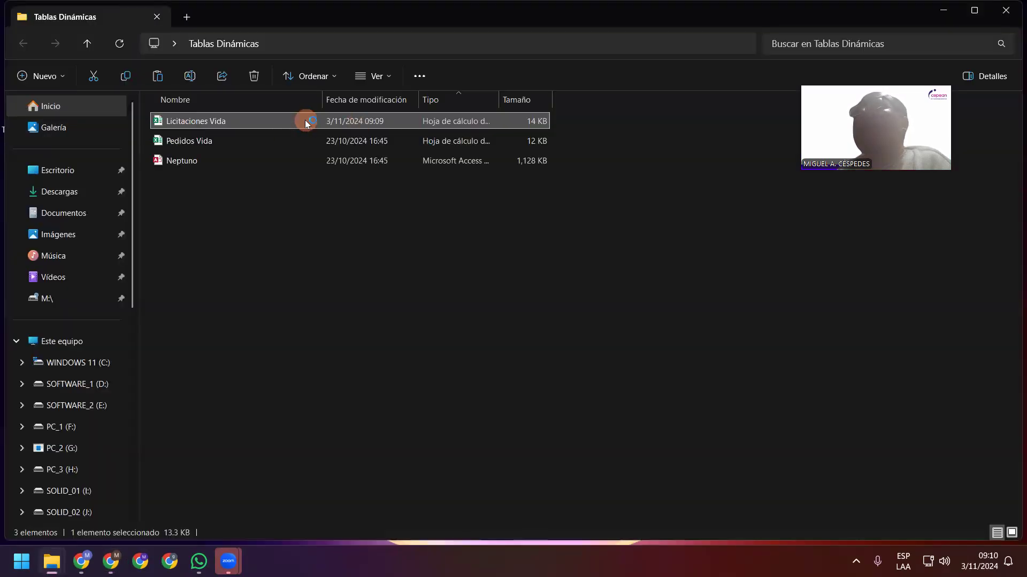
pyautogui.click(943, 10)
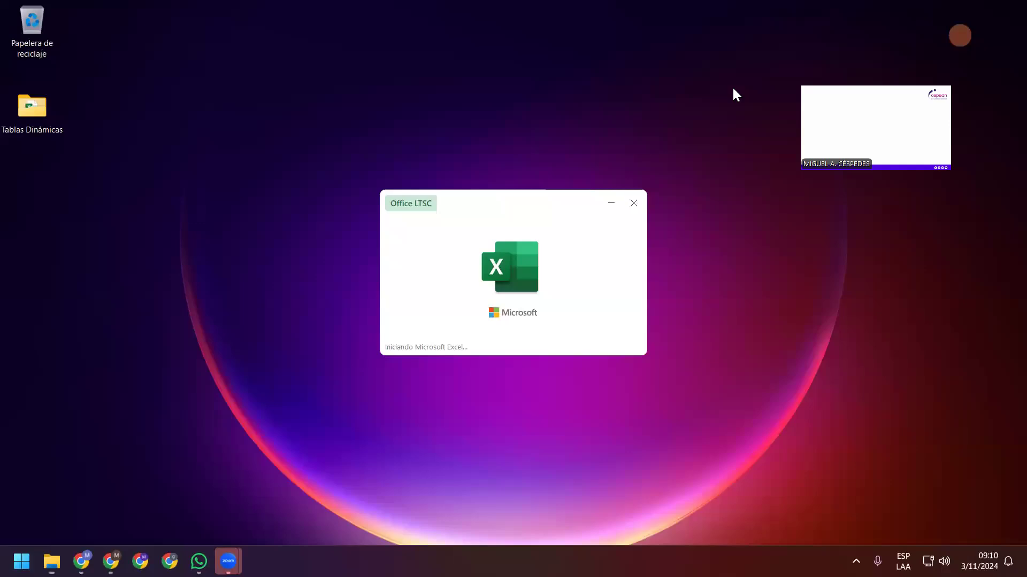